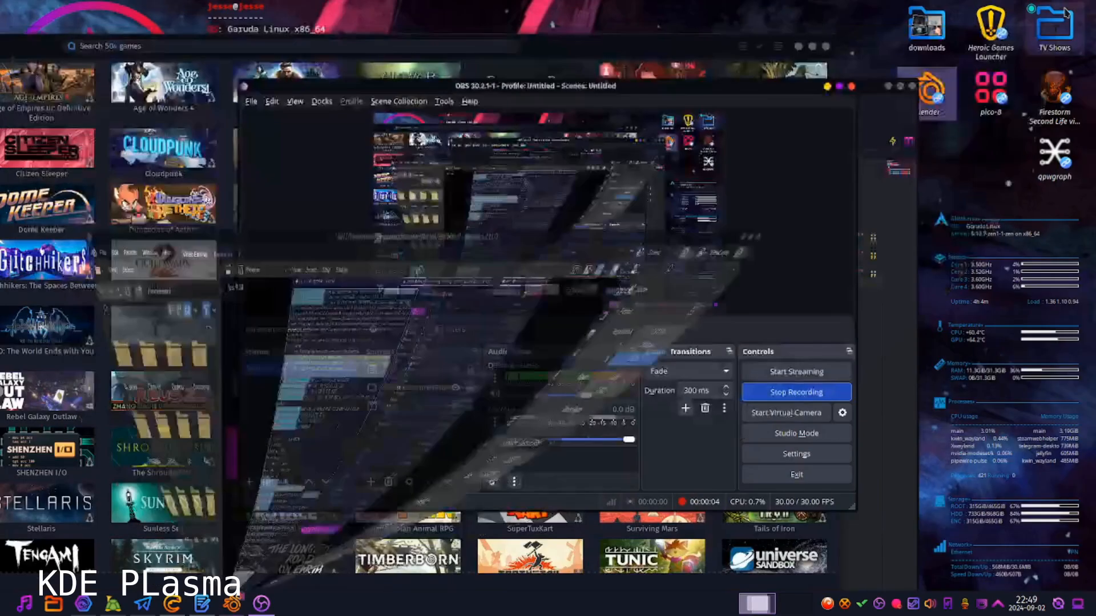
Step: Move the OBS window slightly lower on the desktop and minimize it
left_click(1065, 8)
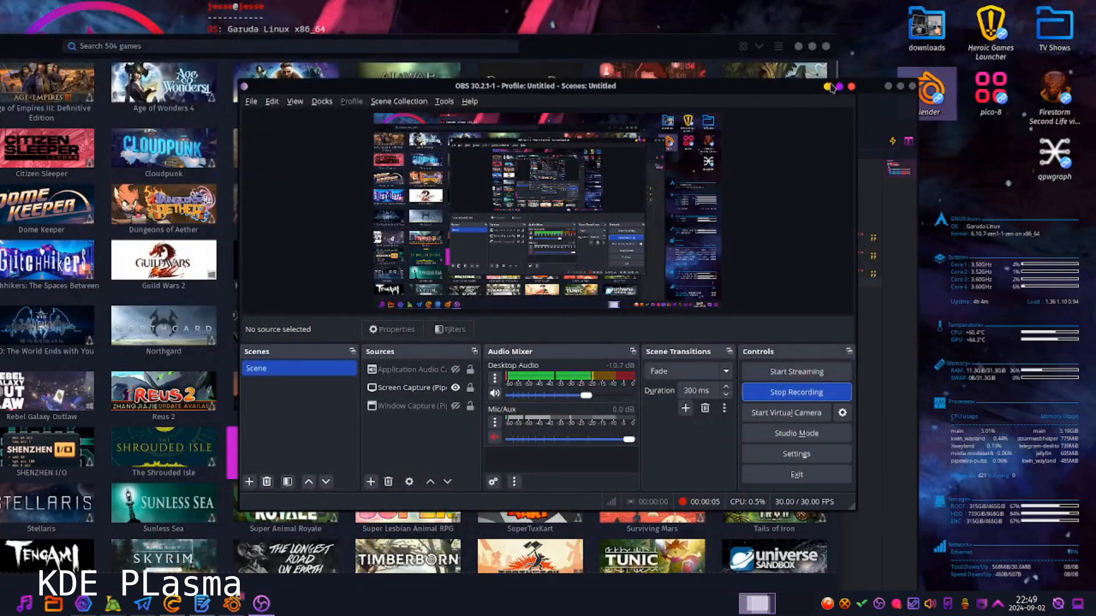
left_click_drag(720, 93, 752, 148)
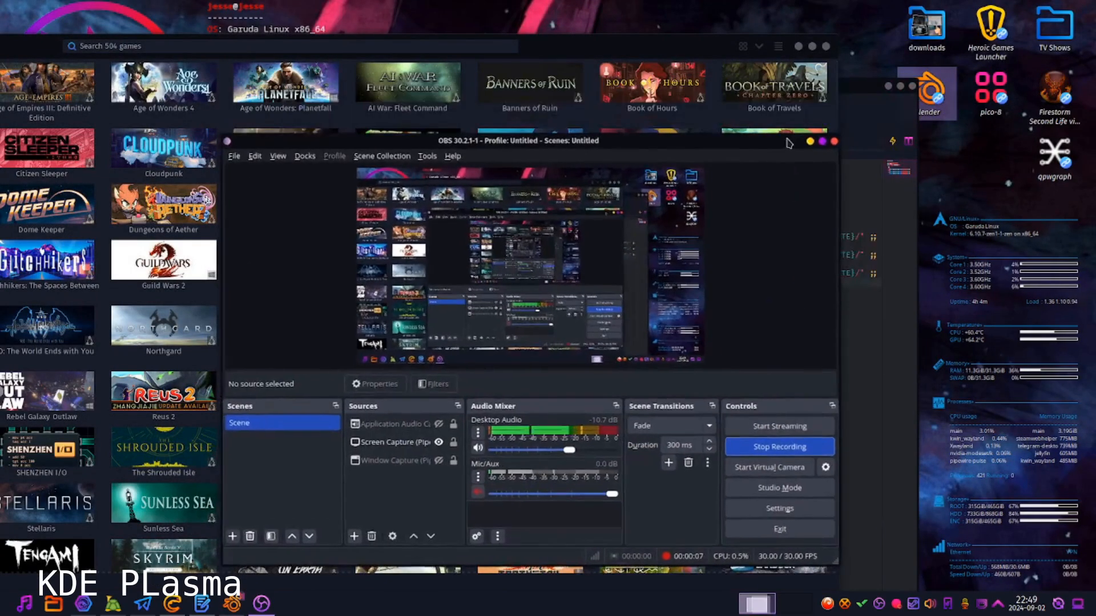
left_click(809, 142)
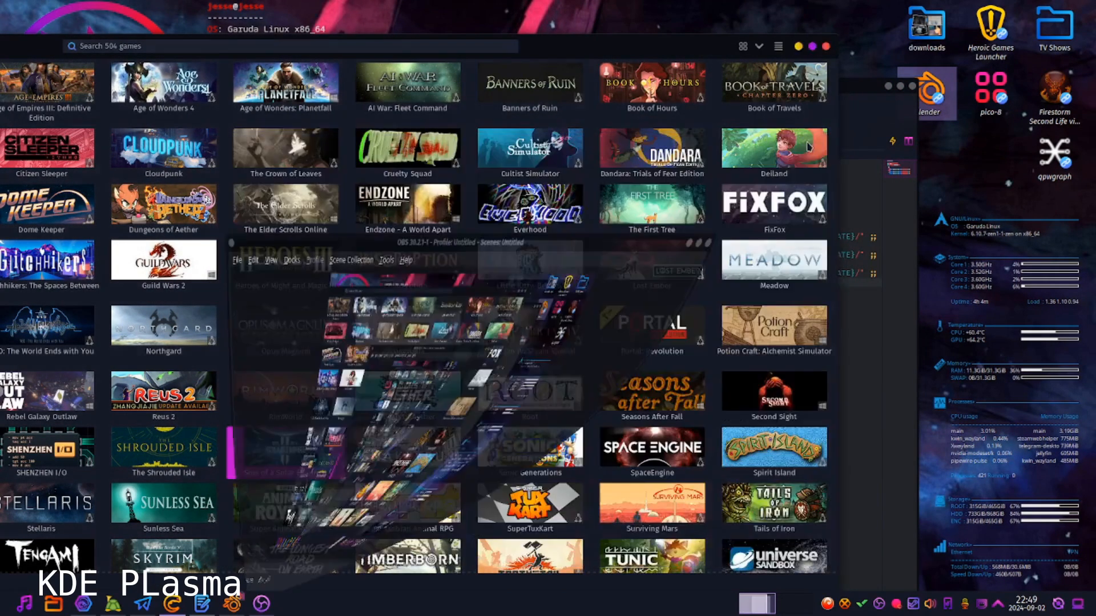
Step: Move the Lutris window down and across the desktop, bring Kate forward and reposition it towards the upper-left area
left_click_drag(593, 54, 819, 179)
left_click(717, 89)
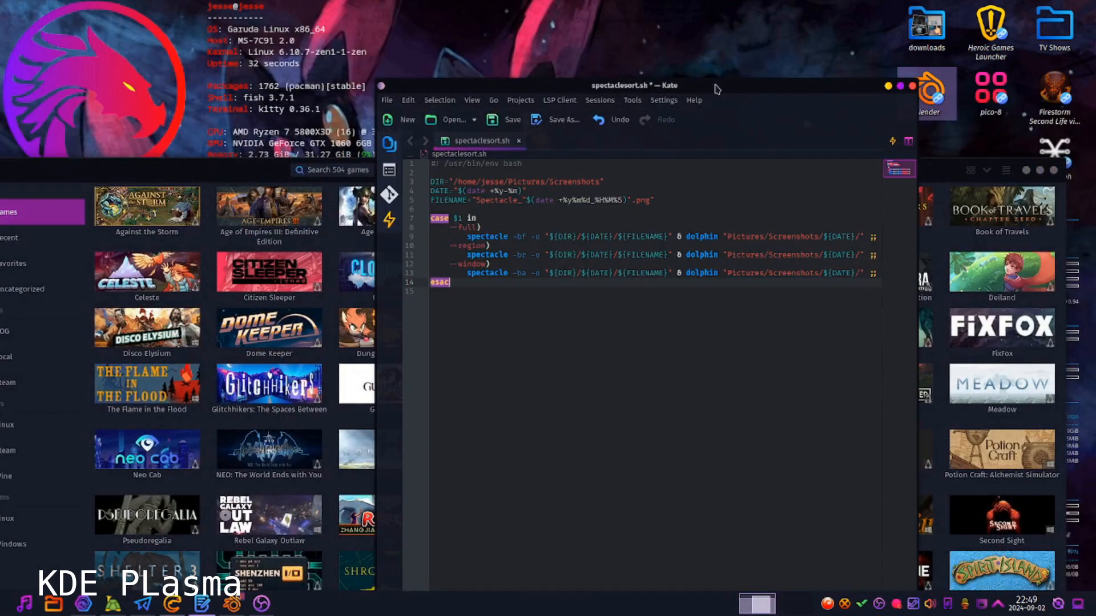
left_click_drag(714, 90, 436, 70)
Step: Raise the Lutris window and narrow it from its left edge so it sits beside Kate
left_click_drag(779, 174, 824, 124)
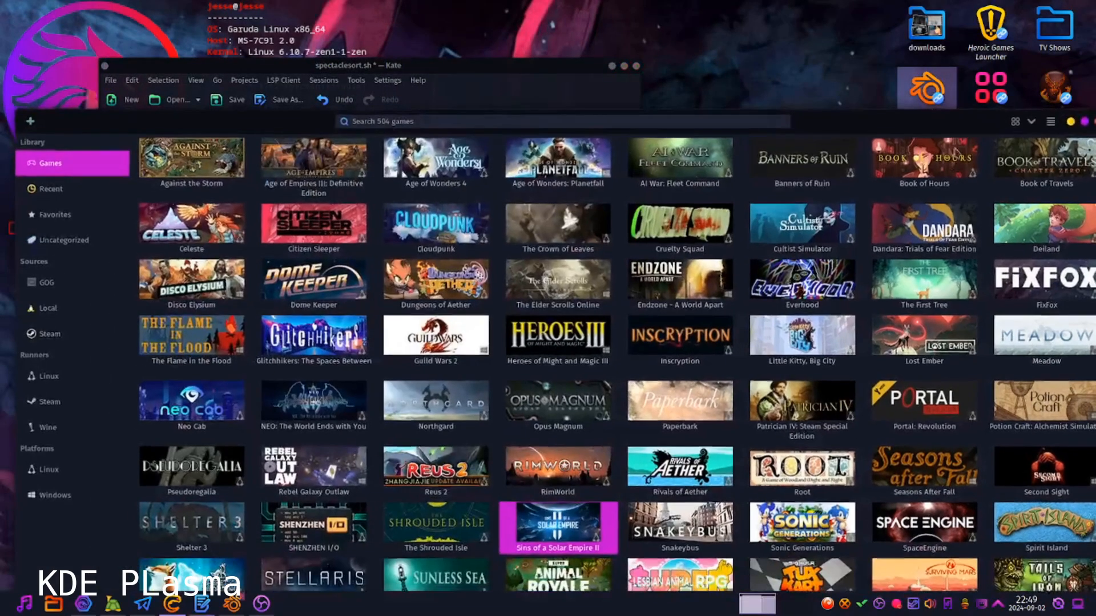
left_click_drag(13, 215, 658, 222)
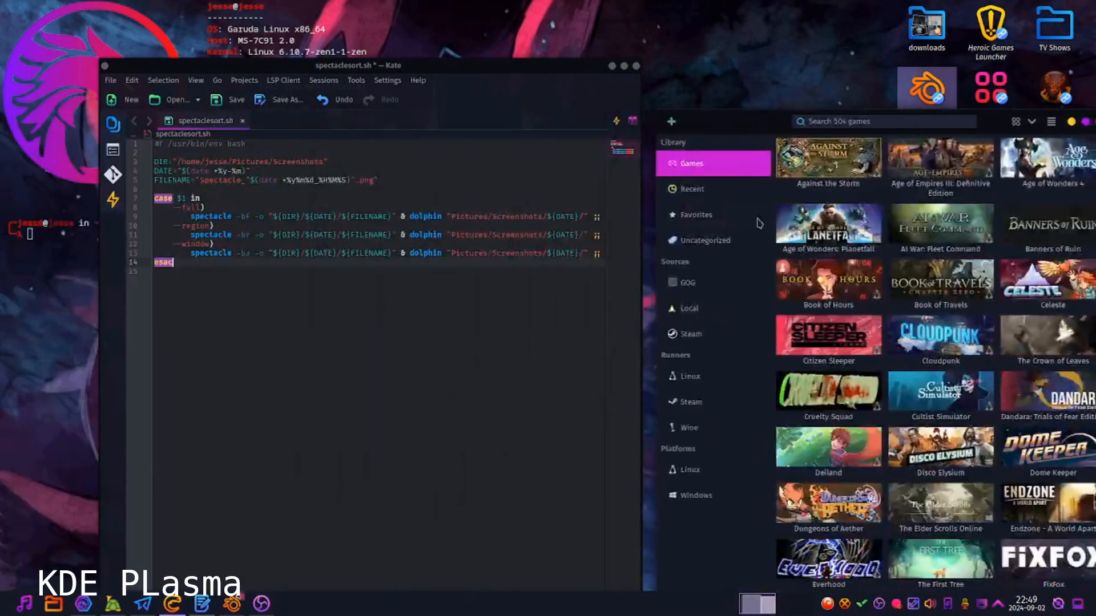
left_click_drag(992, 130, 939, 47)
Step: Minimize the Lutris window and bring it back in front of Kate
left_click(1036, 56)
left_click(1060, 15)
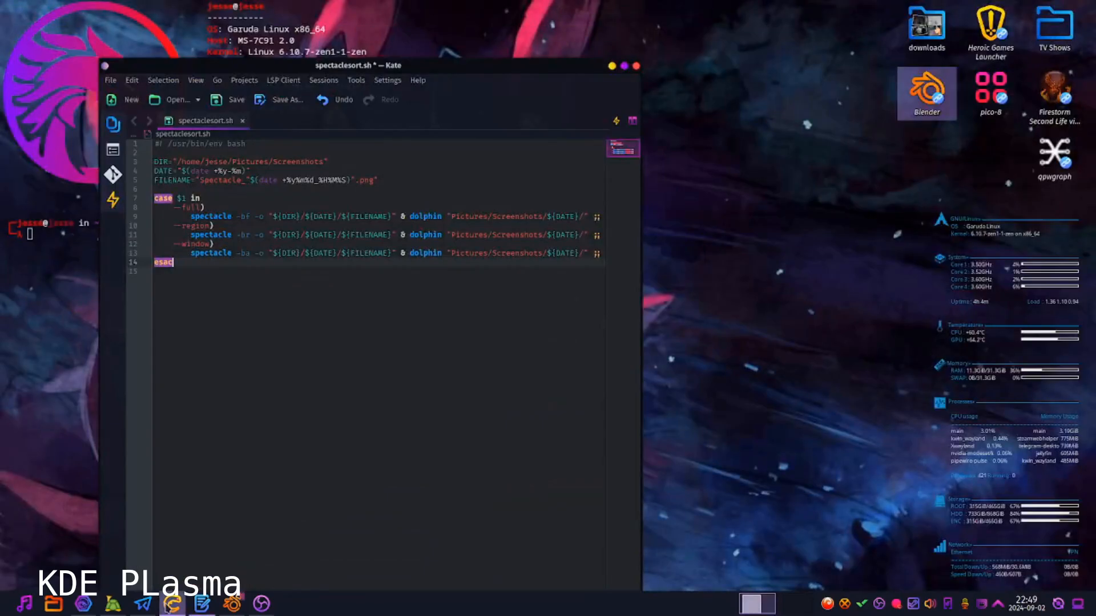
left_click(171, 603)
double_click(852, 20)
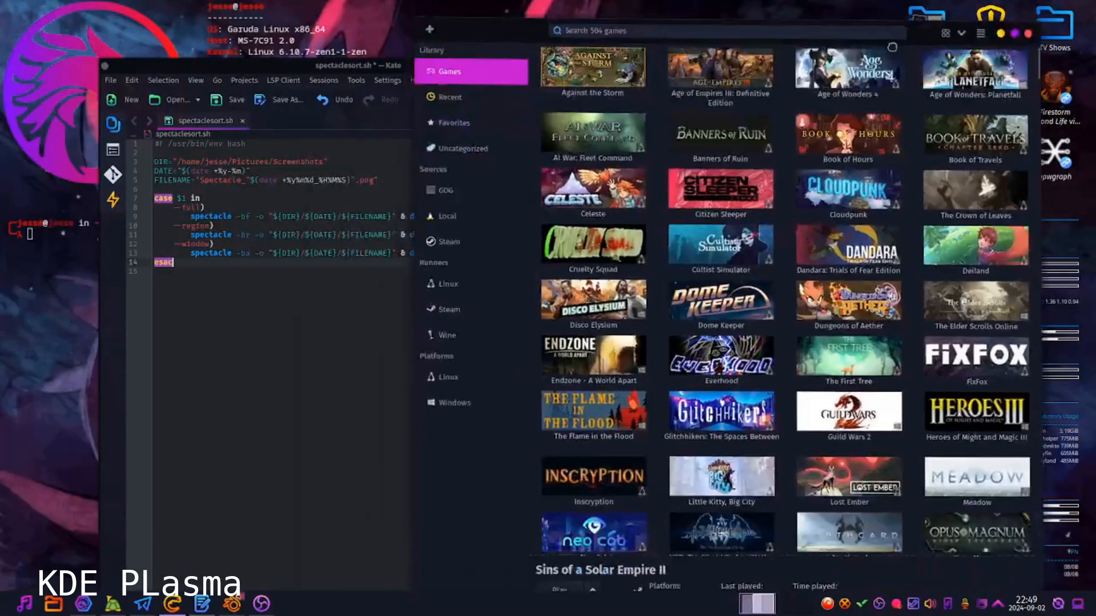
Step: Bring up the FireDragon browser window and move Kate to the lower-left area of the desktop
left_click(83, 603)
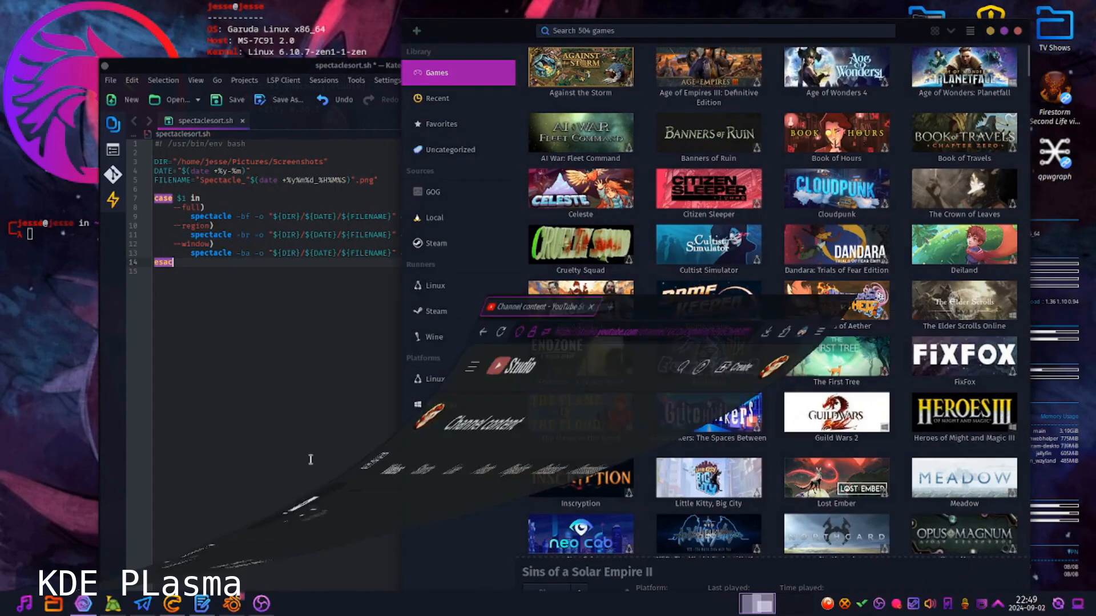
left_click(202, 604)
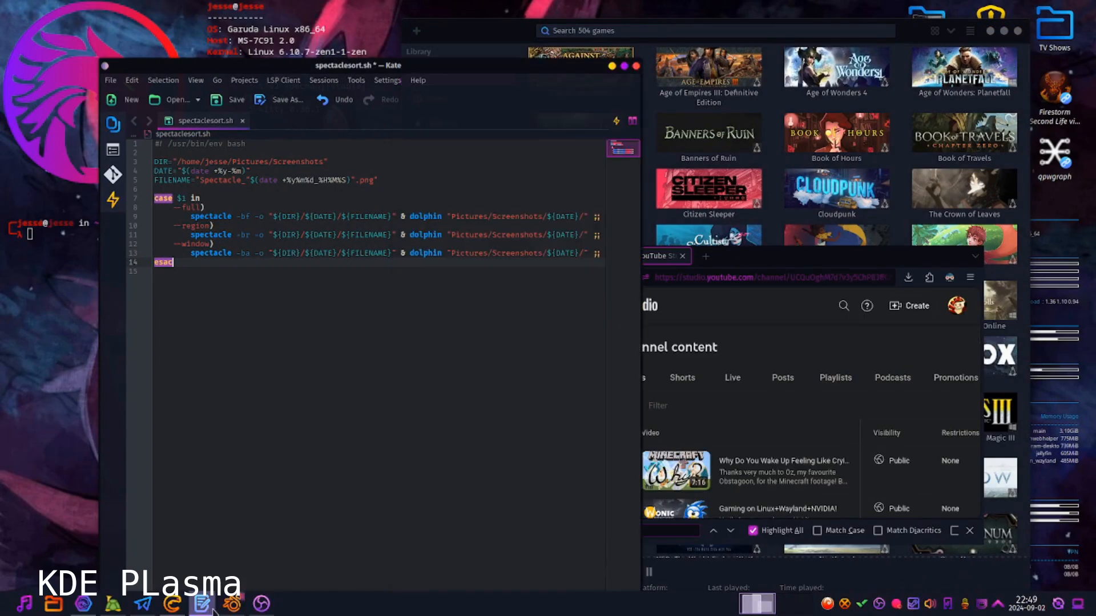
left_click_drag(530, 73, 444, 273)
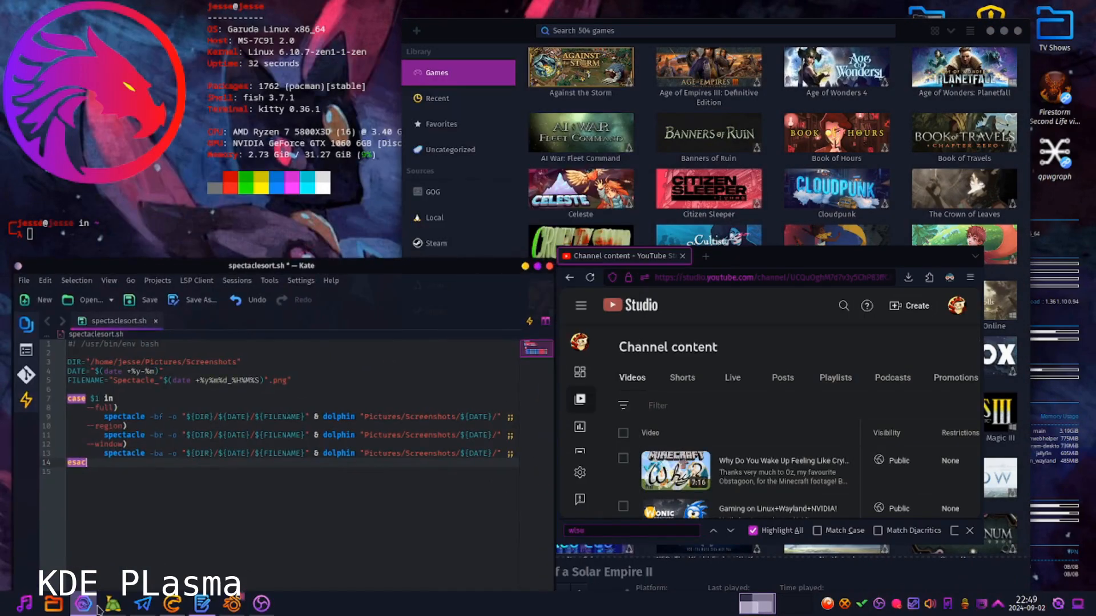
Step: Bring up the Dolphin file manager, move its window down over the others and minimize it
left_click(53, 603)
left_click_drag(600, 25, 419, 115)
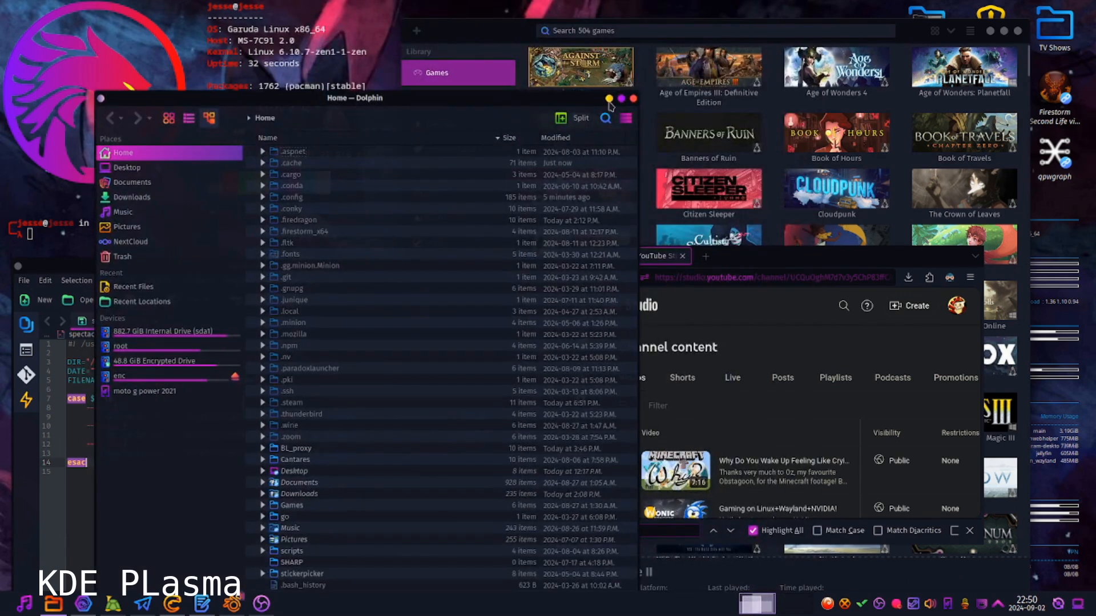
left_click(609, 99)
Step: Move the Lutris window to the left and place the browser window overlapping its lower-right corner
left_click_drag(861, 255, 1079, 452)
left_click(903, 41)
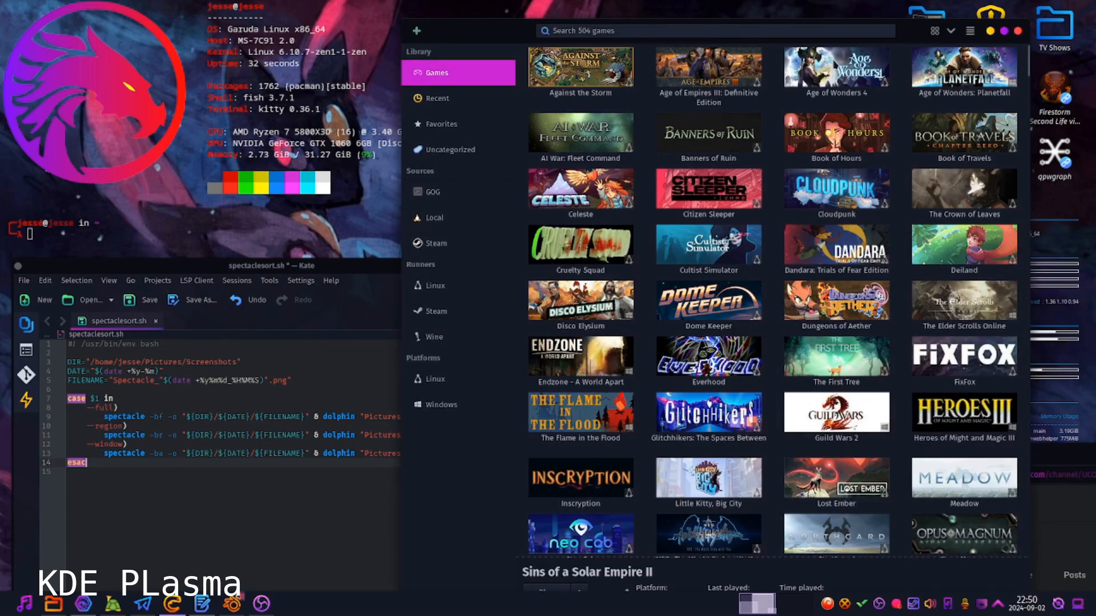
left_click_drag(911, 33, 693, 47)
left_click_drag(1013, 455, 800, 289)
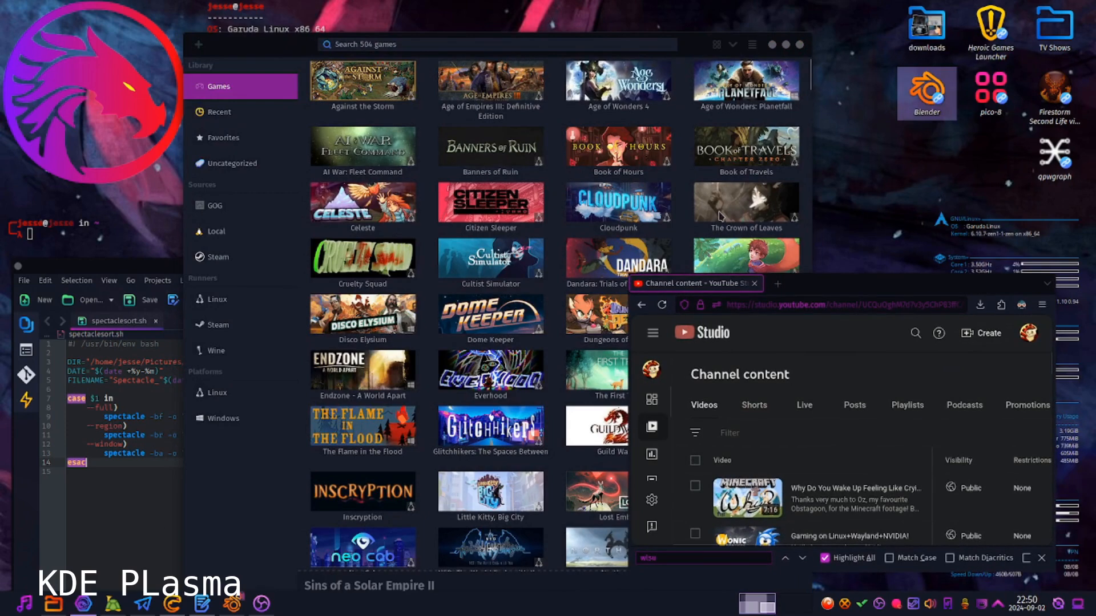
Step: Cycle through the open windows in the window switcher, previewing each application
key("alt+Tab")
key("alt+Tab")
key("alt+Tab")
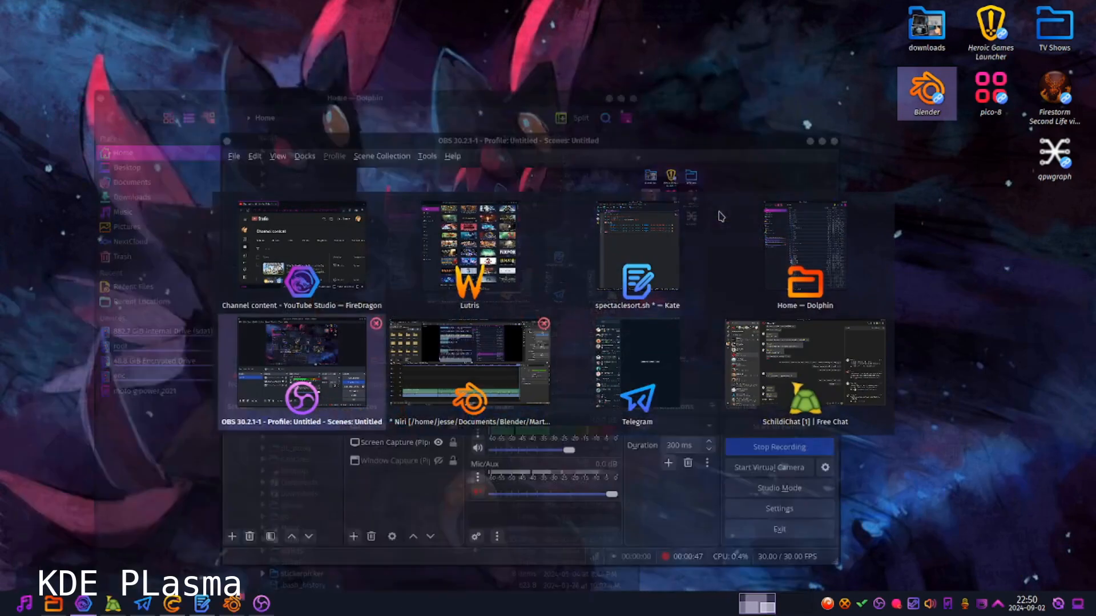
key("alt+Tab")
key("alt+Tab")
key("alt+Tab")
key("alt+Tab")
key("alt+Tab")
key("alt+Tab")
key("alt+Tab")
key("alt+Tab")
key("alt+Tab")
key("alt+Tab")
key("alt+Tab")
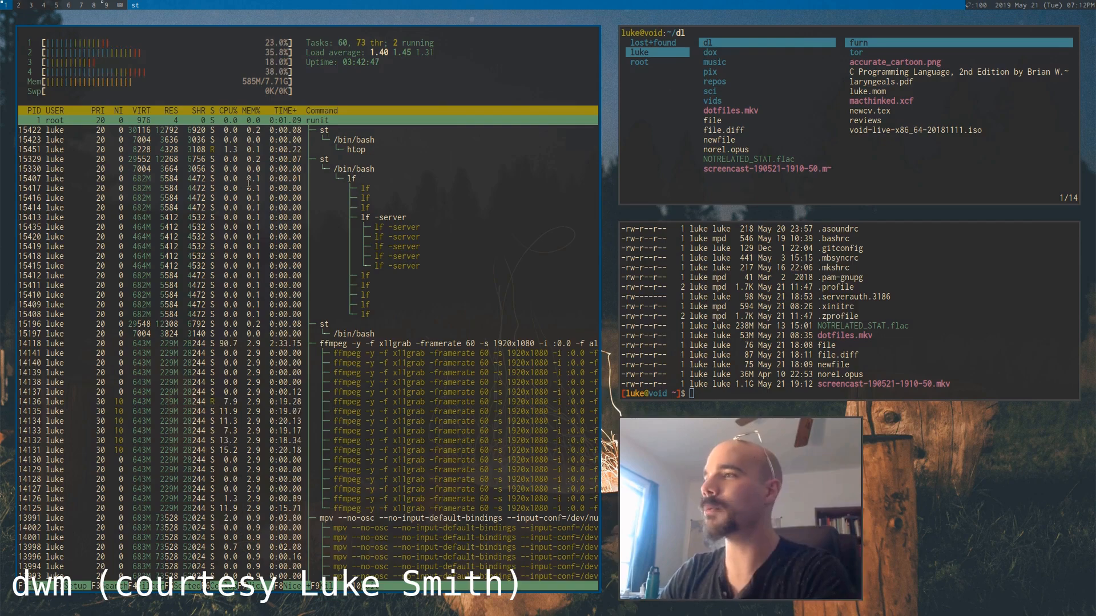
key("super+k")
key("super+space")
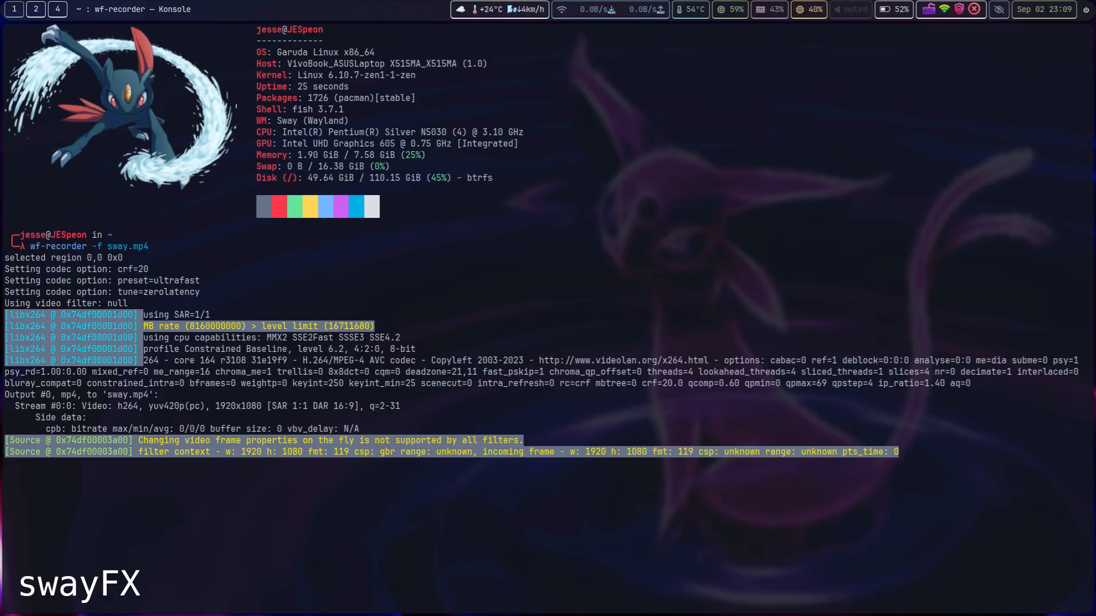
Step: Open a second terminal and a Kate text editor as tiles beside the wf-recorder terminal
key("super+Return")
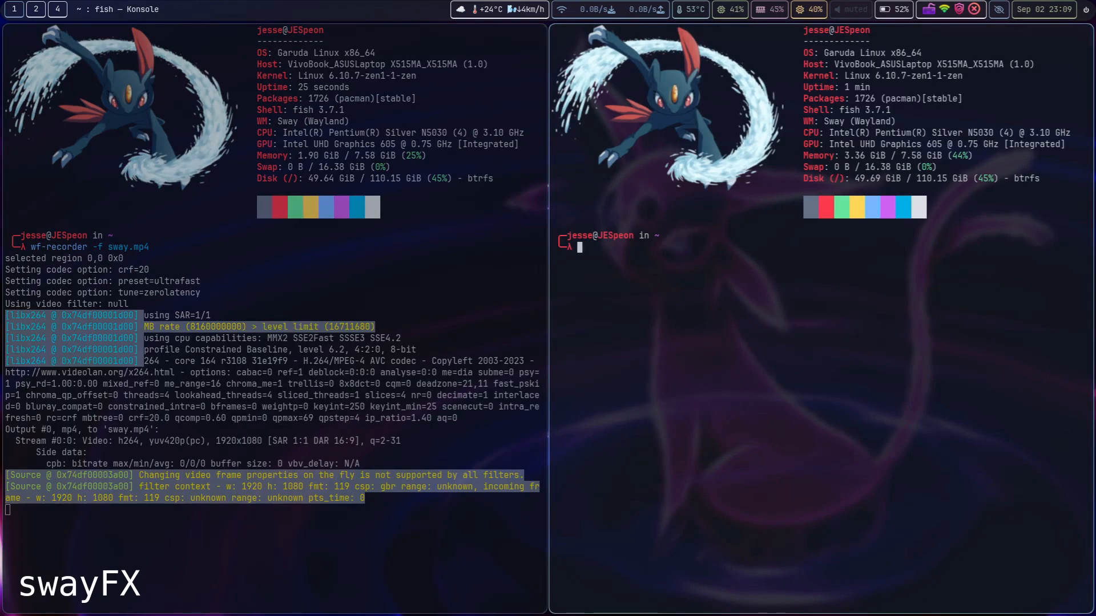
key("super+e")
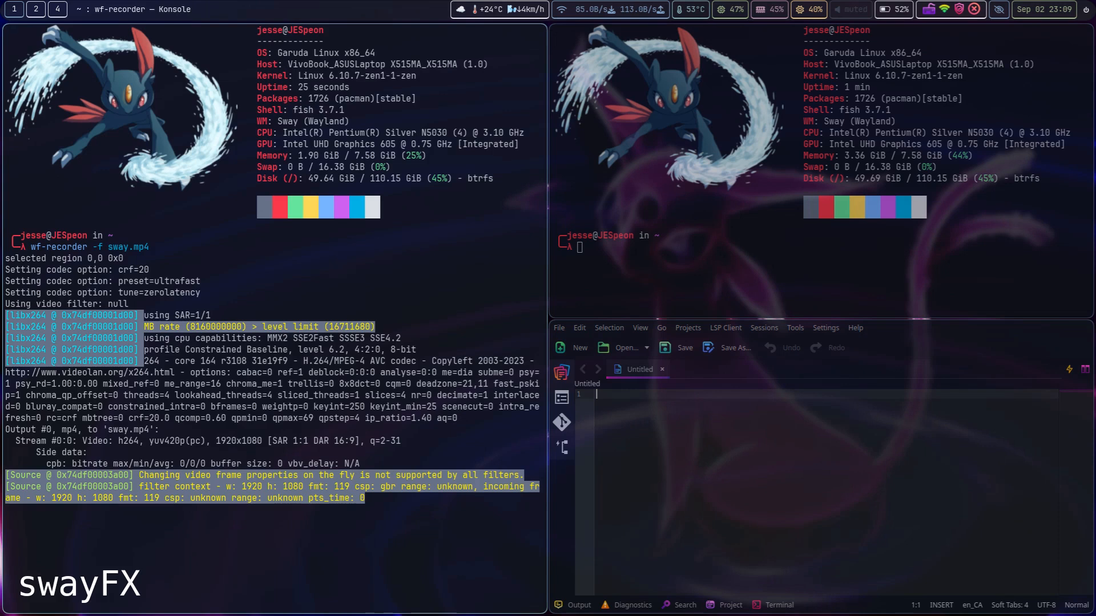
key("super+F1")
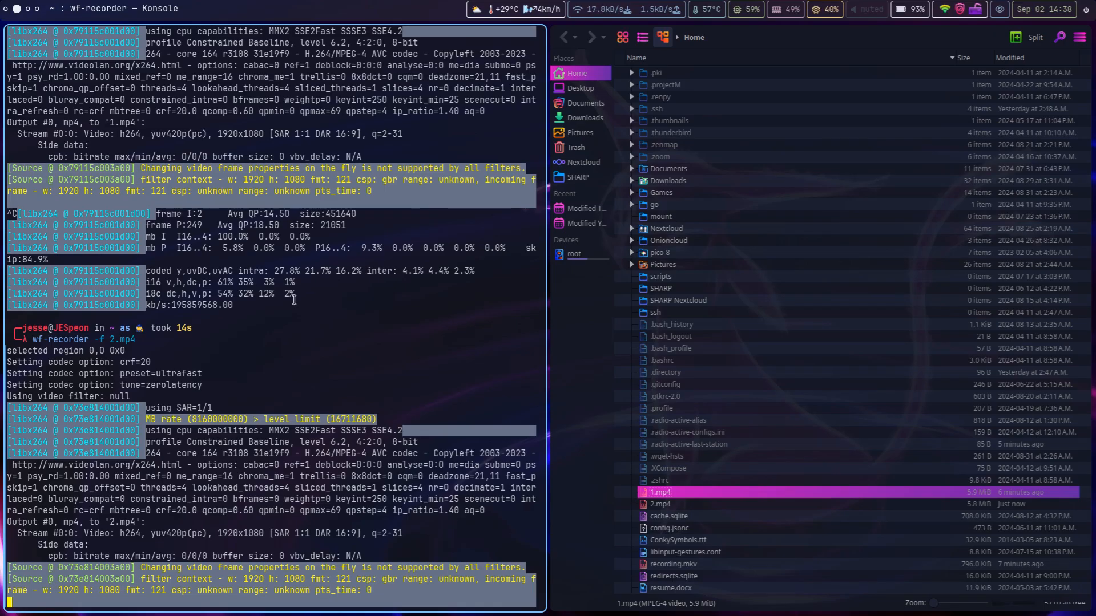
Step: Scroll through the niri columns between the wf-recorder terminal, Dolphin, the browser and the PDF viewer, ending at the PDF
key("super+Right")
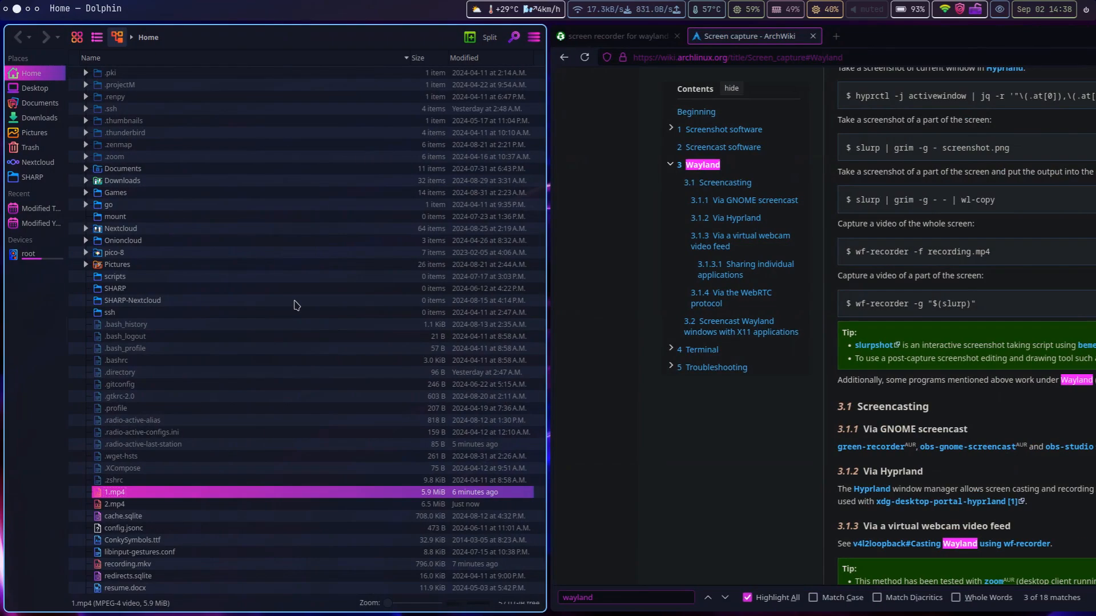
key("super+Right")
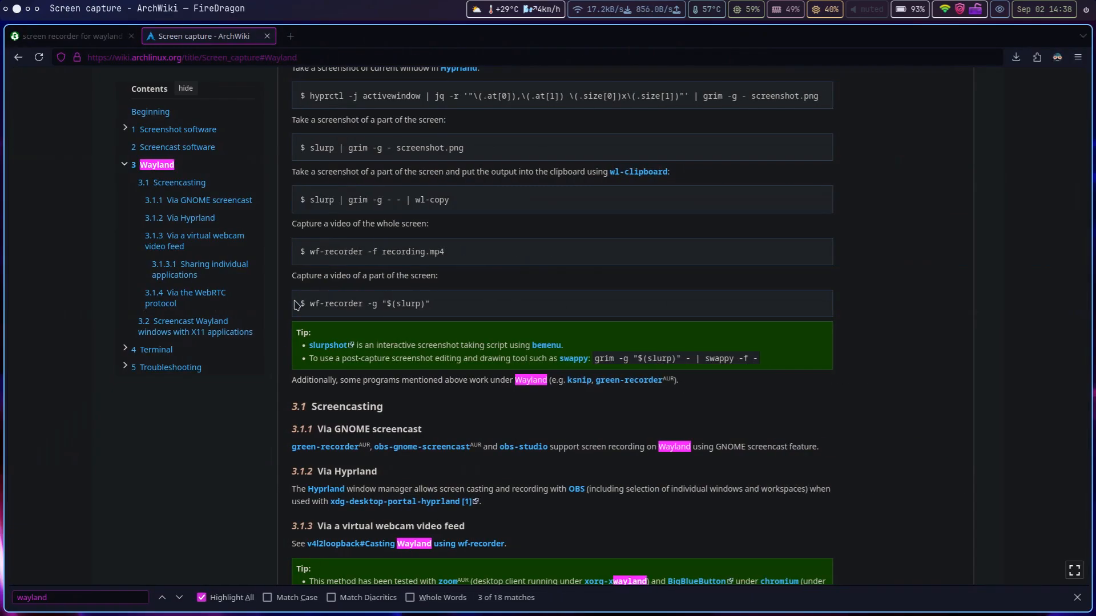
key("super+Right")
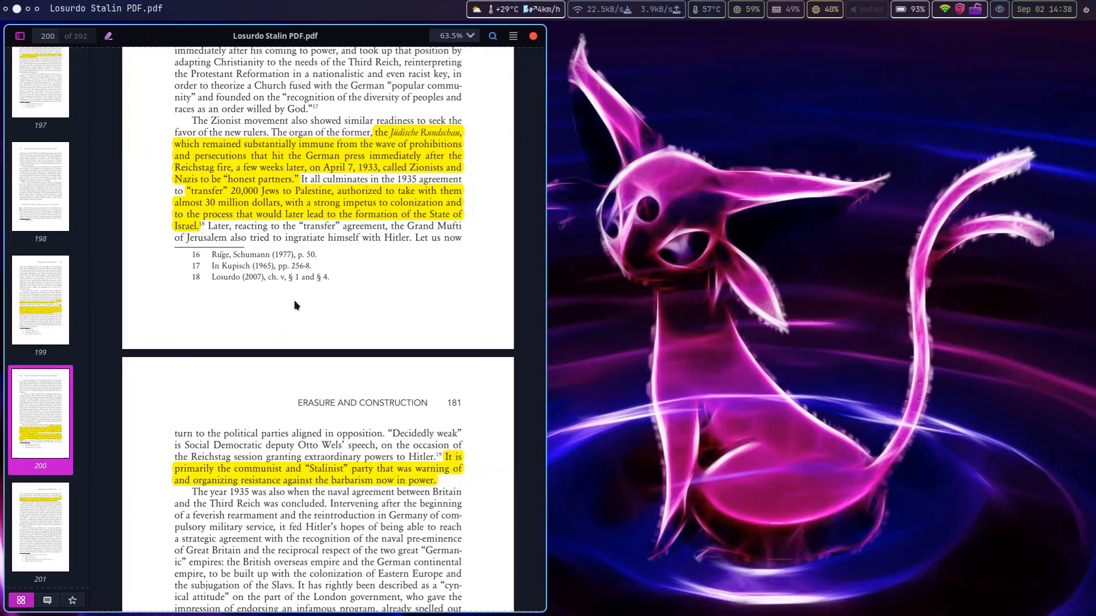
key("super+Left")
key("super+Left")
key("super+Left")
key("super+Right")
key("super+Right")
key("super+Right")
Step: Open two new terminals beside the PDF and stack the second below the first in one column
key("super+t")
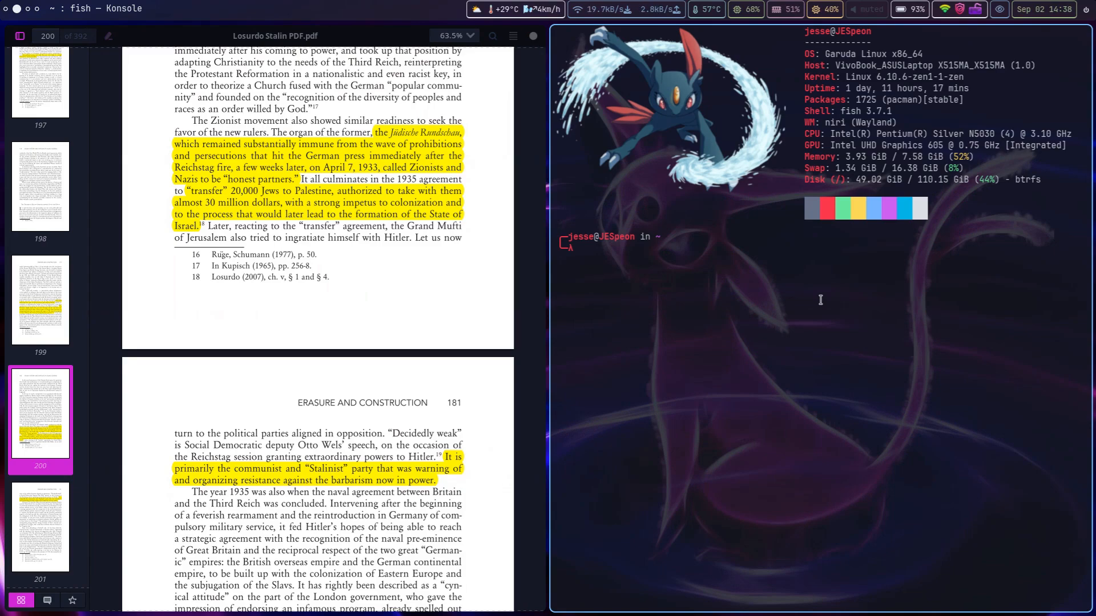
key("super+t")
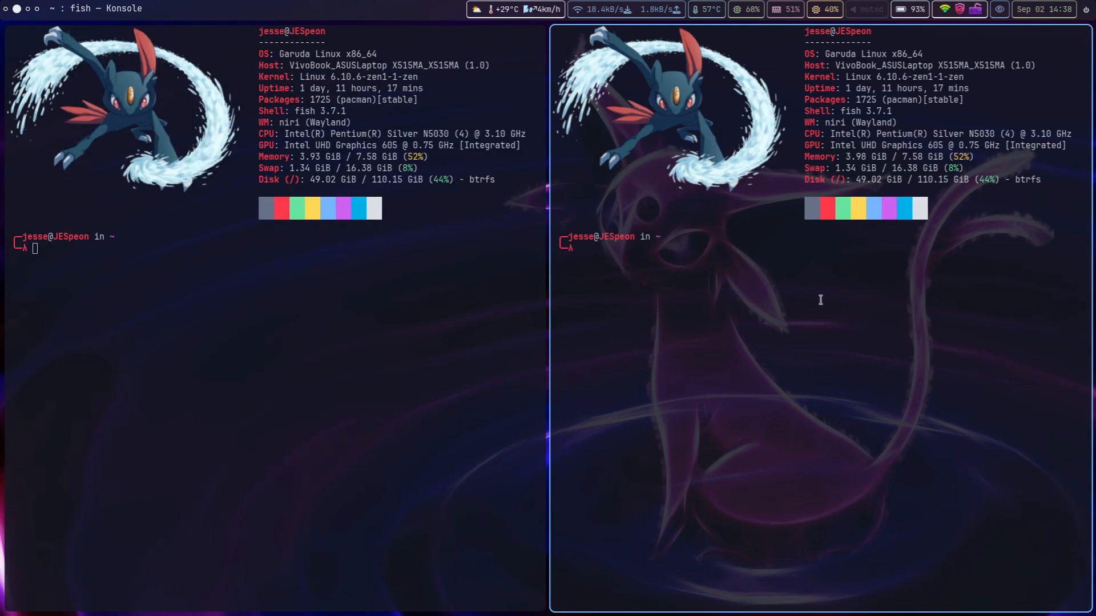
key("super+bracketleft")
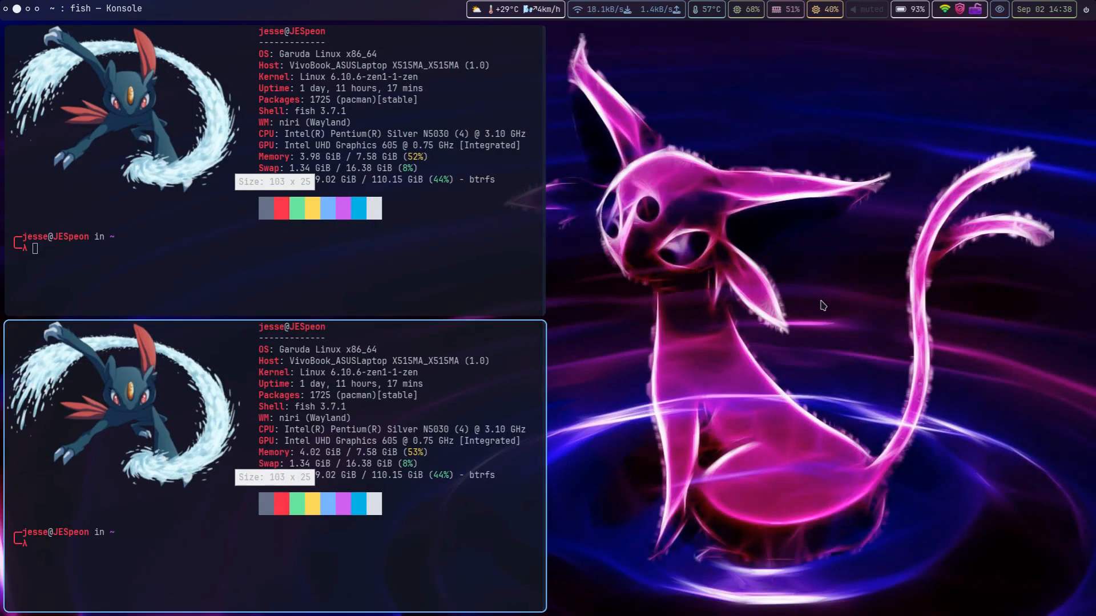
Step: Open a third terminal, stack it in the same column as the other two, and focus the middle one
key("super+t")
left_click(738, 557)
key("super+bracketleft")
key("super+bracketleft")
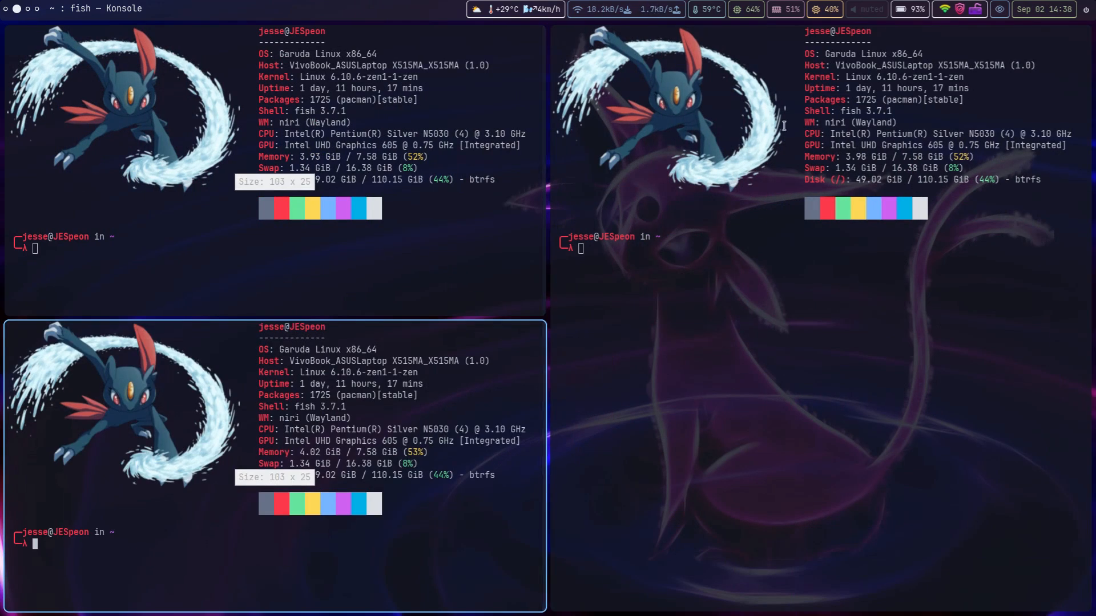
left_click(725, 220)
key("super+bracketleft")
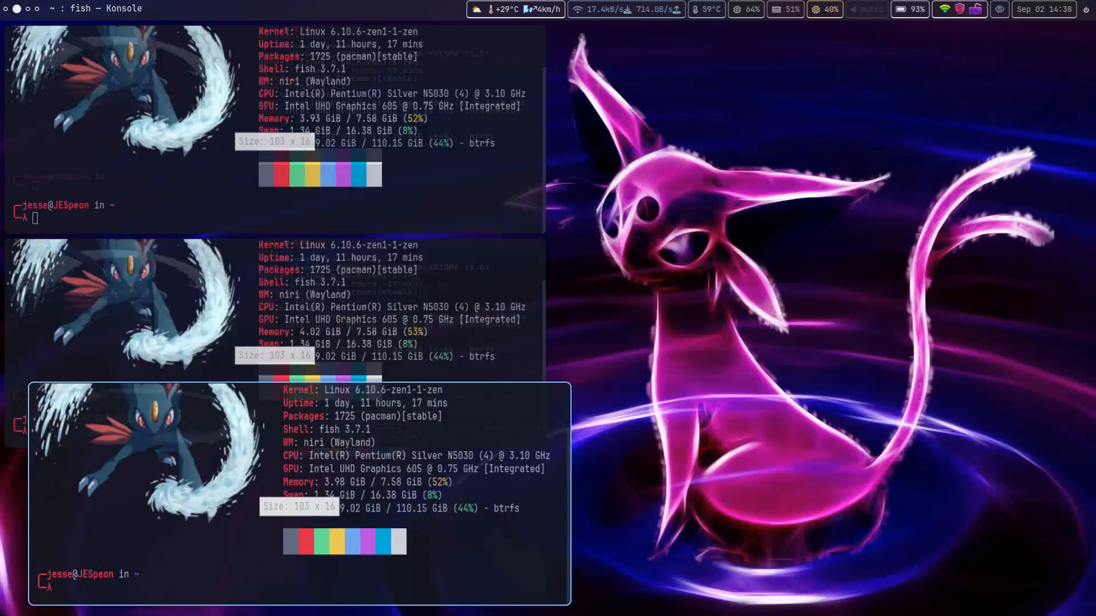
left_click(522, 283)
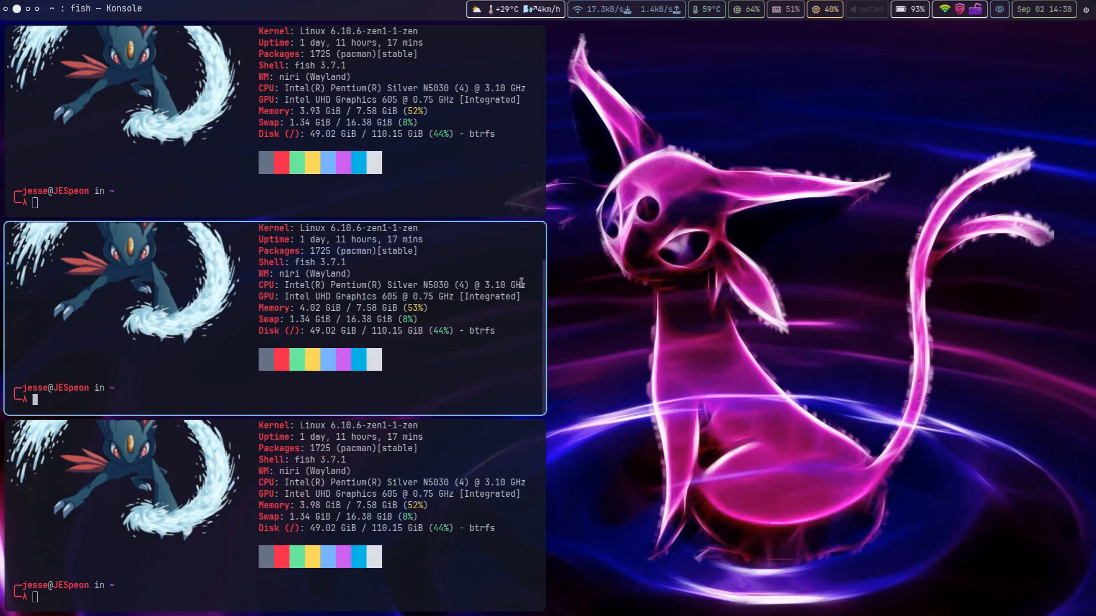
Step: Scroll from the stacked terminals across all columns to the wf-recorder terminal and back to the stack
key("super+Left")
key("super+Left")
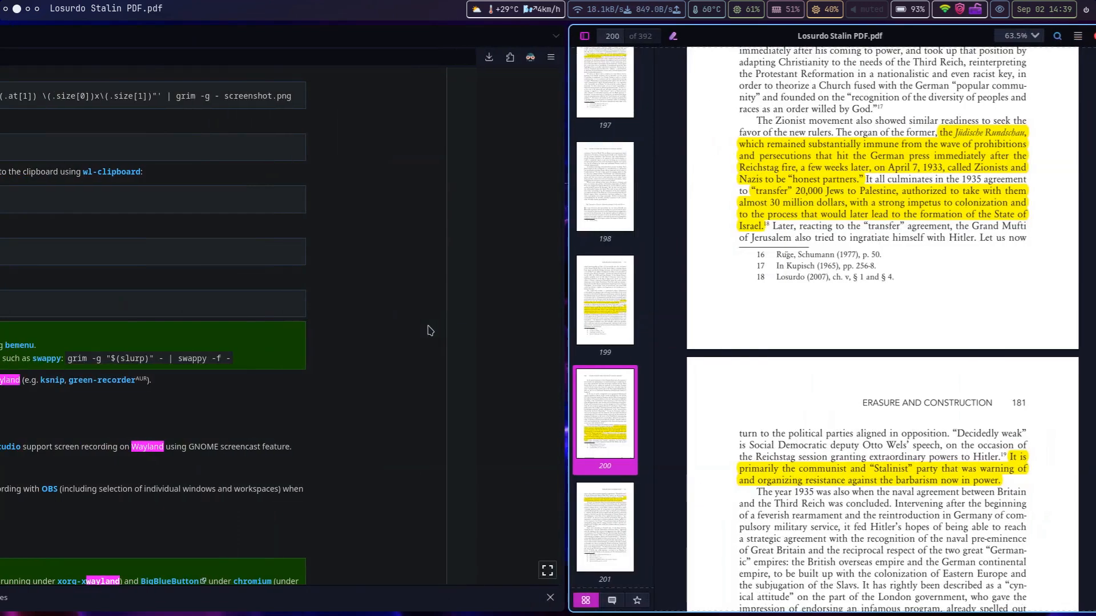
key("super+Left")
key("super+Left")
key("super+Left")
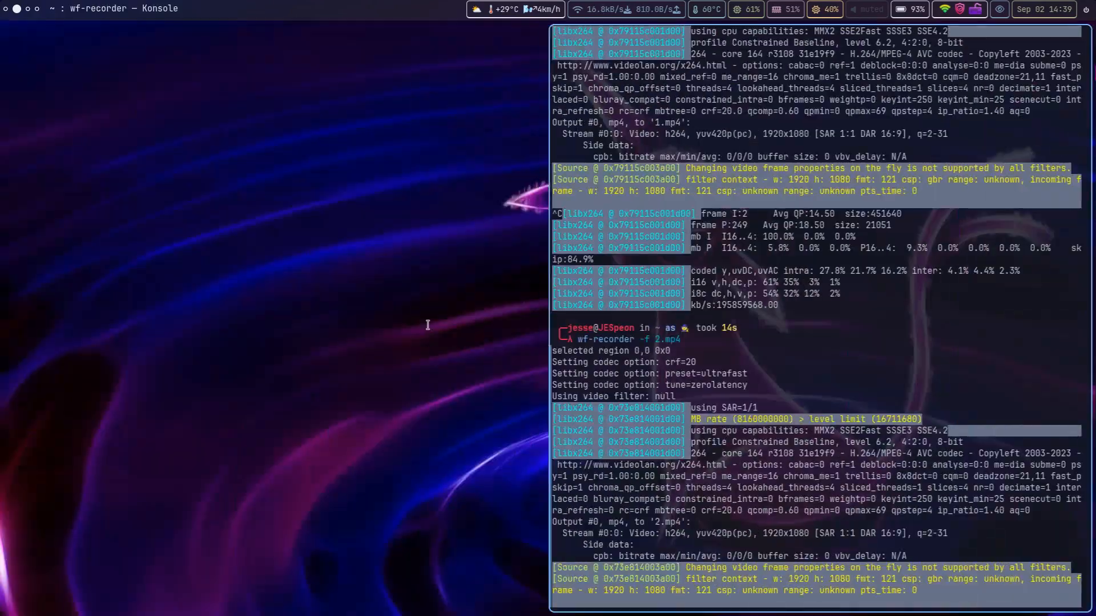
key("super+Right")
key("super+Right")
key("super+Right")
key("super+Right")
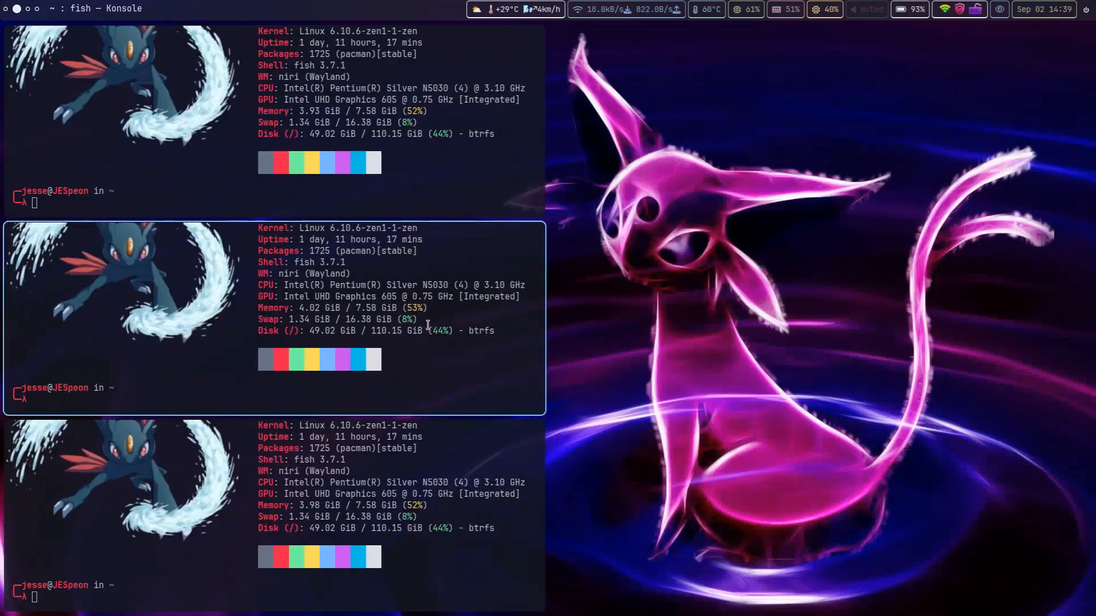
Step: Shift the focus back and forth between the PDF viewer and the stacked terminals, finishing at the wf-recorder terminal
key("super+Left")
key("super+Left")
key("super+Right")
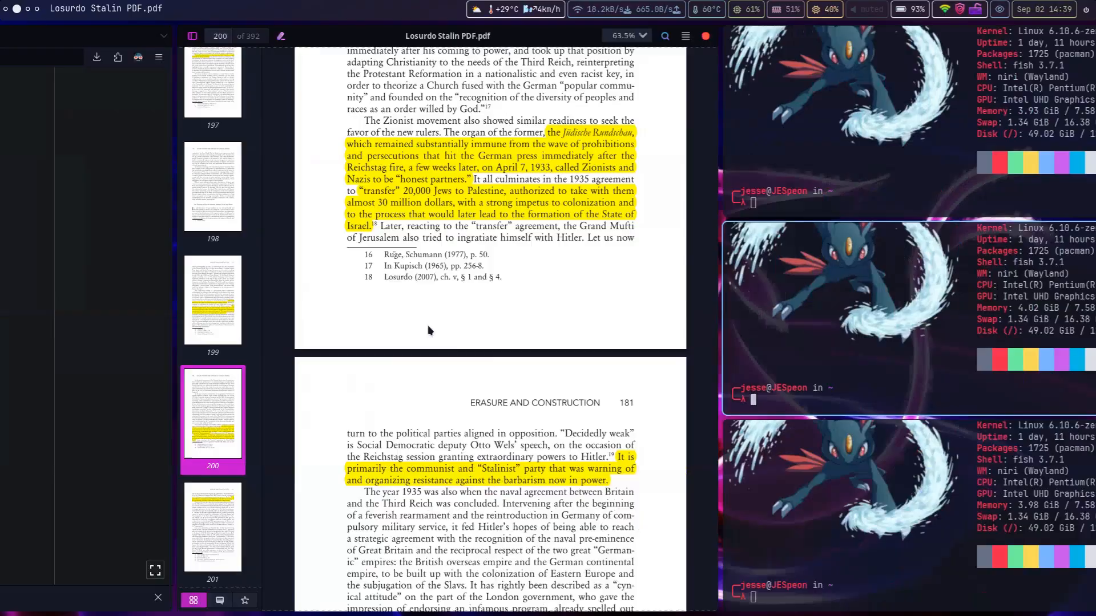
key("super+Right")
key("super+Right")
key("super+Left")
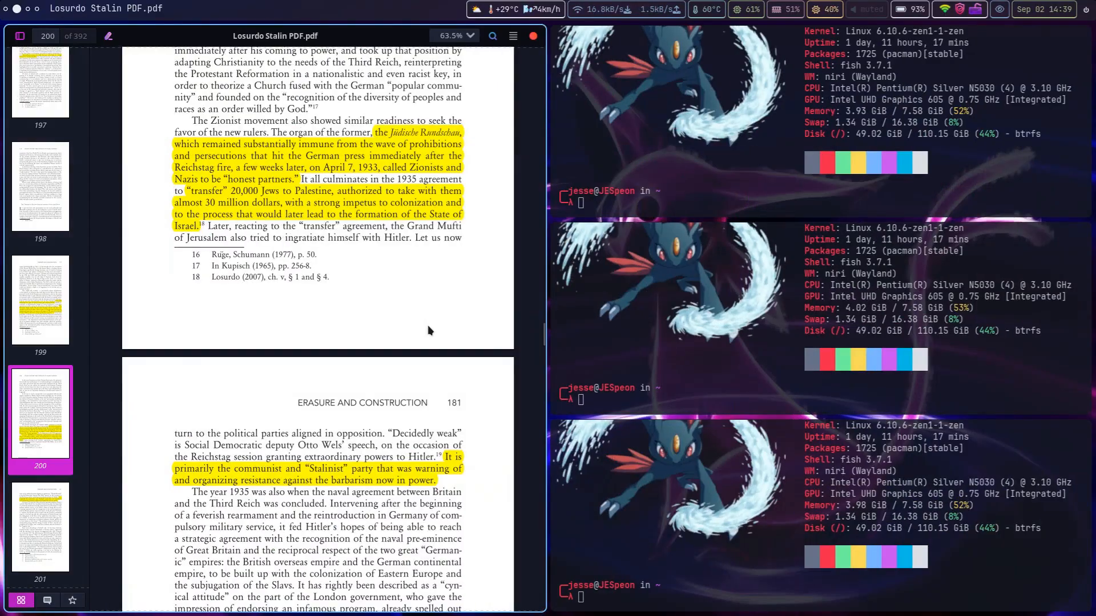
key("super+Left")
key("super+Right")
key("super+Left")
key("super+Left")
key("super+Left")
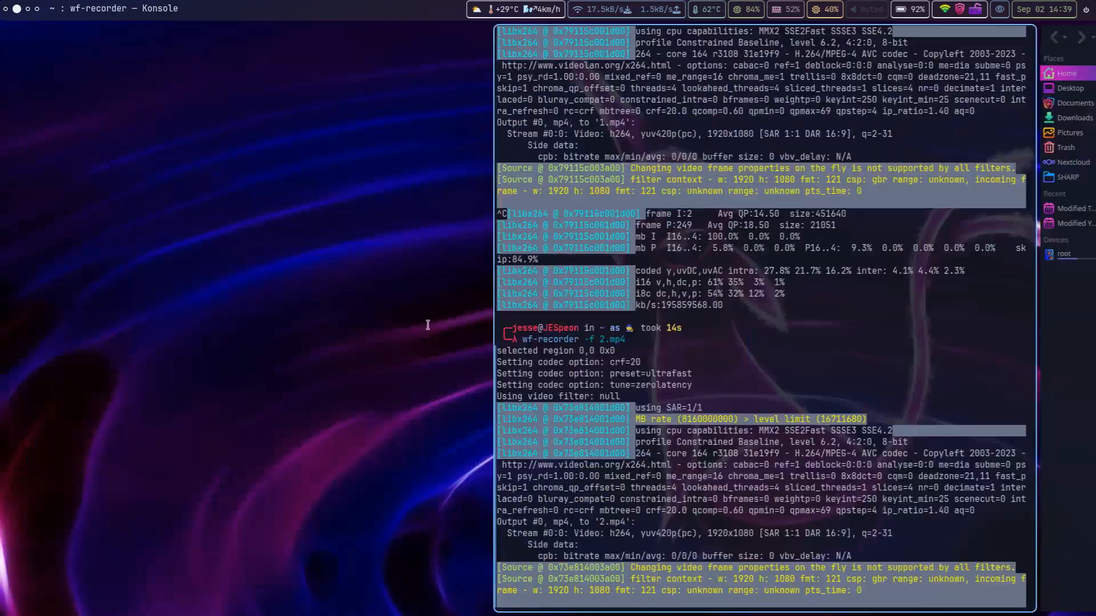
Step: Move the focus from the wf-recorder terminal across to the browser column and back to the Dolphin file manager
key("super+Right")
key("super+Right")
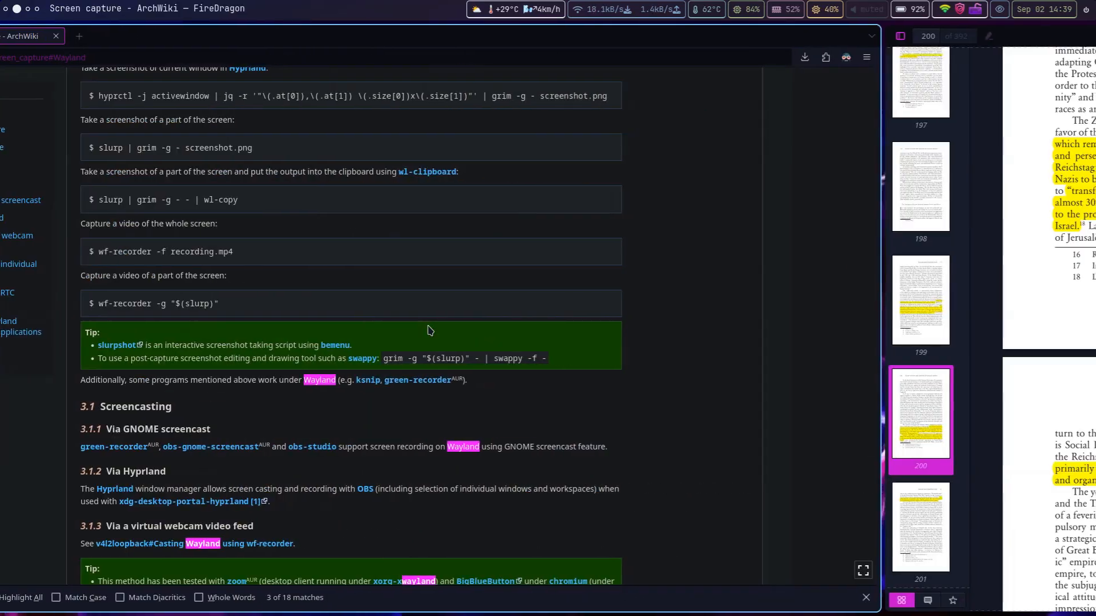
key("super+Left")
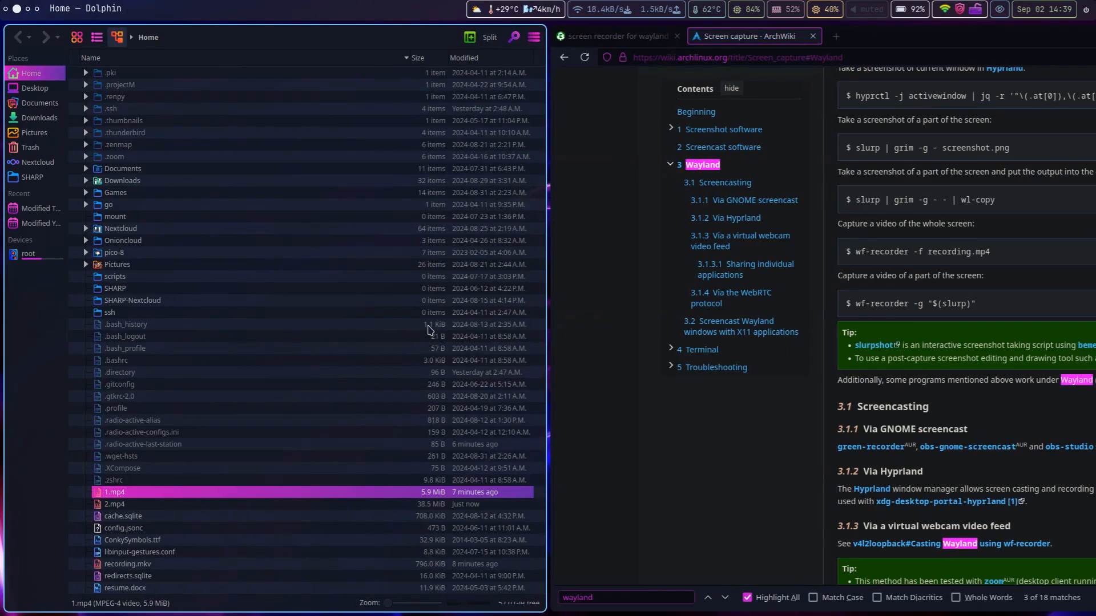
key("super+Left")
key("super+Right")
scroll(428, 325, "right", 10)
scroll(428, 325, "left", 4)
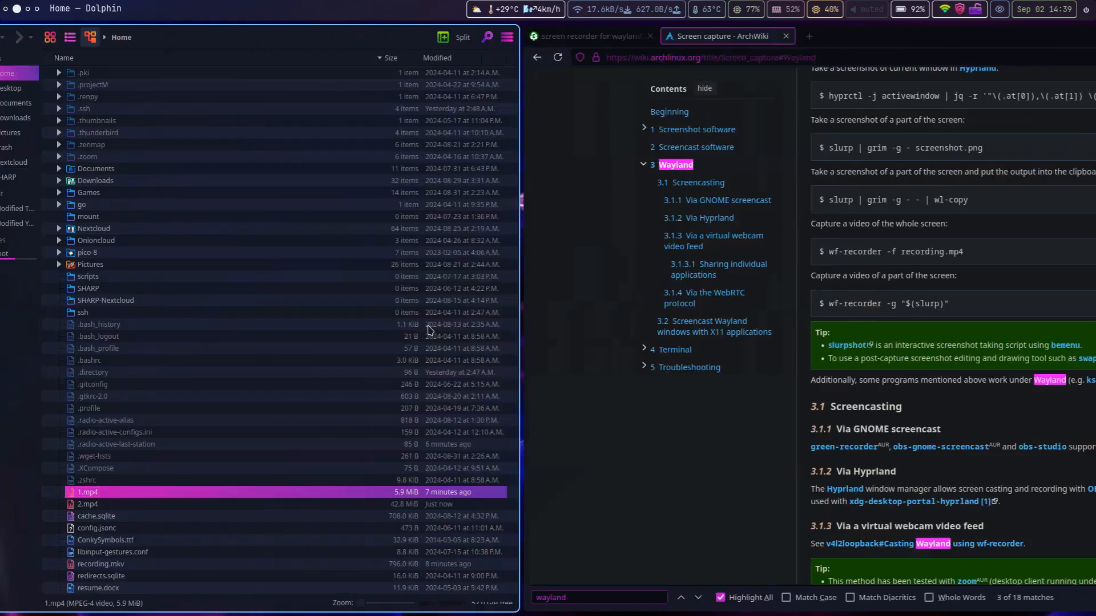
Step: Scroll through the window columns as far as the stacked terminals and the wf-recorder terminal, finishing at the Dolphin column
scroll(429, 331, "left", 4)
scroll(429, 331, "right", 3)
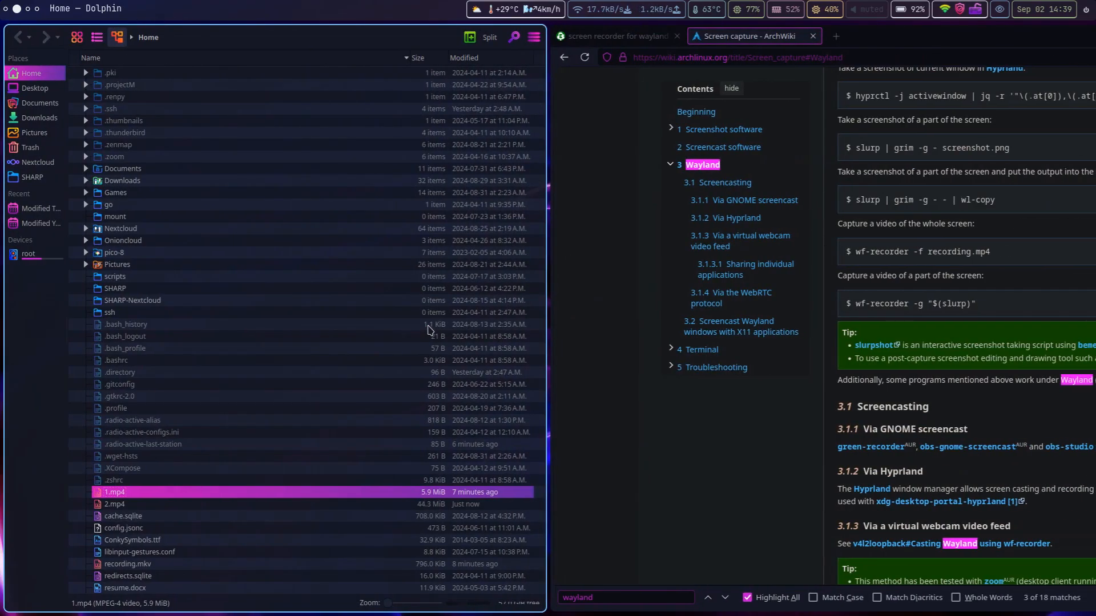
scroll(428, 329, "right", 3)
scroll(430, 331, "left", 3)
scroll(430, 330, "right", 3)
scroll(430, 330, "right", 4)
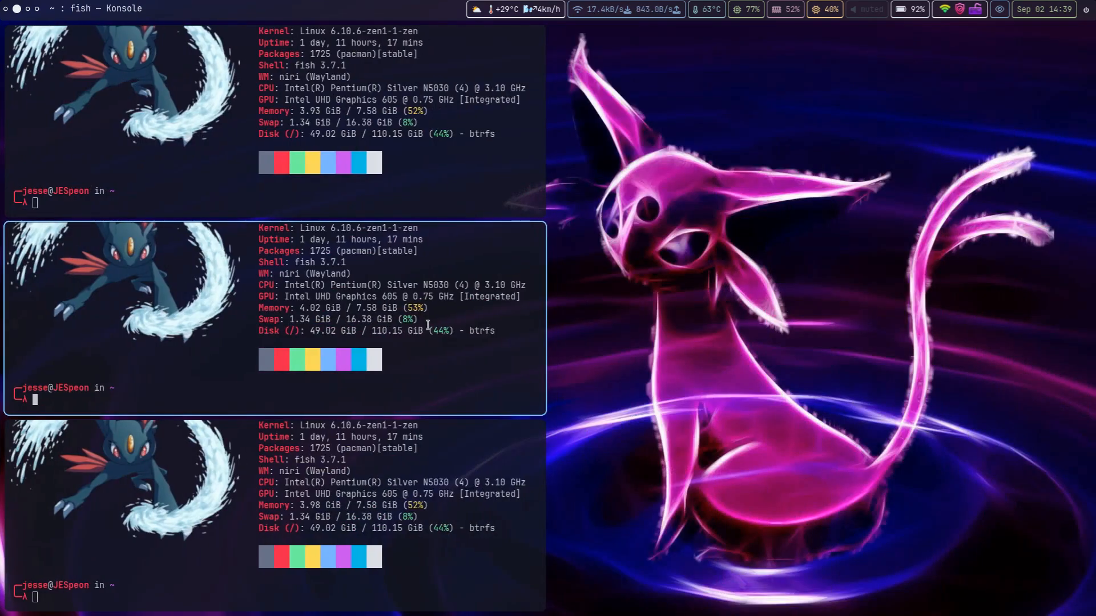
scroll(428, 324, "left", 4)
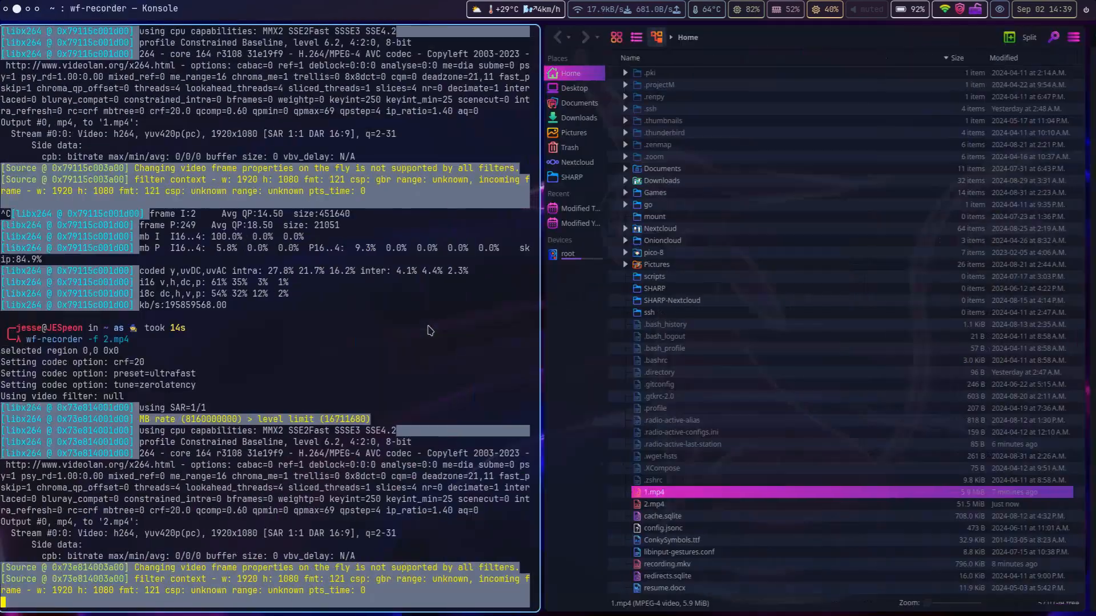
scroll(430, 330, "right", 2)
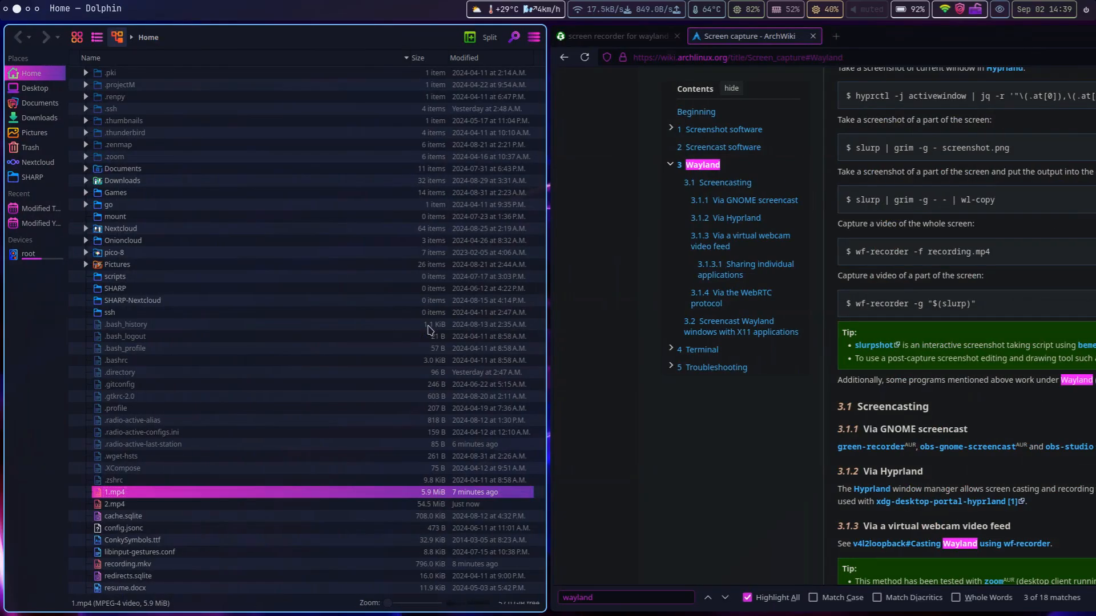
Step: Cycle vertically through the workspaces, visiting the radio workspace and the empty last one
scroll(428, 330, "up", 1)
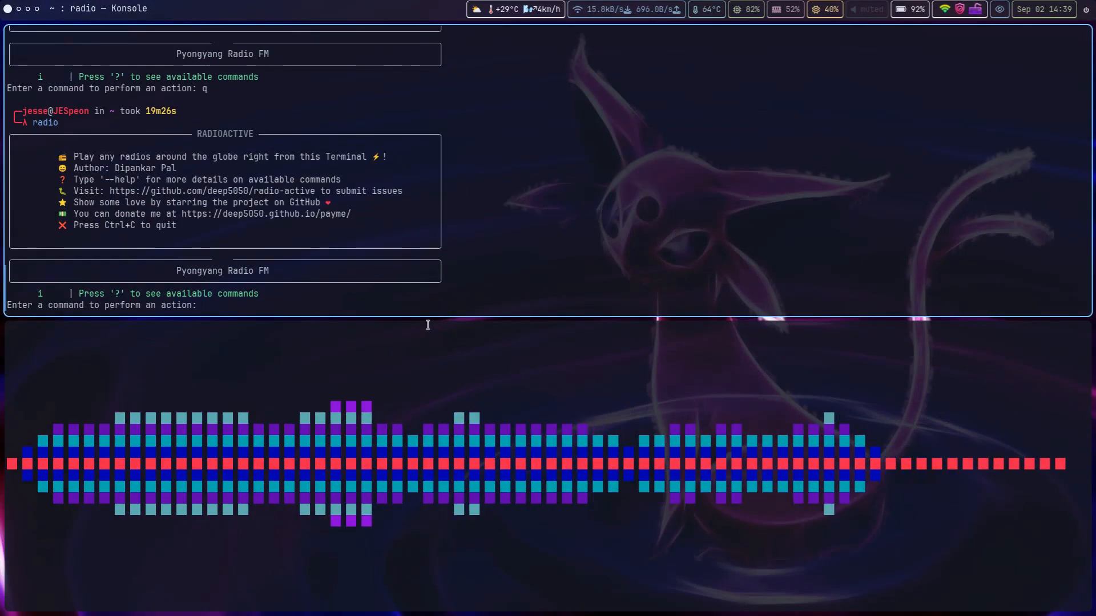
scroll(428, 325, "down", 3)
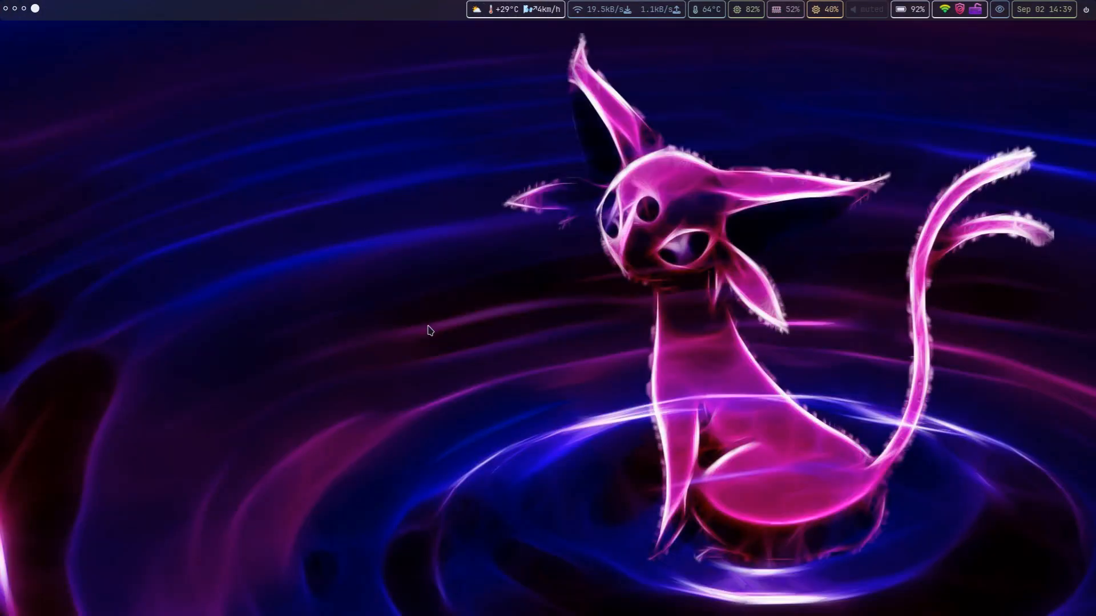
scroll(430, 330, "up", 2)
scroll(428, 330, "up", 1)
scroll(429, 329, "down", 2)
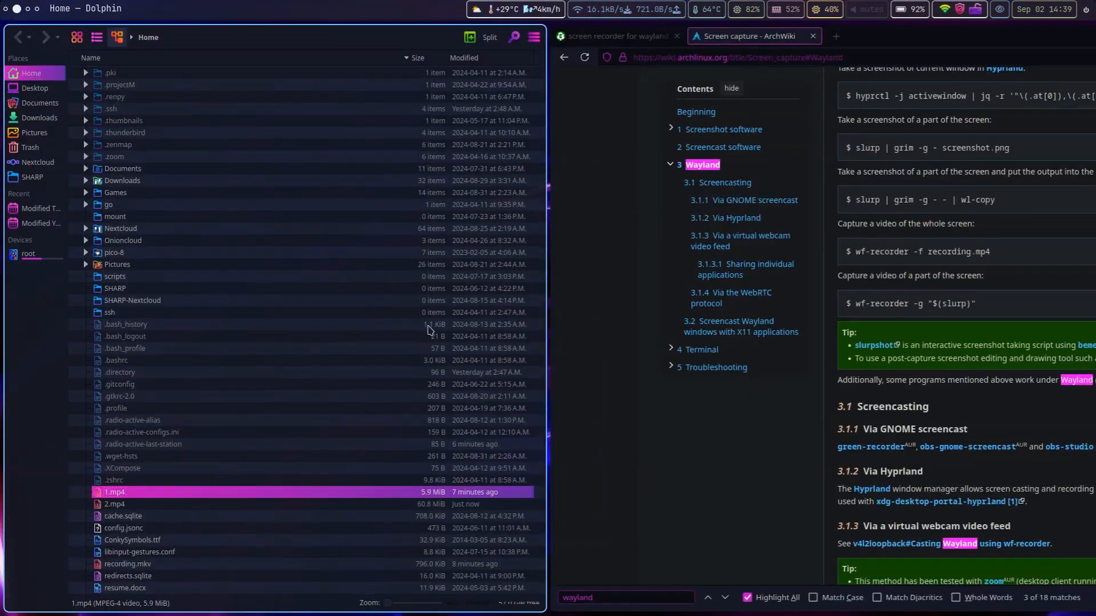
scroll(430, 331, "up", 1)
Step: Scroll between the wf-recorder terminal and the PDF and terminal stack columns, finishing at the ArchWiki browser window
scroll(430, 331, "right", 3)
scroll(430, 330, "left", 1)
scroll(430, 330, "left", 2)
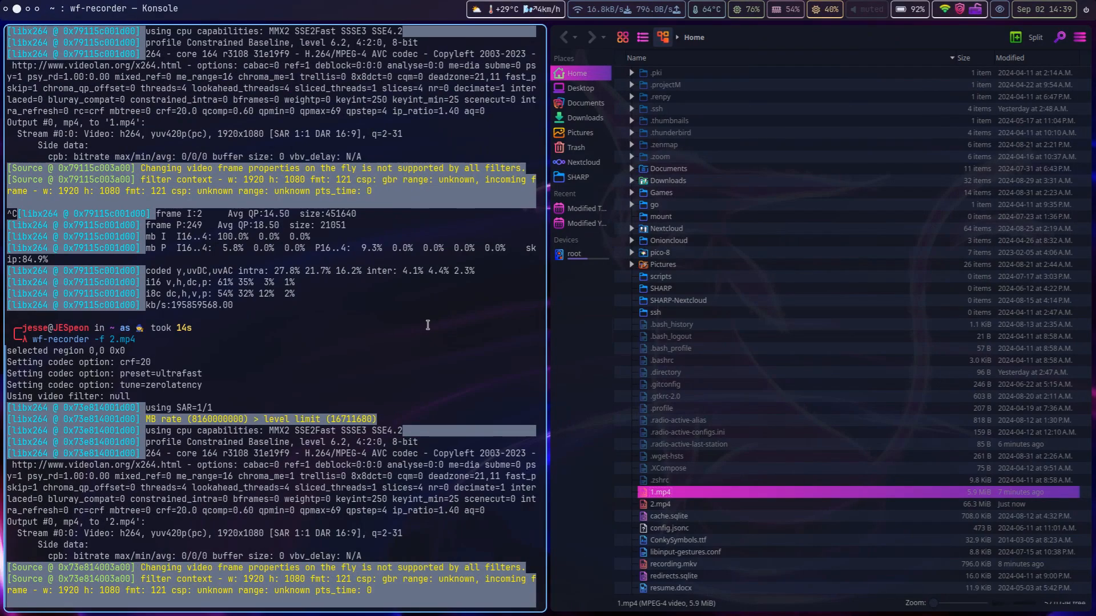
scroll(428, 325, "right", 3)
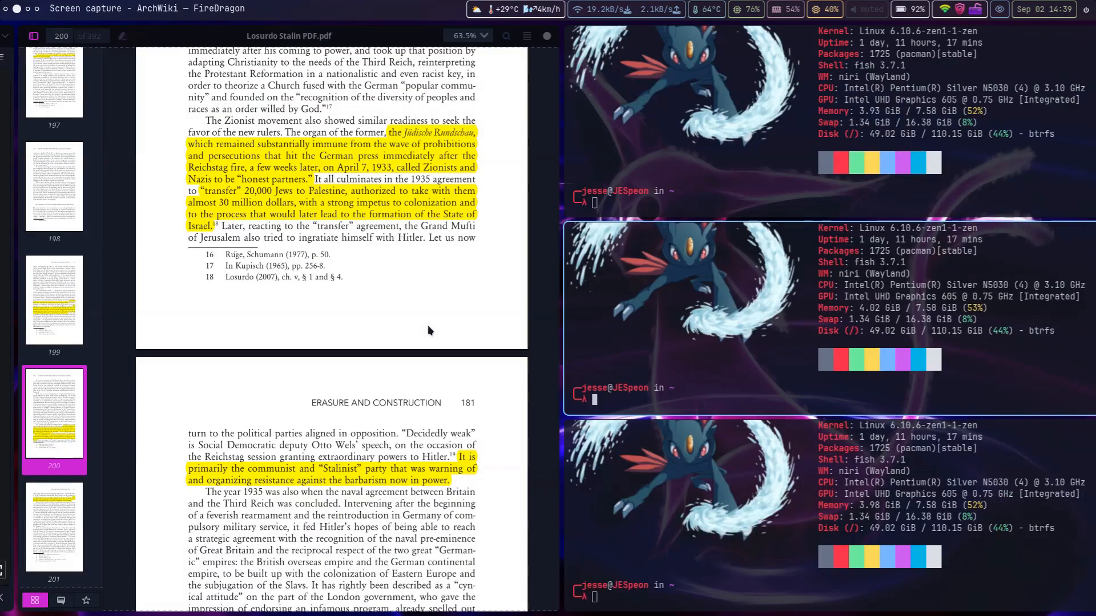
scroll(429, 331, "left", 3)
scroll(429, 331, "right", 1)
scroll(430, 331, "right", 1)
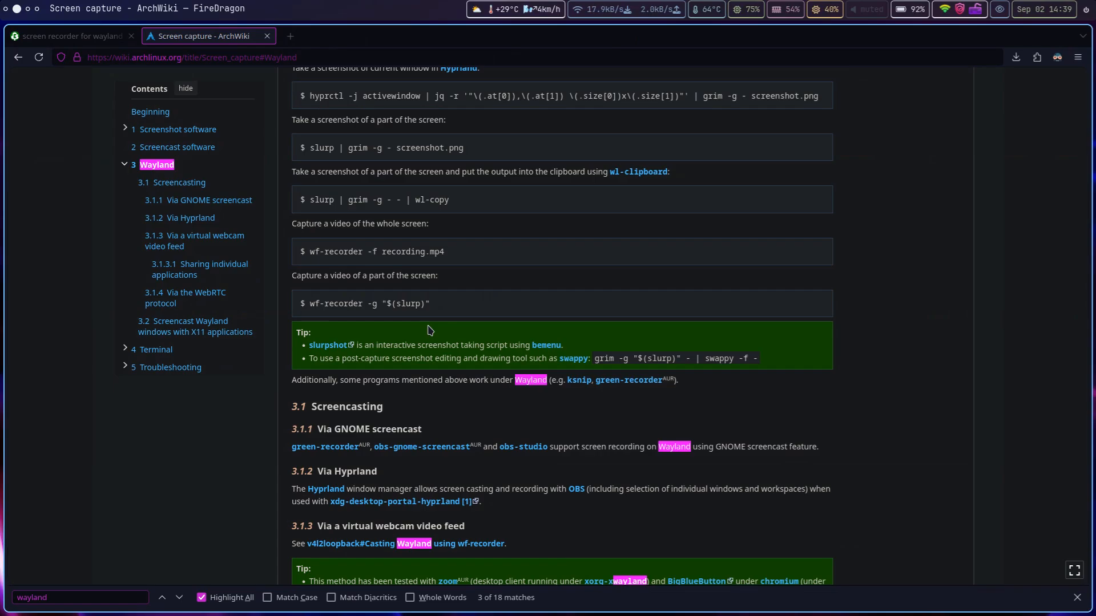
Step: Scroll from the browser column to the wf-recorder terminal, finishing at the Dolphin file manager
scroll(429, 331, "left", 2)
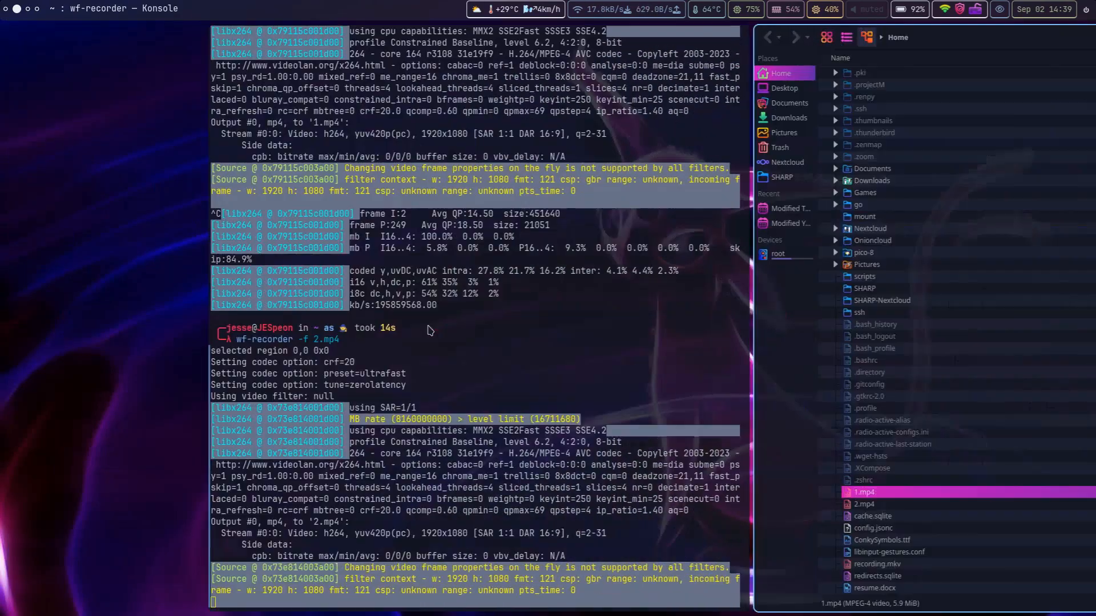
scroll(429, 331, "right", 2)
scroll(428, 327, "left", 1)
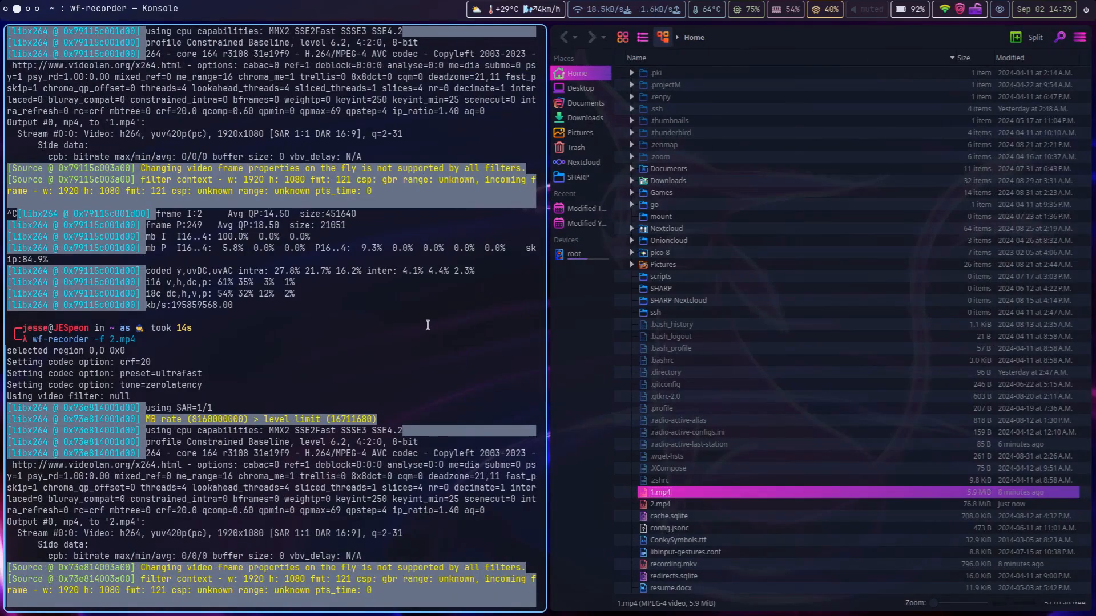
scroll(428, 325, "left", 2)
scroll(428, 325, "right", 3)
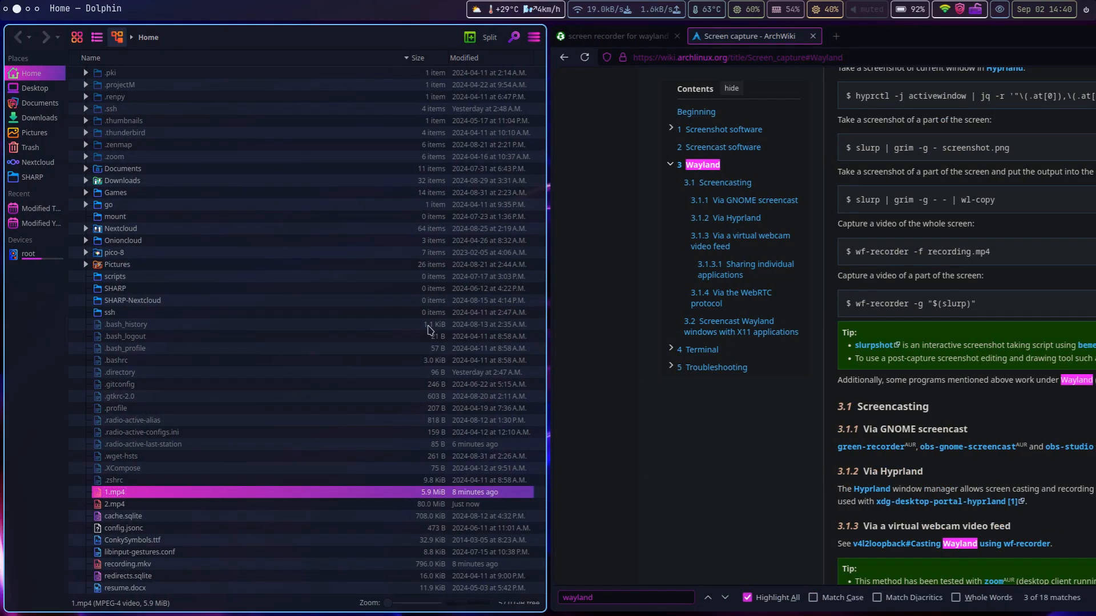
Step: Switch up to the radio workspace and return to the workspace with the Dolphin file manager
scroll(428, 326, "up", 1)
scroll(428, 326, "down", 1)
scroll(428, 330, "up", 1)
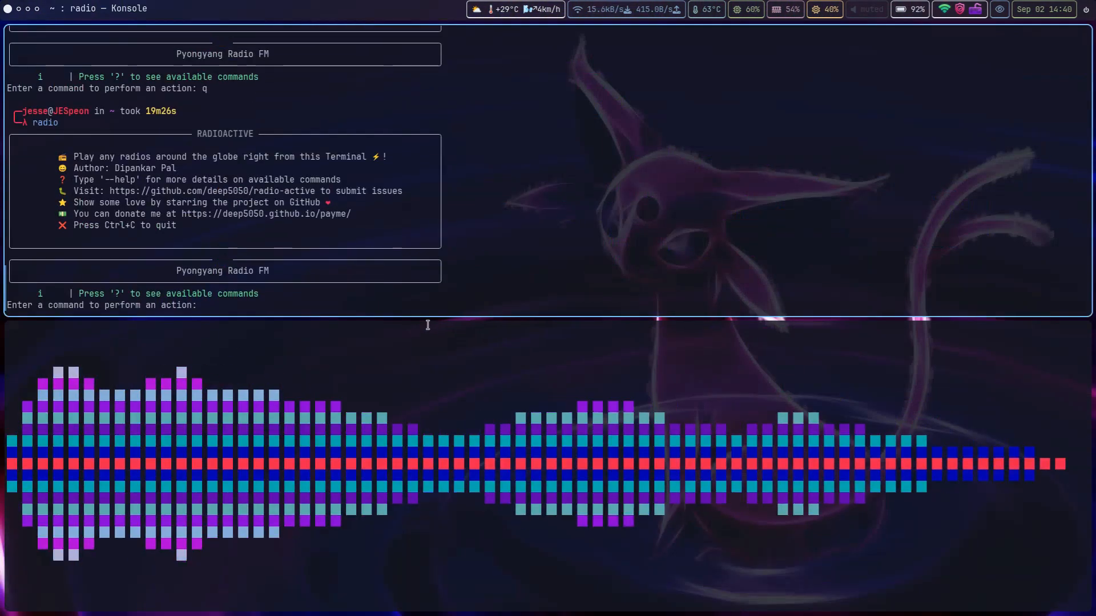
scroll(428, 329, "down", 1)
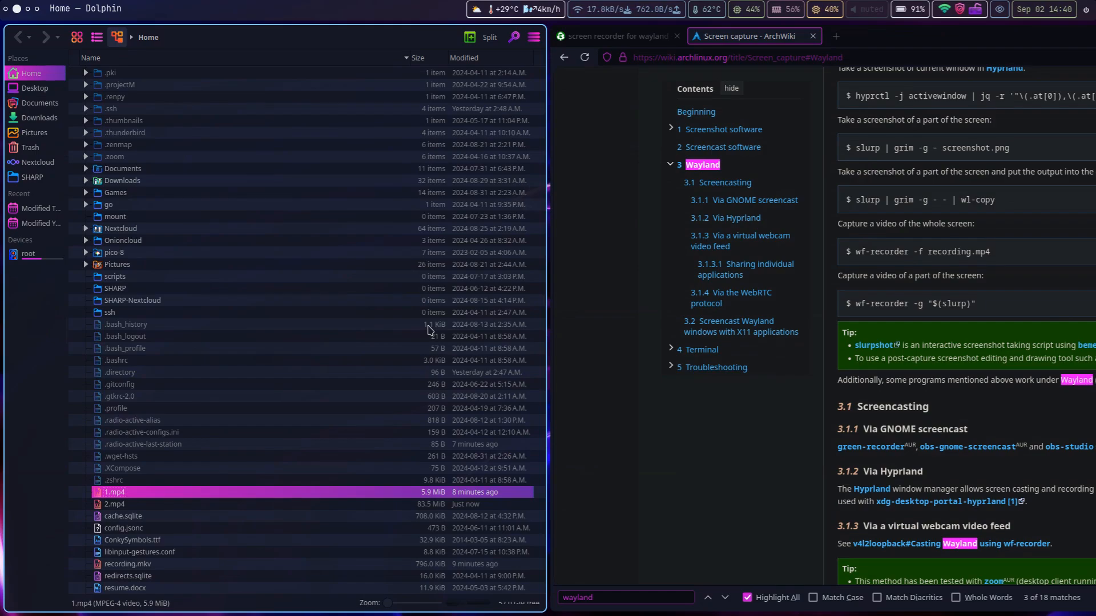
Step: Go to the stacked terminals column and close its lower two terminals, leaving only the uppermost one
scroll(430, 330, "left", 1)
scroll(431, 331, "right", 1)
scroll(430, 330, "right", 1)
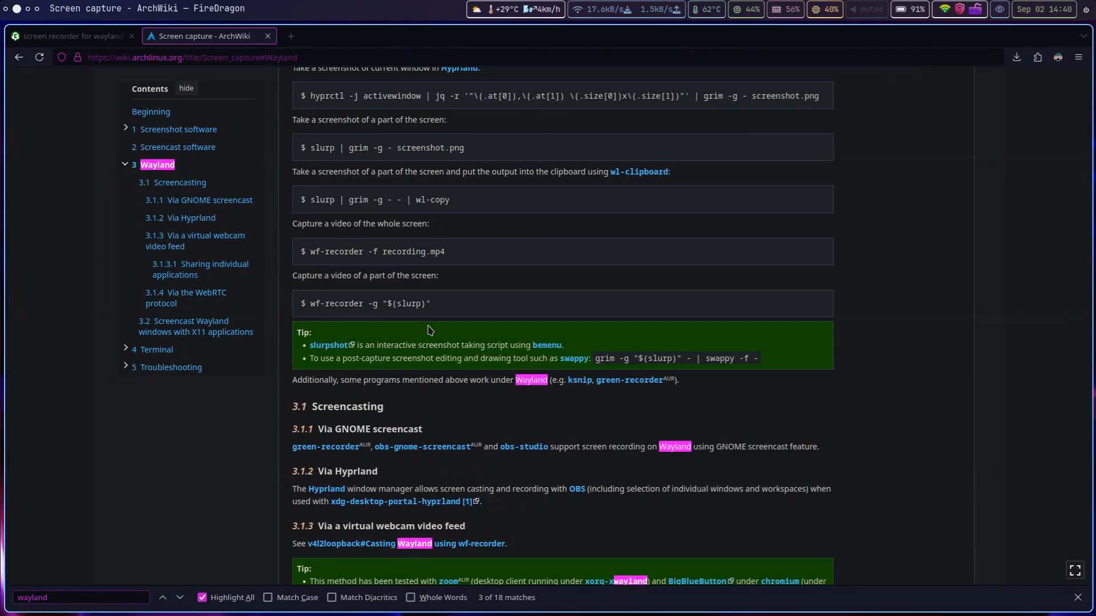
scroll(429, 330, "right", 2)
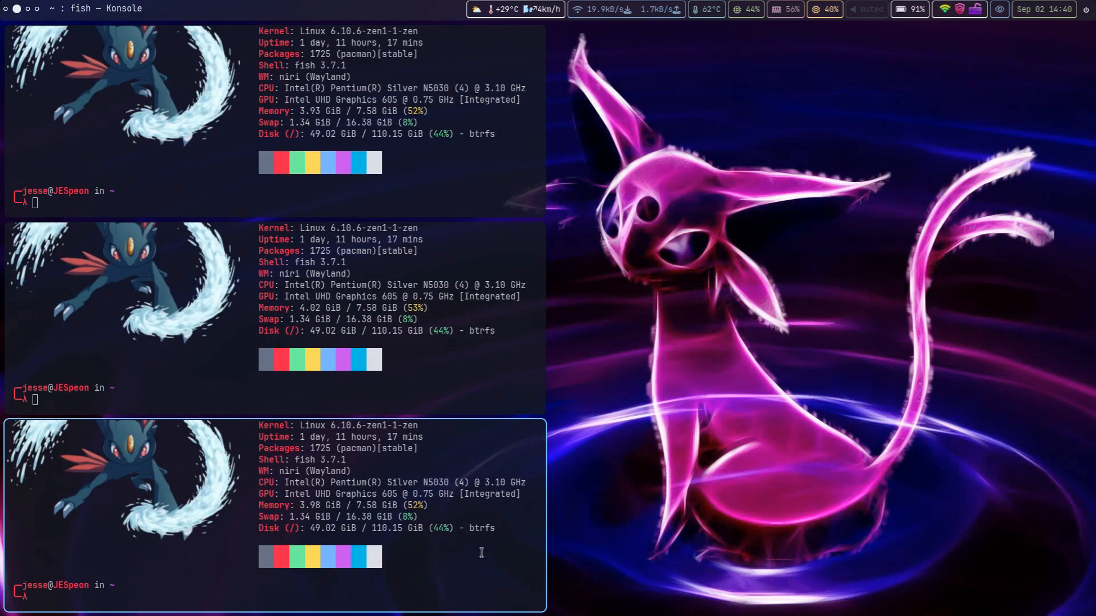
key("super+q")
key("super+q")
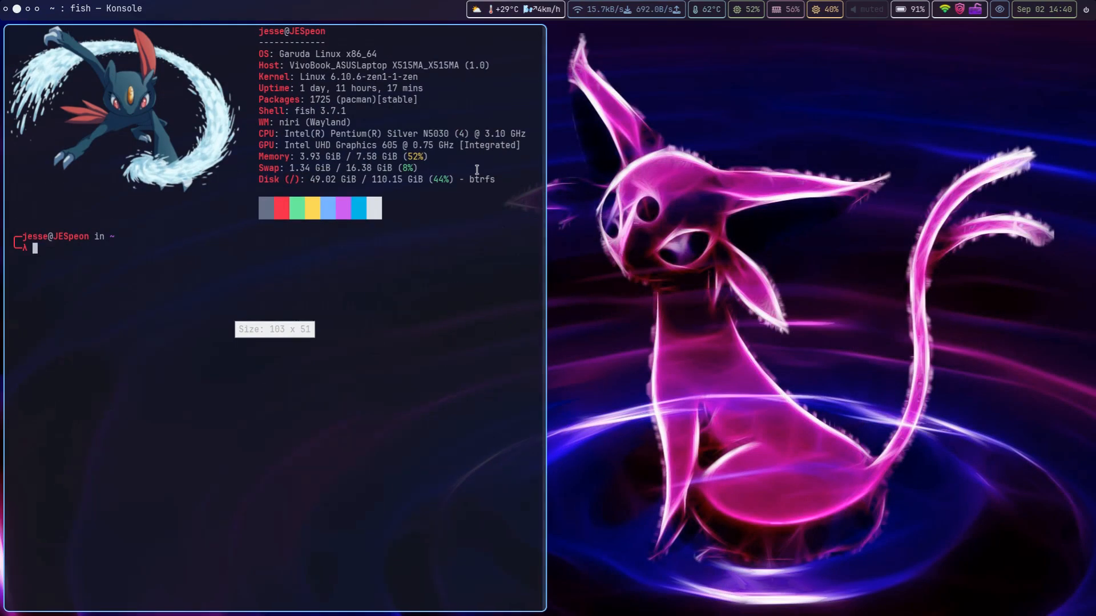
Step: Maximize the remaining terminal's column to full width and enlarge its font several sizes
key("super+f")
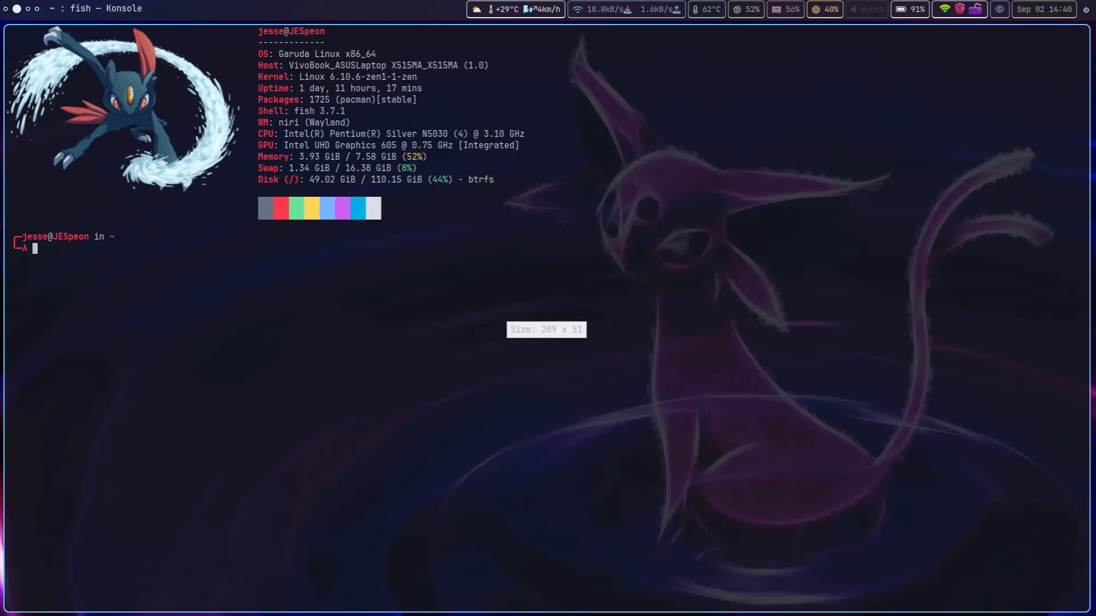
key("ctrl+plus")
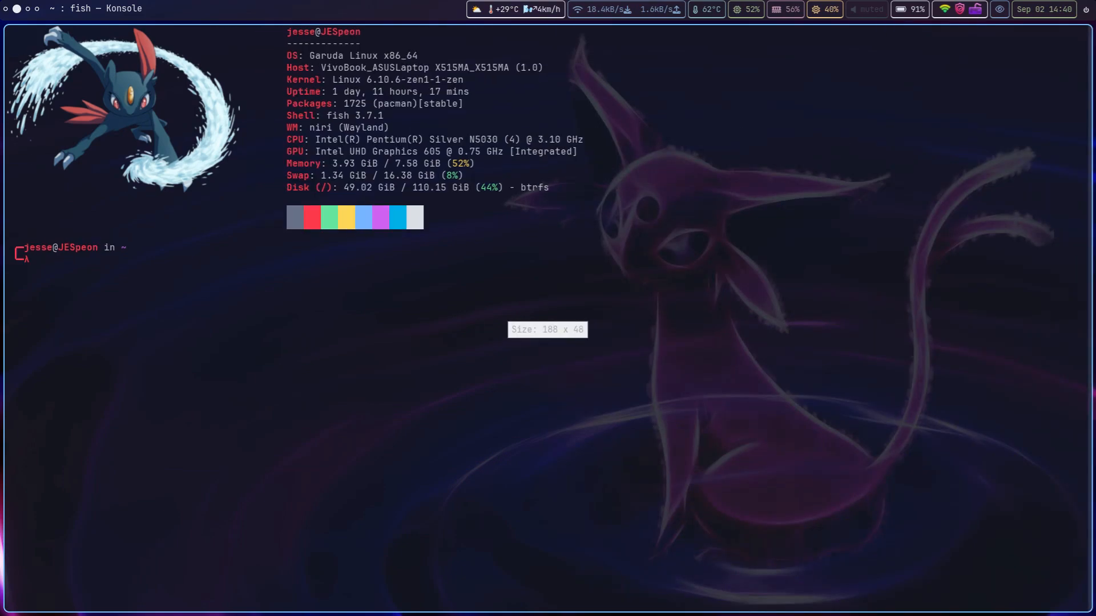
key("ctrl+plus")
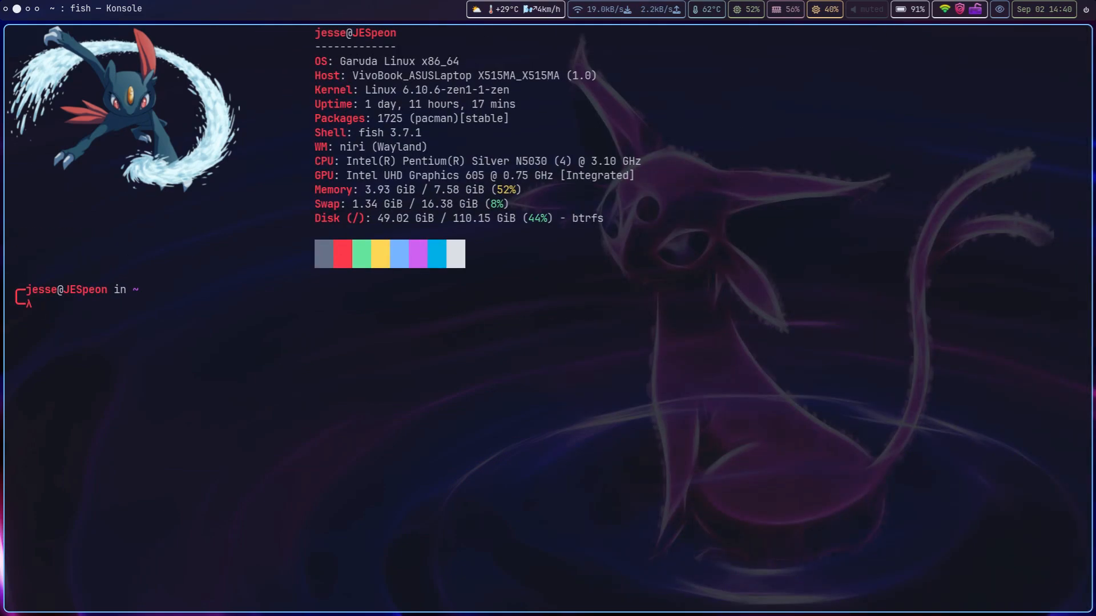
key("ctrl+plus")
key("ctrl+plus")
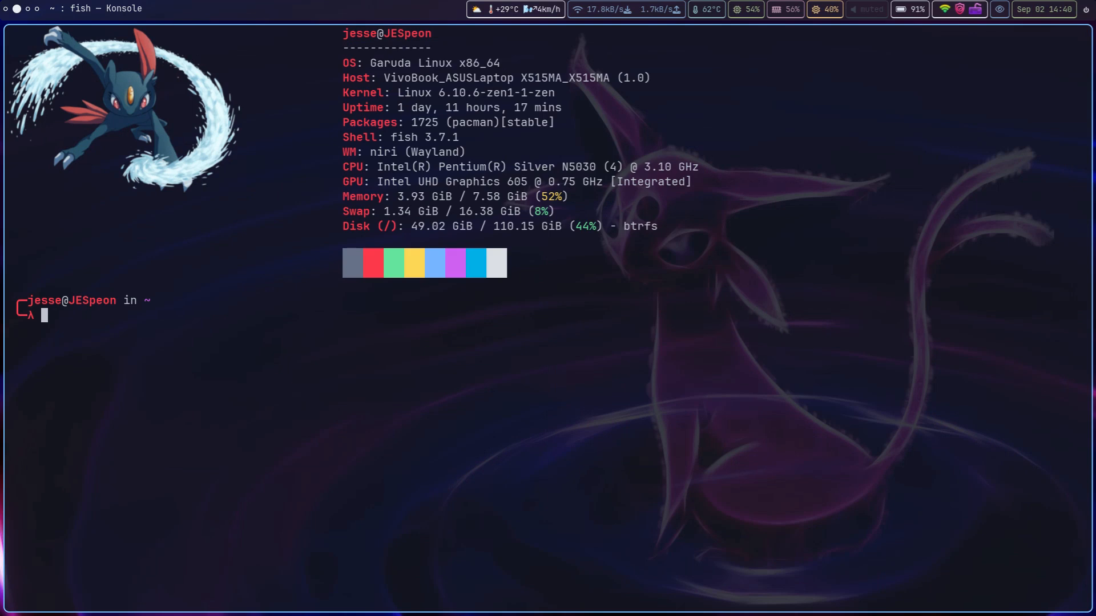
Step: Open a new full-width FireDragon window, enter "niri" and load the suggested niri wiki page Getting Started
key("super+F1")
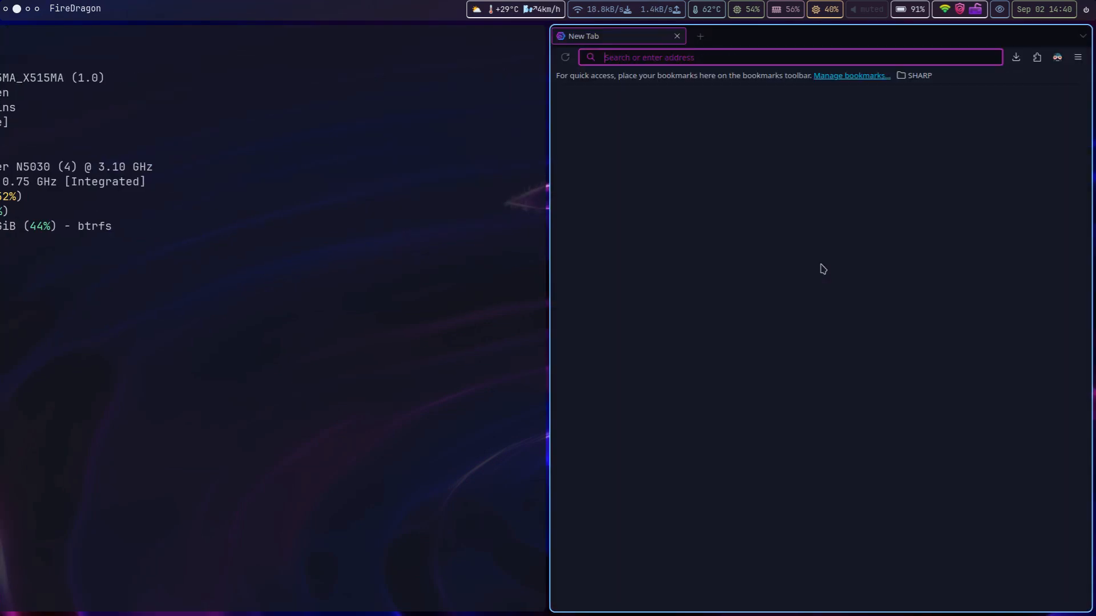
key("super+f")
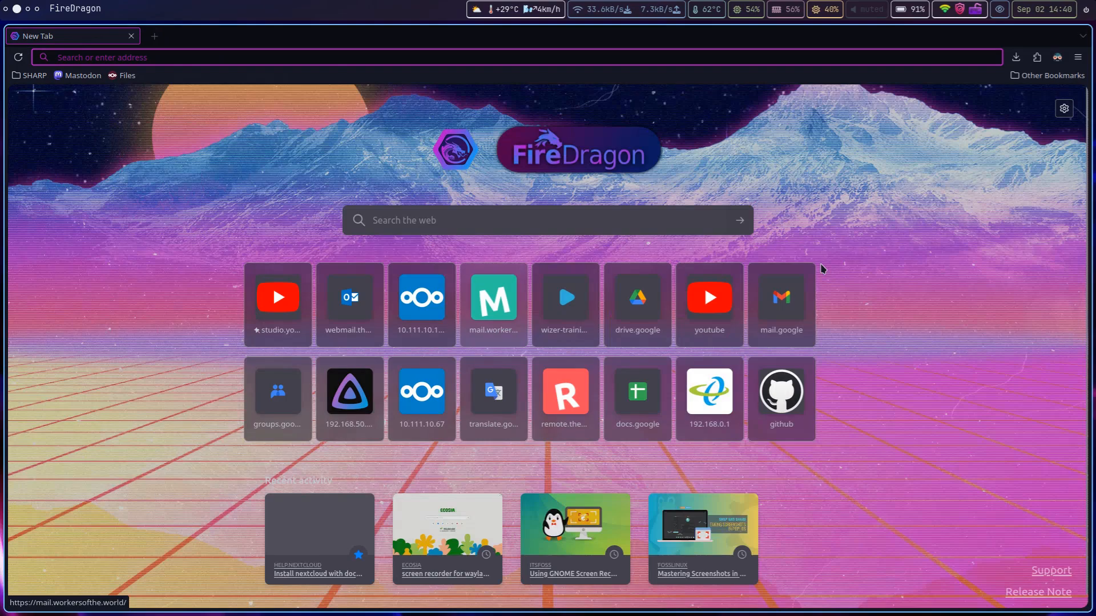
type("niri")
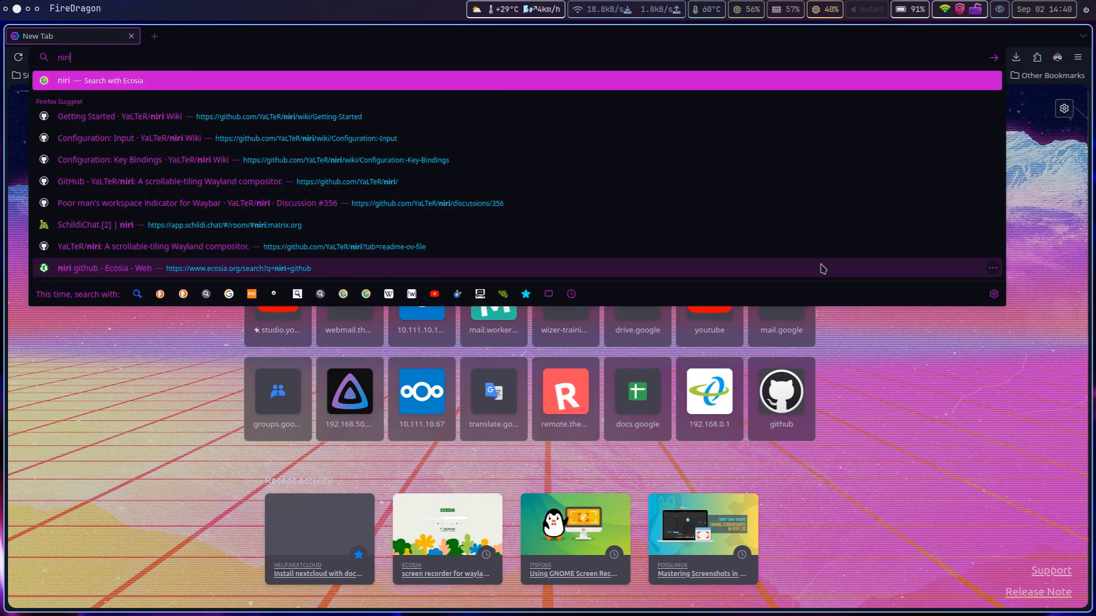
key("Down")
key("Return")
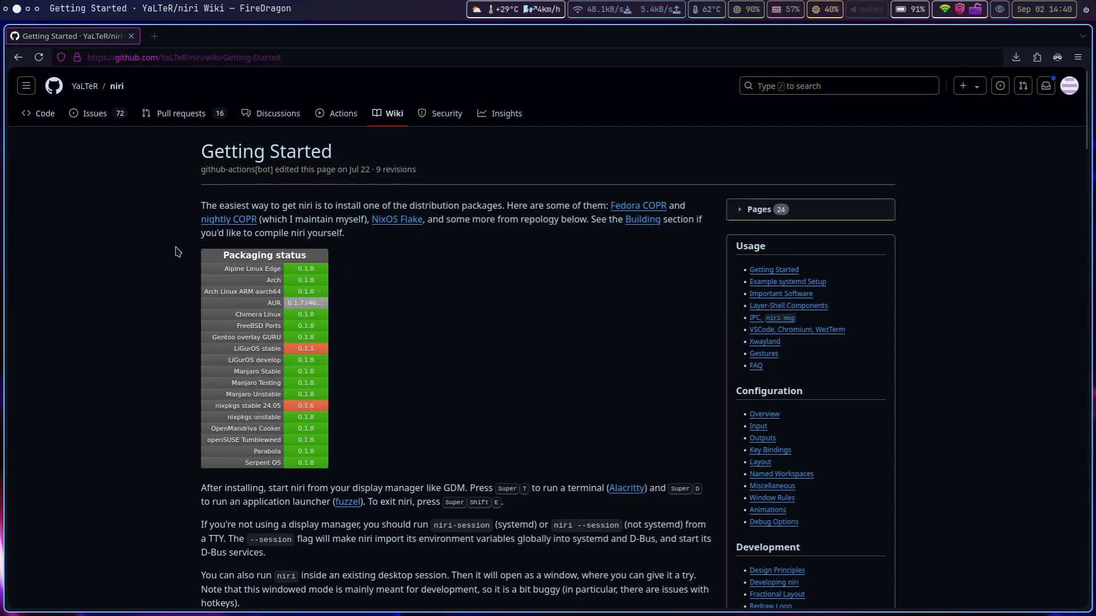
Step: Skim the niri Getting Started page, covering the NVIDIA notes, hotkey table, Building, Packaging and Manual Installation sections
scroll(183, 357, "down", 7)
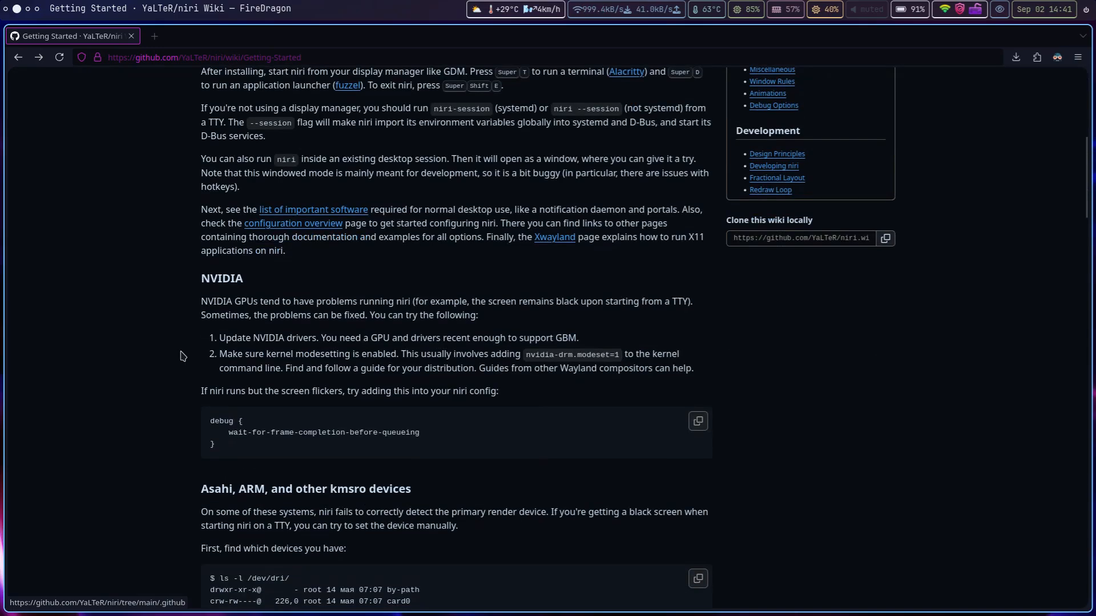
scroll(183, 357, "up", 7)
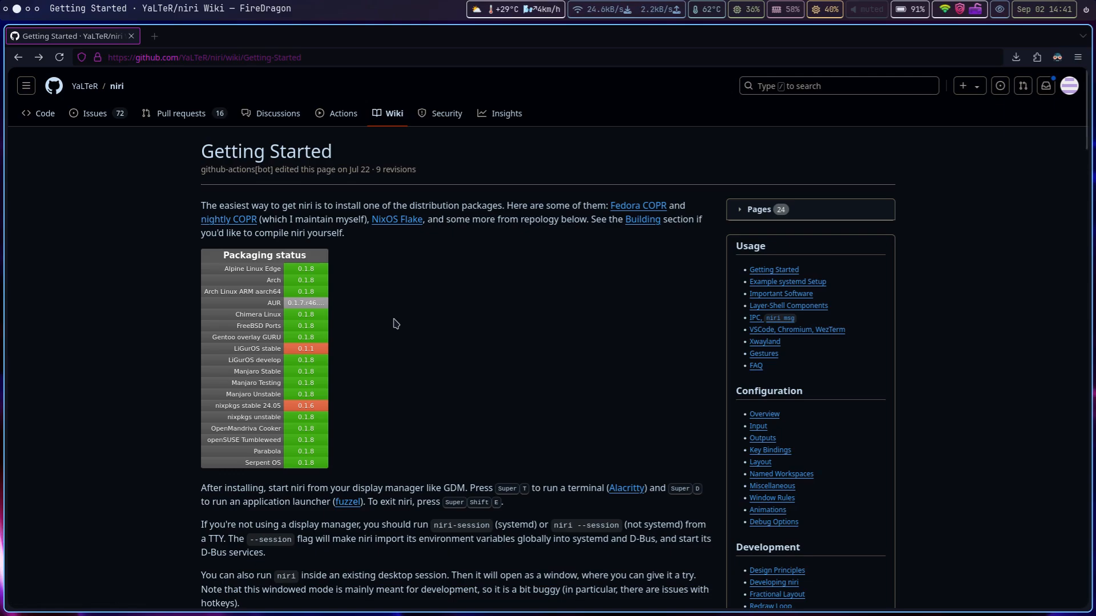
scroll(393, 318, "down", 4)
scroll(393, 318, "up", 5)
scroll(393, 318, "down", 20)
scroll(396, 323, "down", 20)
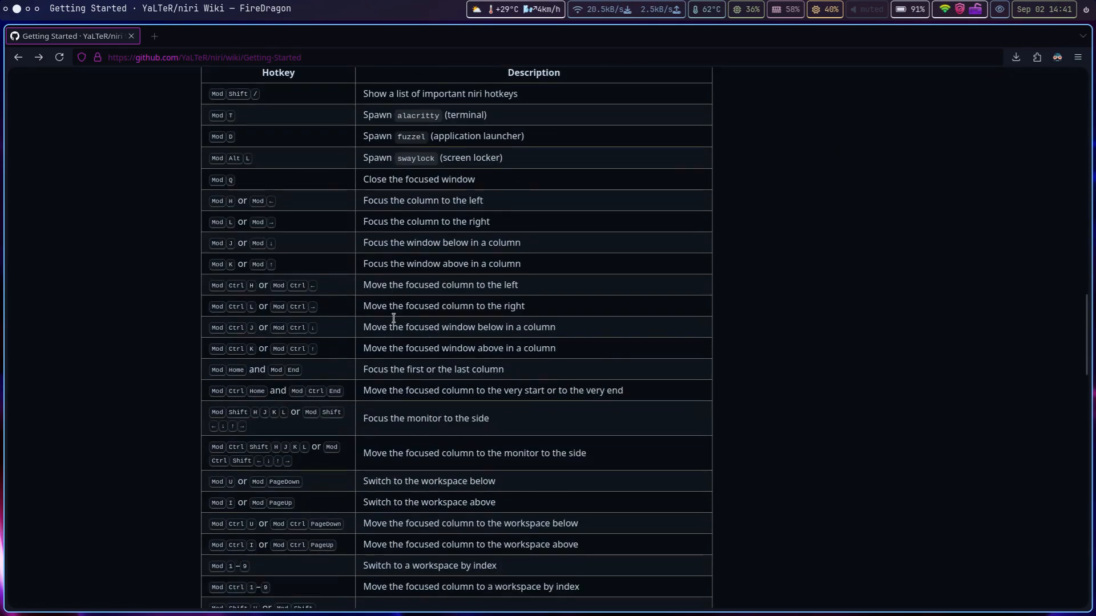
scroll(394, 320, "up", 14)
scroll(393, 318, "down", 15)
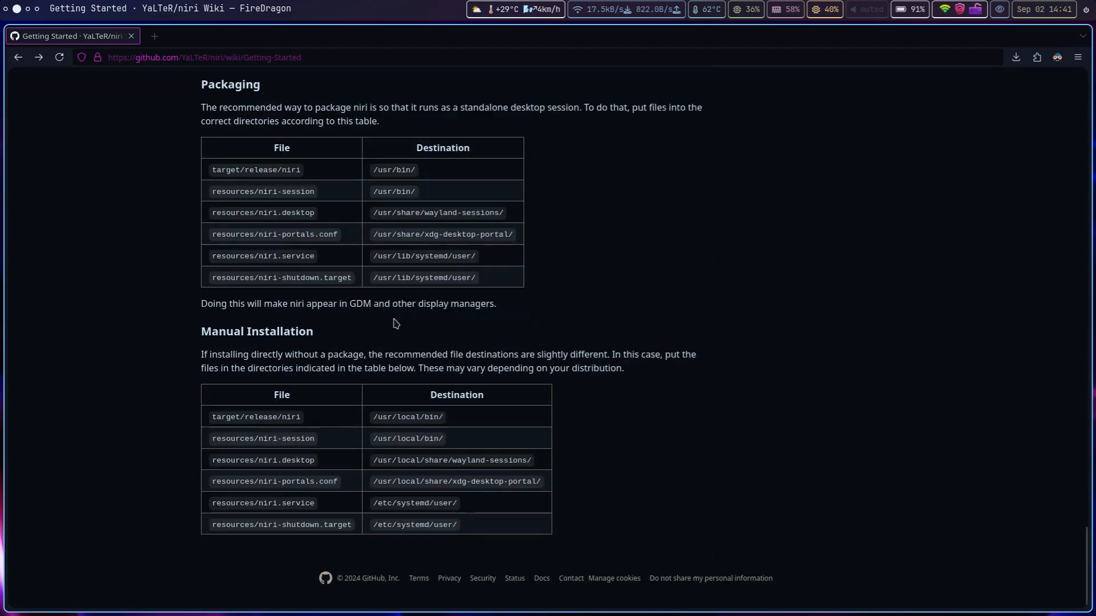
scroll(396, 324, "up", 15)
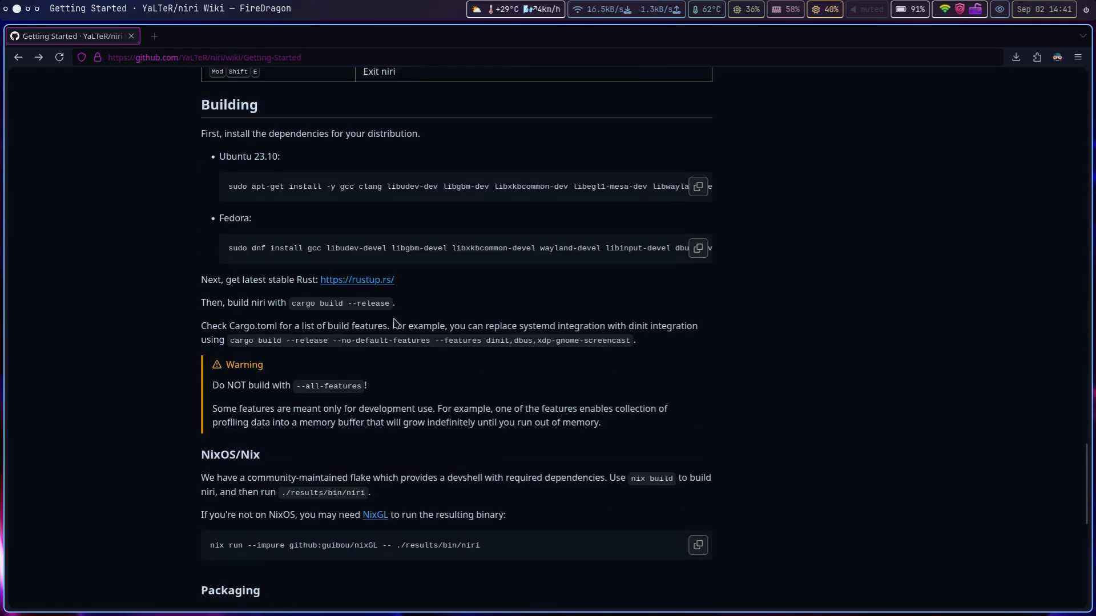
scroll(393, 319, "down", 7)
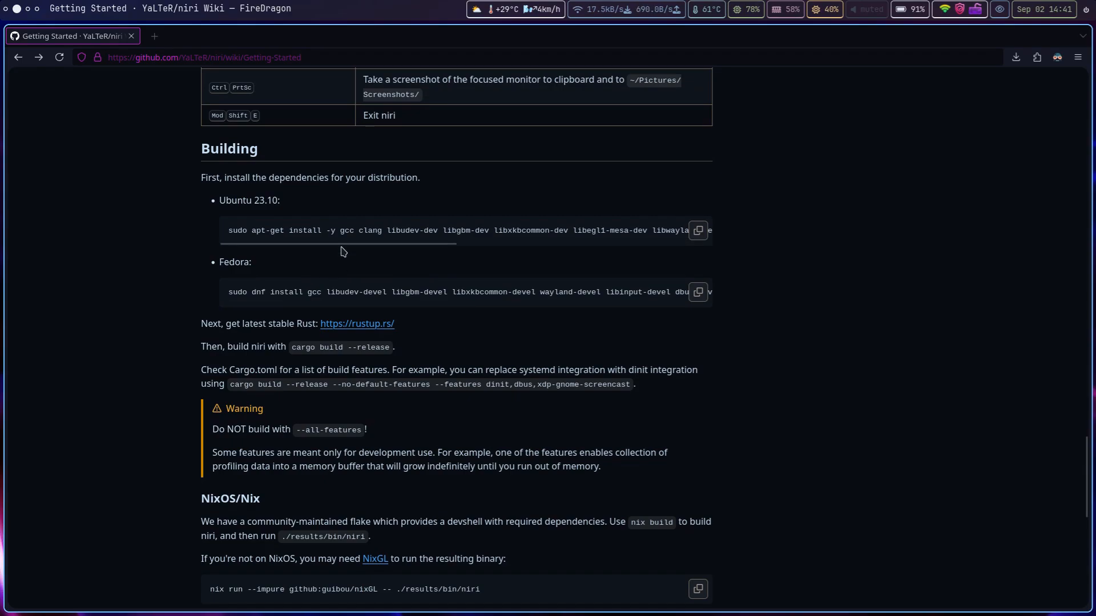
Step: Start installing niri with paru -S niri in a Konsole terminal and abort the transaction instead of approving it
scroll(461, 251, "up", 20)
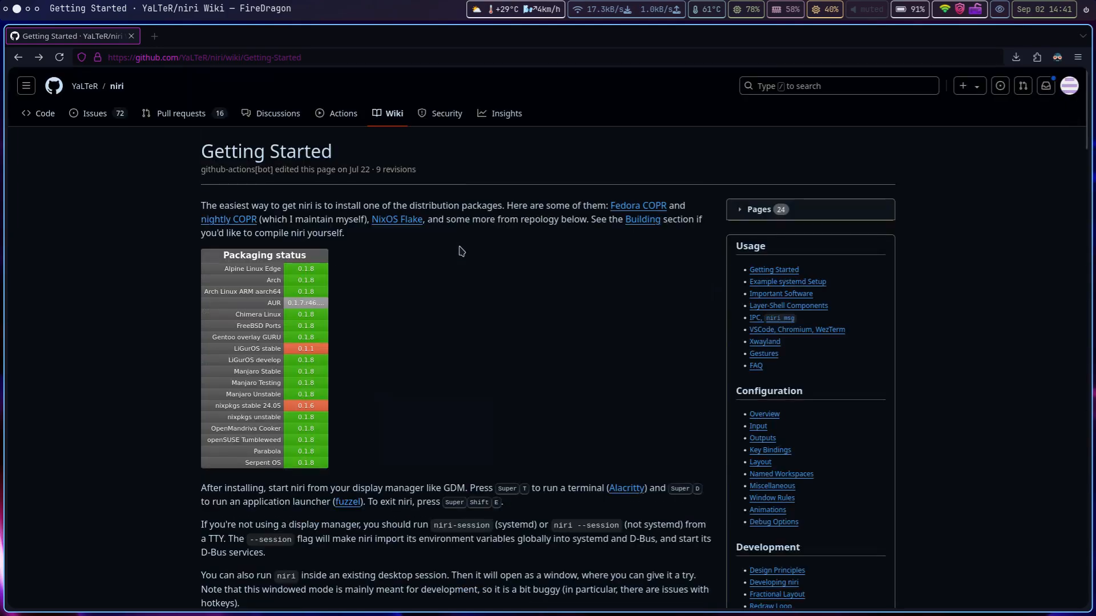
key("super+t")
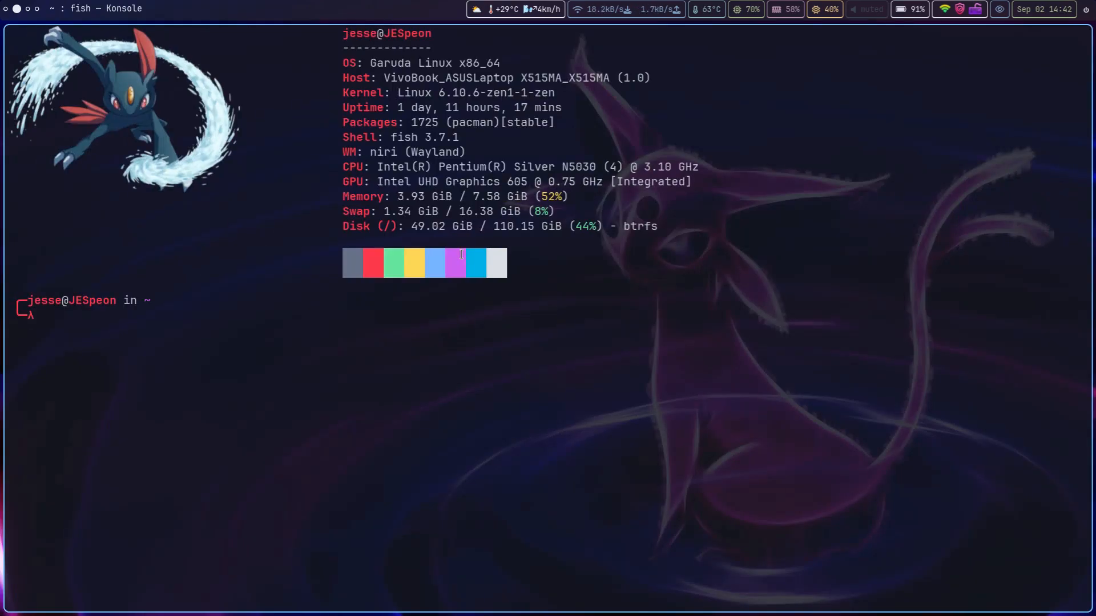
type("paru -S niri")
key("Return")
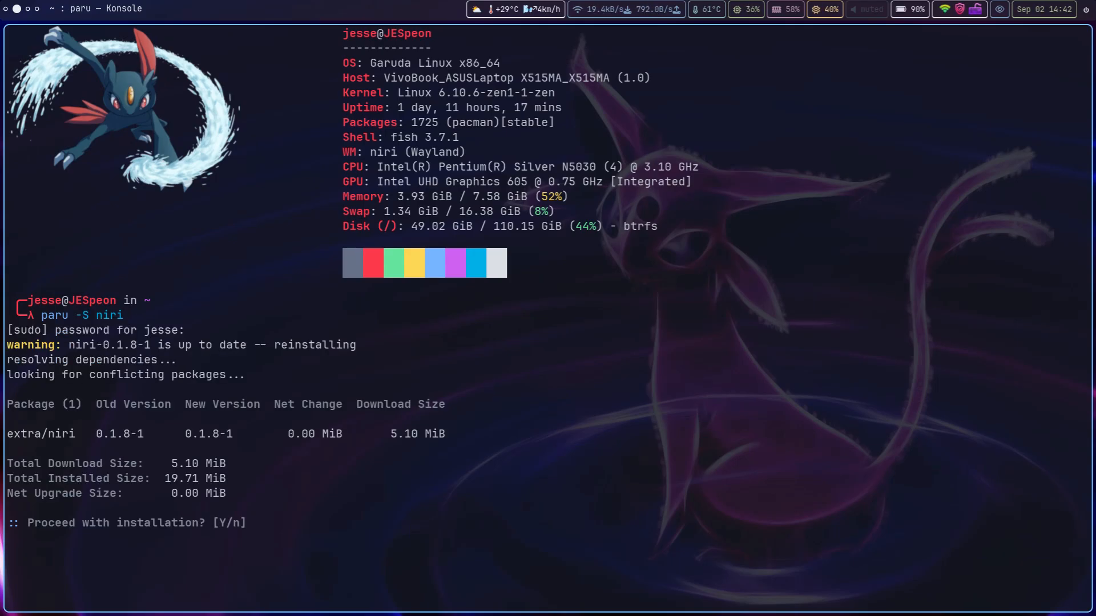
key("ctrl+c")
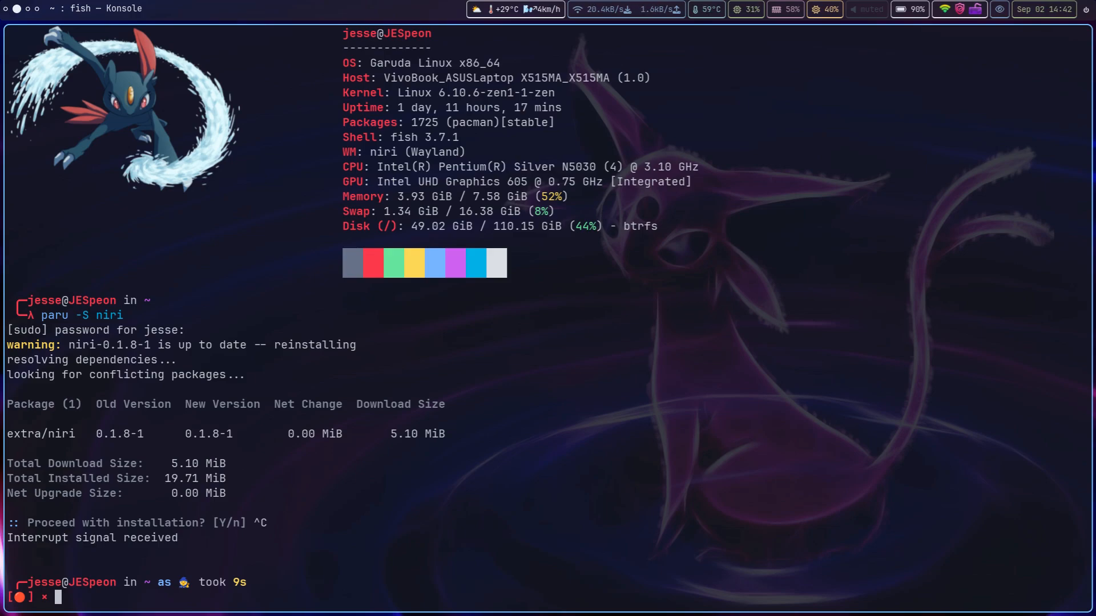
Step: Enter the command paru -S alacritty waybar fuzzel at the terminal prompt
type("paru -S")
type(" alacritty")
type(" waylan")
key("BackSpace")
key("BackSpace")
key("BackSpace")
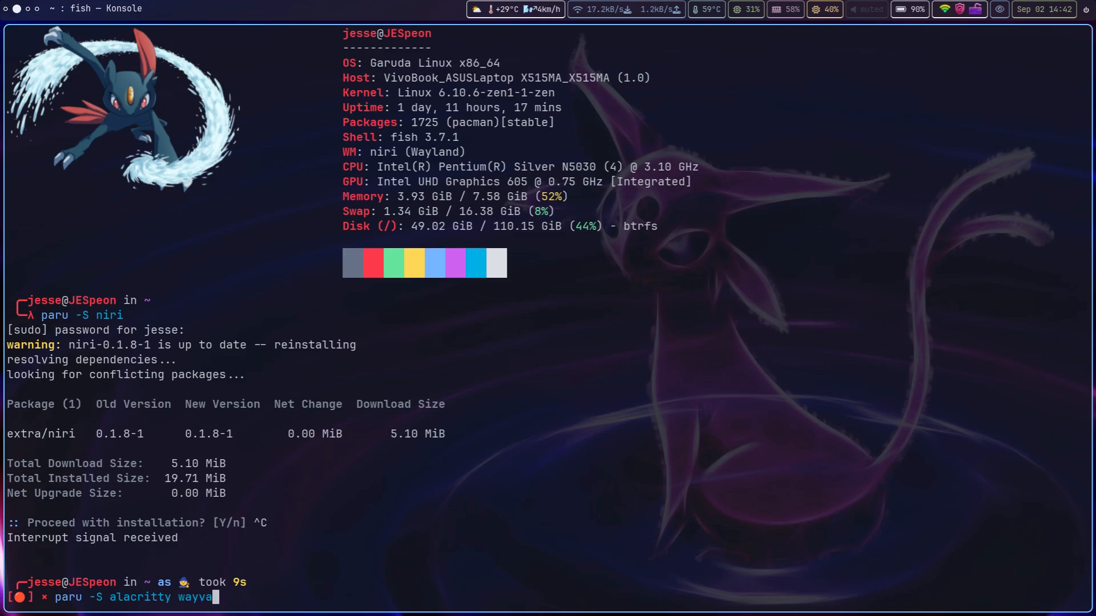
type("bar")
type("fuzzel")
Step: Go to the empty last workspace and launch Alacritty there by searching the application launcher for "alac"
key("super+Right")
key("super+Left")
key("super+Right")
key("super+Page_Down")
key("super+Page_Down")
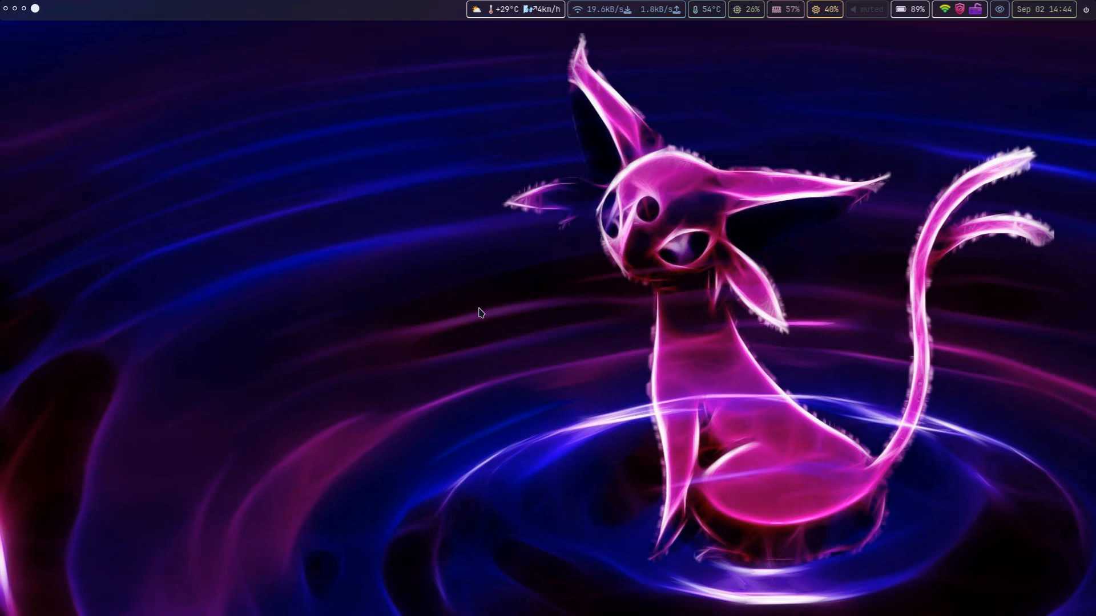
key("super+d")
type("alac")
key("Return")
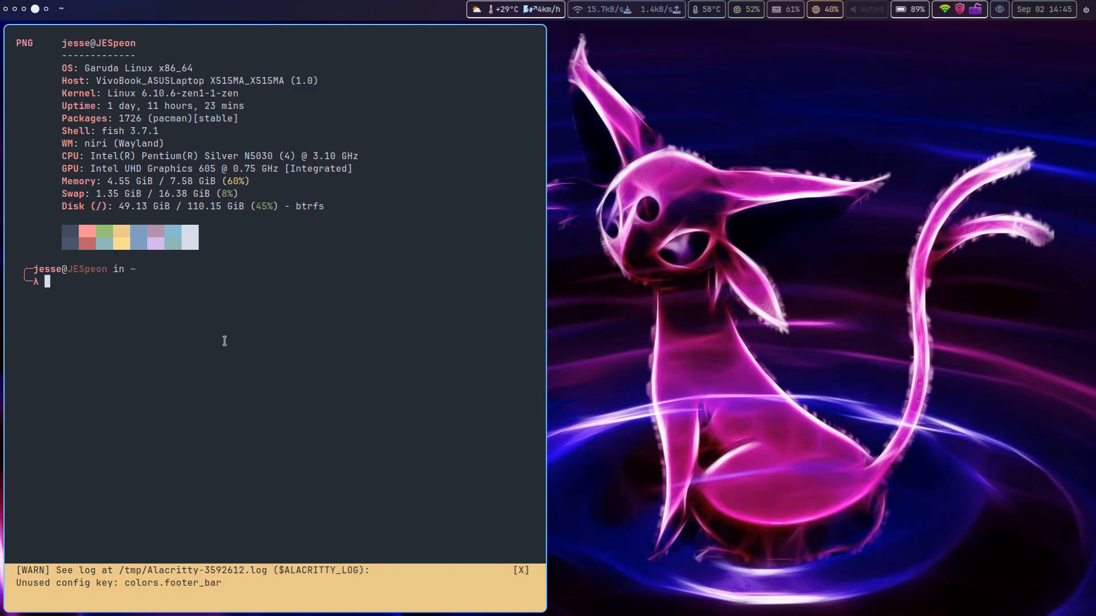
Step: Open the niri configuration file ~/.config/niri/config.kdl in nano
type("nano ~/.config/niri/config")
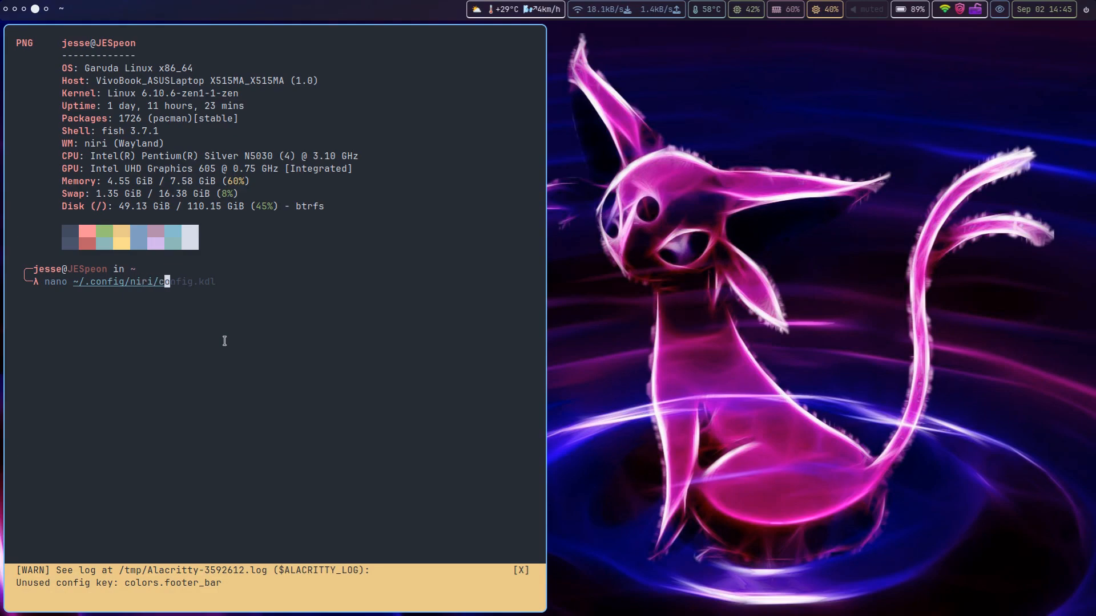
type(".kdl")
key("Return")
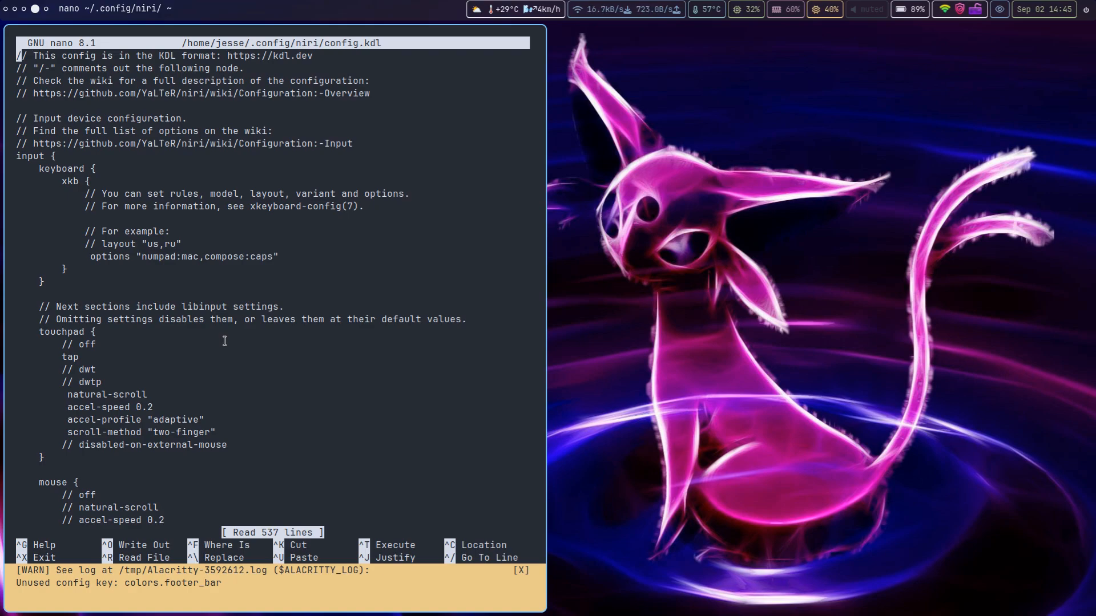
Step: Examine the input section of config.kdl, going through the keyboard xkb options down to the comment introducing the libinput settings
key("Down")
key("Down")
key("Down")
key("Down")
key("Down")
key("Down")
key("Down")
key("Down")
key("Down")
key("Down")
key("Down")
key("Down")
key("Down")
key("Down")
key("Down")
key("Down")
key("Down")
key("Down")
key("Down")
key("Down")
key("Down")
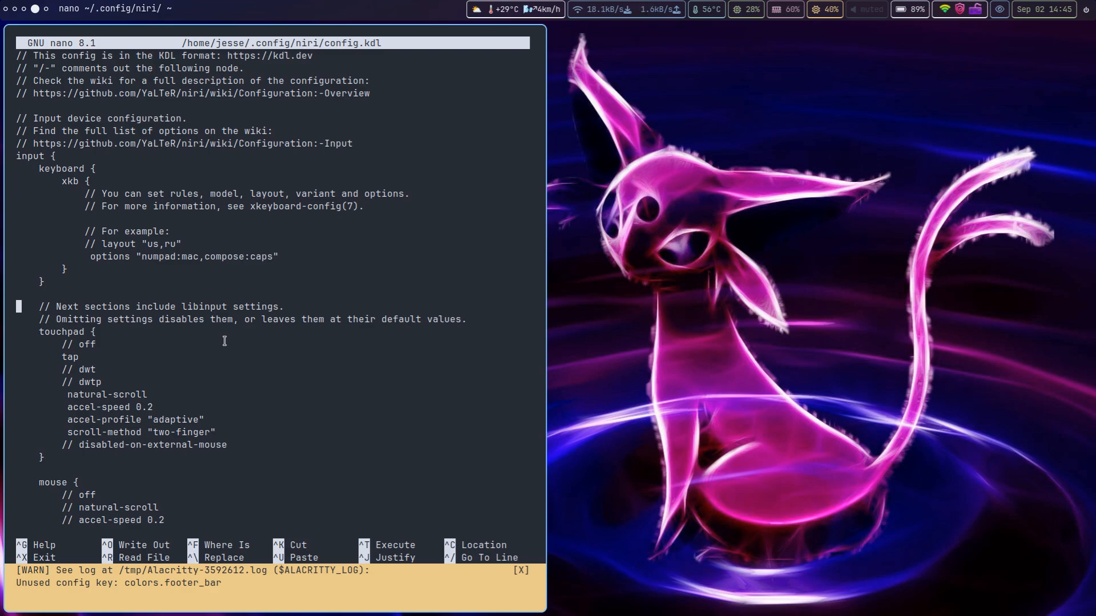
Step: Review config.kdl from the opening comments at the top of the file down to the keyboard xkb options line
key("Down")
key("Up")
key("Up")
key("Up")
key("Up")
key("Up")
key("Up")
key("Up")
key("Up")
key("Up")
key("Up")
key("Up")
key("Up")
key("Up")
key("Up")
key("Up")
key("Up")
key("Up")
key("Up")
key("Up")
key("Up")
key("Down")
key("Down")
key("Down")
key("Down")
key("Down")
key("Down")
key("Down")
key("Down")
key("Down")
key("Down")
key("Down")
key("Down")
key("Down")
key("Down")
key("Down")
key("Down")
Step: Examine the xkb options line in the keyboard block, going through its numpad:mac and compose:caps values
key("Right")
key("Right")
key("Right")
key("Right")
key("Right")
key("Right")
key("Right")
key("Right")
key("Right")
key("Right")
key("Right")
key("Right")
key("Right")
key("Right")
key("Right")
key("Right")
key("Right")
key("Right")
key("Right")
key("Right")
key("Right")
key("Right")
key("Right")
key("Right")
key("Right")
key("Right")
key("Right")
key("Right")
key("Right")
key("Right")
key("Right")
key("Right")
key("Right")
key("Right")
key("Right")
key("Right")
key("Right")
key("Right")
key("Right")
key("Right")
key("Right")
key("Right")
key("Right")
key("Right")
key("Right")
key("Right")
key("Left")
key("Left")
key("Left")
key("Left")
key("Left")
key("Left")
key("Left")
key("Left")
key("Left")
key("Left")
key("Left")
key("Left")
key("Left")
key("Left")
key("Left")
key("Left")
key("Right")
key("Right")
key("Right")
key("Left")
key("Left")
key("Left")
key("Left")
key("Right")
key("Right")
key("Left")
key("Left")
key("Left")
key("Left")
key("Left")
key("Left")
key("Left")
key("Left")
key("Left")
key("Left")
key("Left")
key("Left")
key("Right")
key("Right")
key("Right")
key("Right")
key("Right")
key("Right")
key("Right")
key("Right")
key("Right")
key("Right")
key("Right")
key("Right")
key("Left")
key("Right")
key("Right")
key("Right")
key("Right")
key("Right")
key("Right")
key("Right")
key("Right")
key("Right")
key("Right")
key("Right")
key("Right")
key("Right")
key("Right")
key("Right")
Step: Open the Kate text editor beside the configuration file and enlarge the text of its blank document
key("super+e")
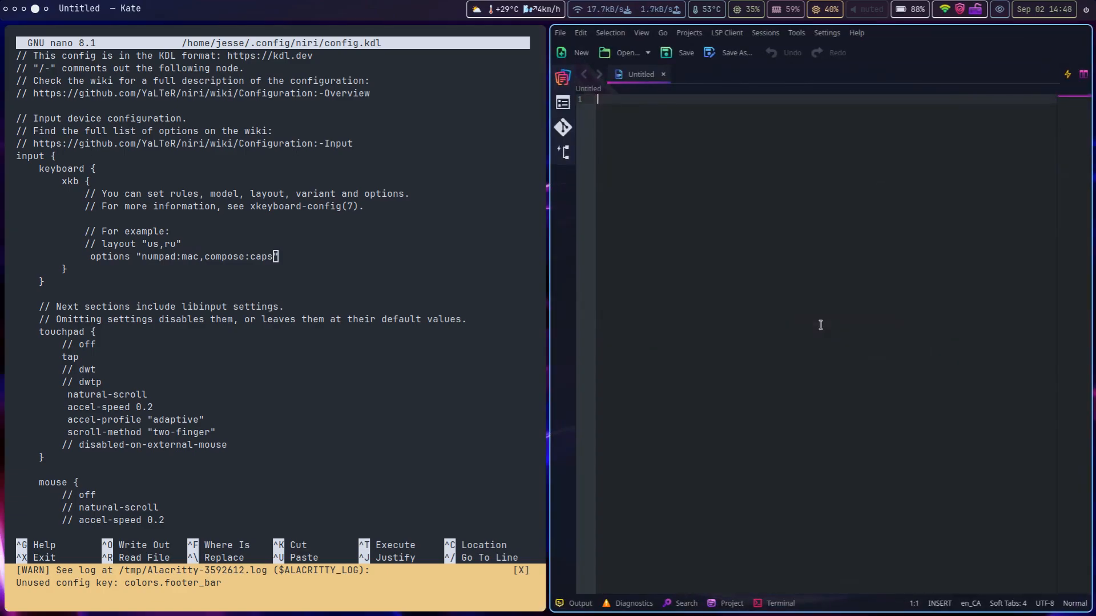
key("ctrl+plus")
key("ctrl+plus")
key("ctrl+plus")
key("ctrl+plus")
key("ctrl+plus")
key("ctrl+plus")
key("ctrl+plus")
key("ctrl+plus")
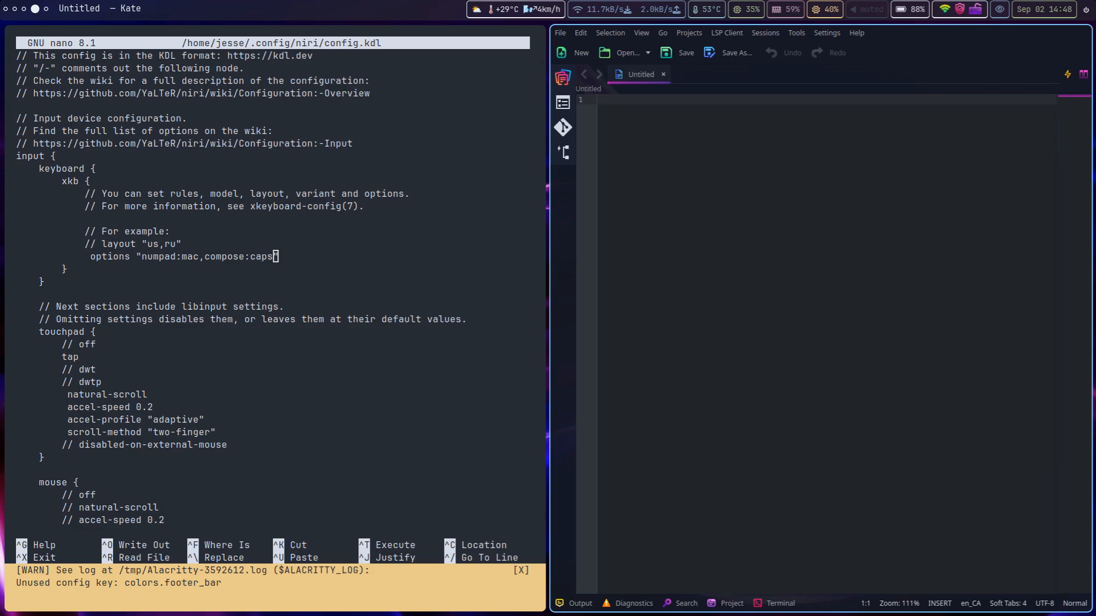
Step: Enlarge the blank Kate document's text to 300% and enter the composed characters é, € and ☭
key("ctrl+plus")
key("ctrl+plus")
key("ctrl+plus")
key("ctrl+plus")
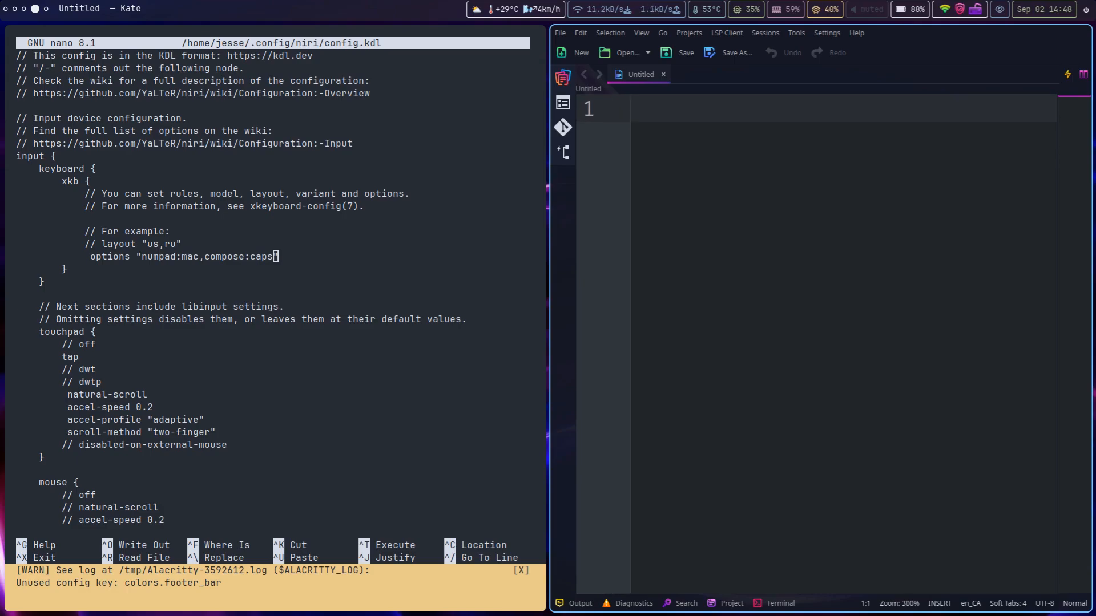
type(".")
type("'e")
type("€")
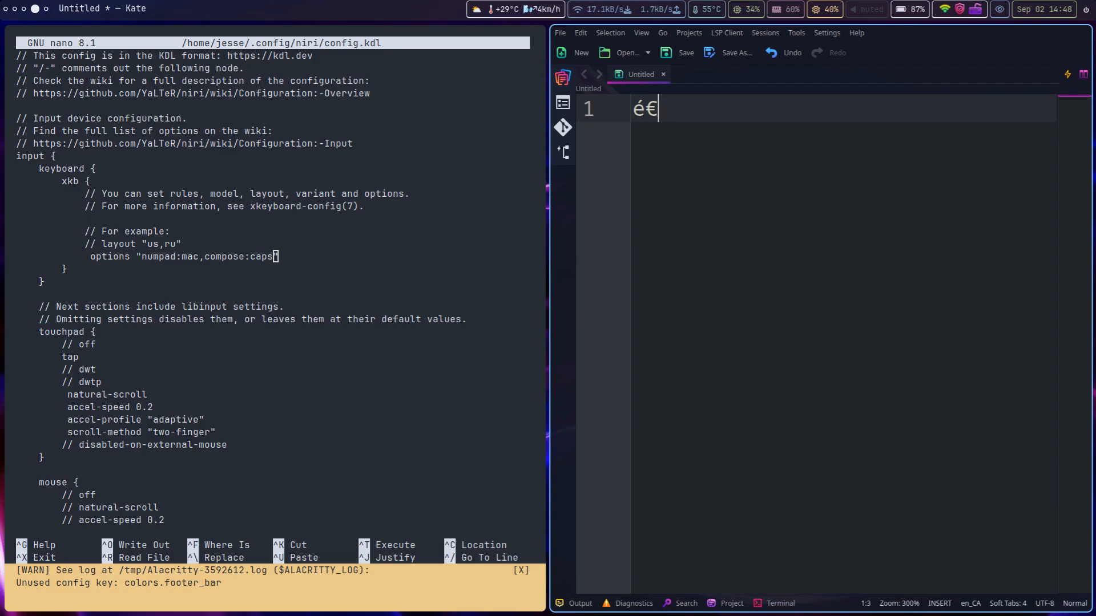
type("☭")
Step: Close Kate and go through the touchpad block of config.kdl down to the accel-profile line
key("super+q")
key("Down")
key("Down")
key("Down")
key("Down")
key("Down")
key("Down")
key("Down")
key("Down")
key("Down")
key("Down")
key("Down")
key("Down")
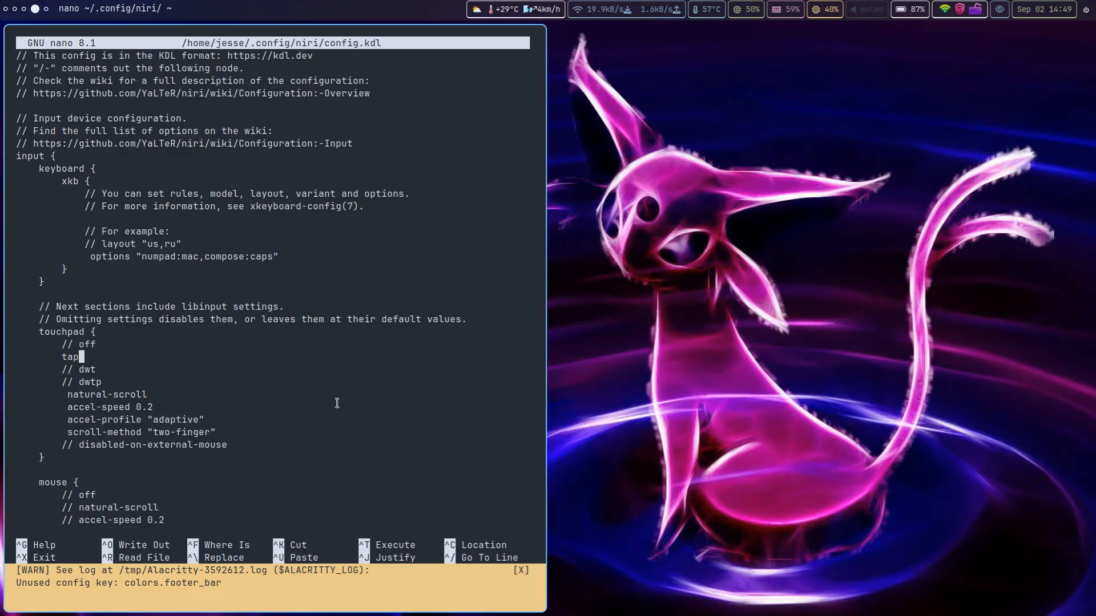
key("Up")
key("Down")
key("Down")
Step: Slide the columns sideways and switch back and forth between workspaces 1 to 4, returning to config.kdl
scroll(338, 404, "left", 5)
scroll(337, 403, "right", 5)
key("super+3")
key("super+4")
key("super+1")
key("super+4")
key("super+3")
key("super+4")
key("super+3")
key("super+4")
key("super+3")
key("super+2")
key("super+4")
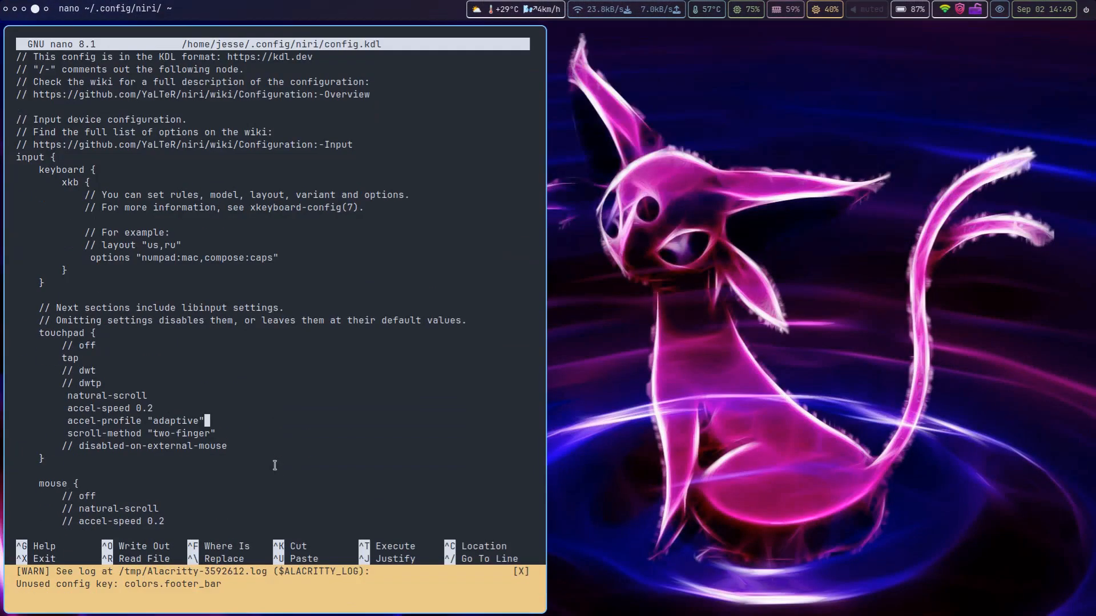
scroll(275, 465, "right", 5)
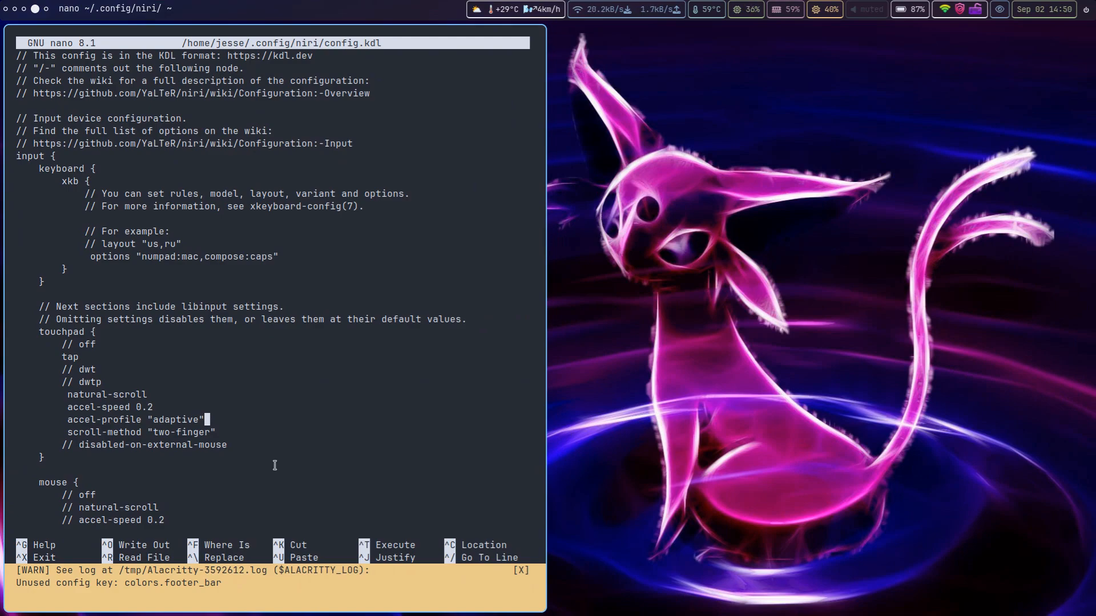
Step: Examine the accel-profile, scroll-method and neighbouring lines of the touchpad block in config.kdl
key("Down")
key("End")
key("Up")
key("Down")
key("Down")
key("Up")
key("Up")
key("Up")
key("Down")
key("Up")
key("Down")
Step: Review config.kdl from the mouse block through the warp-mouse-to-focus and focus-follows-mouse settings to the output comments
key("Down")
key("Down")
key("Down")
key("Down")
key("Down")
key("Down")
key("Down")
scroll(478, 320, "down", 6)
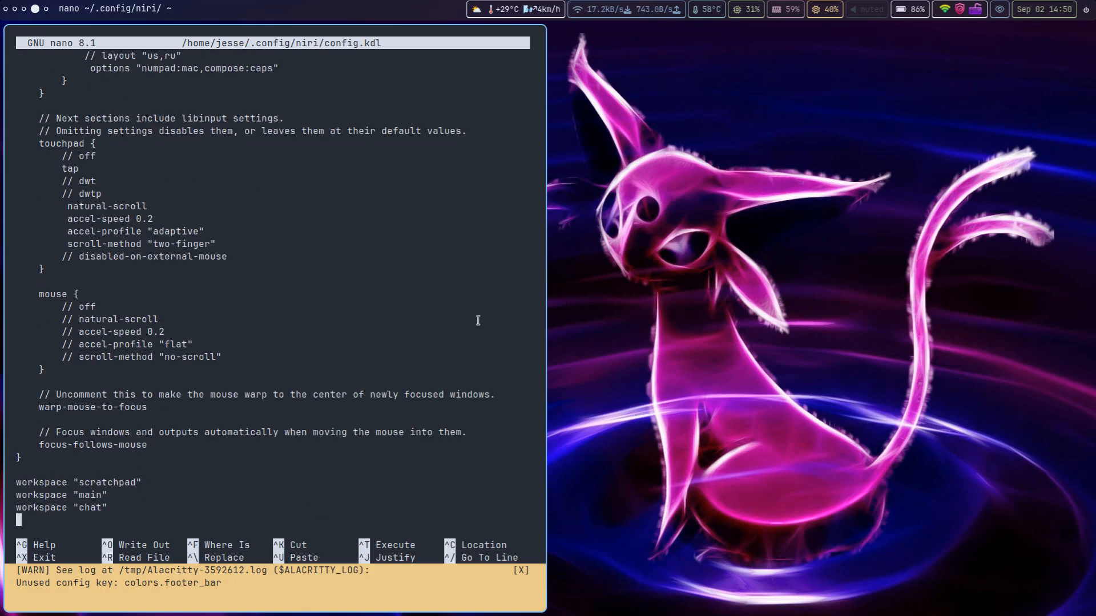
key("Down")
key("Down")
key("Down")
key("Down")
key("Down")
key("Down")
Step: Go back up to the named workspace lines in config.kdl and examine "scratchpad", "main" and "chat"
key("Up")
key("Up")
key("Up")
key("Up")
key("Up")
key("Up")
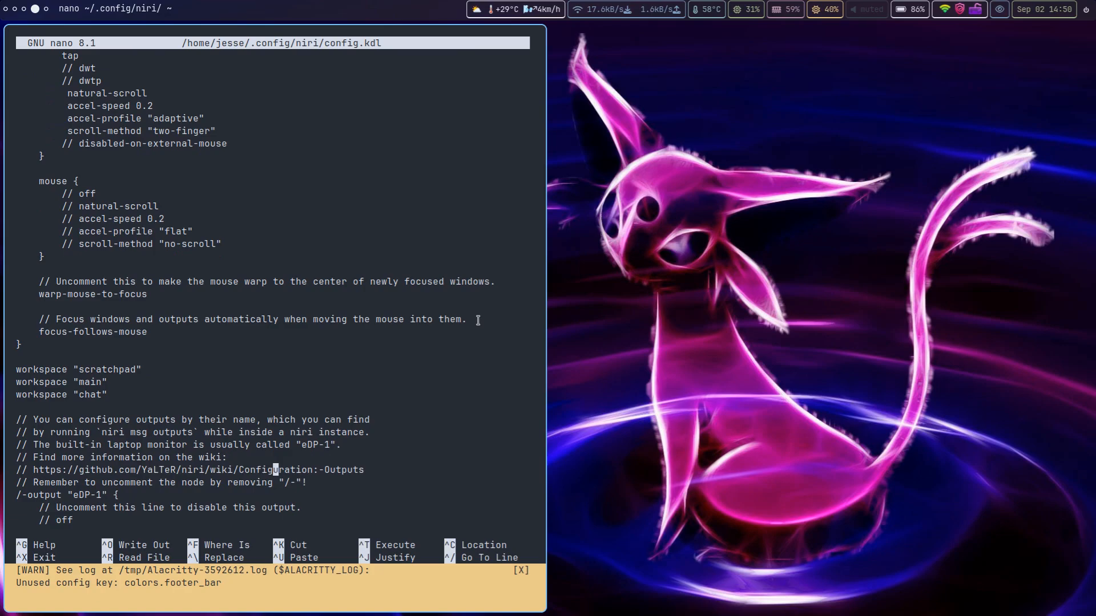
key("Up")
key("Up")
key("Up")
key("Up")
key("Up")
key("Up")
key("End")
key("Down")
key("Down")
key("Up")
key("Up")
key("Down")
Step: Slide the config.kdl column sideways, visit the workspaces above it and return to the workspace "chat" line
scroll(478, 320, "left", 5)
scroll(478, 321, "right", 5)
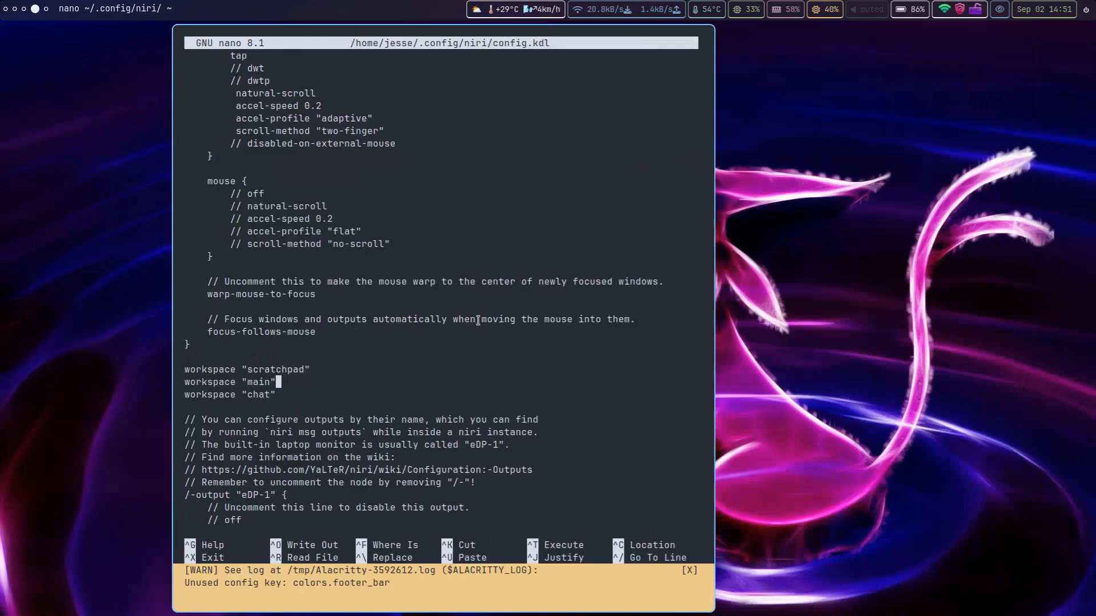
scroll(478, 321, "up", 5)
scroll(478, 321, "down", 4)
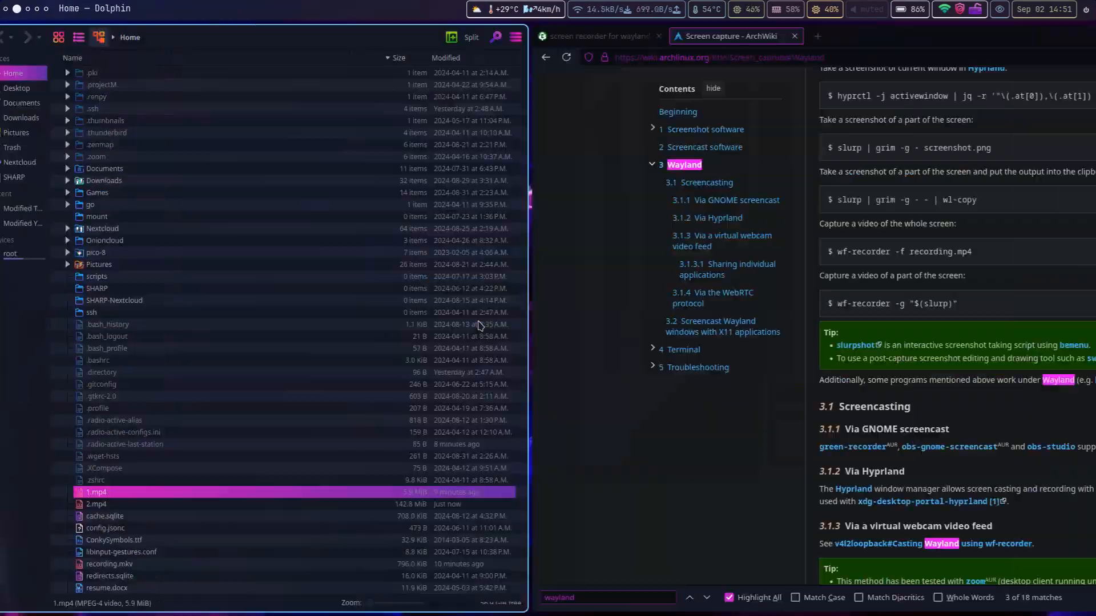
scroll(478, 326, "up", 4)
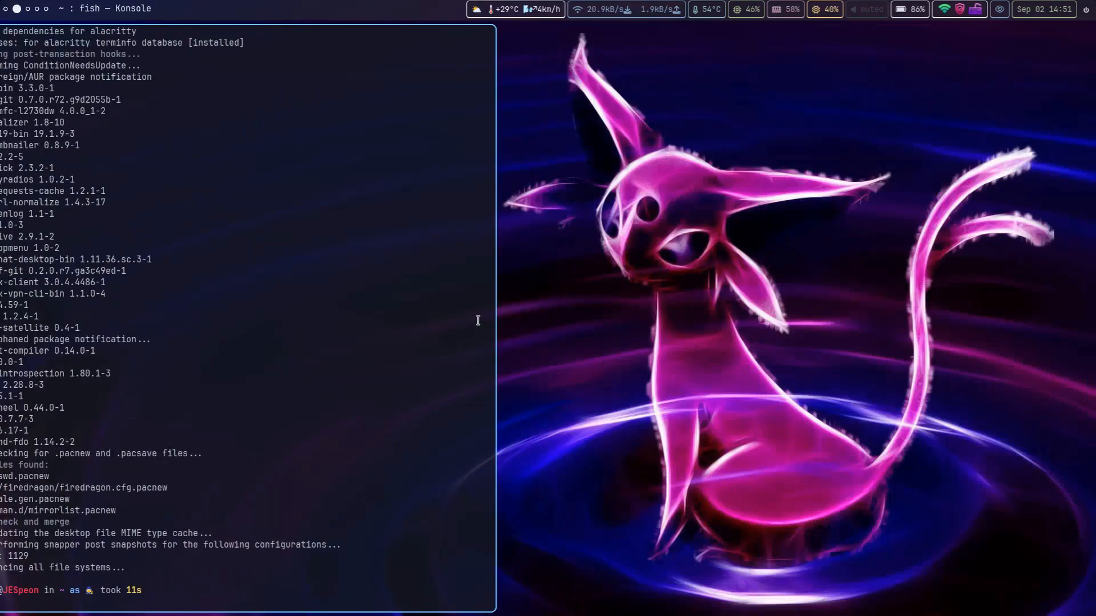
scroll(478, 321, "down", 2)
key("Down")
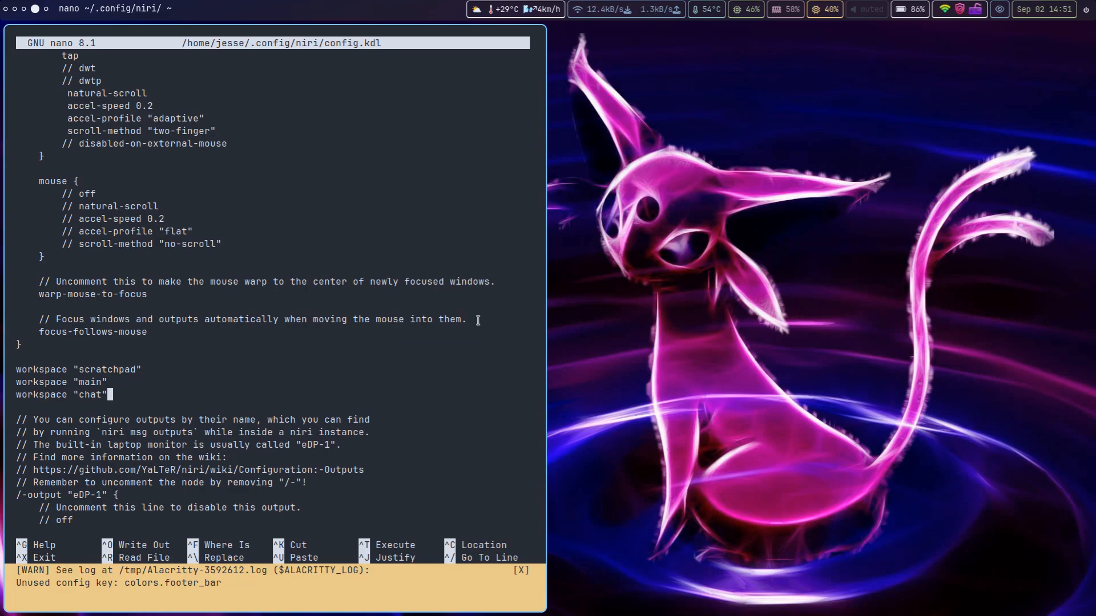
Step: Switch to workspace 2, slide its columns to the niri wiki and back to the terminal, and return to config.kdl
key("super+2")
scroll(478, 321, "left", 10)
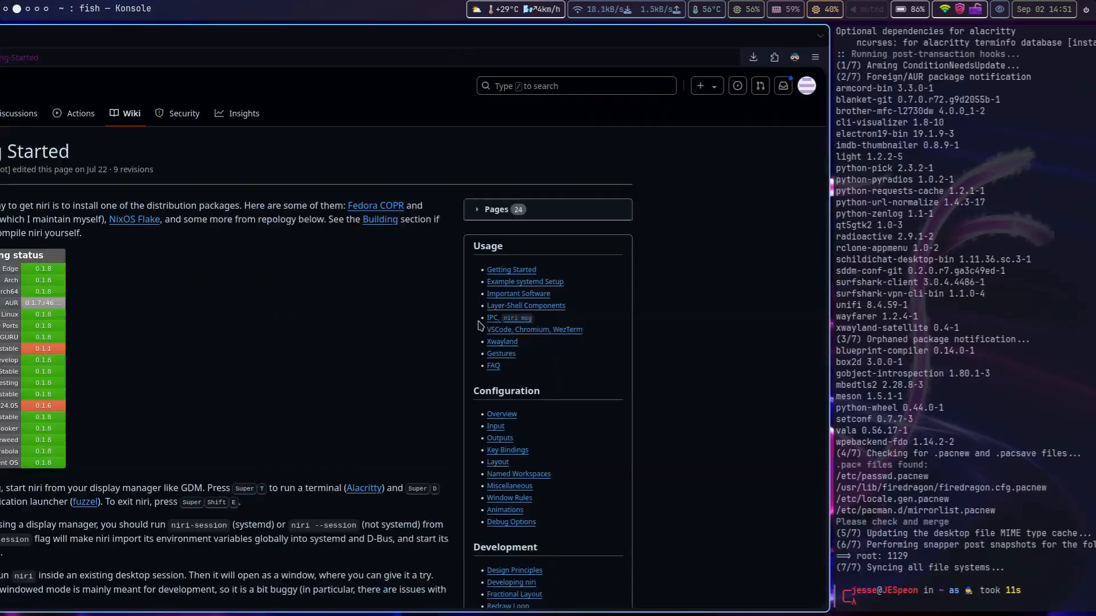
scroll(479, 321, "right", 15)
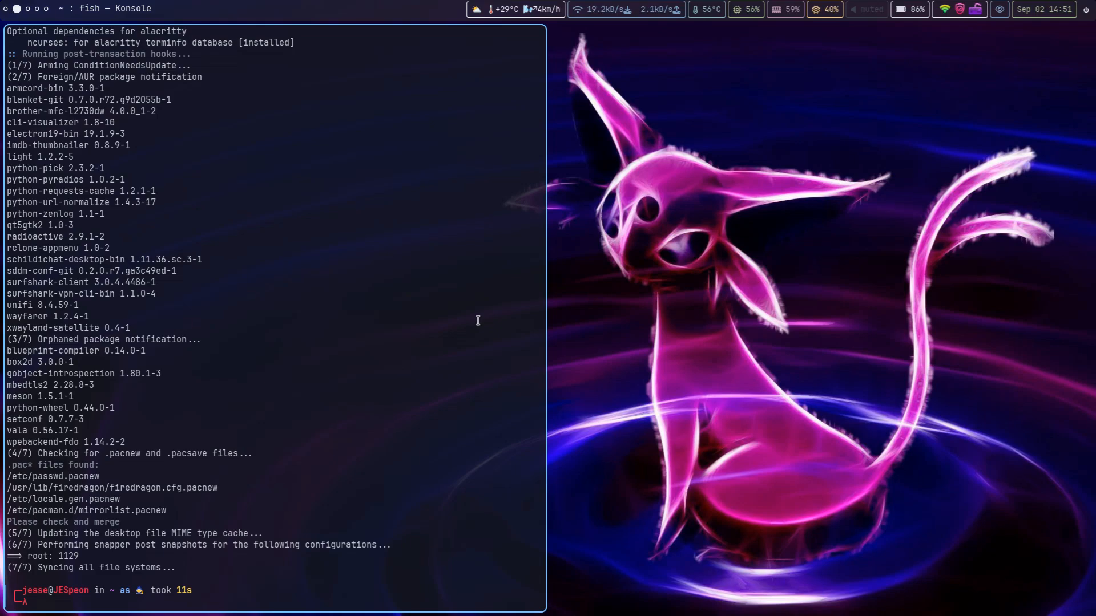
scroll(478, 320, "down", 2)
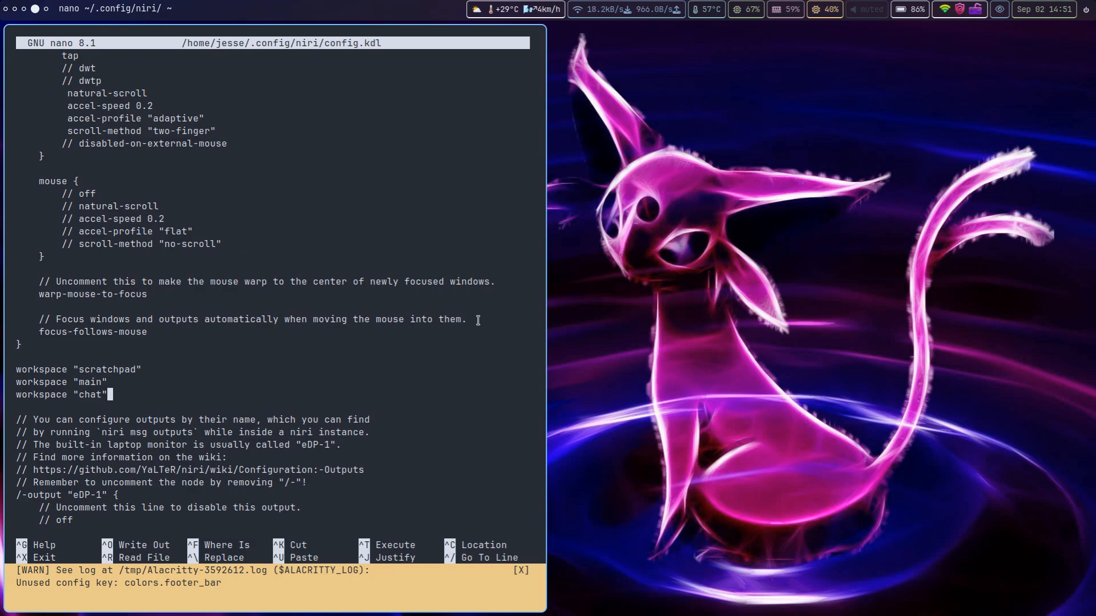
Step: Revisit the second workspace, slide repeatedly between its ArchWiki, niri wiki and terminal columns, and return to config.kdl
scroll(479, 321, "up", 2)
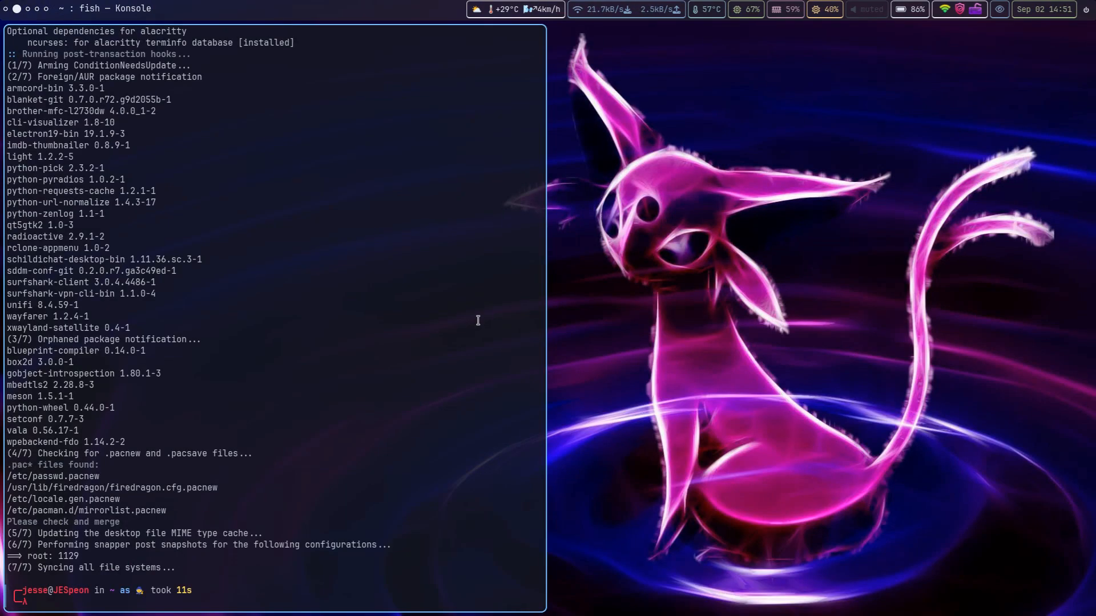
scroll(479, 321, "left", 10)
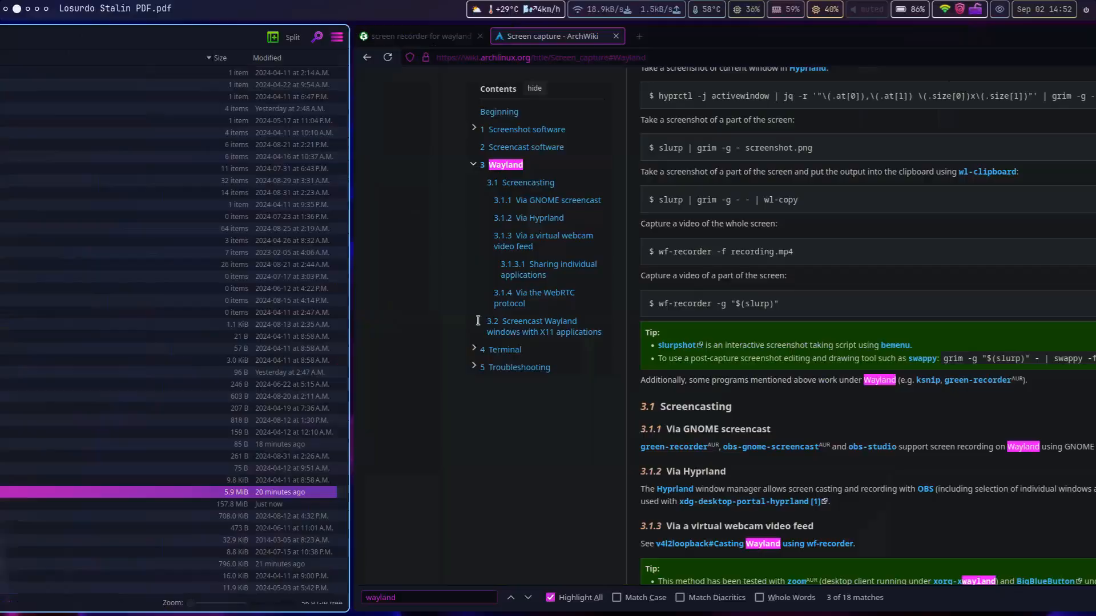
scroll(479, 320, "right", 6)
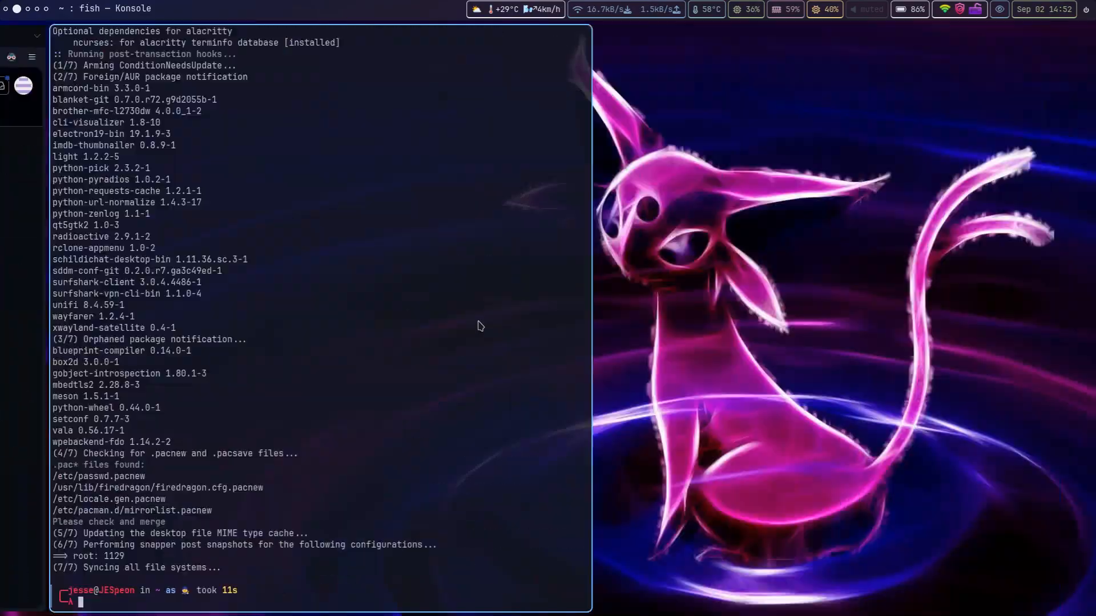
scroll(480, 326, "left", 8)
scroll(480, 326, "right", 6)
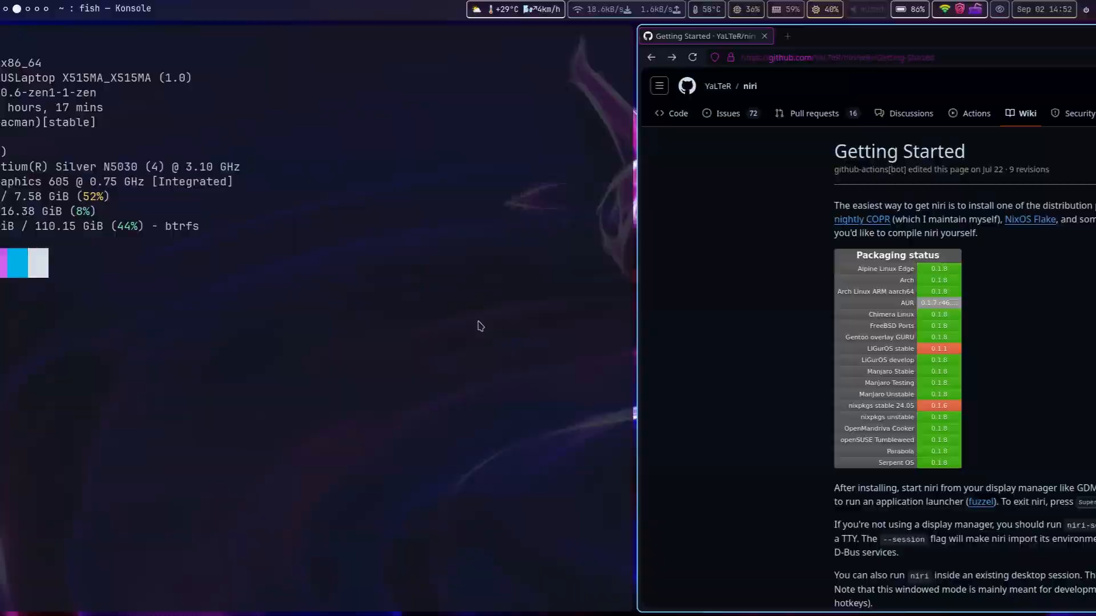
scroll(480, 326, "right", 5)
scroll(480, 326, "left", 5)
scroll(481, 326, "right", 8)
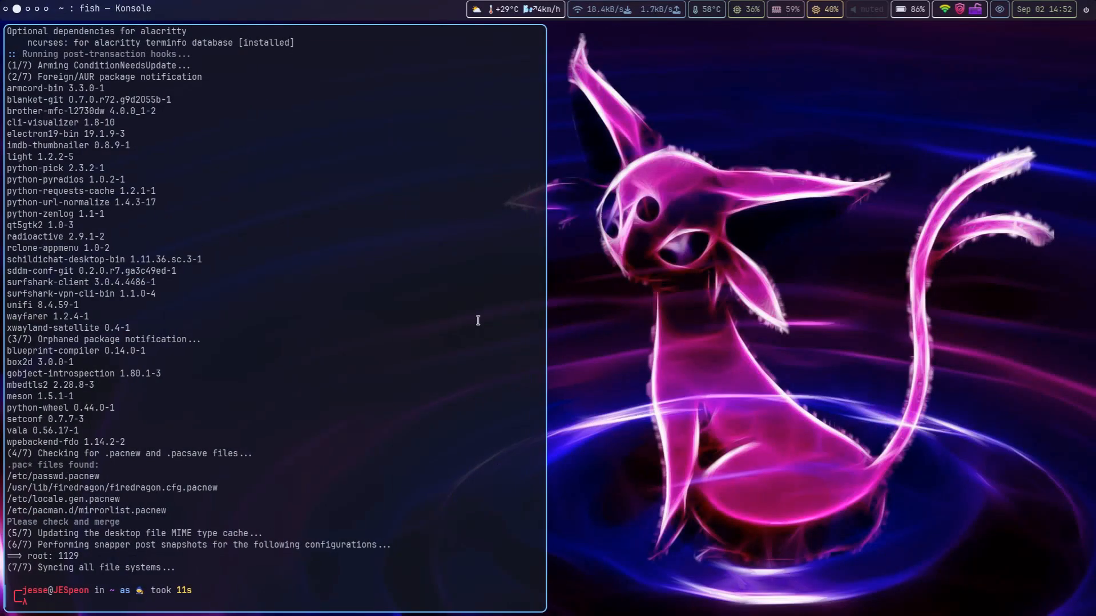
scroll(478, 321, "down", 1)
scroll(477, 320, "up", 1)
scroll(478, 320, "down", 2)
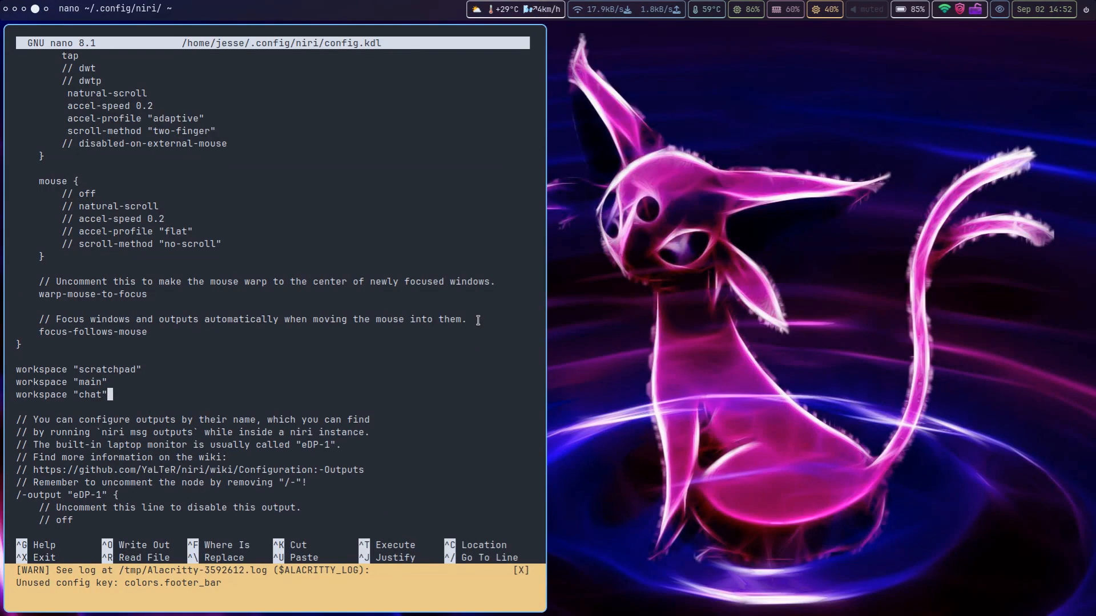
Step: Review the output section of config.kdl and the start of the layout section, finishing on the gaps line
key("Down")
key("Down")
key("Down")
key("Down")
key("Down")
key("Down")
key("Down")
key("Down")
key("Down")
key("Down")
key("Down")
key("Down")
key("Down")
key("Down")
key("Down")
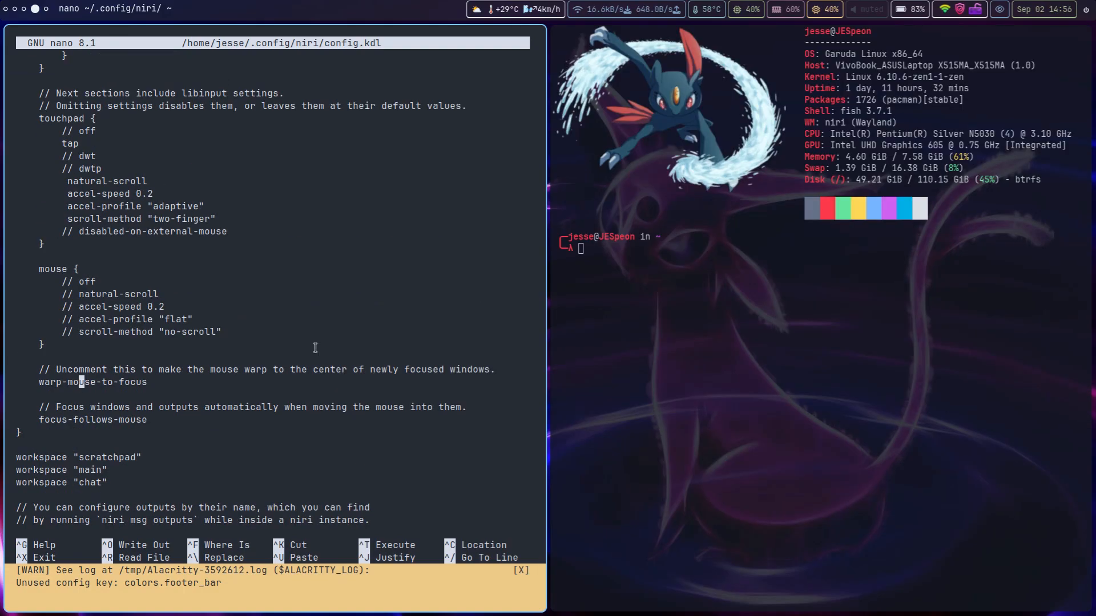
key("Down")
key("Down")
key("Down")
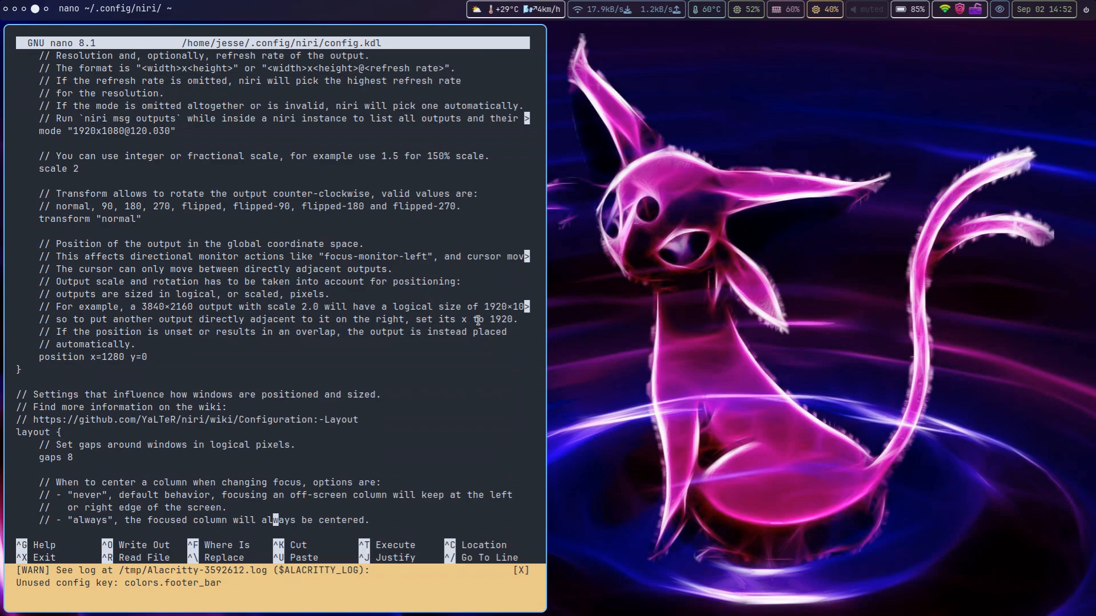
key("Up")
key("Up")
key("Up")
key("Up")
key("Up")
Step: Move up two workspaces and travel across its columns to the Dolphin file manager and back to the Konsole terminal
key("super+Page_Up")
key("super+Page_Up")
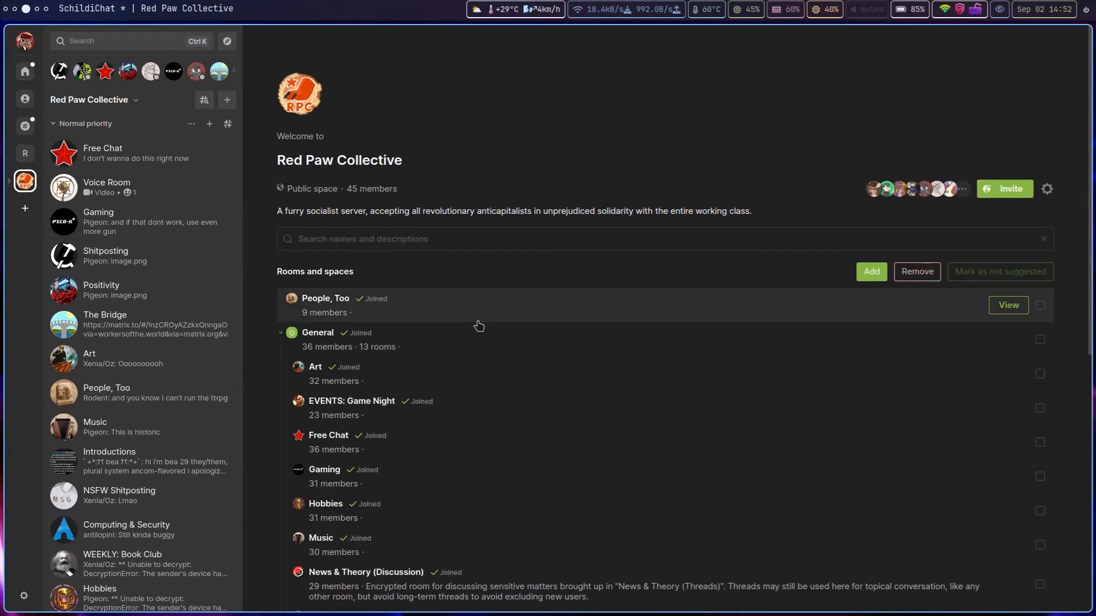
key("super+ctrl+Page_Up")
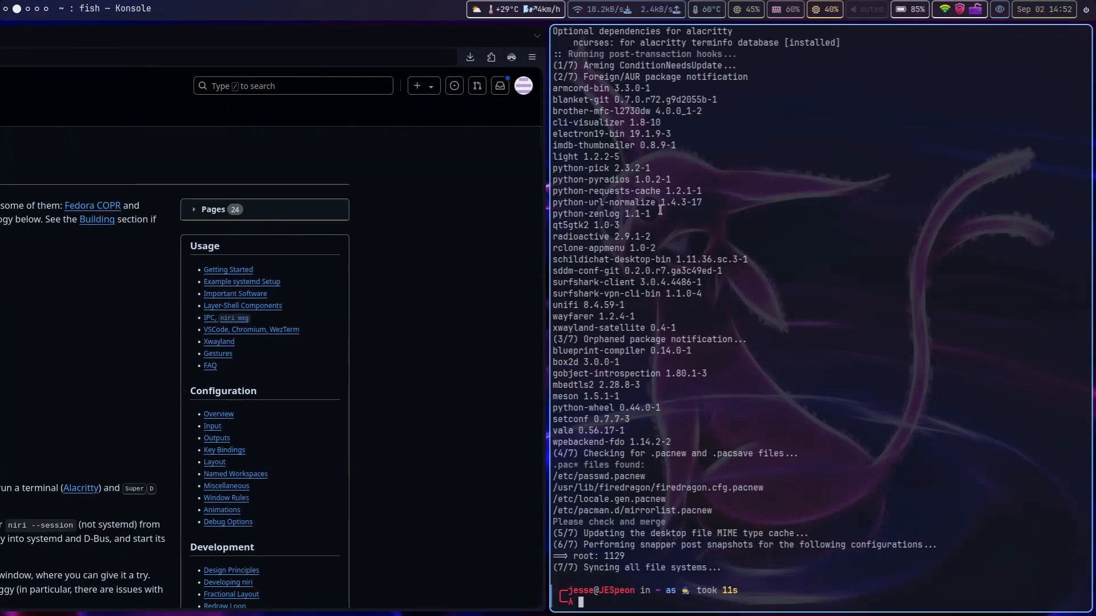
key("super+Left")
key("super+Right")
scroll(414, 322, "left", 5)
scroll(467, 348, "left", 5)
scroll(468, 347, "left", 5)
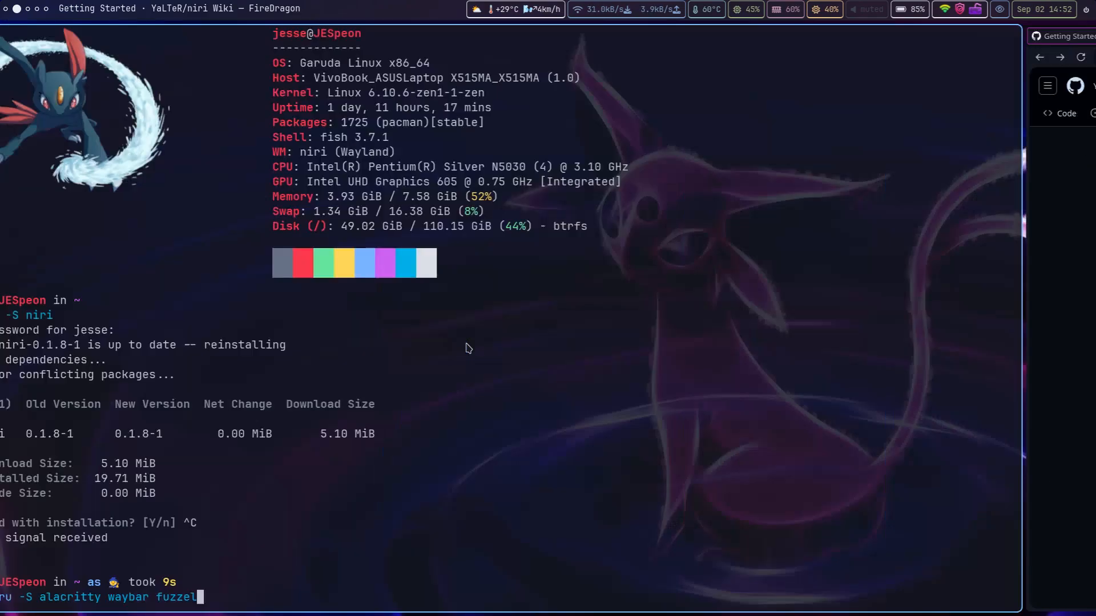
scroll(467, 348, "left", 5)
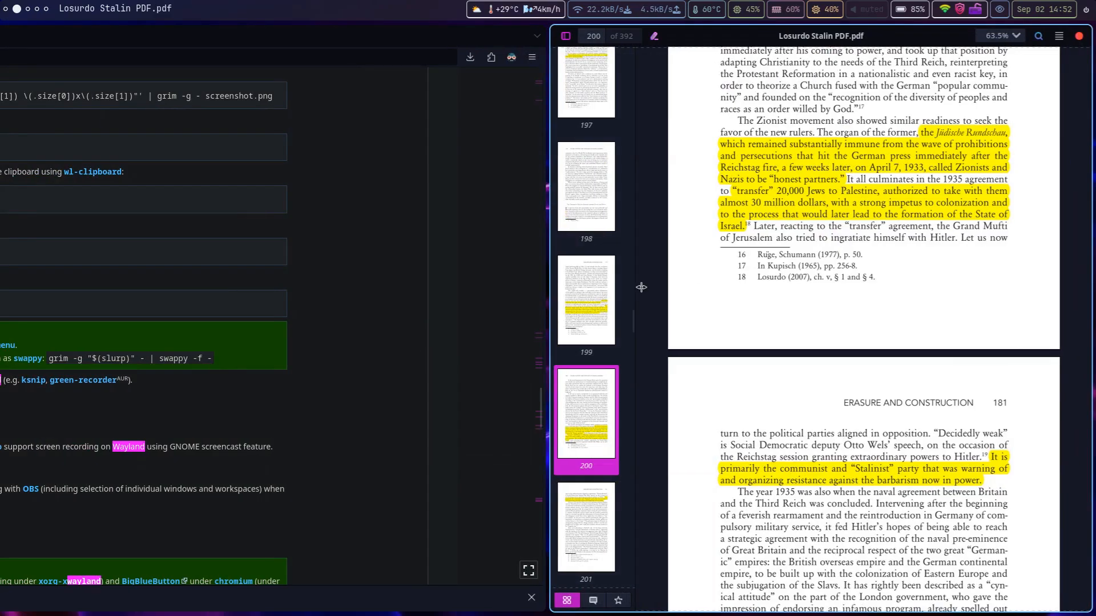
scroll(662, 295, "left", 1)
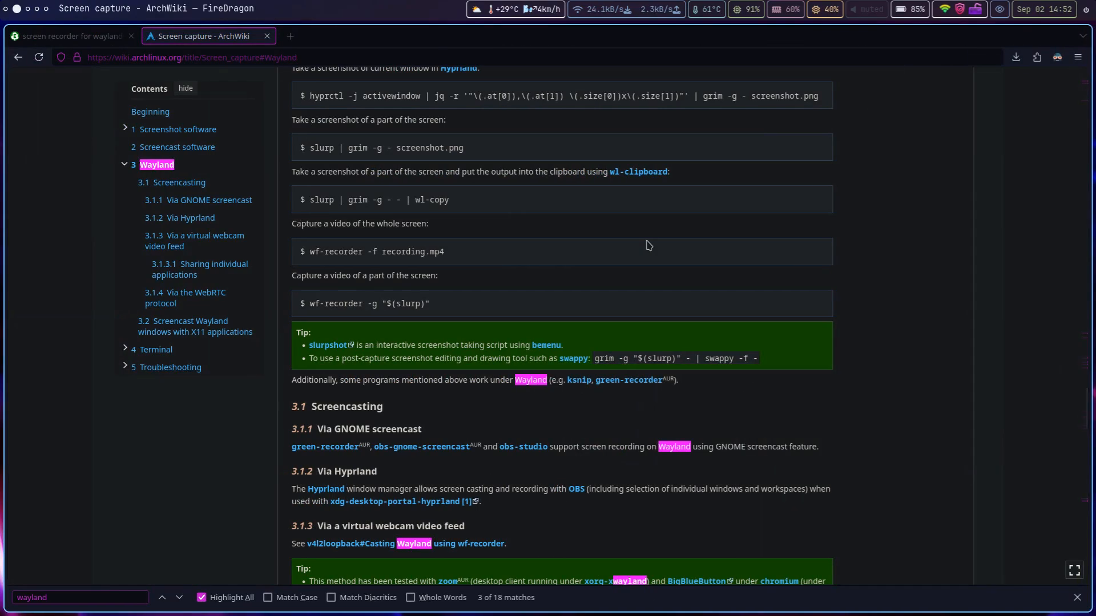
scroll(649, 245, "left", 2)
scroll(646, 241, "right", 10)
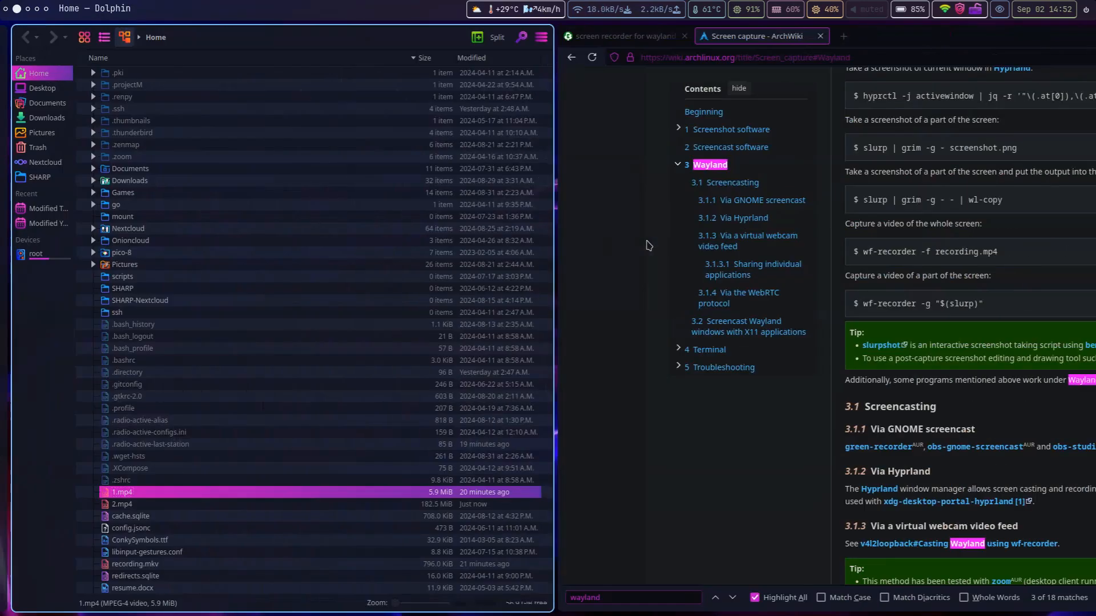
scroll(648, 246, "left", 1)
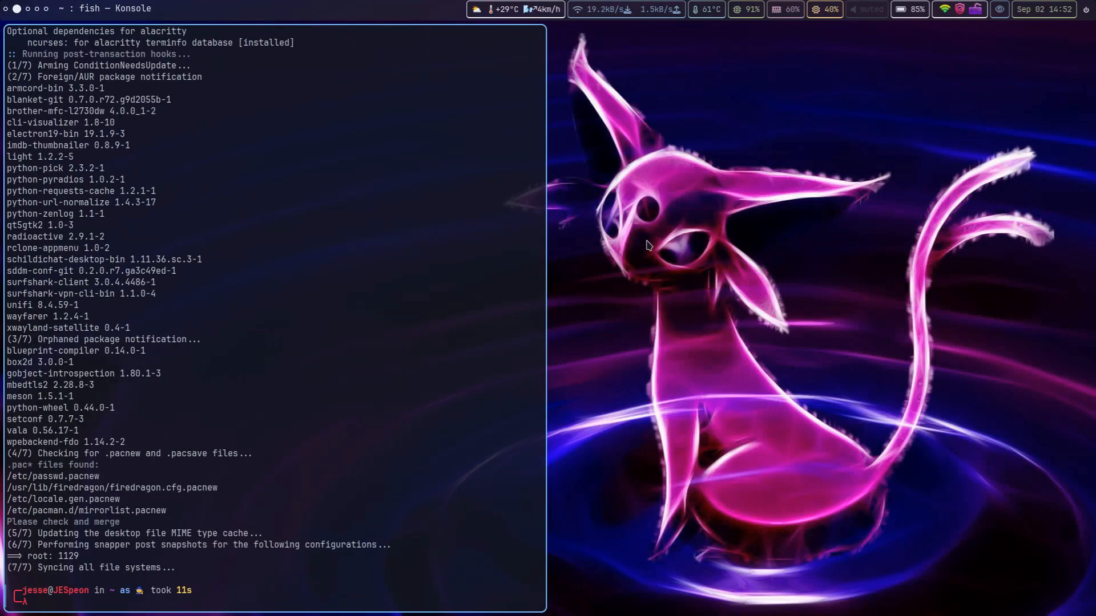
Step: Stack a blank Kate window below the Konsole terminal and open another terminal in the column beside them
key("super+bracketleft")
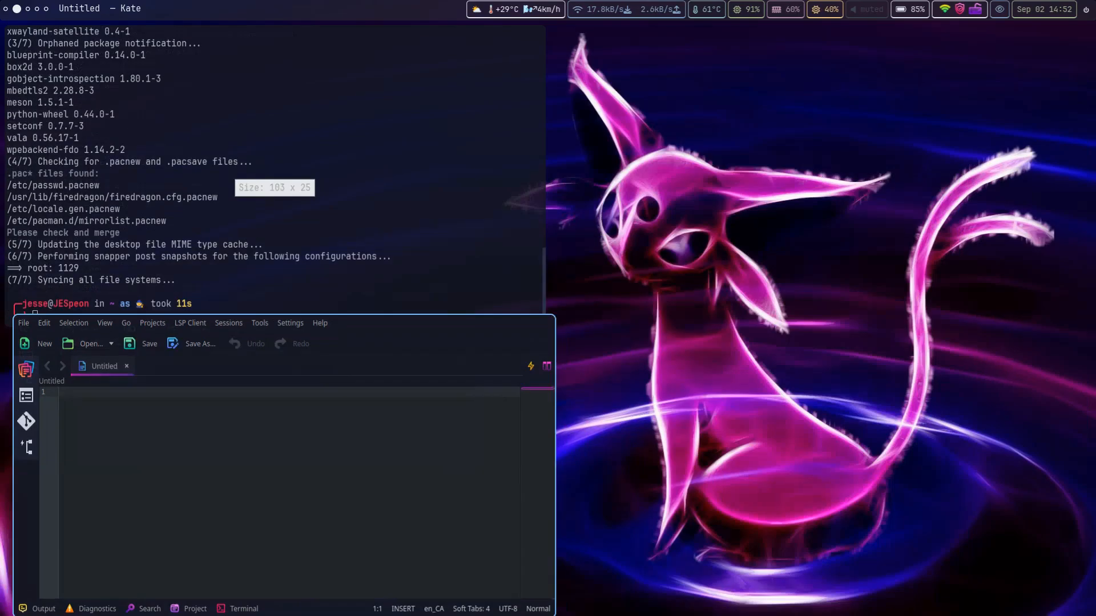
key("super+Return")
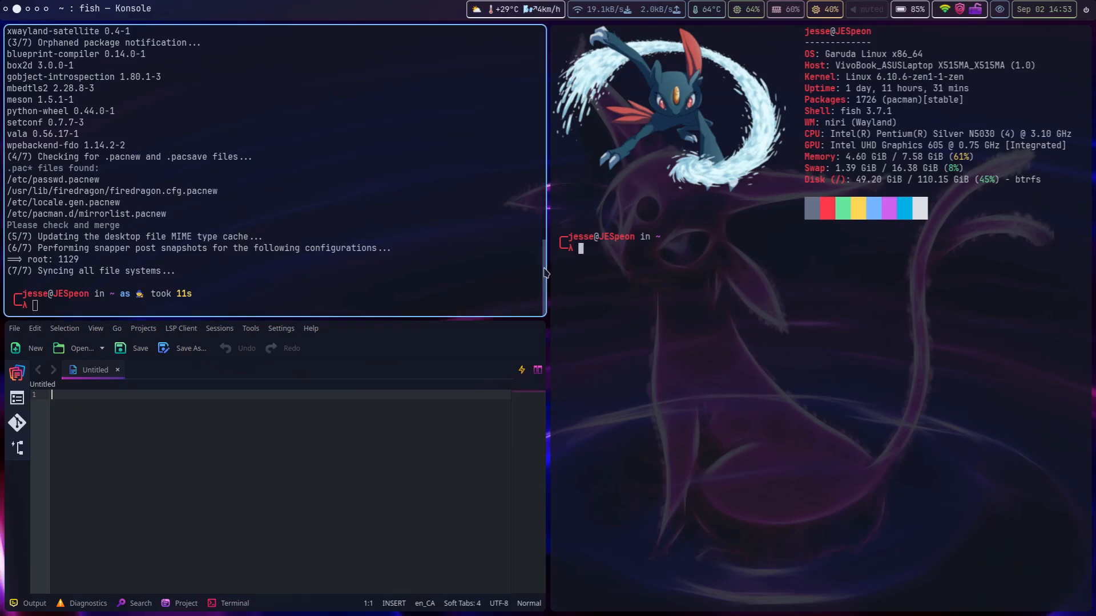
Step: Return to config.kdl, review its layout settings down to the preset column widths, and open a new terminal beside it
key("super+Page_Down")
key("super+Page_Down")
key("super+Page_Down")
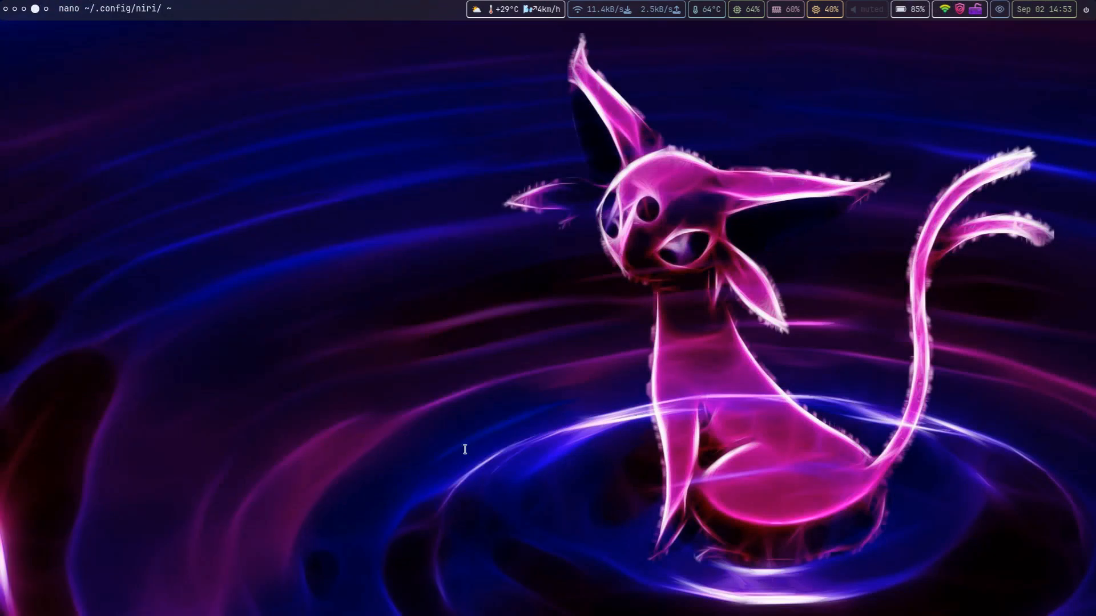
key("super+Page_Up")
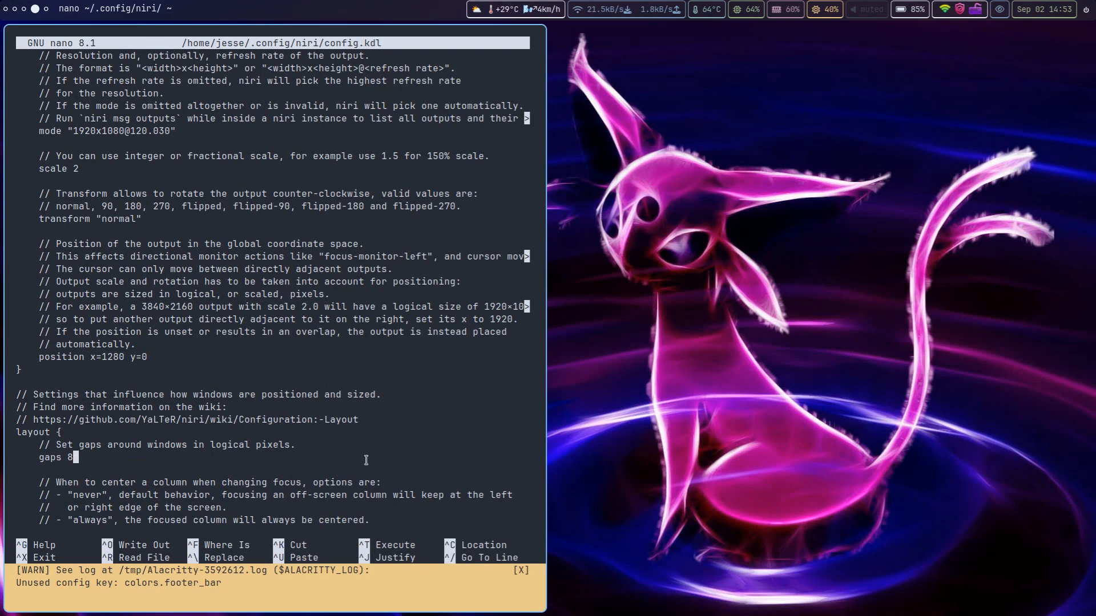
scroll(366, 460, "down", 5)
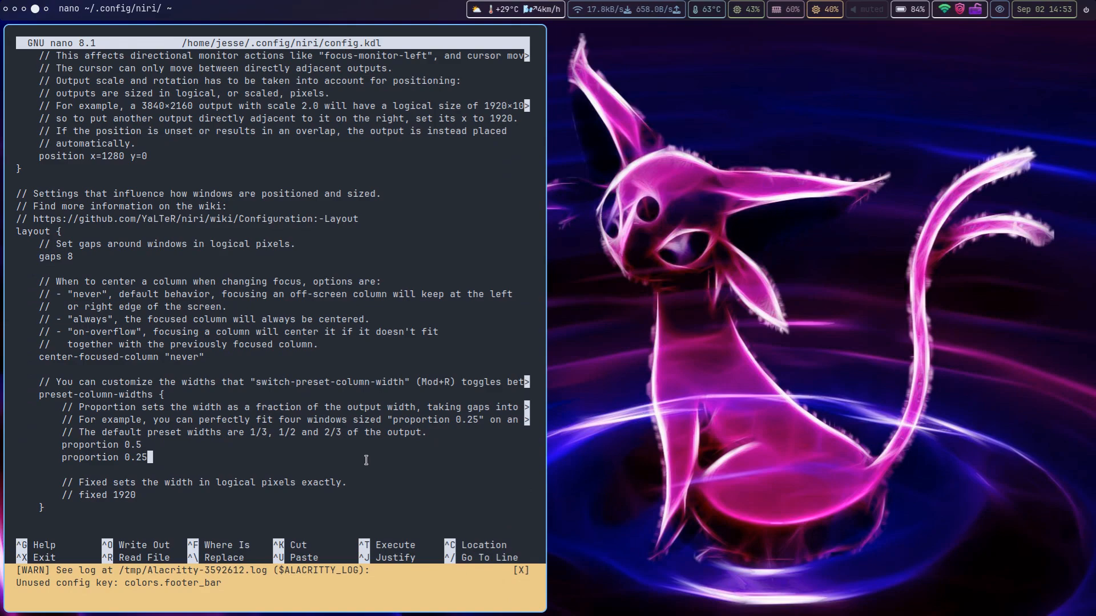
key("super+t")
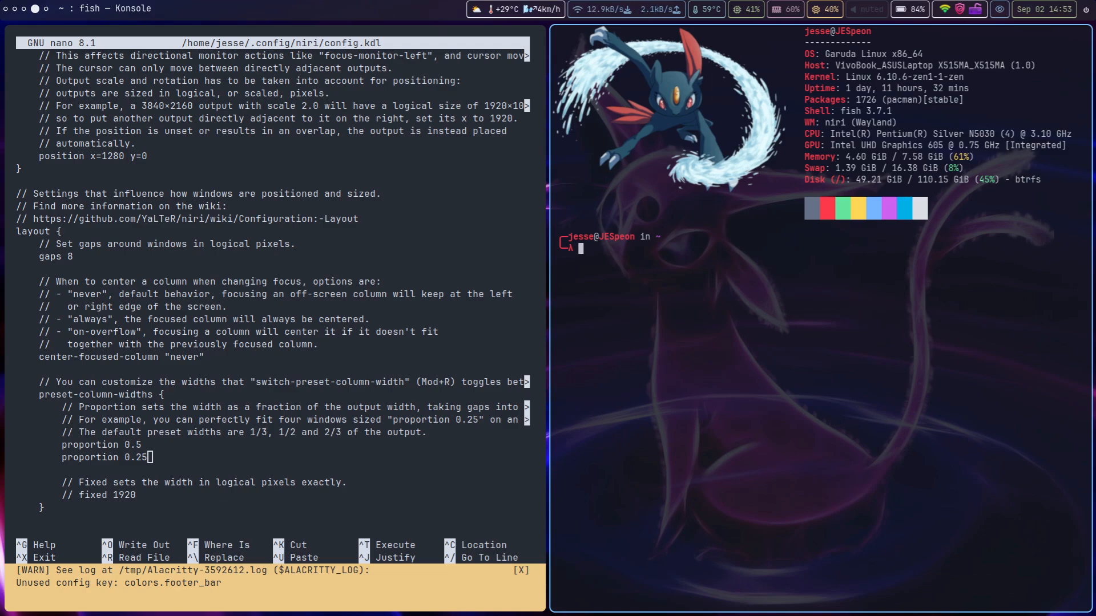
Step: Cycle the Konsole terminal's column repeatedly through the preset widths of 0.25 and 0.5, finishing at half the screen
key("super+r")
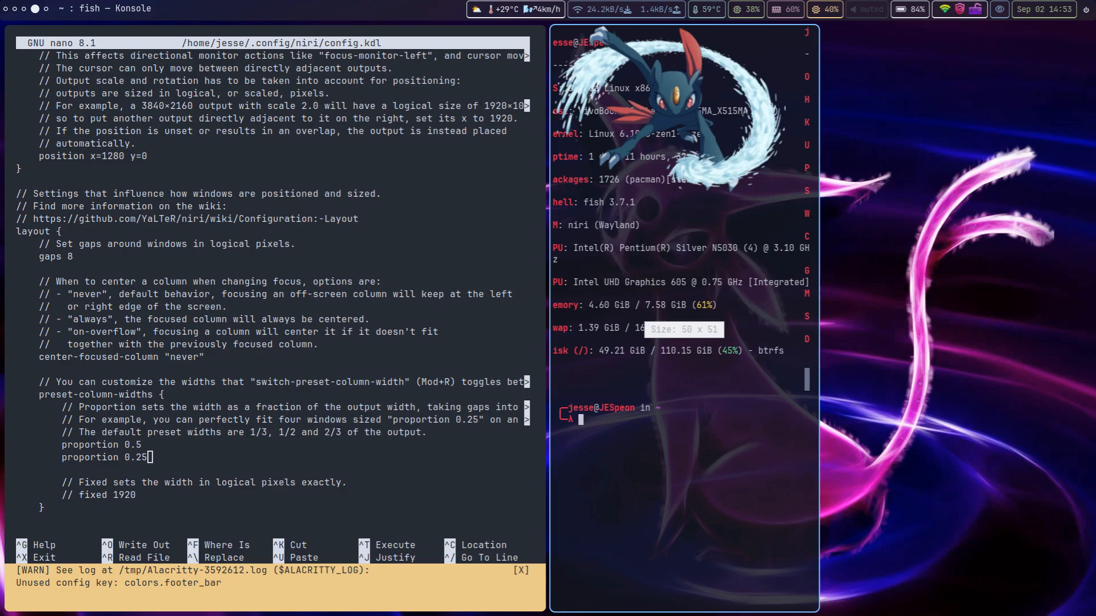
key("super+r")
key("super+r")
key("super+r")
key("super+r")
key("super+r")
key("super+r")
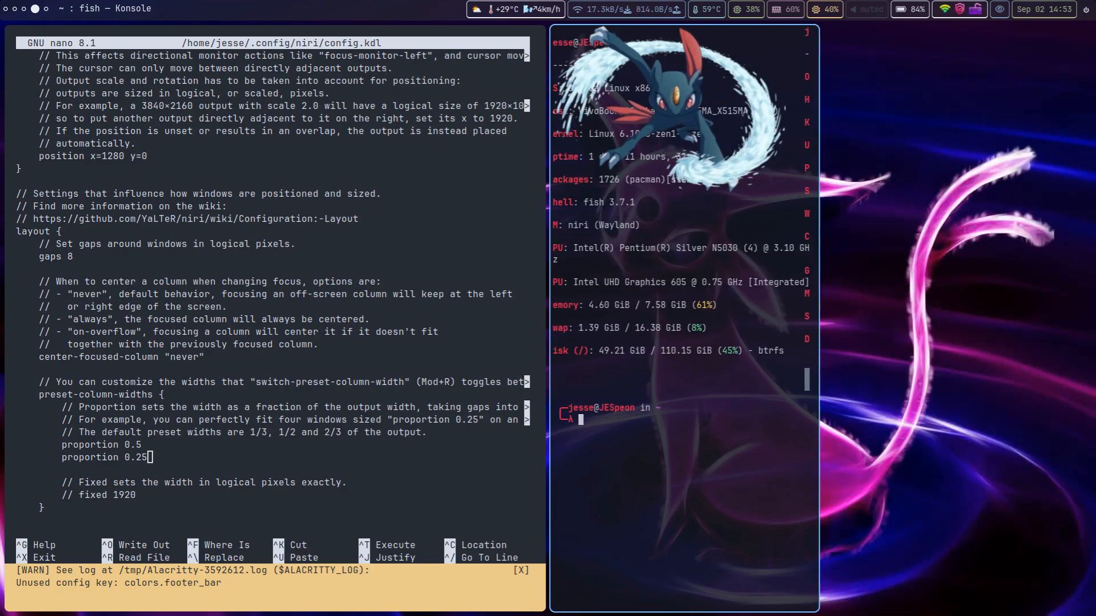
key("super+r")
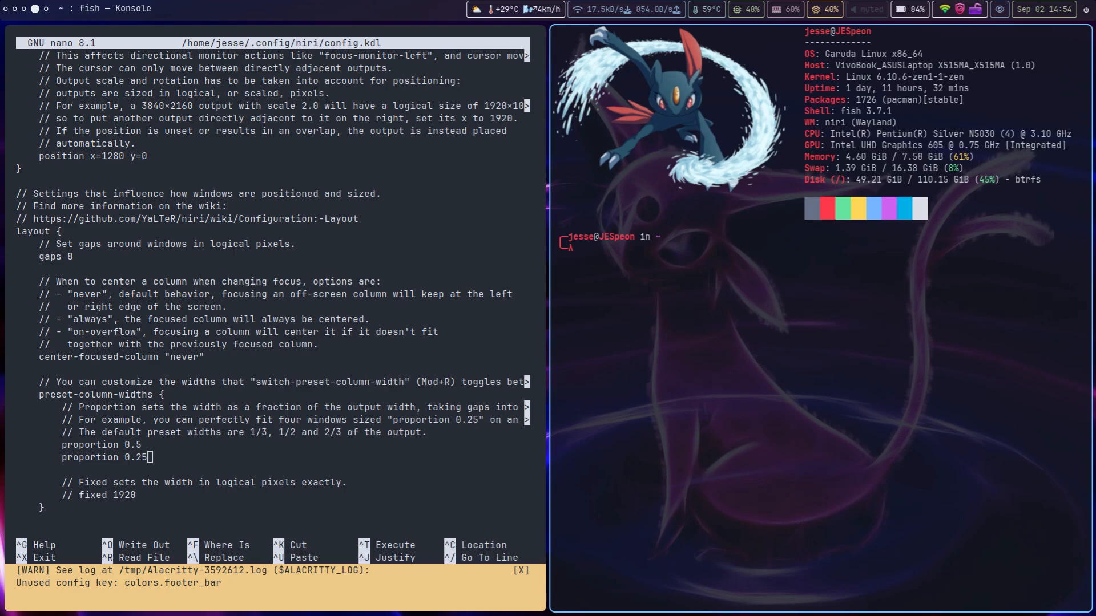
Step: Widen the Konsole terminal's column beyond half the screen, return it to half width, and go back to the config.kdl column
key("alt+w")
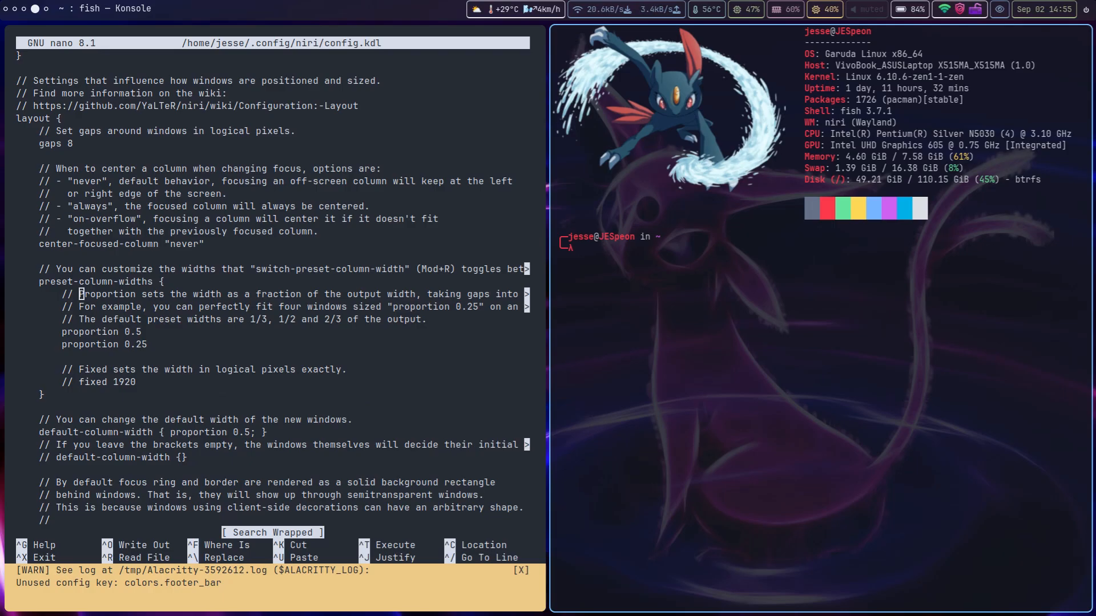
key("super+r")
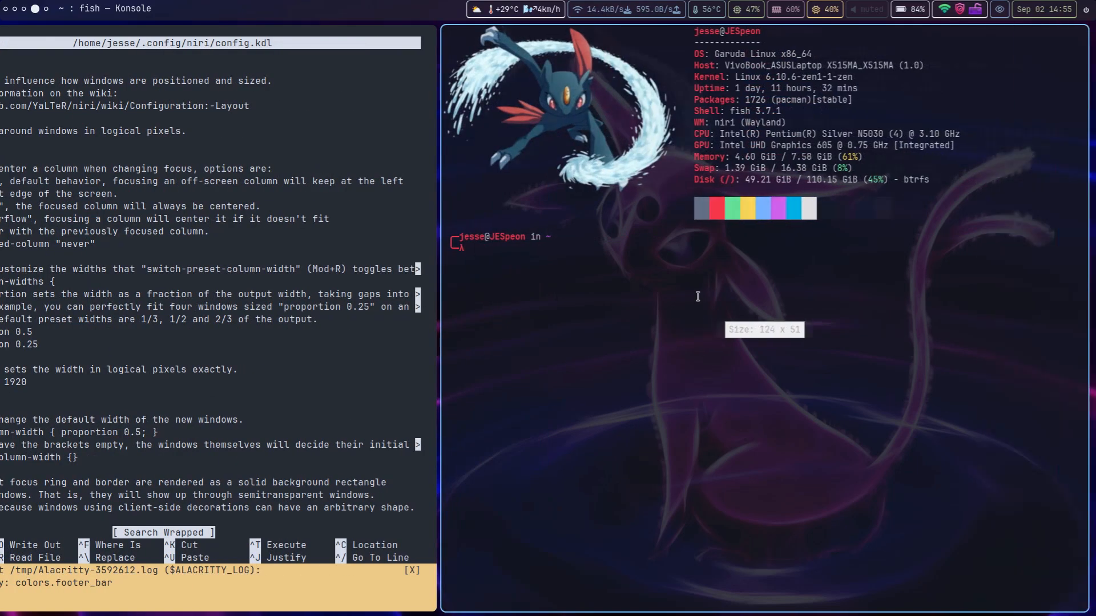
key("super+r")
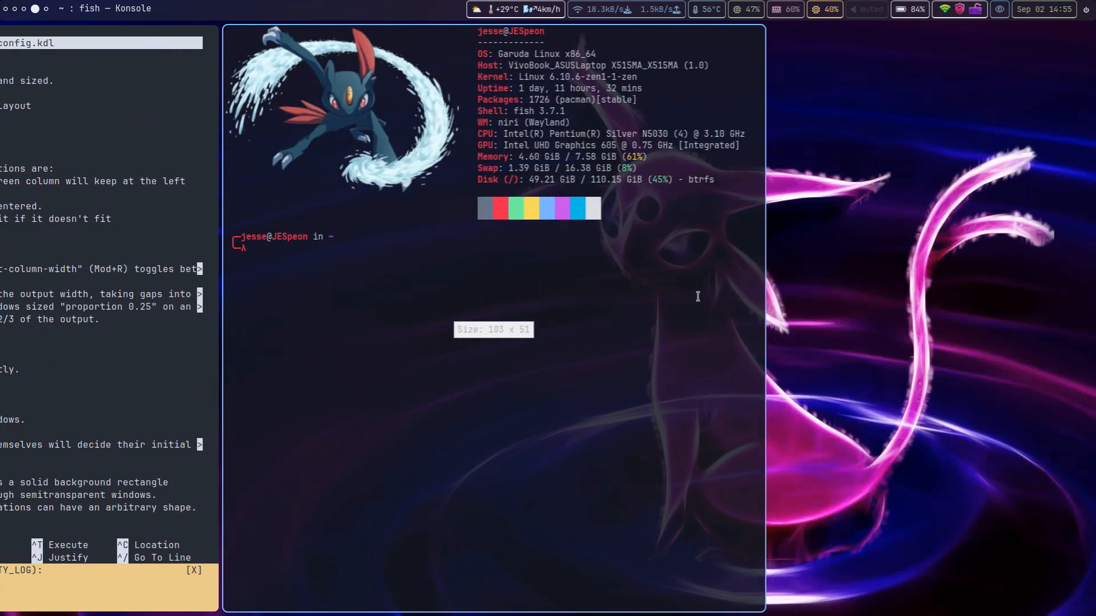
key("super+r")
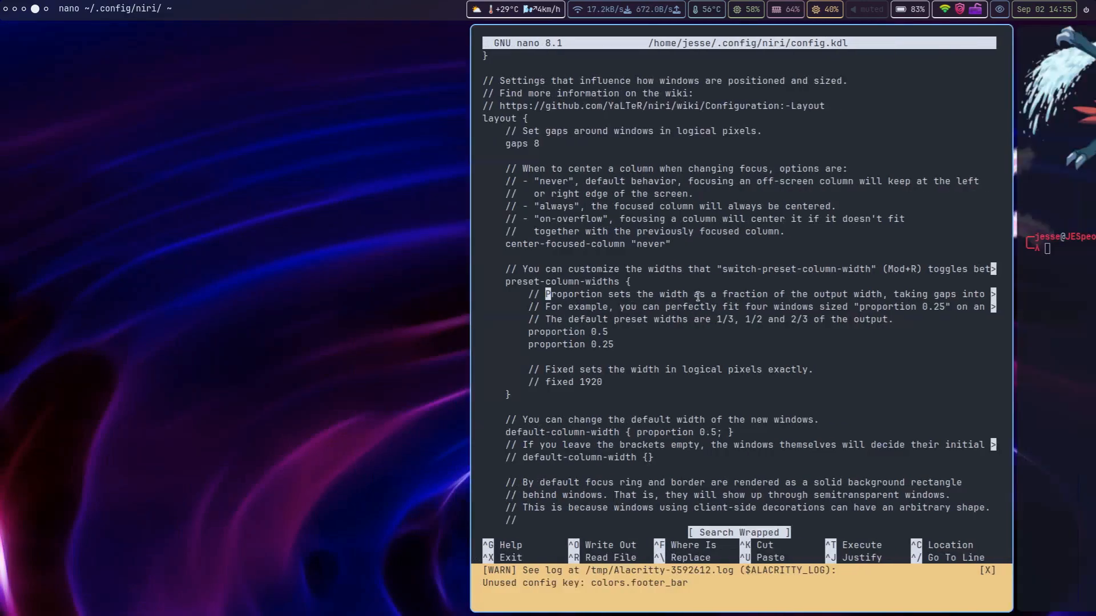
Step: Review the default column width setting and the focus ring and border comments in the layout section of config.kdl
scroll(315, 348, "down", 4)
scroll(315, 348, "up", 1)
scroll(315, 347, "down", 1)
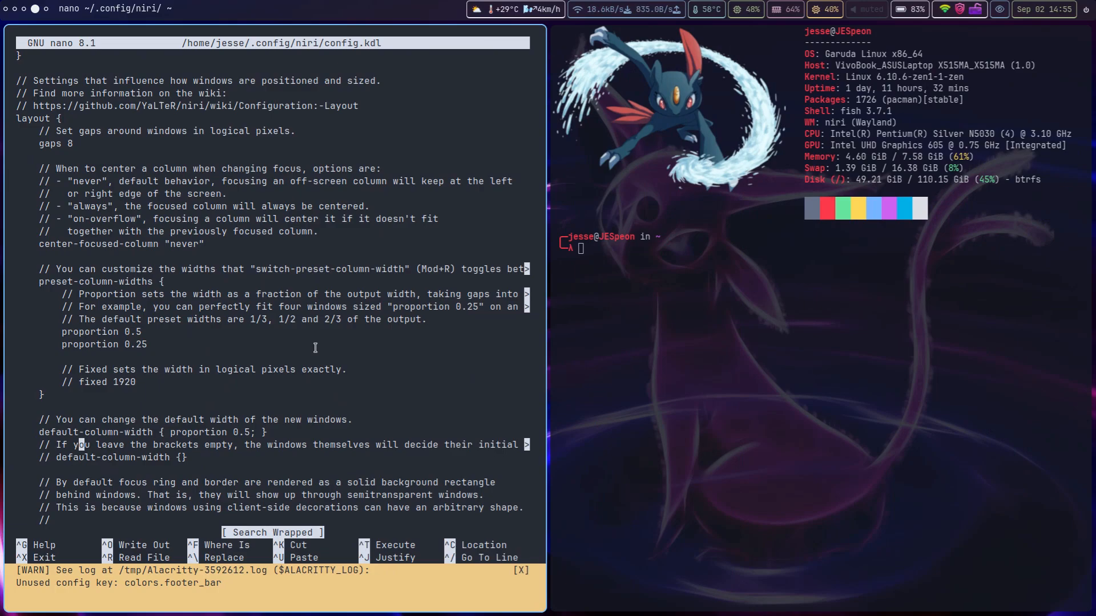
scroll(315, 347, "down", 20)
scroll(315, 347, "up", 7)
scroll(315, 347, "up", 2)
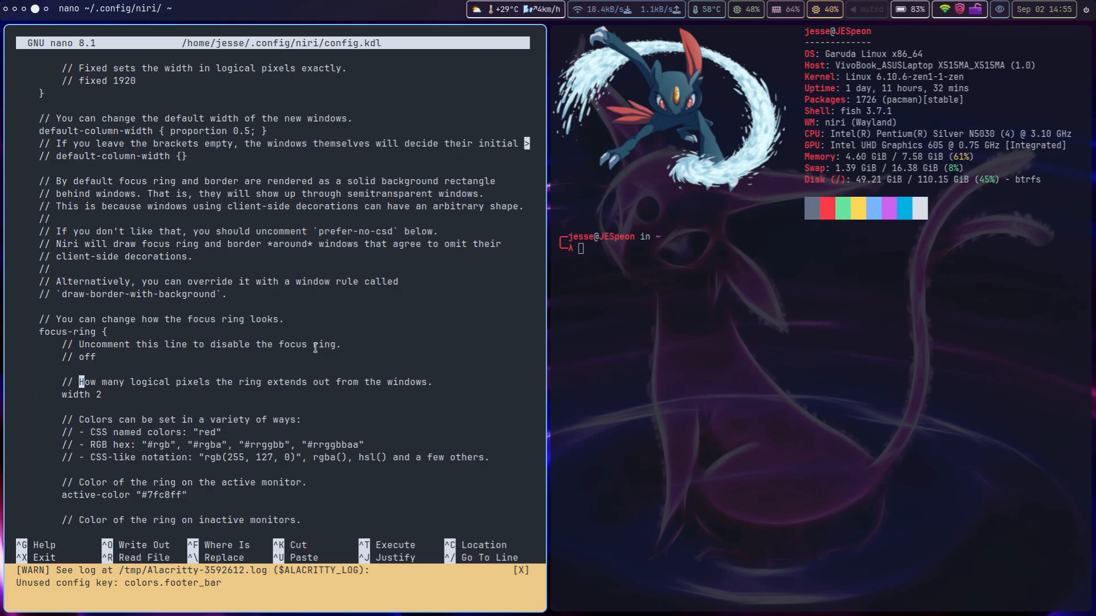
scroll(315, 348, "up", 4)
scroll(315, 347, "up", 16)
scroll(315, 348, "down", 4)
scroll(315, 347, "down", 5)
scroll(315, 348, "down", 4)
Step: Go line by line through the focus-ring block, examining its off option, width, active color and inactive color
key("Down")
key("Down")
key("Down")
key("Down")
key("Down")
key("Down")
key("Down")
key("Down")
key("Up")
key("Up")
key("Up")
key("Up")
key("Up")
key("Up")
key("Up")
key("Up")
key("Up")
key("Up")
key("Up")
key("Up")
key("Down")
key("Down")
key("Down")
key("Down")
key("Down")
key("Down")
key("Down")
key("Down")
key("Down")
key("Down")
key("Down")
key("Down")
key("Down")
key("Down")
key("Down")
key("Down")
key("Down")
key("Down")
key("Down")
key("Down")
key("Down")
key("Down")
key("Down")
key("Down")
key("Down")
key("Down")
key("Down")
key("Down")
key("Down")
key("Down")
key("Down")
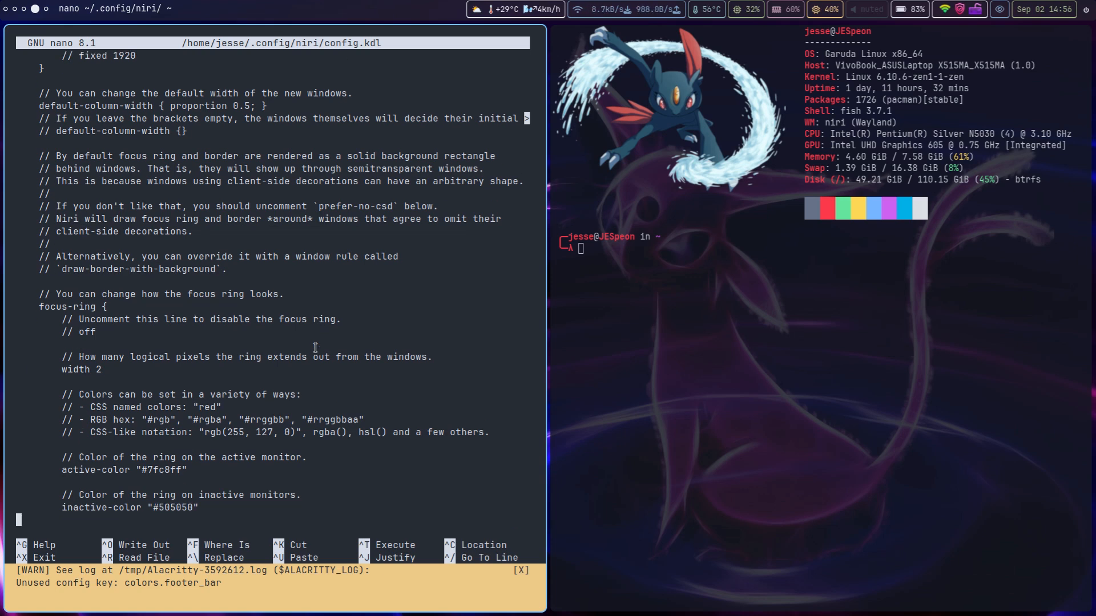
Step: Continue through config.kdl to the struts block at the end of the layout section and the spawn-at-startup lines
scroll(315, 348, "down", 1)
scroll(315, 349, "up", 3)
scroll(413, 398, "down", 15)
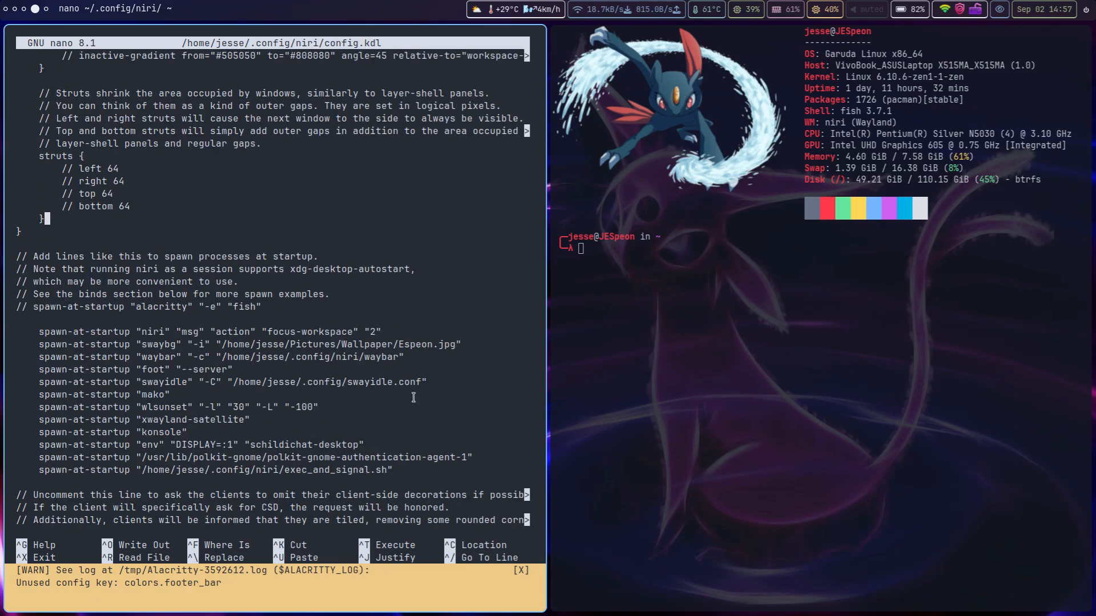
Step: Go through the first spawn-at-startup line below the struts block, examining its program name and each separately quoted argument
key("Down")
key("Down")
key("Down")
key("Down")
key("Down")
key("Down")
key("Down")
key("Down")
key("Down")
key("Up")
key("Down")
key("Left")
key("Left")
key("Left")
key("Left")
key("Left")
key("Left")
key("Left")
key("Left")
key("Left")
key("Left")
key("Right")
key("Right")
key("Right")
key("Right")
key("Right")
key("Right")
key("Right")
key("Right")
key("Right")
key("Right")
key("Right")
key("Right")
key("Right")
key("Right")
key("Right")
key("Right")
key("Right")
key("Right")
key("Right")
key("Right")
key("Right")
key("Right")
key("Right")
key("Right")
key("Right")
key("Right")
key("Right")
key("Right")
key("Right")
key("Right")
key("Right")
key("Right")
key("Right")
key("Right")
key("Right")
key("Right")
key("Right")
key("Right")
key("Right")
key("Right")
key("Right")
key("Right")
key("Right")
key("Right")
key("Left")
key("Left")
key("Left")
key("Left")
key("Left")
key("Left")
key("Left")
key("Left")
key("Left")
key("Left")
key("Left")
key("Left")
key("Left")
key("Left")
key("Left")
key("Left")
key("Left")
key("Left")
key("Left")
key("Left")
key("Left")
key("Left")
key("Left")
key("Left")
key("Left")
key("Left")
key("Left")
key("Left")
key("Left")
key("Left")
key("Left")
key("Left")
key("Left")
key("Left")
key("Left")
key("Left")
key("Left")
key("Left")
key("Left")
Step: Append the plain command "niri msg action focus-workspace" to the end of the first spawn-at-startup line and maximize the editor's column
key("Right")
key("Right")
key("Right")
key("Right")
key("Right")
key("Right")
key("Right")
key("Right")
key("Right")
key("Right")
key("Right")
key("Right")
key("Right")
key("Right")
key("Right")
key("Right")
key("Right")
key("Right")
key("Right")
key("Right")
key("Right")
key("Right")
key("Right")
key("Right")
key("Right")
key("Right")
key("Right")
key("Right")
key("Right")
key("Right")
key("Right")
key("Right")
type("niri msg action f")
key("super+f")
type("ocus-workspace")
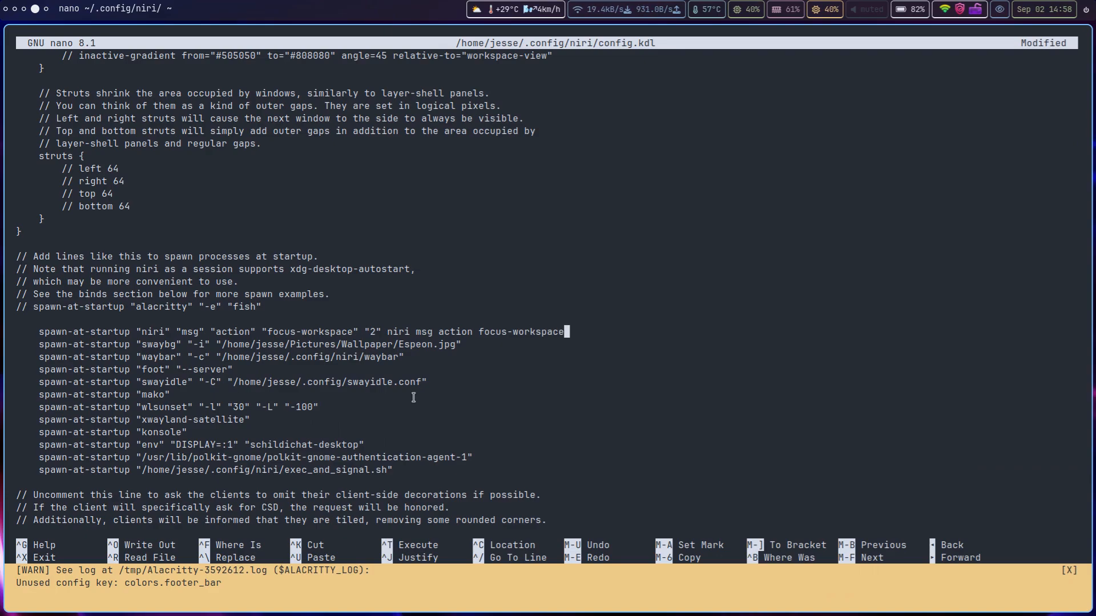
Step: Finish the appended example command with workspace 2 and delete the whole command from the end of the first spawn-at-startup line
type(" 2")
key("BackSpace")
key("BackSpace")
key("BackSpace")
key("BackSpace")
key("BackSpace")
key("BackSpace")
key("BackSpace")
key("BackSpace")
key("BackSpace")
key("BackSpace")
key("BackSpace")
key("BackSpace")
key("BackSpace")
key("BackSpace")
key("BackSpace")
key("BackSpace")
key("BackSpace")
key("BackSpace")
key("BackSpace")
key("BackSpace")
key("BackSpace")
key("BackSpace")
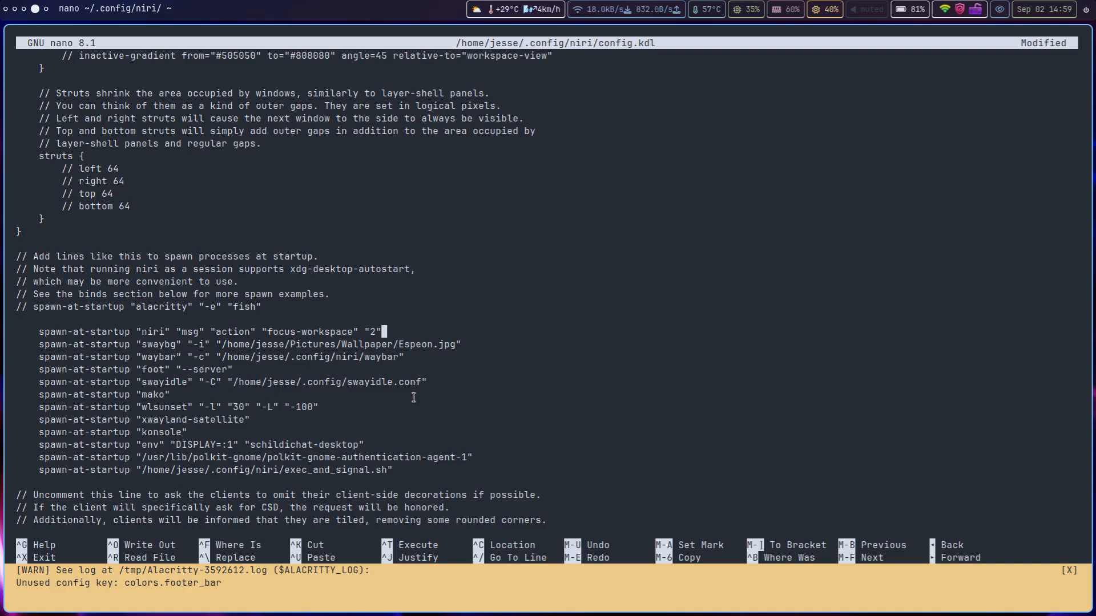
Step: Go through the swaybg startup line, examining its -i option and the quoted wallpaper image path to its end
key("Down")
key("Right")
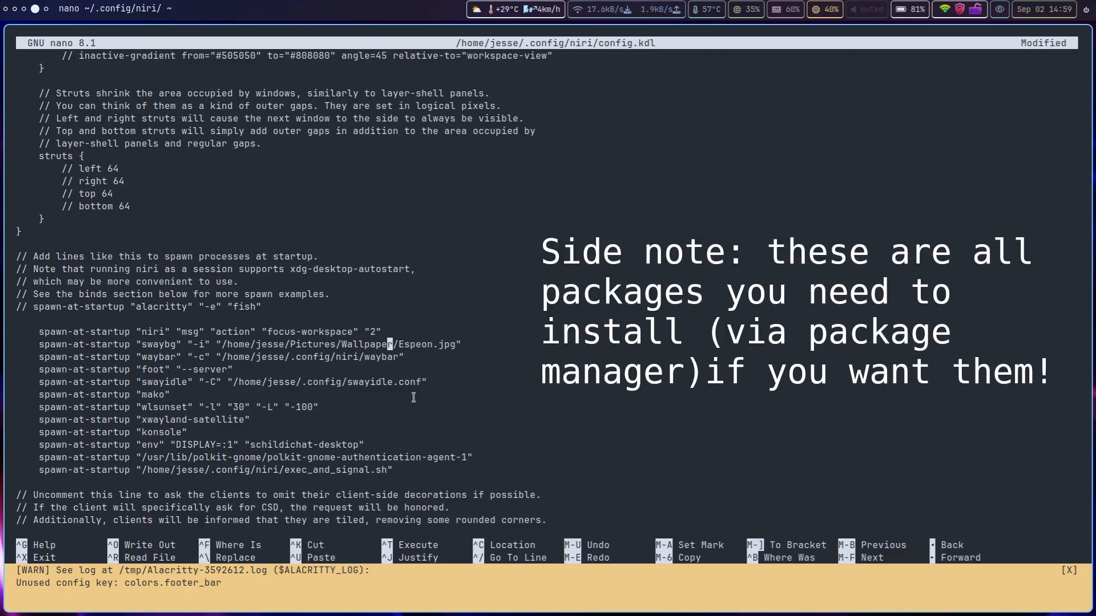
key("Right")
key("Right")
key("Right")
key("Right")
key("Right")
key("Right")
key("Right")
key("Right")
key("Right")
key("Right")
key("Right")
key("Right")
key("Right")
Step: Go back and forth through the waybar startup line, examining its -c option and the quoted path to the configuration in the niri folder
key("Down")
key("Left")
key("Left")
key("Left")
key("Left")
key("Left")
key("Left")
key("Left")
key("Left")
key("Left")
key("Left")
key("Left")
key("Left")
key("Left")
key("Left")
key("Left")
key("Left")
key("Left")
key("Left")
key("Left")
key("Left")
key("Left")
key("Left")
key("Left")
key("Left")
key("Left")
key("Left")
key("Left")
key("Left")
key("Right")
key("Right")
key("Right")
key("Right")
key("Left")
key("Left")
key("Left")
key("Left")
key("Left")
key("Right")
key("Right")
key("Right")
key("Right")
key("Right")
key("Right")
key("Right")
key("Right")
key("Right")
key("Right")
key("Right")
key("Right")
key("Right")
key("Right")
key("Right")
key("Right")
key("Right")
key("Right")
key("Right")
key("Right")
key("Right")
key("Right")
key("Right")
key("Right")
key("Right")
key("Right")
key("Right")
key("Left")
key("Left")
key("Left")
key("Left")
key("Left")
key("Left")
key("Left")
key("Left")
key("Left")
key("Left")
key("Left")
key("Left")
key("Left")
key("Left")
key("Left")
key("Left")
key("Left")
key("Left")
key("Left")
key("Left")
key("Left")
key("Left")
key("Left")
key("Left")
key("Left")
key("Left")
key("Left")
key("Left")
key("Left")
key("Left")
key("Left")
key("Left")
key("Left")
key("Left")
key("Left")
key("Left")
key("Left")
Step: Examine the foot --server startup line and briefly open the btop monitor from the status bar's CPU module, closing it again
key("Down")
key("Right")
key("Right")
key("Right")
key("Right")
key("Right")
key("Right")
key("Right")
key("Right")
key("Right")
left_click(754, 10)
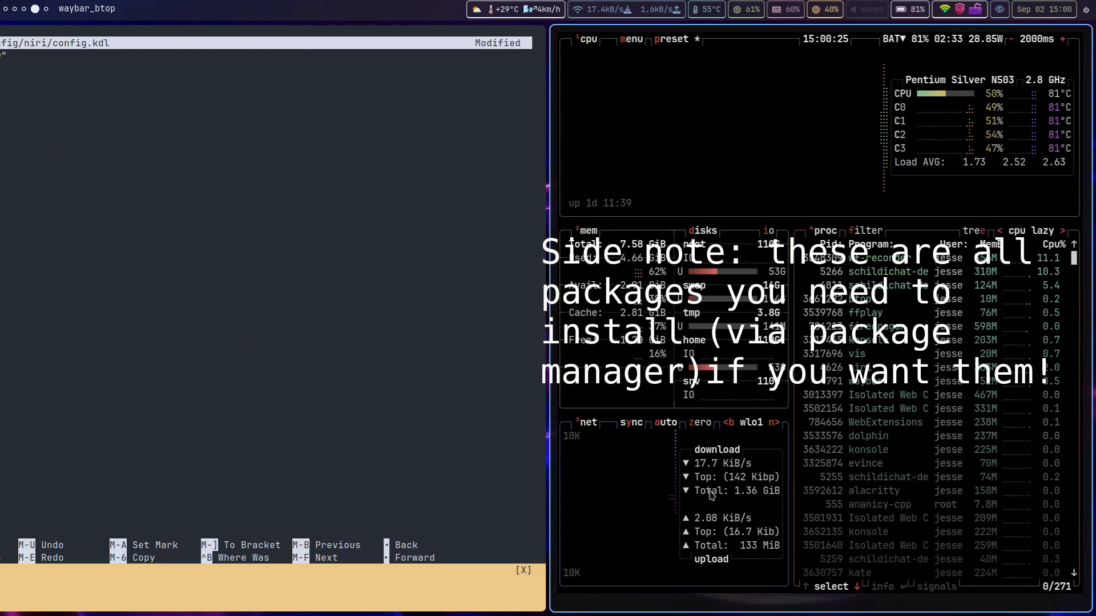
key("q")
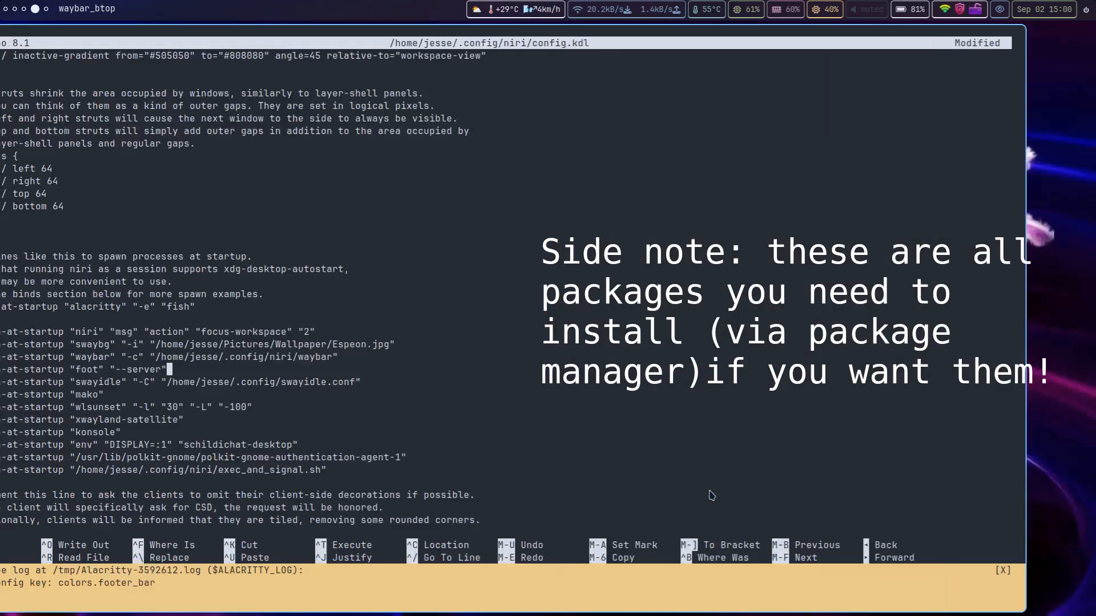
Step: Go through the swayidle startup line, examining its -C option and the quoted swayidle.conf path to its end
key("Down")
key("Right")
key("Right")
key("Right")
key("Right")
key("Right")
key("Right")
key("Right")
key("Right")
key("Right")
key("Right")
key("Right")
key("Right")
key("Right")
key("Right")
key("Right")
key("Right")
key("Right")
key("Right")
key("Right")
key("Right")
key("Right")
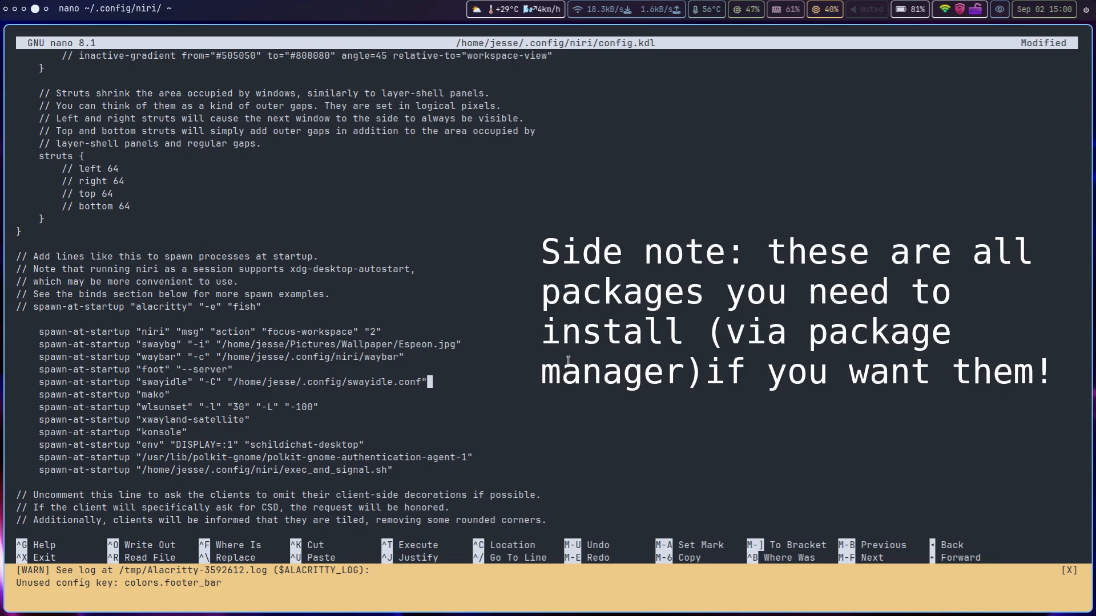
Step: Examine the mako startup line and go back through the -l and -L values of the wlsunset line
key("Down")
key("Down")
key("Left")
key("Left")
key("Left")
key("Left")
key("Left")
key("Left")
key("Left")
key("Left")
key("Left")
key("Left")
key("Left")
key("Left")
key("Left")
key("Left")
key("Left")
key("Left")
Step: Examine the xwayland-satellite startup line and go through the env line that starts schildichat-desktop with DISPLAY=:1
key("Down")
key("End")
key("Down")
key("Down")
key("Right")
key("Right")
key("Right")
key("Right")
key("Right")
key("Right")
key("Right")
key("Right")
key("Right")
key("Right")
key("Right")
key("Right")
key("Right")
key("Right")
key("Right")
key("Right")
key("Right")
key("Right")
key("Right")
key("Right")
key("Right")
Step: Examine the polkit-gnome authentication agent startup line and briefly open the firewall applet's options in the status bar, closing them again
key("Down")
key("Right")
key("Right")
key("Right")
key("Right")
key("Right")
key("Right")
key("Right")
key("Right")
key("Right")
key("Right")
key("Right")
key("Right")
right_click(961, 10)
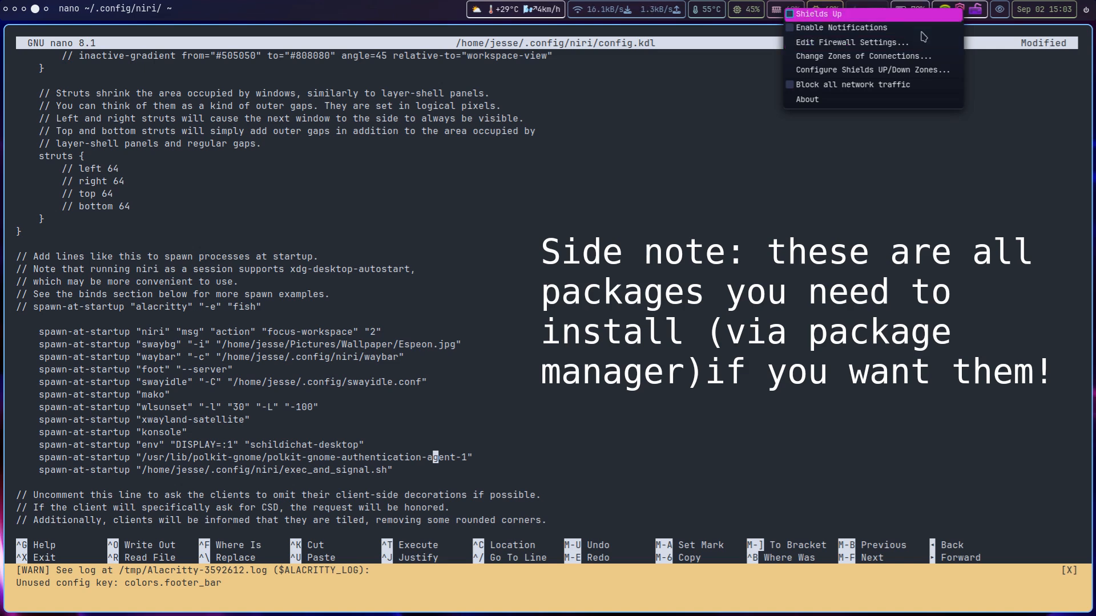
left_click(922, 4)
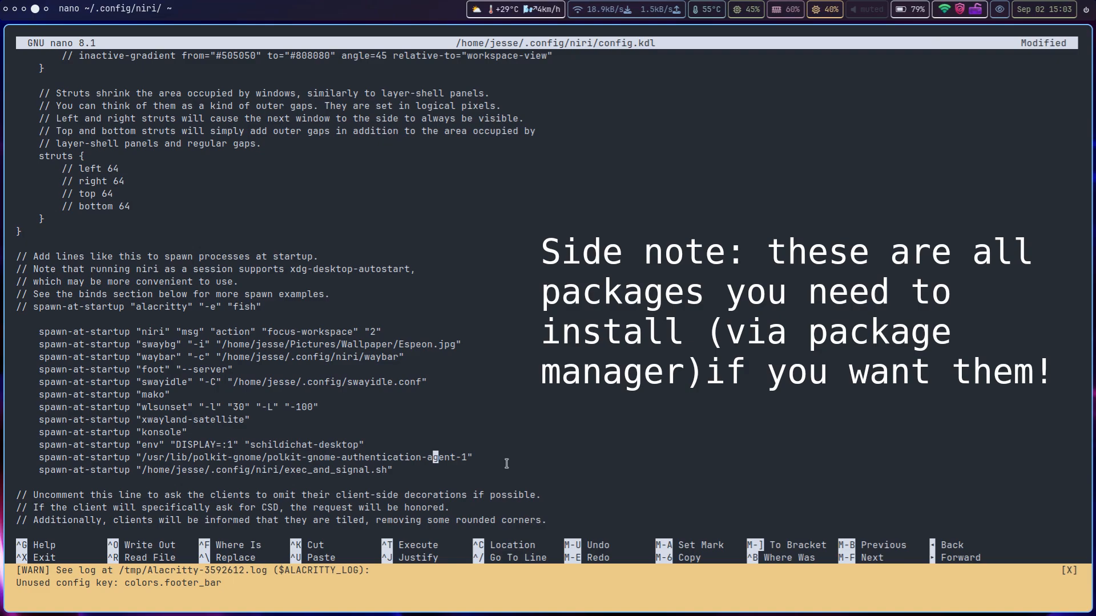
Step: Go back and forth through the quoted polkit-gnome authentication agent path in its startup line
key("End")
key("Left")
key("Left")
key("Left")
key("Left")
key("Left")
key("Left")
key("Left")
key("Left")
key("Left")
key("Left")
key("Left")
key("Left")
key("Left")
key("Left")
key("Left")
key("Left")
key("Left")
key("Left")
key("Left")
key("Left")
key("Left")
key("Left")
key("Left")
key("Left")
key("Left")
key("Left")
key("Left")
key("Left")
key("Left")
key("Left")
key("Left")
key("Left")
key("Left")
key("Left")
key("Left")
key("Left")
key("Left")
key("Right")
key("Right")
key("Right")
key("Right")
key("Right")
key("Right")
key("Right")
key("Right")
key("Right")
key("Right")
key("Right")
key("Right")
key("Right")
key("Right")
key("Right")
key("Right")
key("Right")
key("Right")
key("Right")
key("Right")
key("Right")
key("Right")
key("Right")
key("Right")
key("Right")
key("Right")
key("Right")
key("Right")
key("Right")
key("Right")
key("Right")
key("Right")
key("Right")
key("Right")
key("Right")
key("Right")
key("Right")
key("Right")
key("Right")
key("Right")
key("Right")
key("Right")
key("Right")
key("Right")
key("Right")
Step: Examine the exec_and_signal.sh startup line and the prefer-no-csd setting for client-side decorations below it
key("Down")
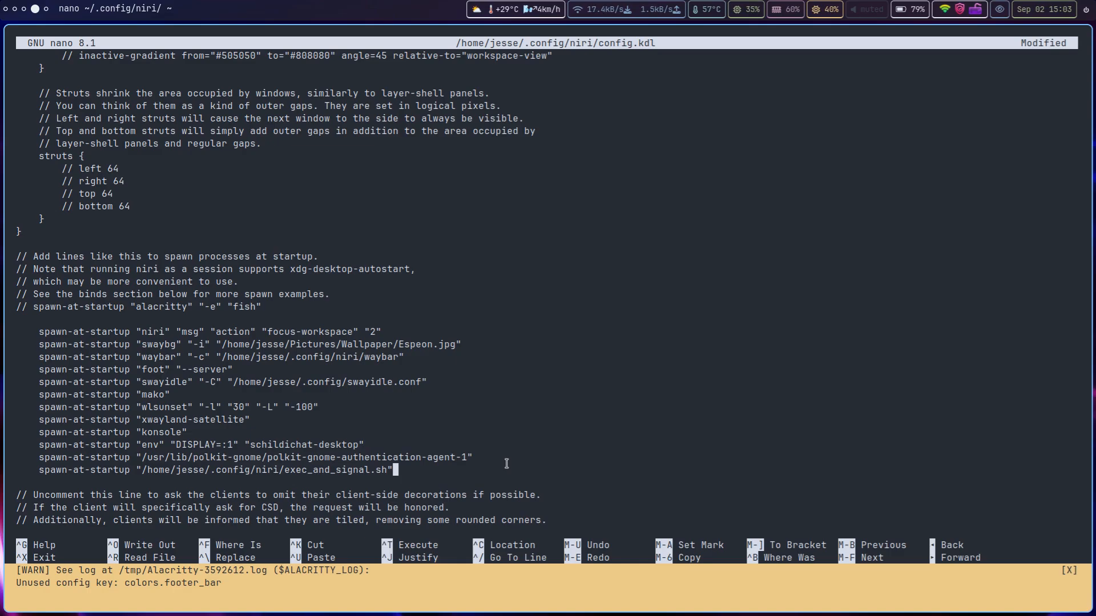
key("Left")
key("Right")
key("Down")
key("Down")
key("Down")
key("Down")
key("Down")
key("Down")
key("Down")
key("Down")
key("Down")
key("Down")
key("Down")
key("Down")
key("Up")
key("Up")
key("Up")
key("Up")
key("Up")
key("Up")
key("Up")
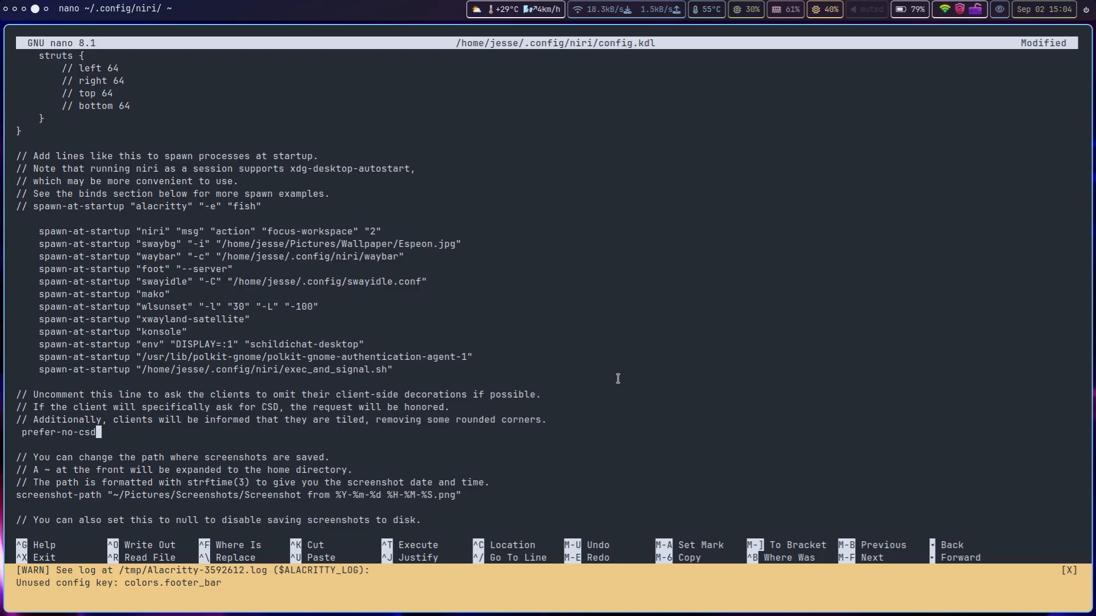
Step: Open a new terminal to view its window decorations beside the existing one, and return to the config.kdl editor
key("super+t")
key("super+q")
key("super+Left")
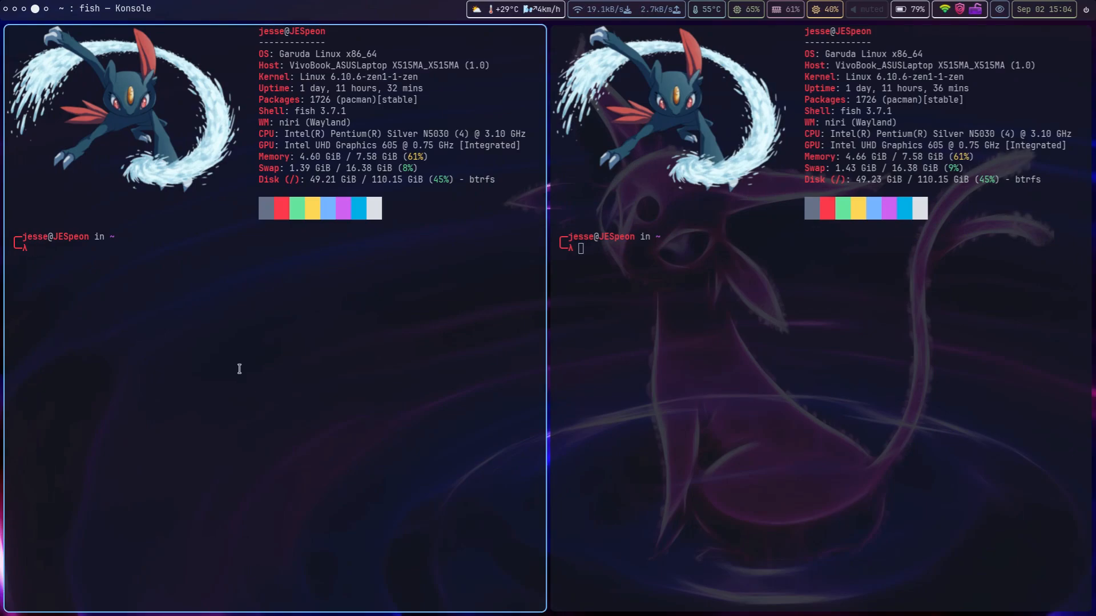
key("super+Left")
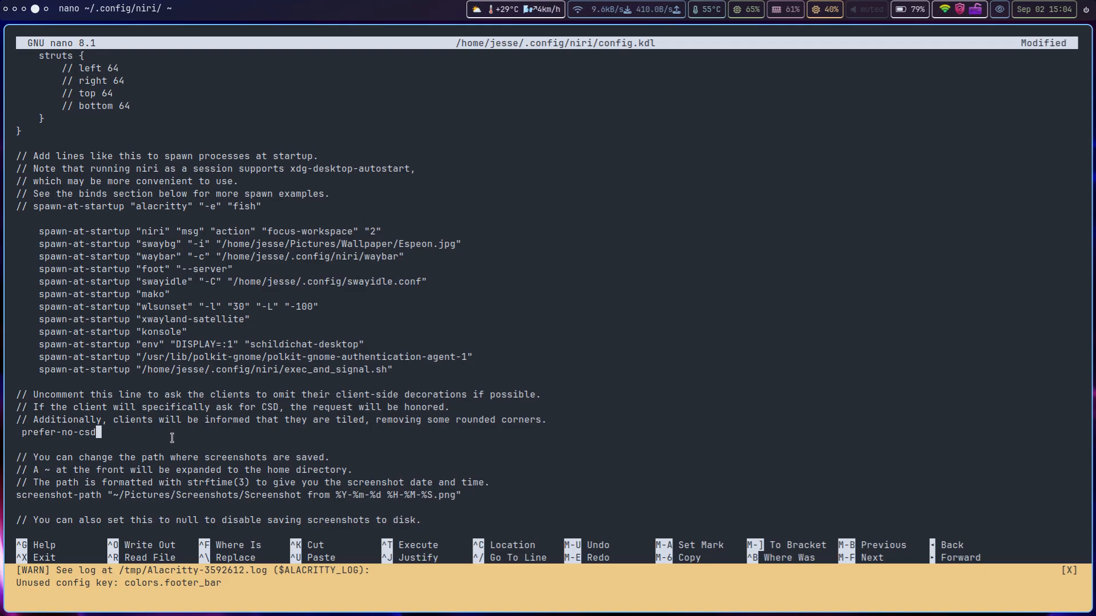
Step: Examine the screenshot-path setting, its strftime comments and the commented null option that disables saving screenshots
key("Down")
key("Down")
key("End")
key("Up")
key("Up")
key("Down")
key("Down")
key("Down")
key("Down")
key("Down")
key("Down")
key("Down")
key("Down")
key("Down")
key("Down")
key("Down")
key("Down")
key("Down")
key("Down")
key("Down")
key("Down")
key("Down")
key("Down")
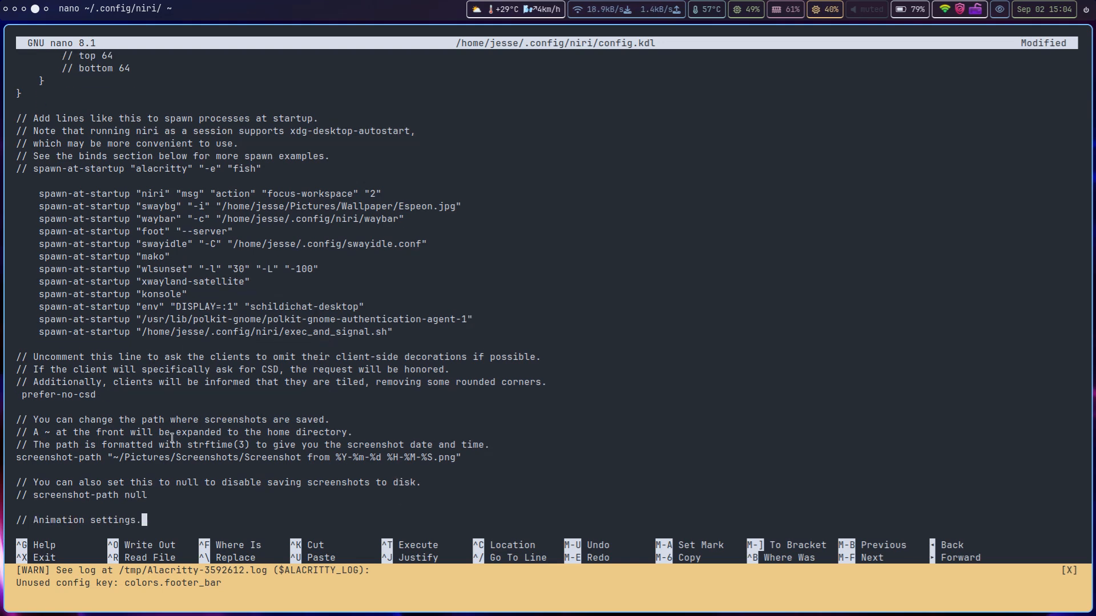
Step: Examine the animations block with its commented off and slowdown options
key("Down")
key("Down")
key("Down")
key("Down")
key("Down")
key("Down")
key("Down")
key("Down")
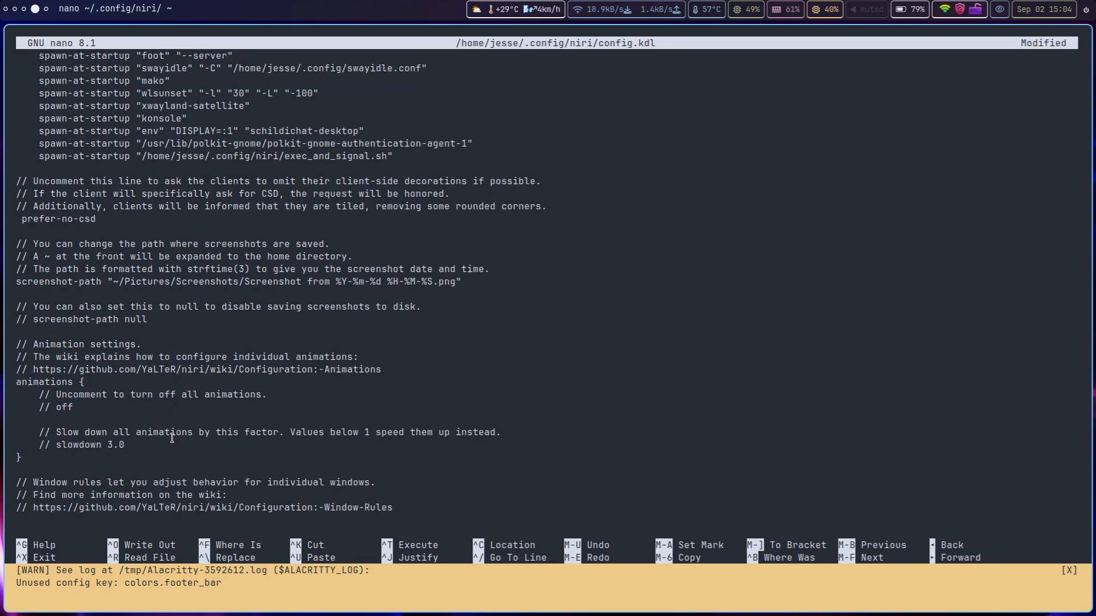
Step: Examine the window rules comments and the beginning of the WezTerm workaround window-rule block
key("End")
key("Return")
type("window-rule {")
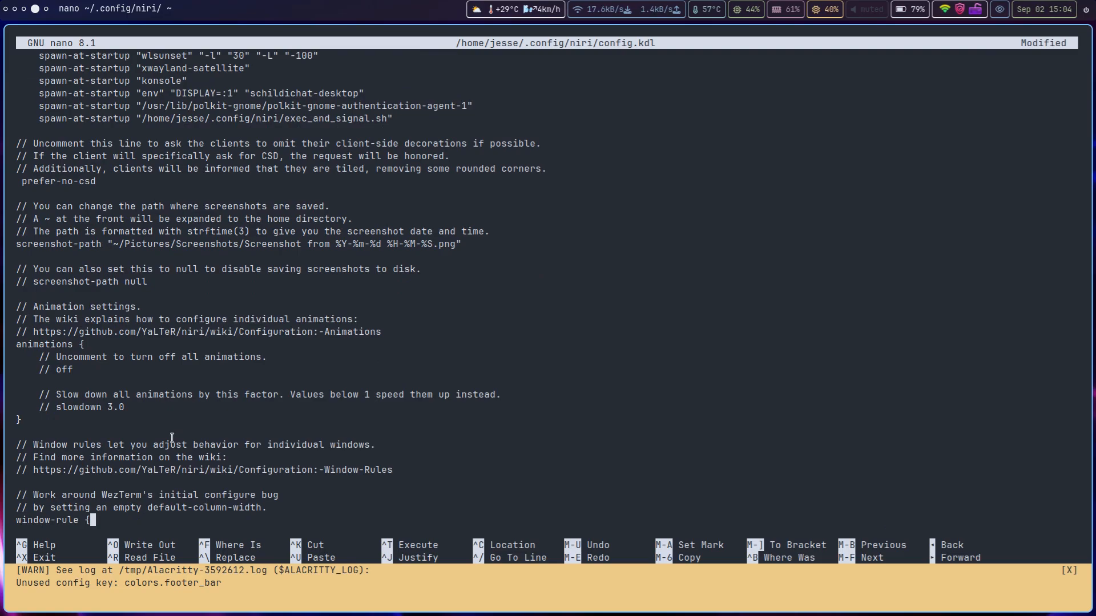
key("Up")
key("End")
key("Up")
key("End")
key("Up")
key("Down")
key("Down")
key("Down")
key("Down")
key("Down")
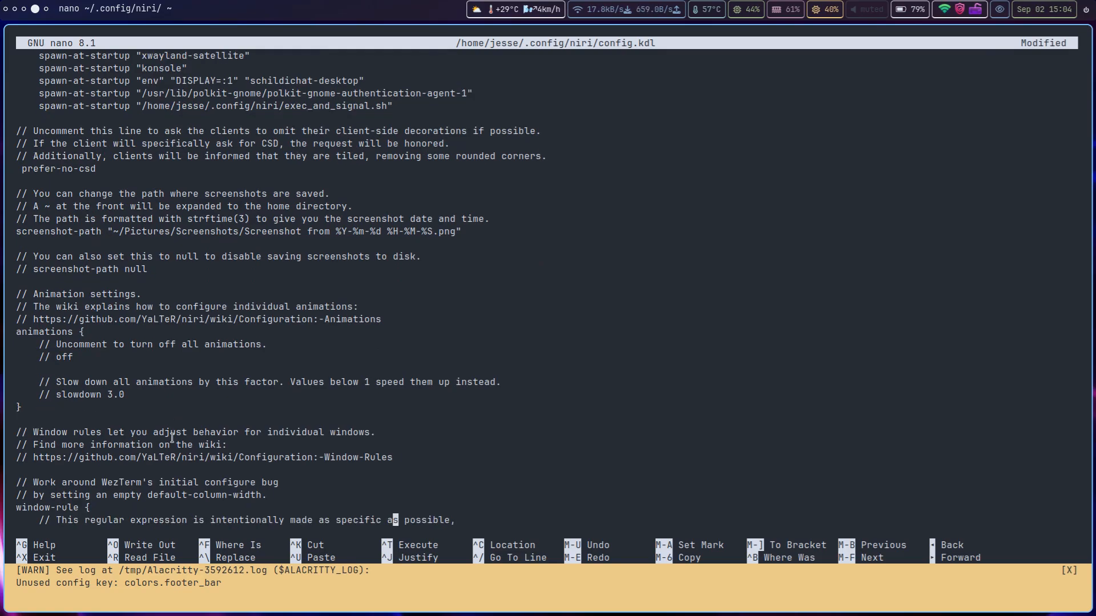
Step: Examine the WezTerm workaround window rule, including its app-id match and empty default-column-width
key("Down")
key("Down")
key("Down")
key("Down")
key("Down")
key("Down")
key("Down")
key("Down")
key("Down")
key("Down")
key("Down")
key("Down")
key("Down")
key("Up")
key("Up")
key("Up")
key("Up")
key("Up")
key("Up")
key("Up")
key("Up")
key("Up")
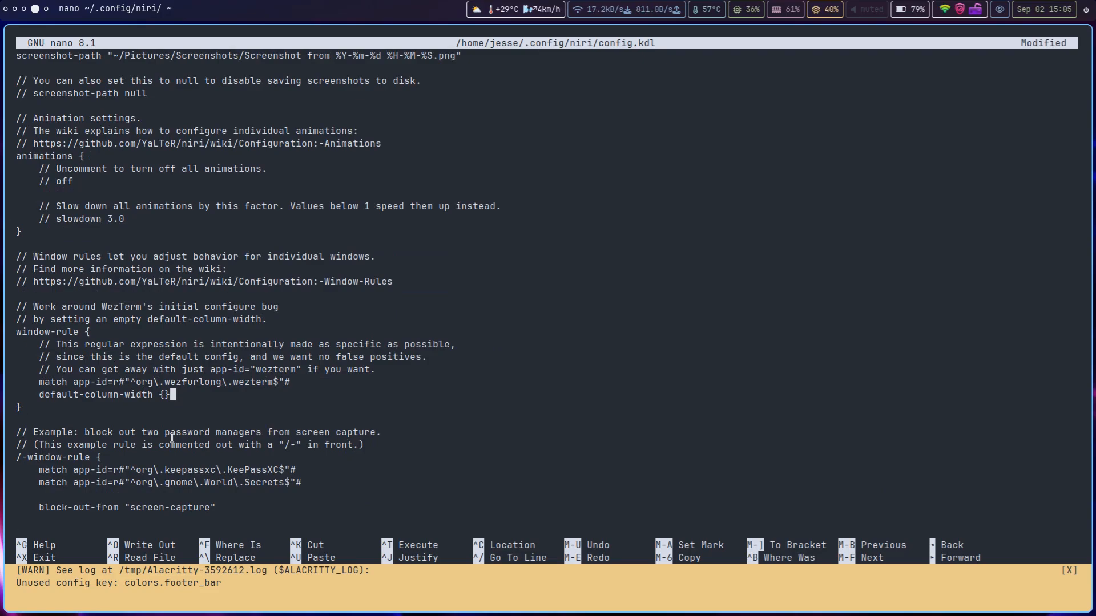
Step: Examine the commented-out example rule that blocks the KeePassXC and Secrets password managers from screen capture
scroll(172, 438, "down", 8)
key("Up")
key("Up")
key("Up")
key("Up")
key("Up")
key("Up")
key("Up")
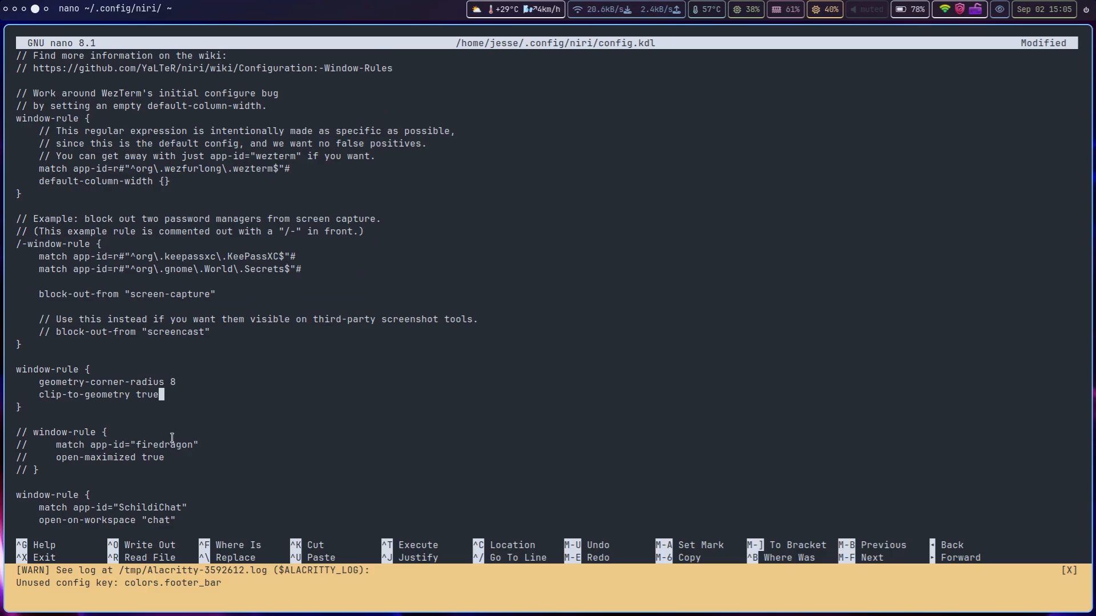
Step: Examine the window rules for corner radius and geometry clipping, the commented firedragon rule, and the SchildiChat workspace rule
key("Up")
key("Down")
key("Down")
key("Down")
key("Left")
key("Down")
key("Down")
key("End")
key("Down")
key("Down")
key("Down")
key("Down")
key("Down")
key("End")
key("Down")
key("Down")
key("Down")
key("Down")
key("Down")
key("Down")
key("Down")
key("Down")
key("Down")
key("Up")
key("Up")
key("Up")
key("Up")
key("Up")
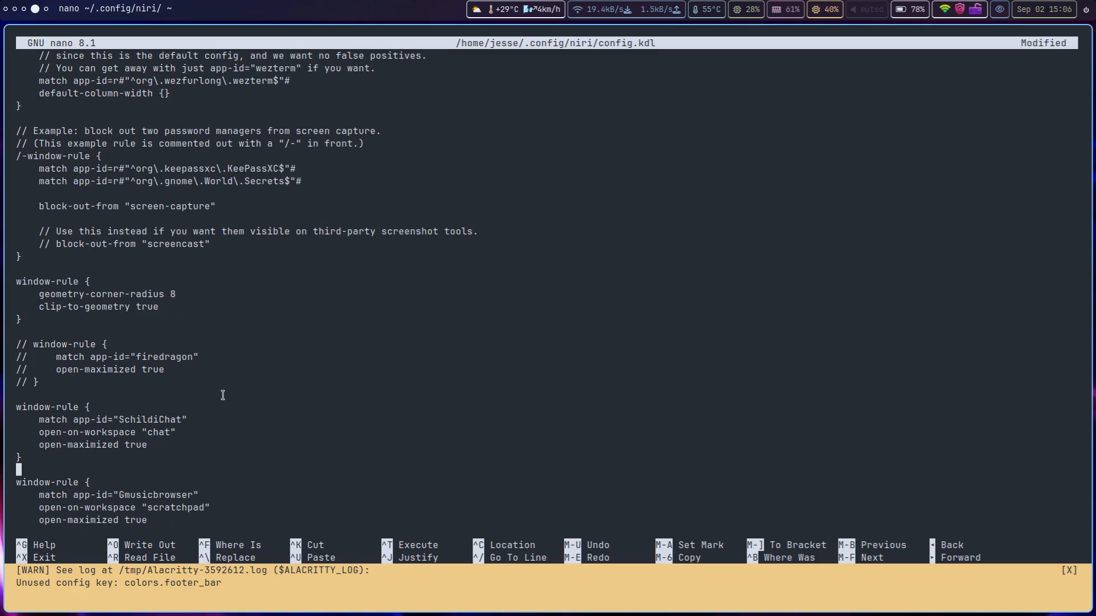
Step: Examine the Gmusicbrowser window rule that opens it maximized on the scratchpad workspace
key("Up")
key("Up")
key("Up")
key("Down")
key("Down")
key("Down")
key("Down")
key("Down")
key("Down")
key("Down")
key("Down")
key("Down")
key("Down")
key("Down")
key("Down")
key("Down")
key("Down")
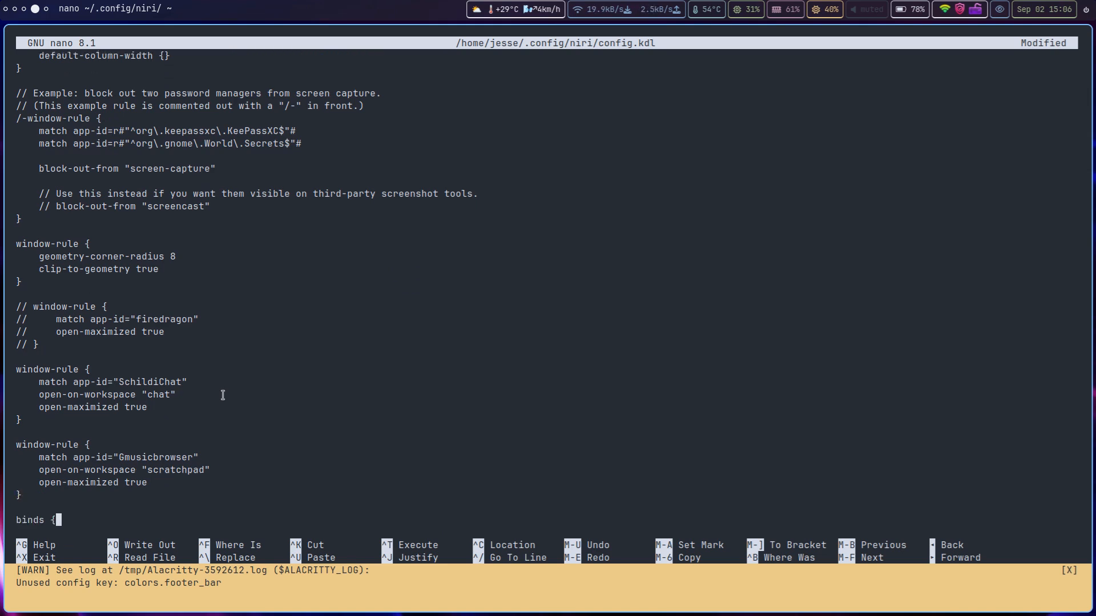
key("Up")
key("Up")
key("Up")
key("Up")
key("Up")
key("Up")
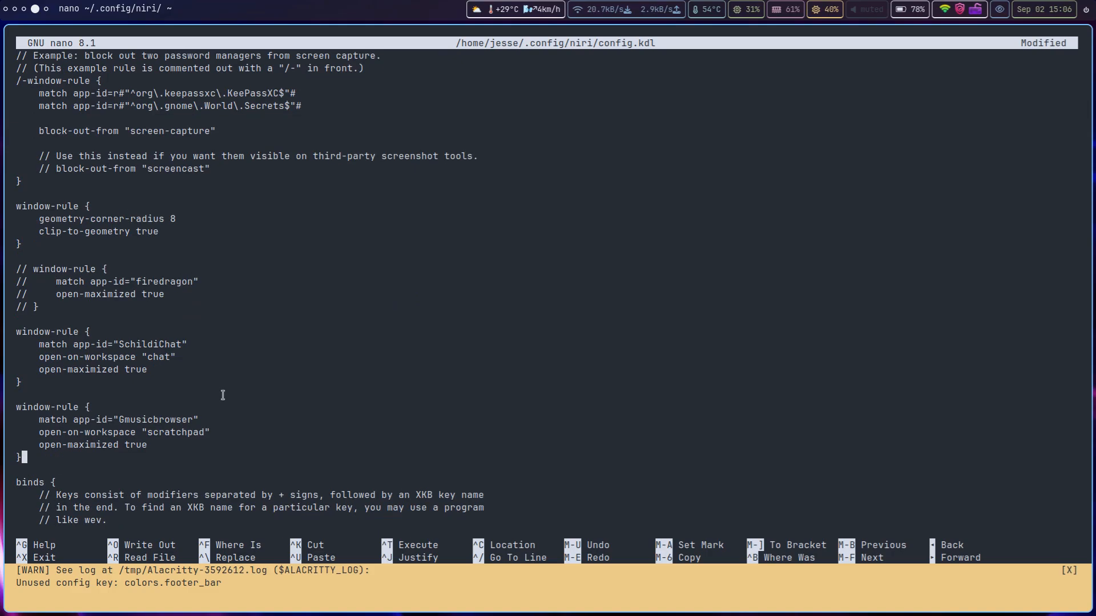
Step: Examine the binds block's comments on key names and Mod, the hotkey overlay bind, and the first program-launching binds
key("Right")
key("Left")
key("Down")
key("Down")
key("Down")
key("Down")
key("Down")
key("Down")
key("Down")
key("Down")
key("Down")
key("Down")
key("Down")
key("Down")
key("Down")
key("Down")
key("Down")
key("Down")
key("Down")
key("Down")
key("Down")
key("Down")
key("Down")
key("Down")
key("Down")
key("Down")
key("Down")
key("Down")
key("Up")
key("Up")
key("Up")
key("Up")
key("Up")
key("Up")
key("Up")
key("Up")
key("Up")
key("Up")
key("Up")
key("Down")
key("Down")
key("Down")
key("Down")
key("Down")
key("Down")
key("Down")
key("Down")
key("Down")
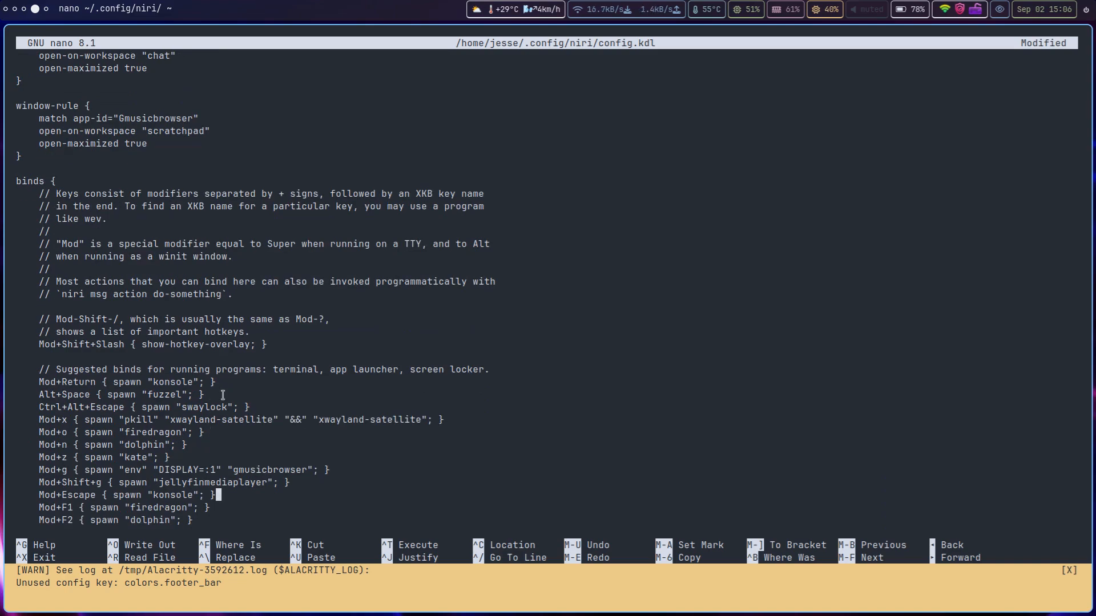
Step: Examine the Mod plus function-key launch binds, the emote bind and the commented shell command example
key("Down")
key("Down")
key("Down")
key("Down")
key("Down")
key("Down")
key("Down")
key("Down")
key("Down")
key("Down")
key("Down")
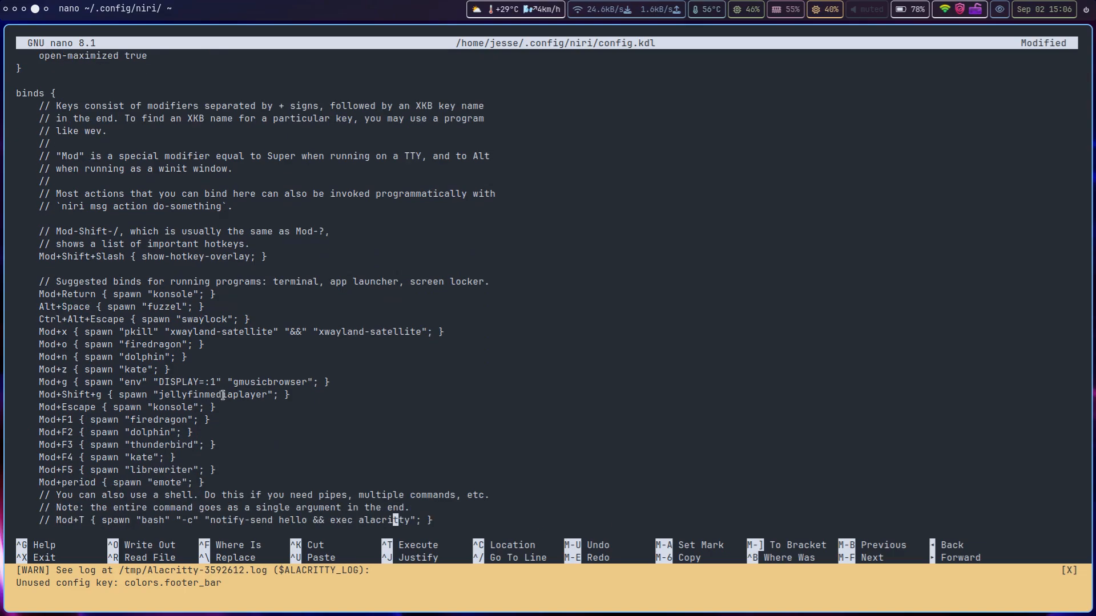
Step: Examine the example volume-key binds and the Mod+x bind that restarts xwayland-satellite
key("Down")
key("Down")
key("Down")
key("Up")
key("Up")
key("Up")
key("Up")
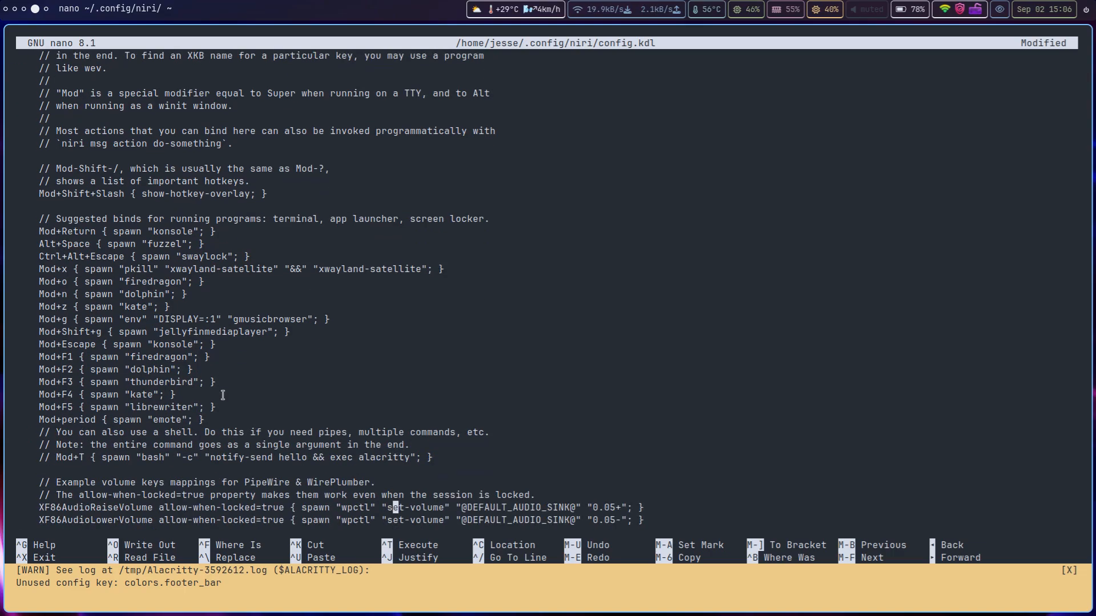
key("Up")
key("Right")
key("Right")
key("Right")
key("Right")
key("Right")
key("Right")
key("Right")
key("Down")
key("Up")
key("Up")
key("Up")
key("Up")
key("Up")
key("Up")
key("Up")
key("Up")
key("Up")
key("Up")
key("Up")
key("Up")
key("Up")
key("Up")
key("Up")
key("Up")
key("End")
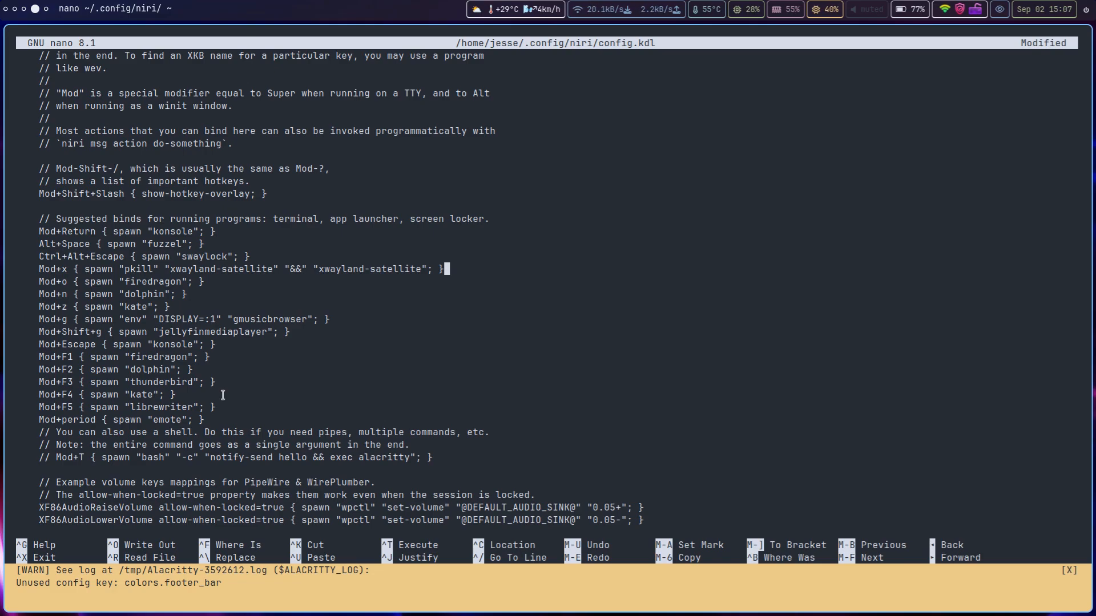
Step: Switch the window focus back and forth between the config editor and the neighbouring Konsole window
key("super+Up")
key("super+Down")
key("super+Down")
key("super+Up")
key("super+Right")
key("super+Left")
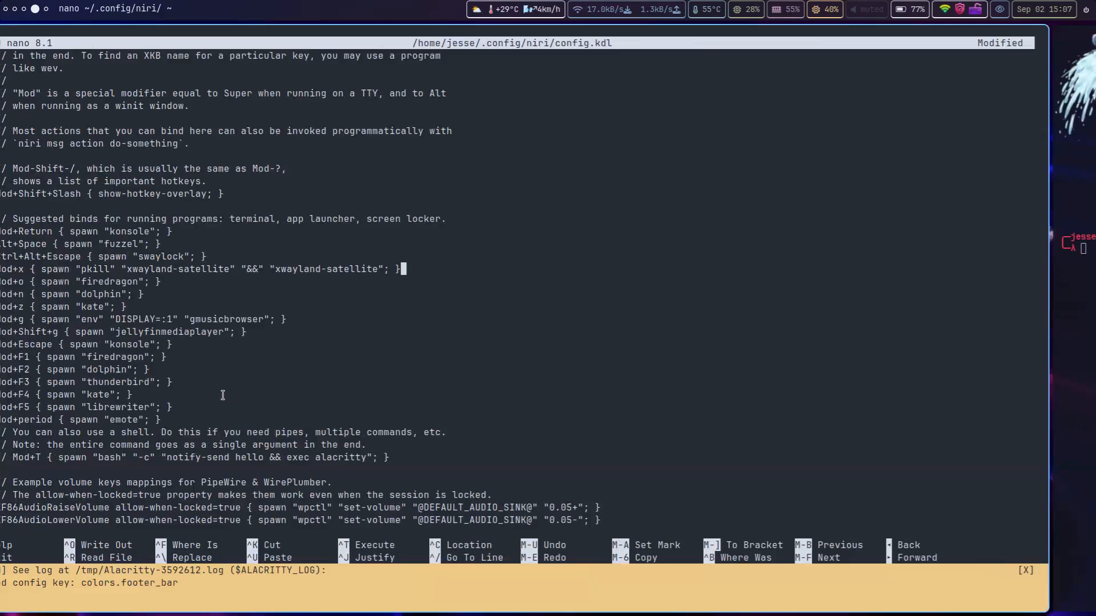
key("super+Right")
key("super+Left")
key("super+Right")
key("super+Left")
key("super+Left")
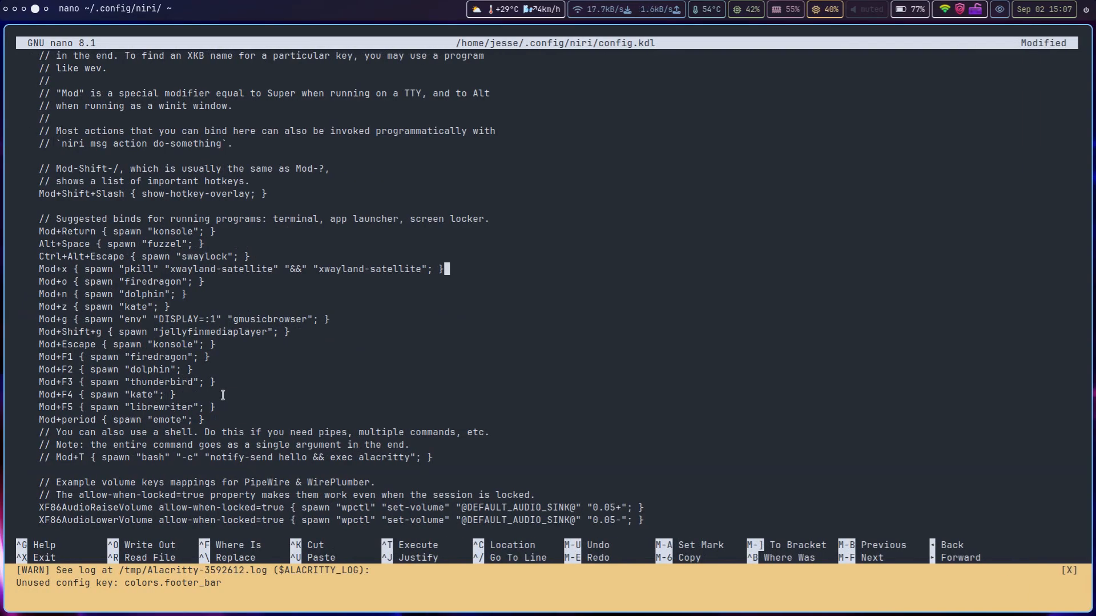
key("super+Right")
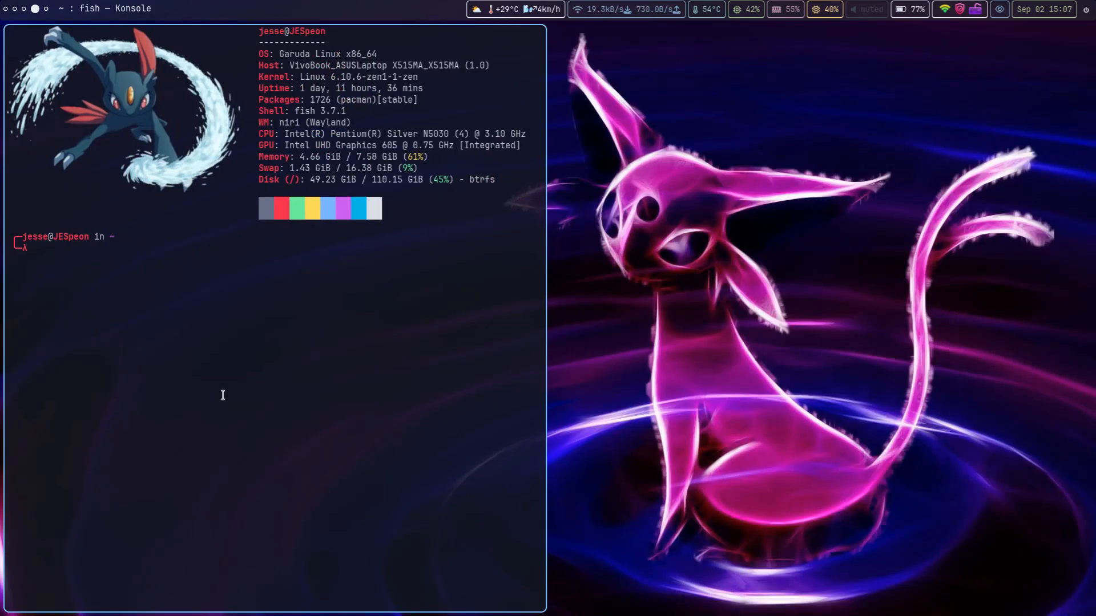
key("super+Left")
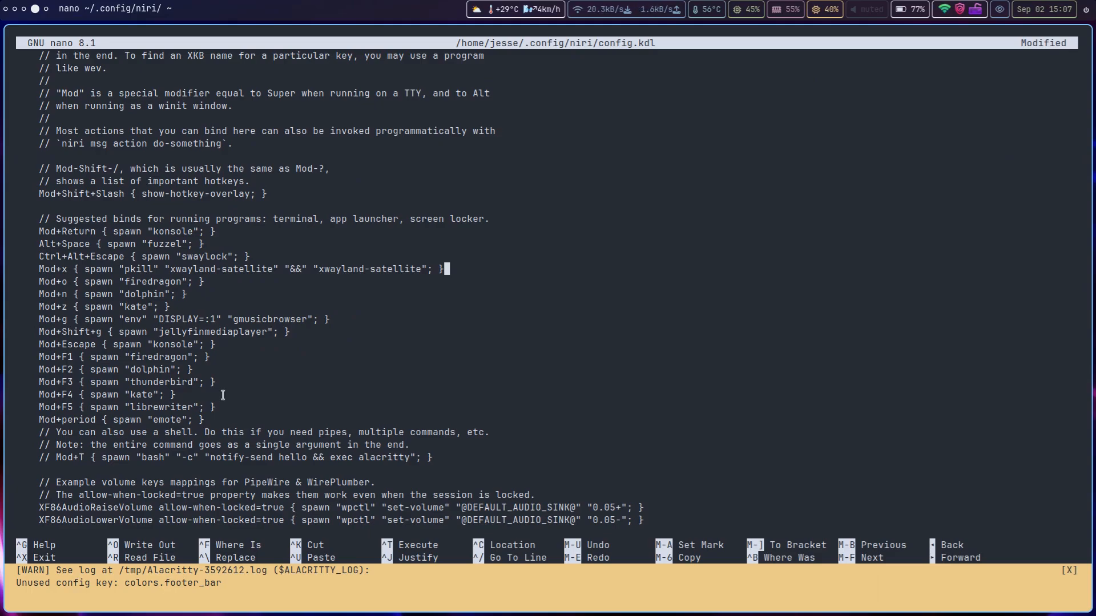
Step: Examine the launch binds for firedragon, dolphin and kate down to the Mod+g bind
key("Down")
key("Down")
key("Down")
key("Up")
key("Up")
key("Down")
key("Down")
key("Up")
key("Down")
key("Up")
key("Up")
key("Down")
key("Down")
key("Down")
Step: Examine the Mod+g bind's arguments, from the env command and DISPLAY=:1 to gmusicbrowser
key("Left")
key("Left")
key("Left")
key("Left")
key("Right")
key("Left")
key("Left")
key("Left")
key("Left")
key("Left")
key("Left")
key("Left")
key("Left")
key("Left")
key("Left")
key("Left")
key("Left")
key("Left")
key("Left")
key("Left")
key("Left")
key("Left")
key("Left")
key("Left")
key("Left")
key("Left")
key("Left")
key("Left")
key("Left")
key("Left")
key("Left")
key("Left")
key("Left")
key("Left")
key("Right")
key("Right")
key("Right")
key("Right")
key("Right")
key("Right")
key("Right")
key("Right")
key("Right")
key("Right")
key("Right")
key("Right")
key("Right")
key("Right")
key("Right")
key("Right")
key("Right")
key("Right")
key("Right")
Step: Show the fuzzel application launcher and dismiss it without starting anything
key("alt+space")
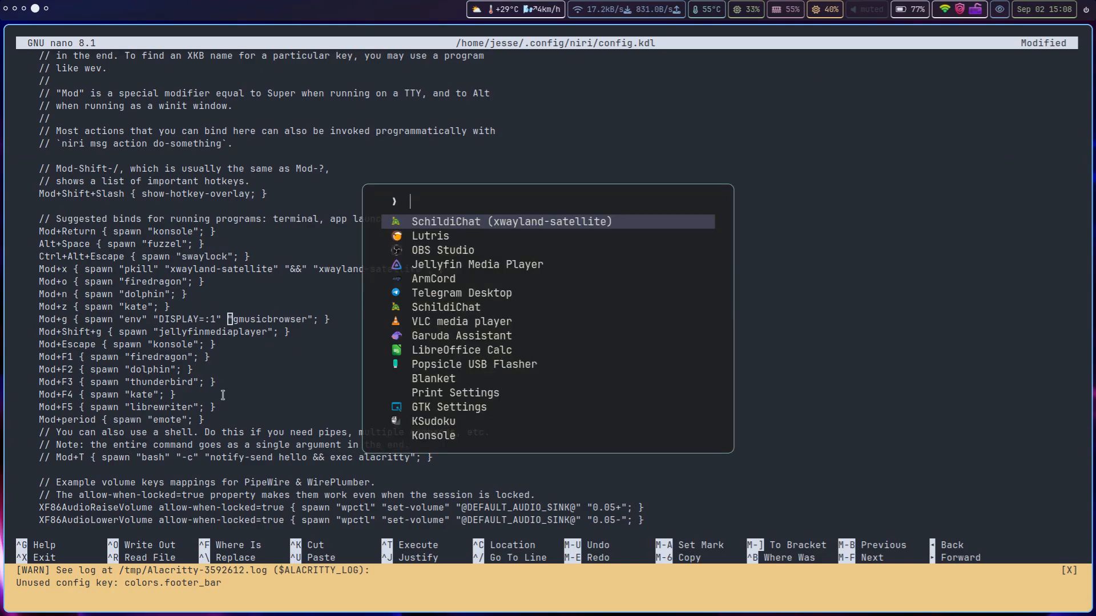
key("Escape")
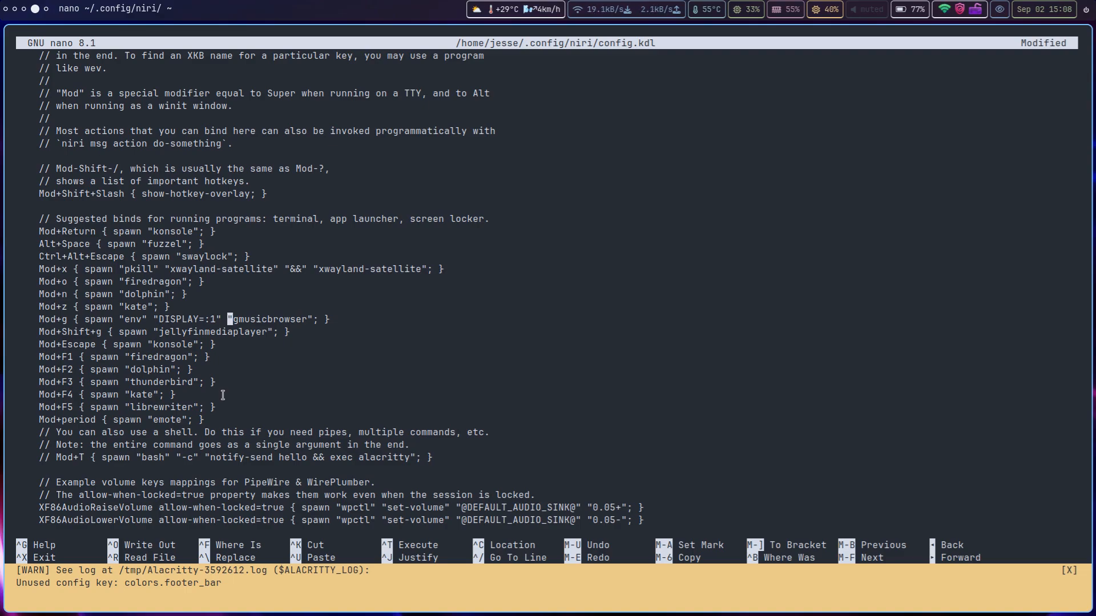
key("Right")
key("Right")
Step: Open a new Konsole terminal window and expand it to the full screen width
key("alt+Return")
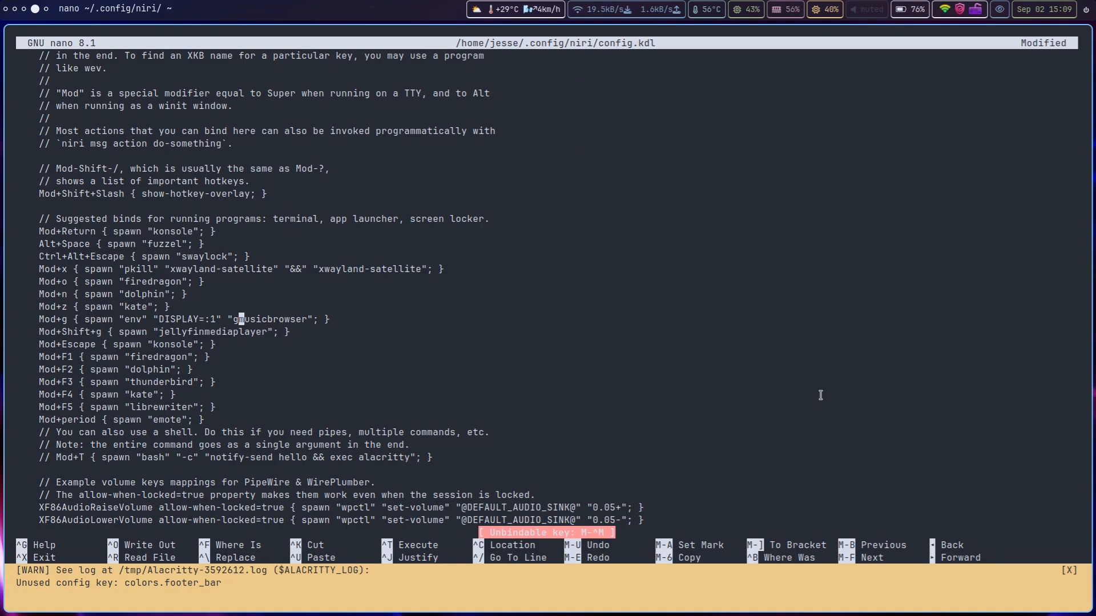
key("super+Return")
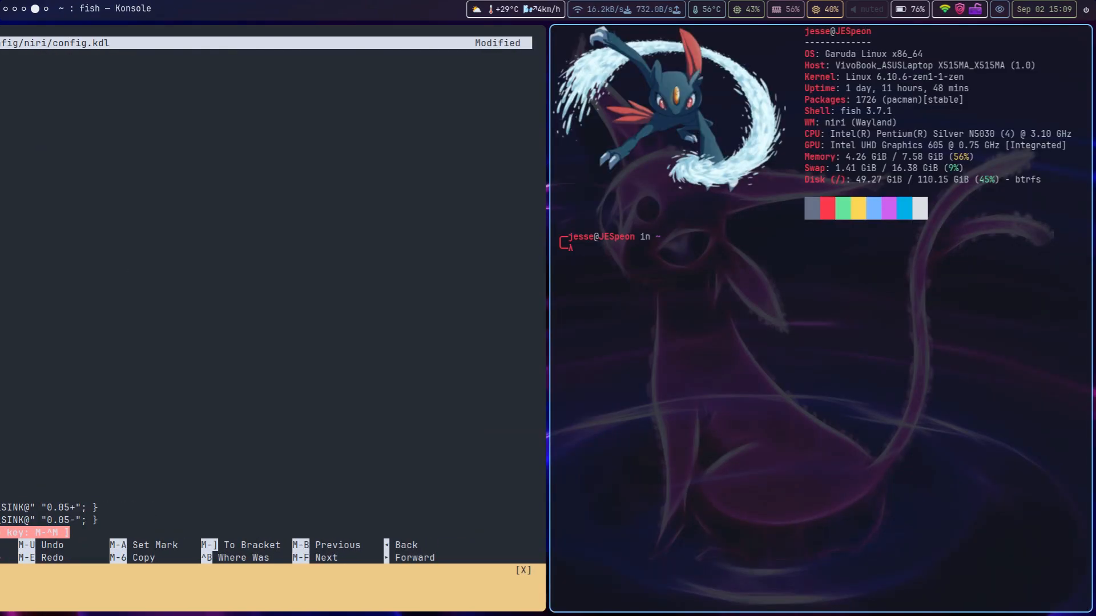
key("super+f")
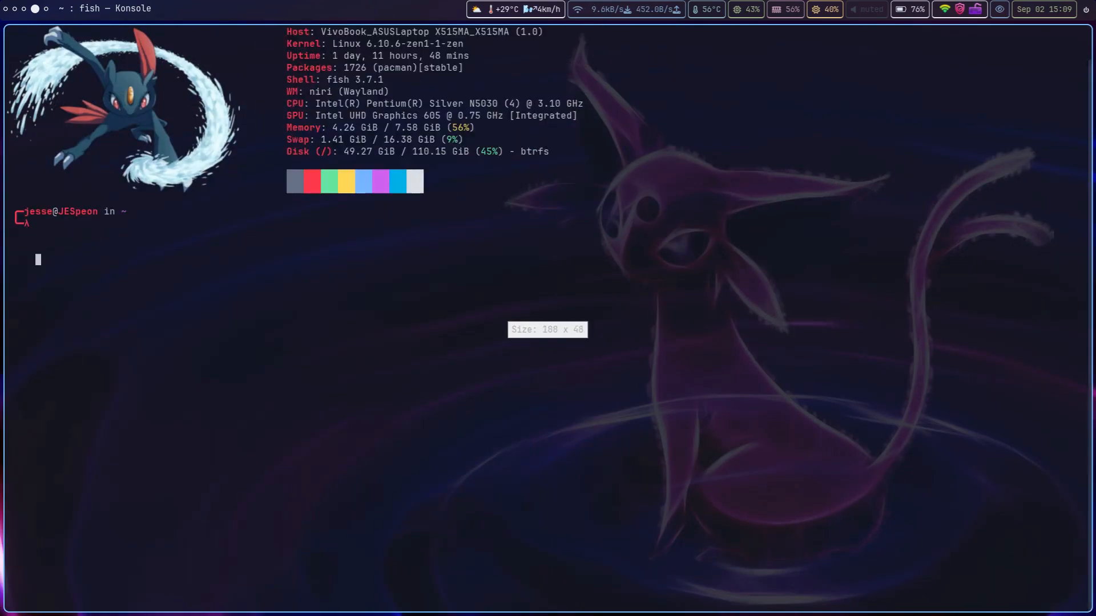
Step: Try to launch gmusicbrowser from the terminal without a display variable
type("gmusicm")
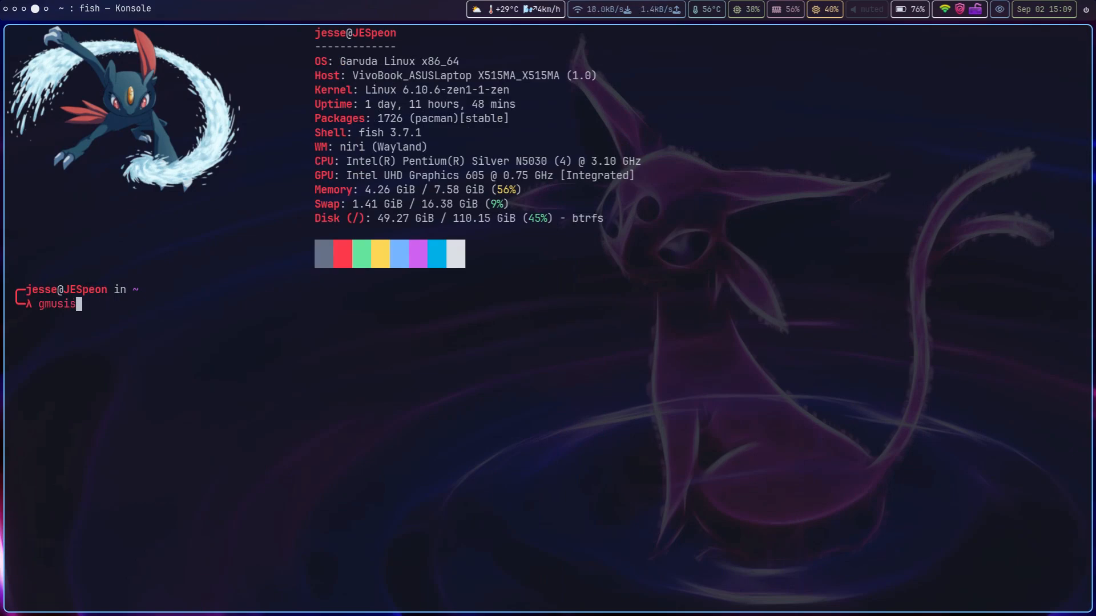
key("BackSpace")
type("browser")
key("Return")
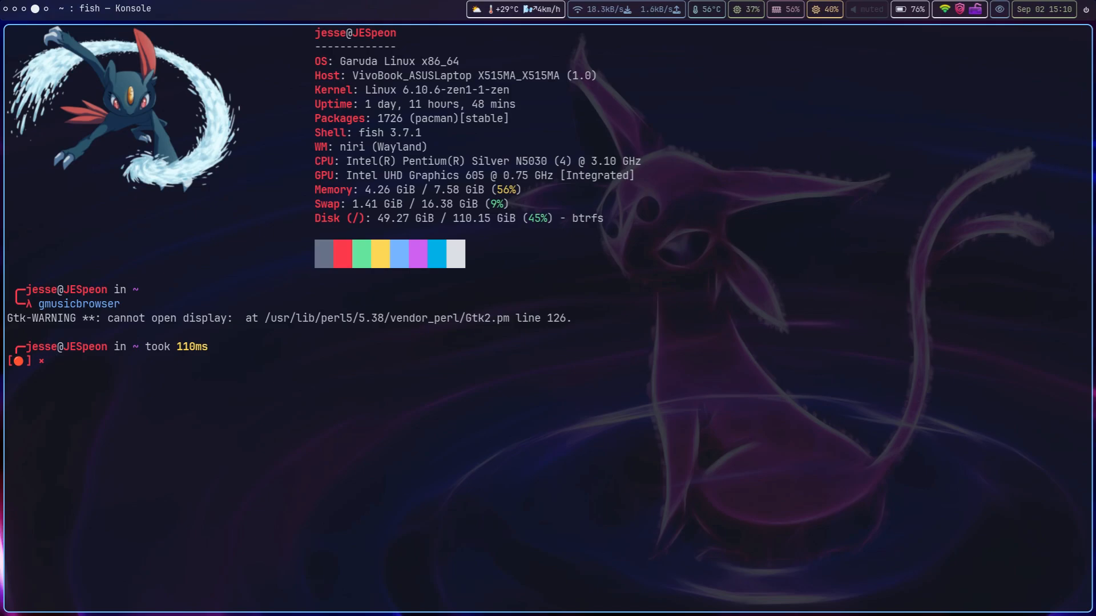
Step: Run "env DISPLAY=:1 gmusicbrowser" in the terminal
type("env DISPLAY=:1 gmusic")
key("Right")
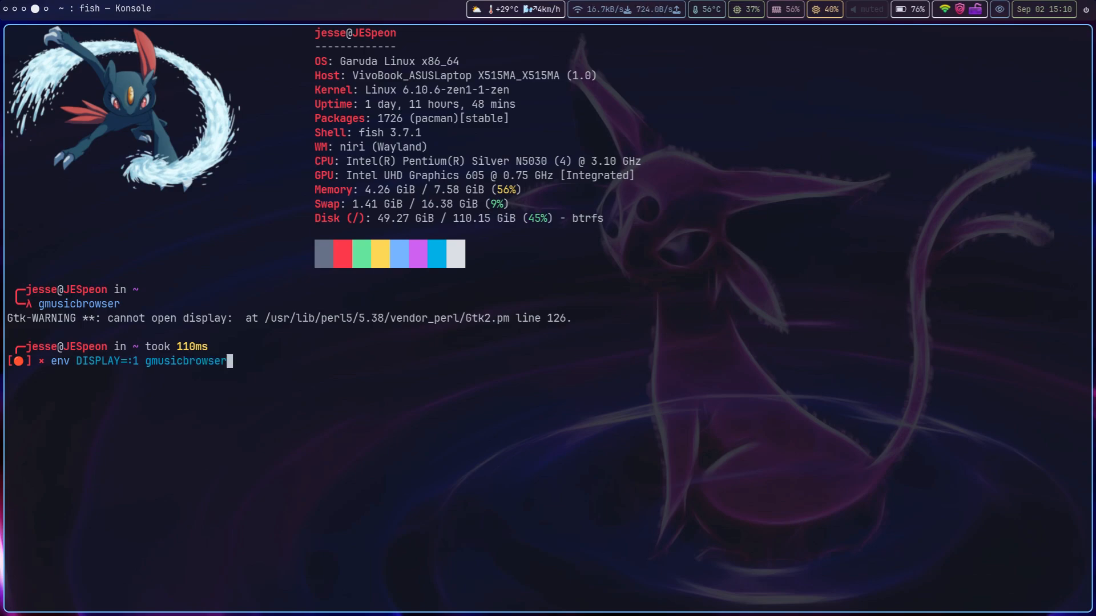
key("Return")
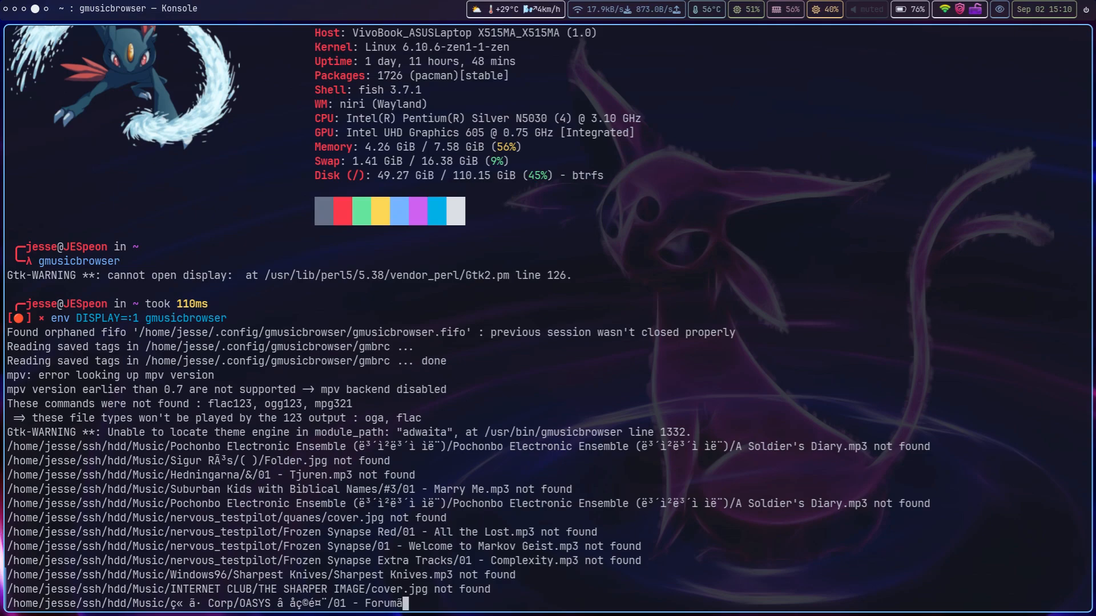
Step: View the gmusicbrowser window on workspace 1, then return to the terminal on workspace 4 and stop the program
key("super+1")
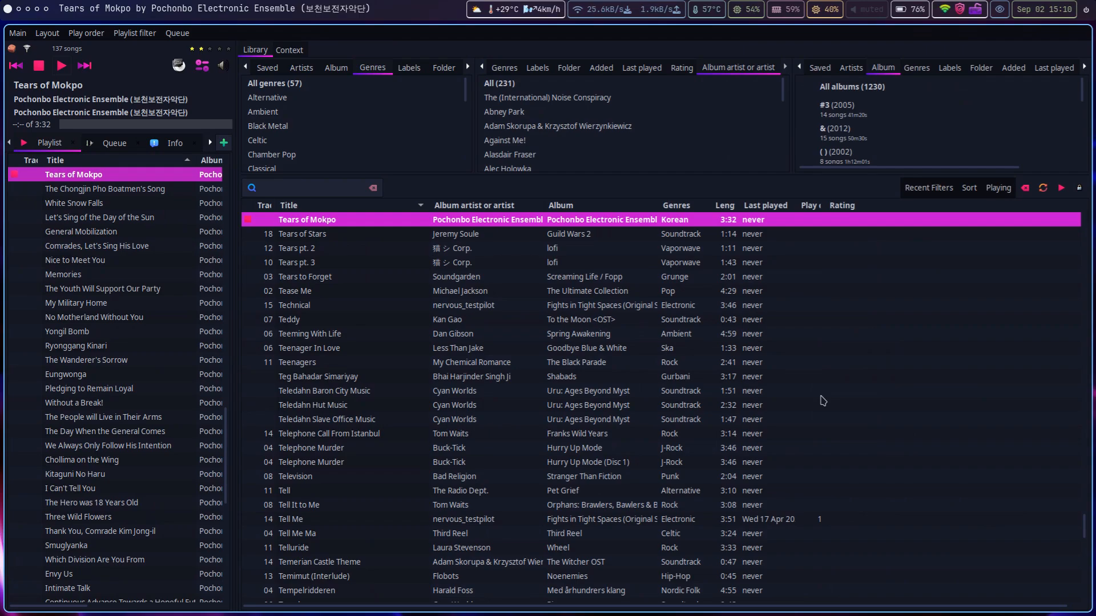
key("super+4")
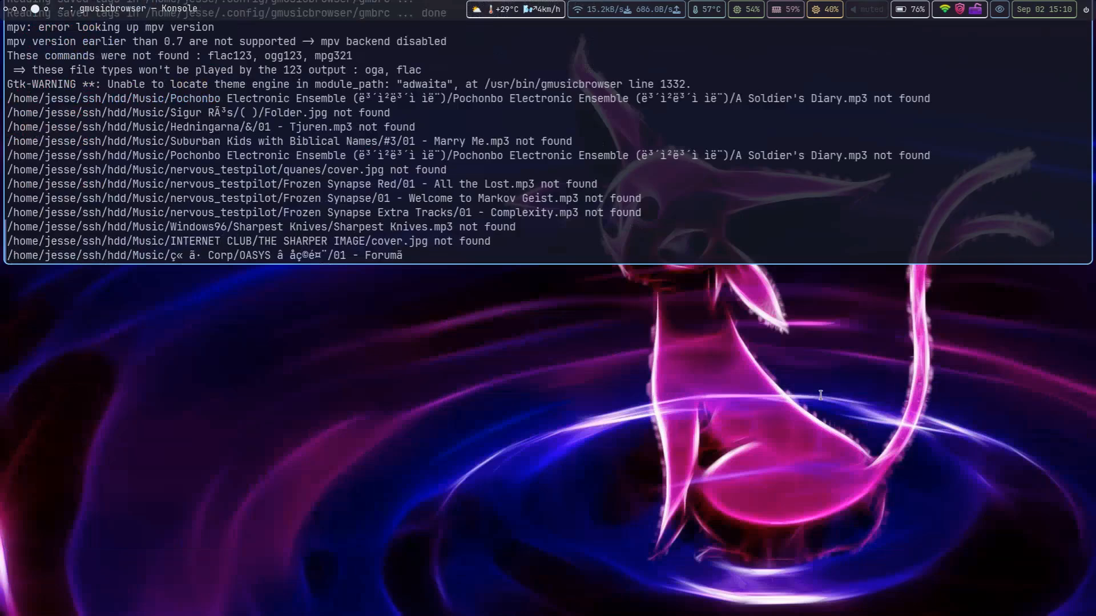
key("ctrl+c")
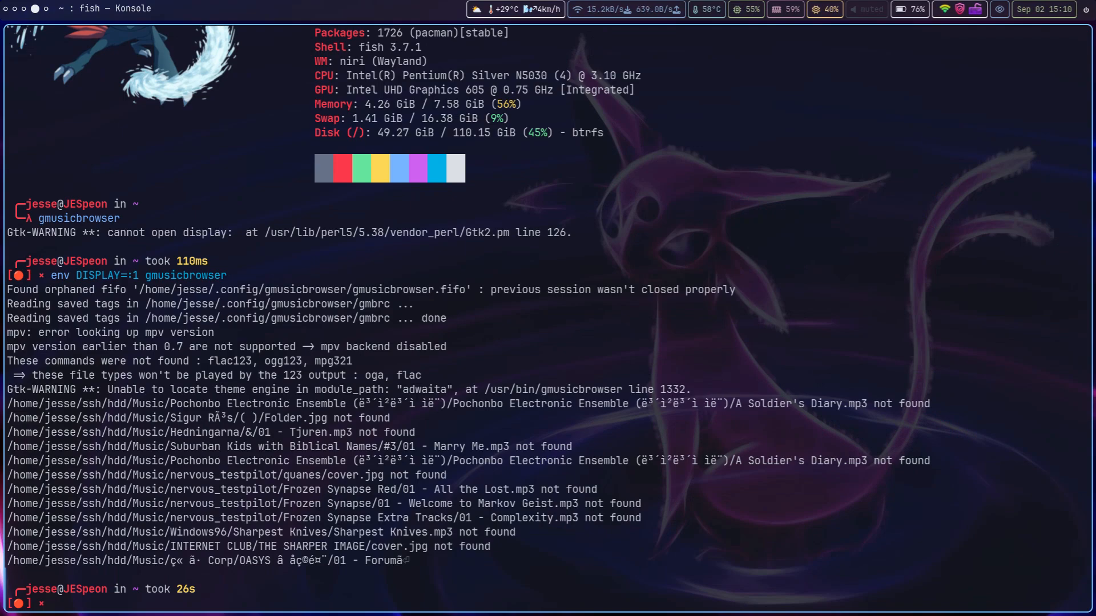
Step: Look at the SchildiChat (xwayland-satellite) entry in the application launcher and dismiss the launcher
key("super+d")
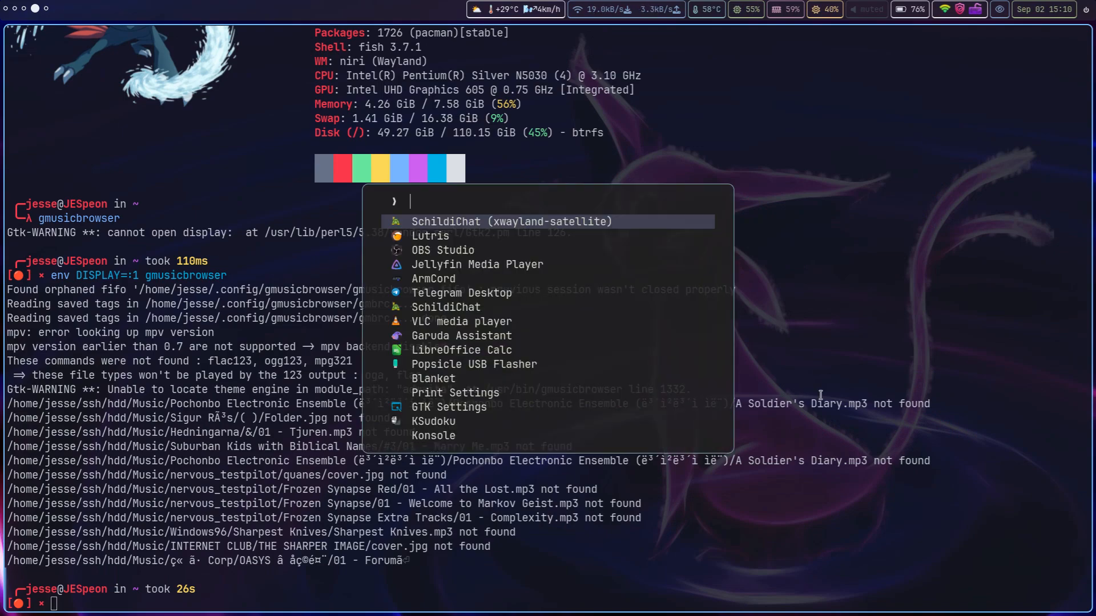
key("Down")
key("Up")
key("Escape")
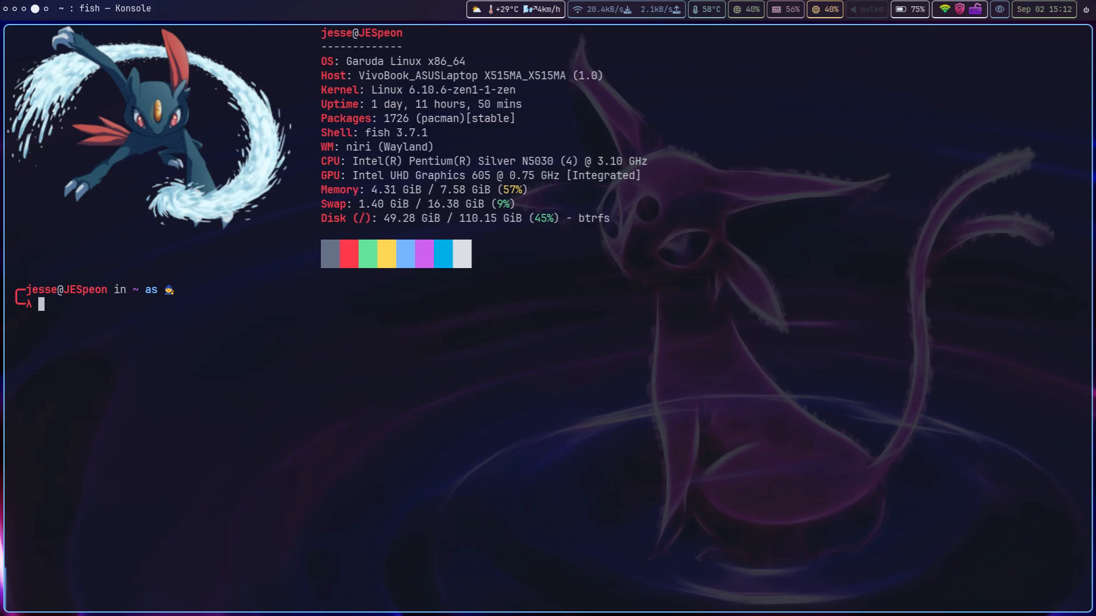
Step: Change to the /usr/share/applications directory and list its files
type("cd /")
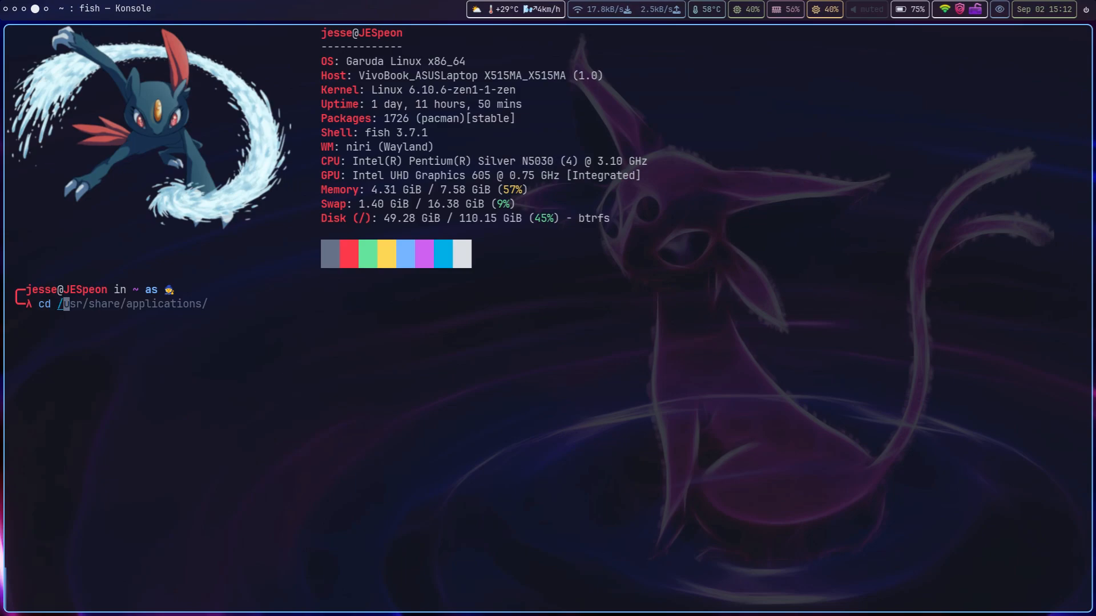
type("usr/share/applications")
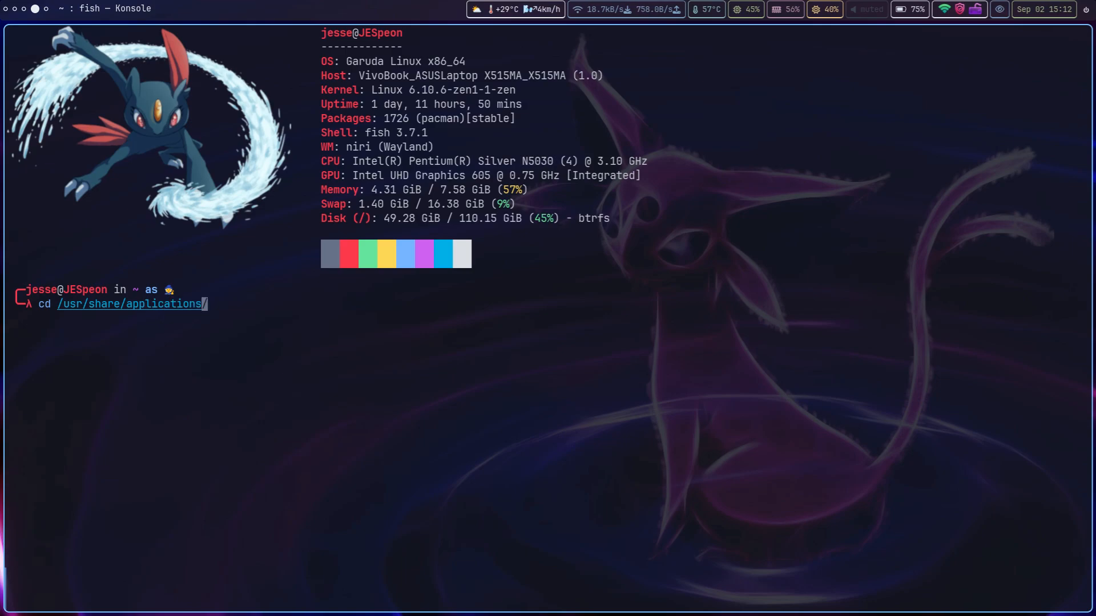
key("Return")
type("ls")
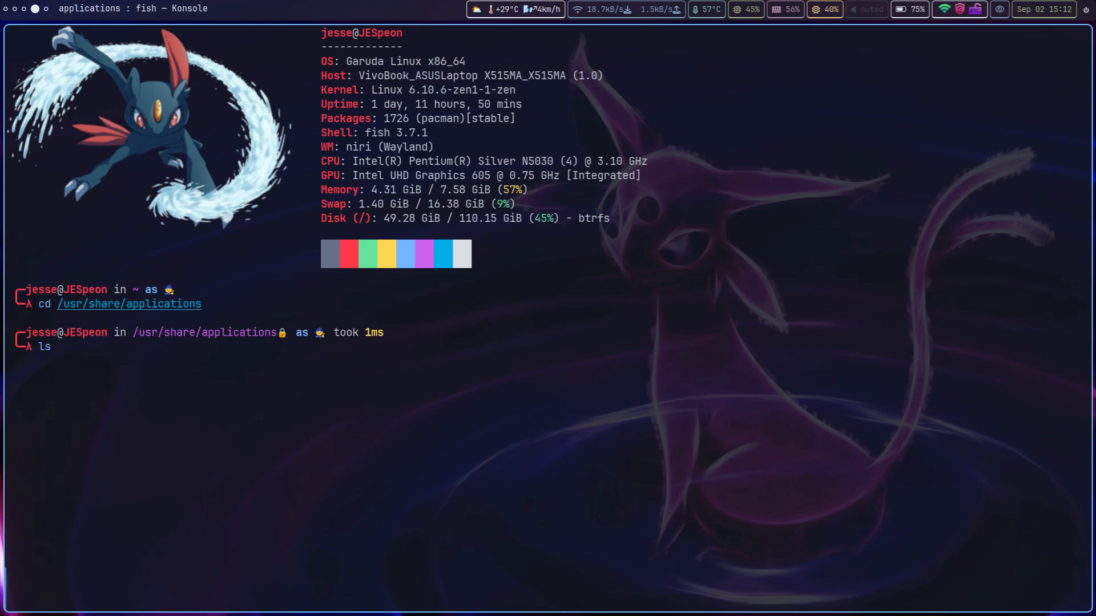
key("Return")
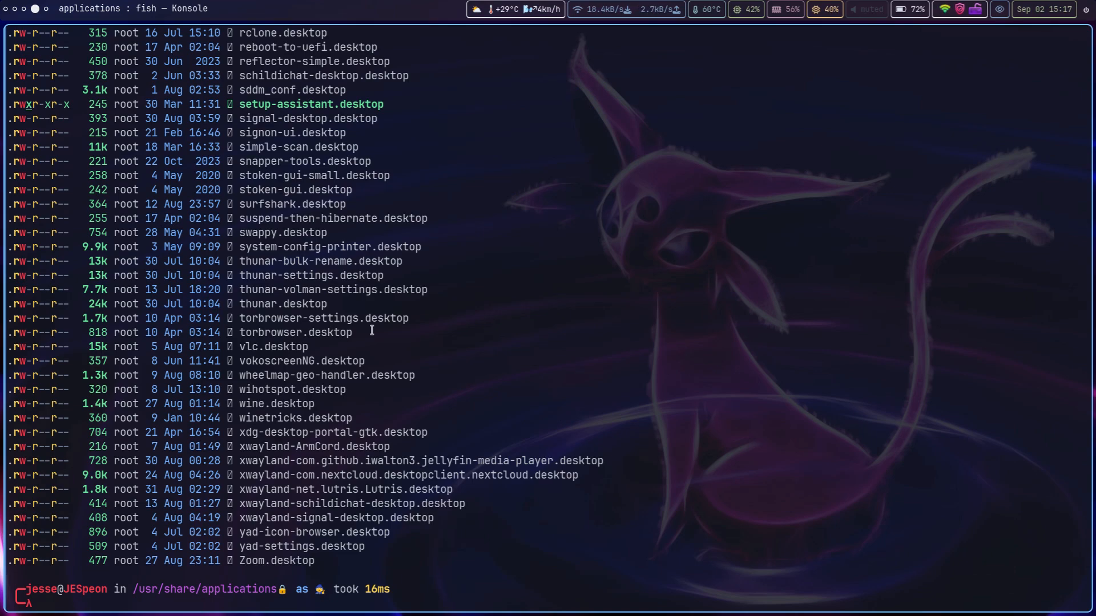
Step: Find gmusicbrowser.desktop in the directory listing and highlight its name
scroll(378, 300, "up", 15)
scroll(378, 299, "up", 20)
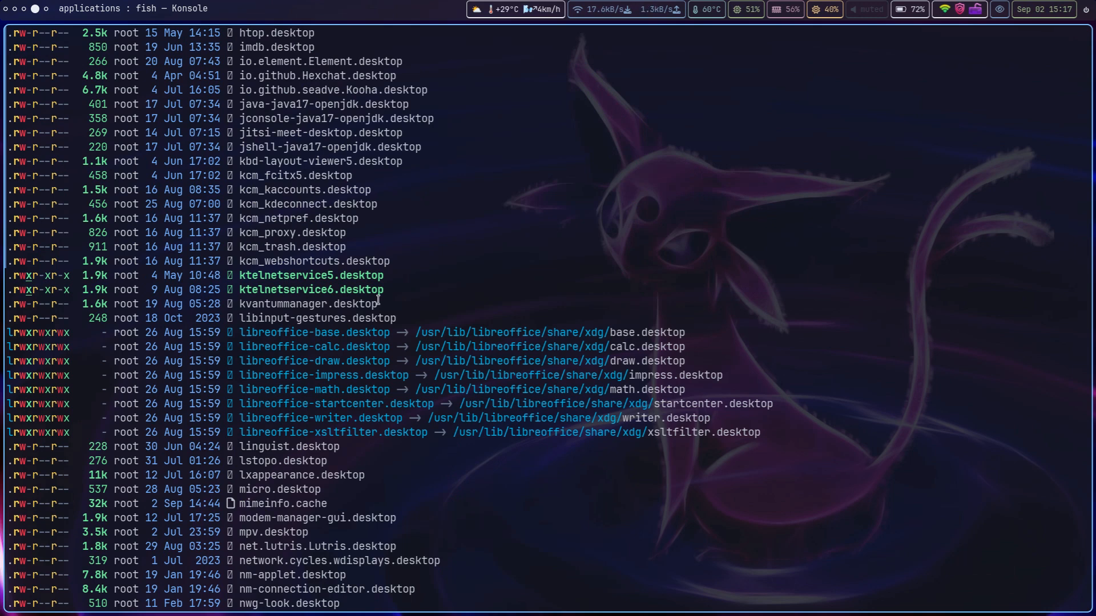
scroll(378, 300, "up", 4)
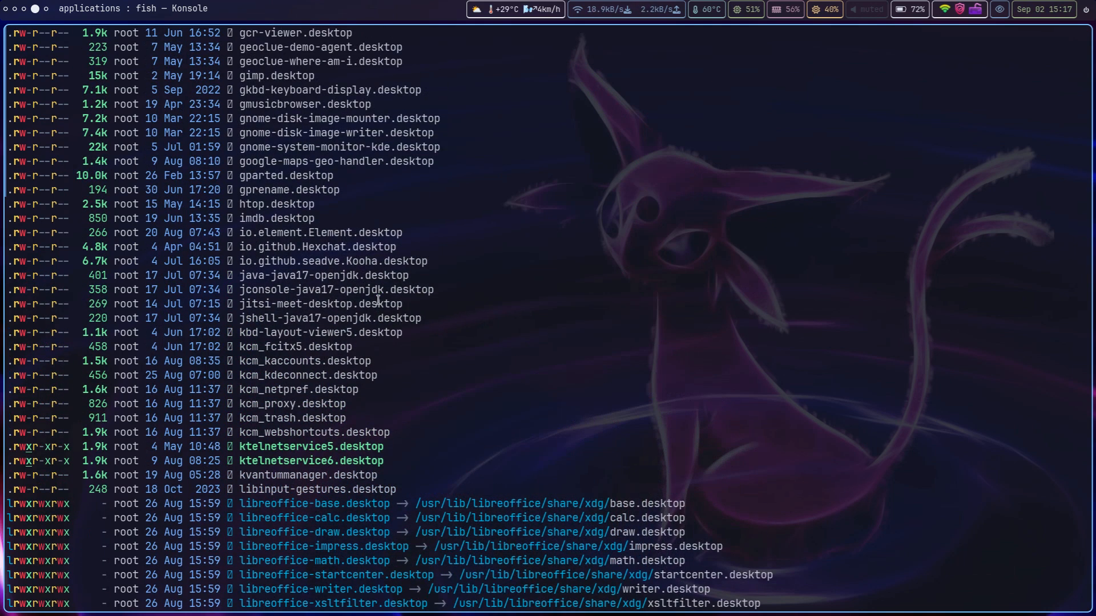
left_click_drag(369, 105, 237, 105)
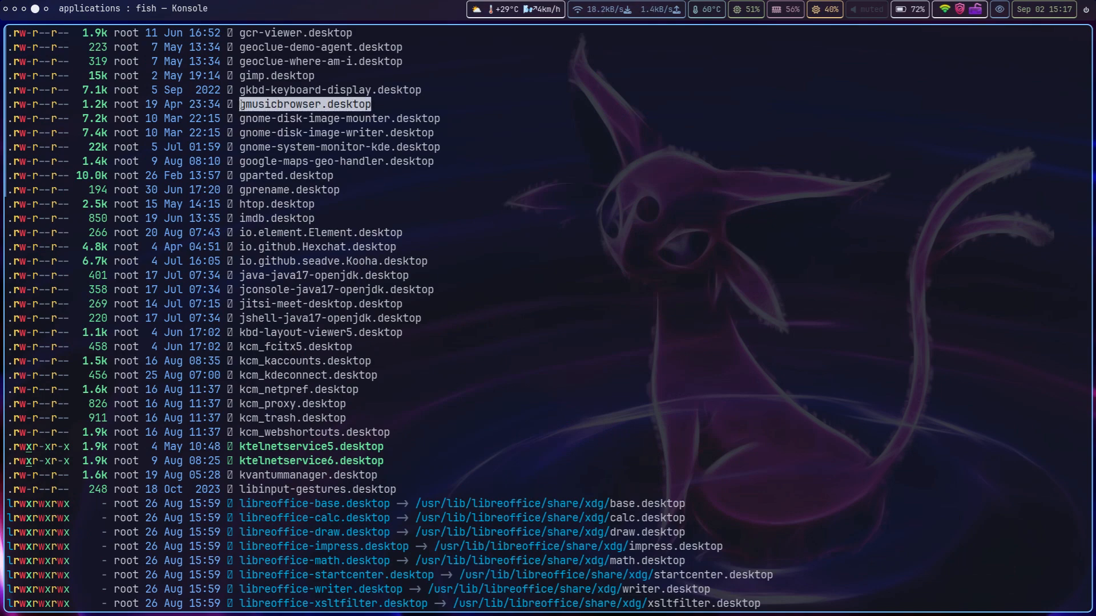
left_click(241, 105)
scroll(303, 173, "down", 20)
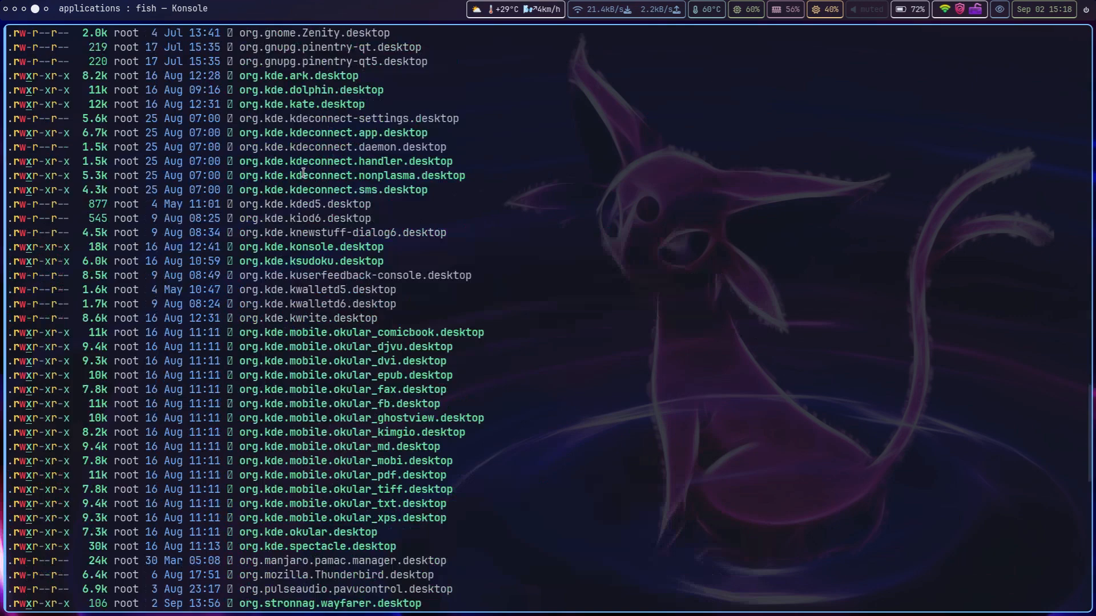
Step: Open gmusicbrowser.desktop in nano with root privileges
type("sudo")
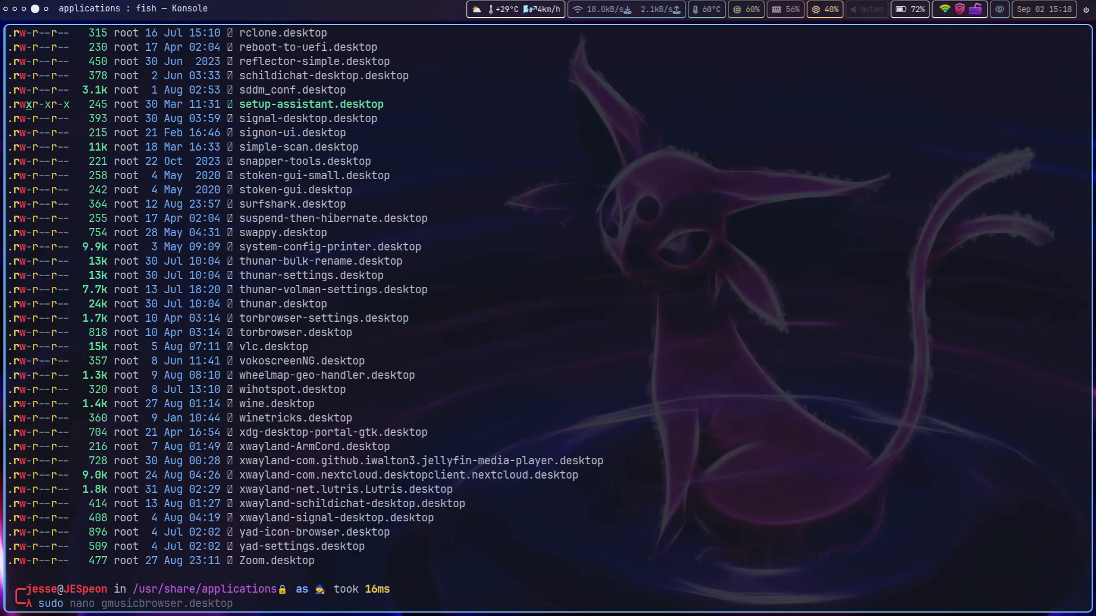
type("nano gmu")
key("Right")
key("Return")
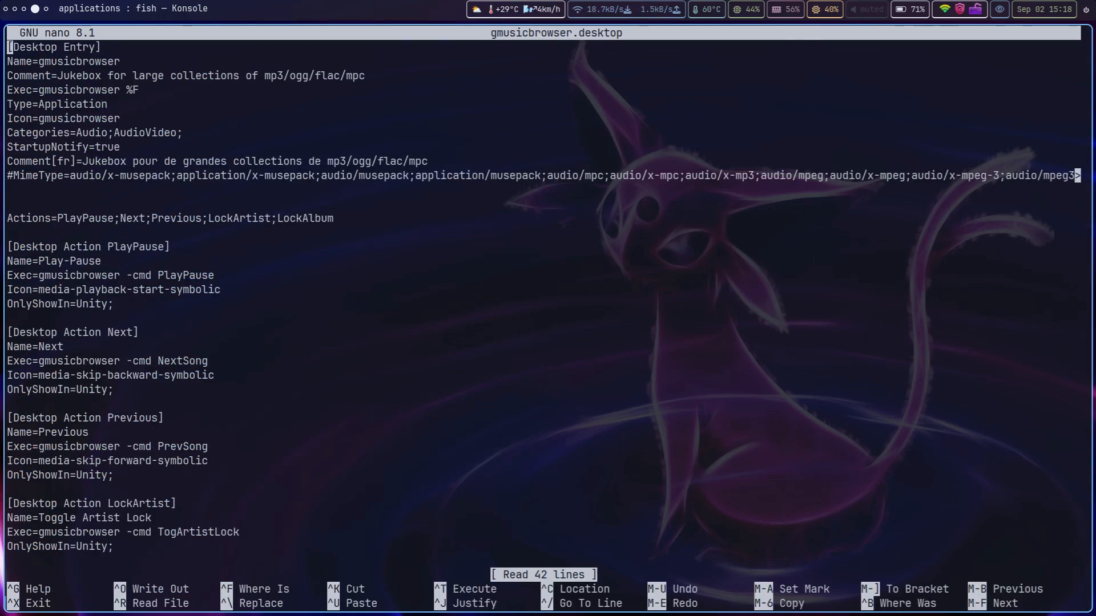
Step: Insert "env DISPLAY=:1" before gmusicbrowser in the Exec line of the main Desktop Entry section
key("Down")
key("Down")
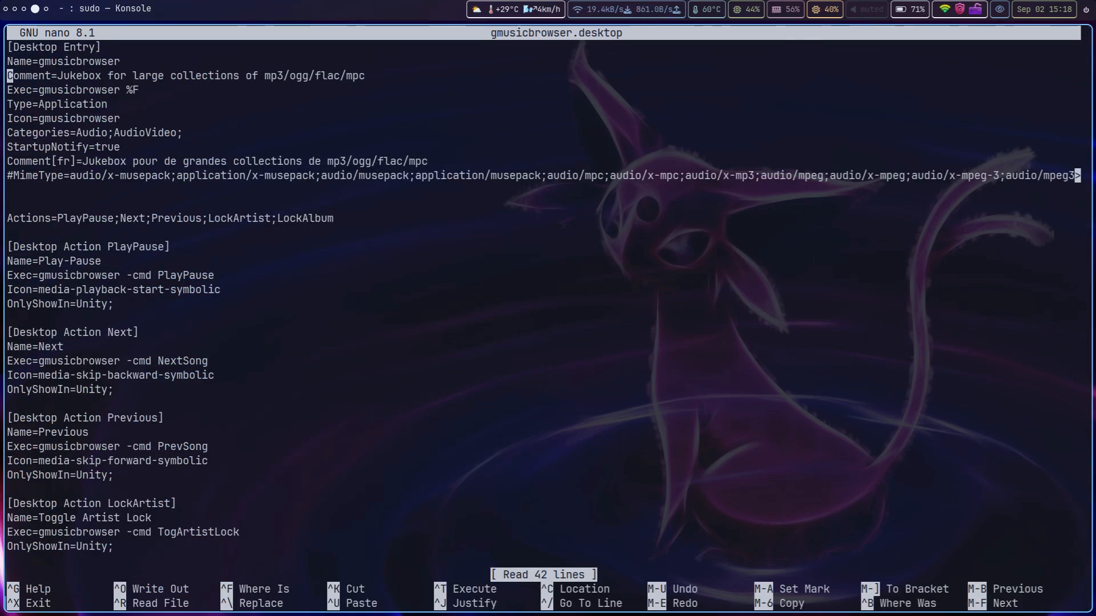
key("Down")
key("Right")
key("Right")
key("Right")
key("Right")
key("Right")
type("env")
type(" DISPL")
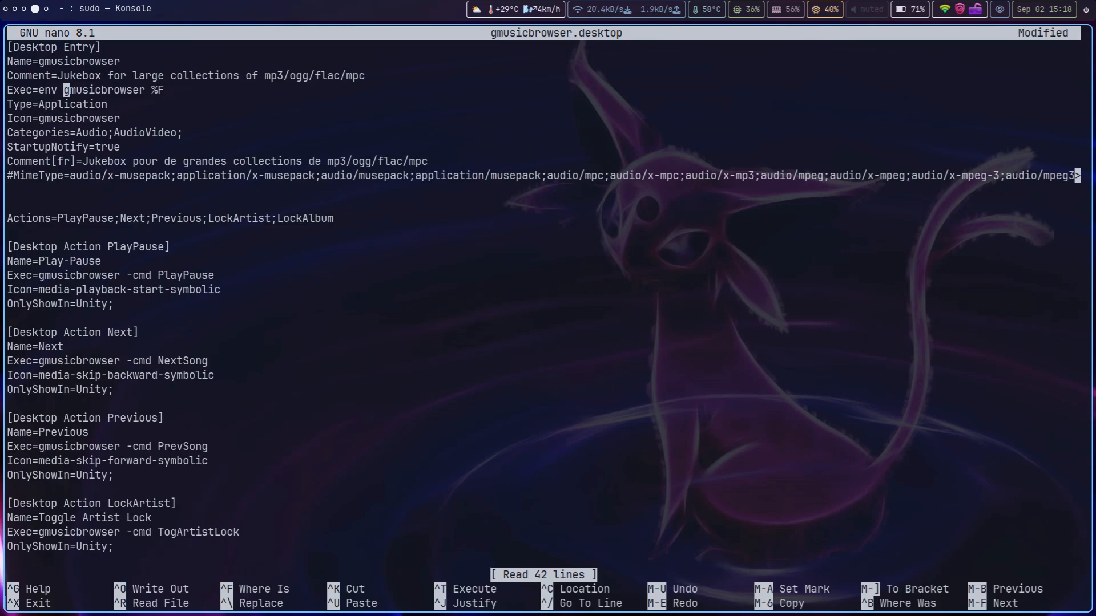
type("AY=:1")
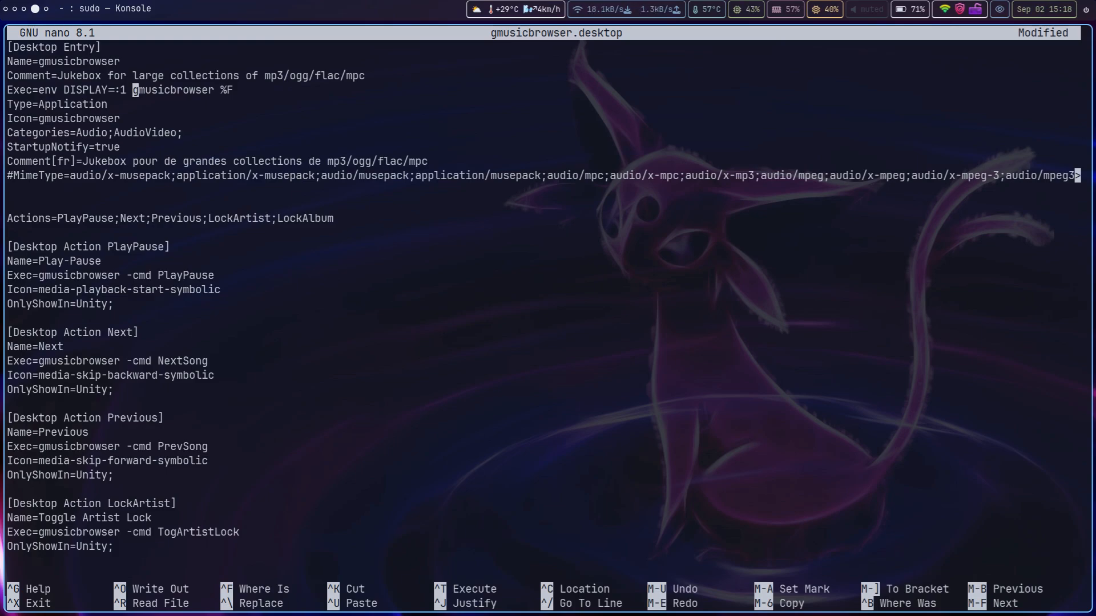
Step: Append "(xwayland-satellite)" to the Name line of the main Desktop Entry section
key("Up")
key("Left")
key("Left")
key("Left")
key("Left")
key("Left")
key("Left")
key("Left")
key("Left")
key("Left")
key("Left")
key("Left")
key("End")
type("(xwayland-satellite)")
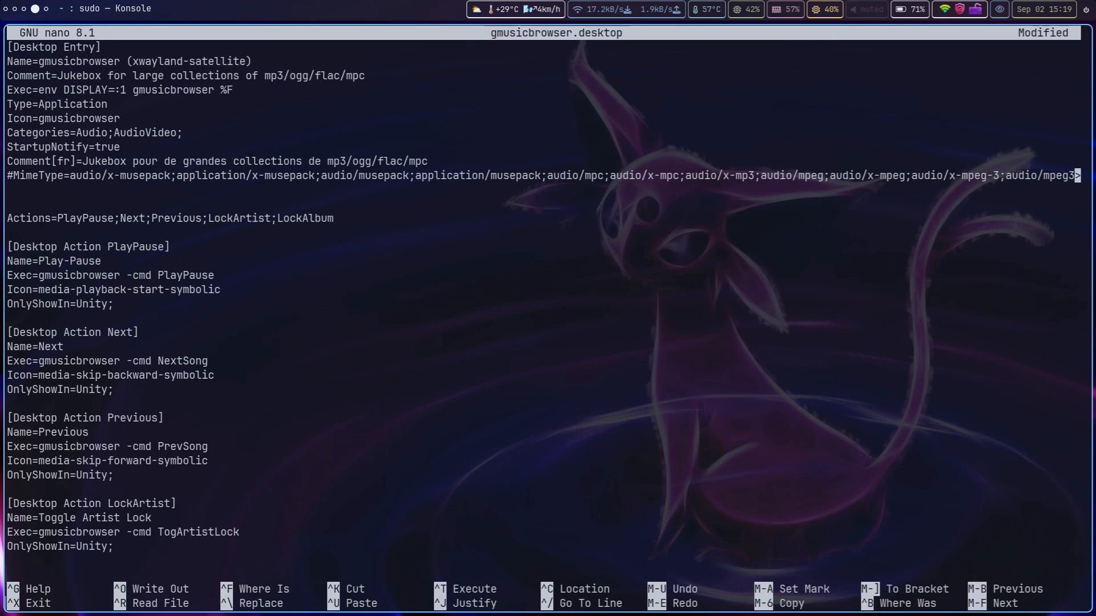
Step: Save the edited desktop file under the different name xwayland-gmusicbrowser.desktop and exit nano
key("Down")
key("Down")
key("ctrl+x")
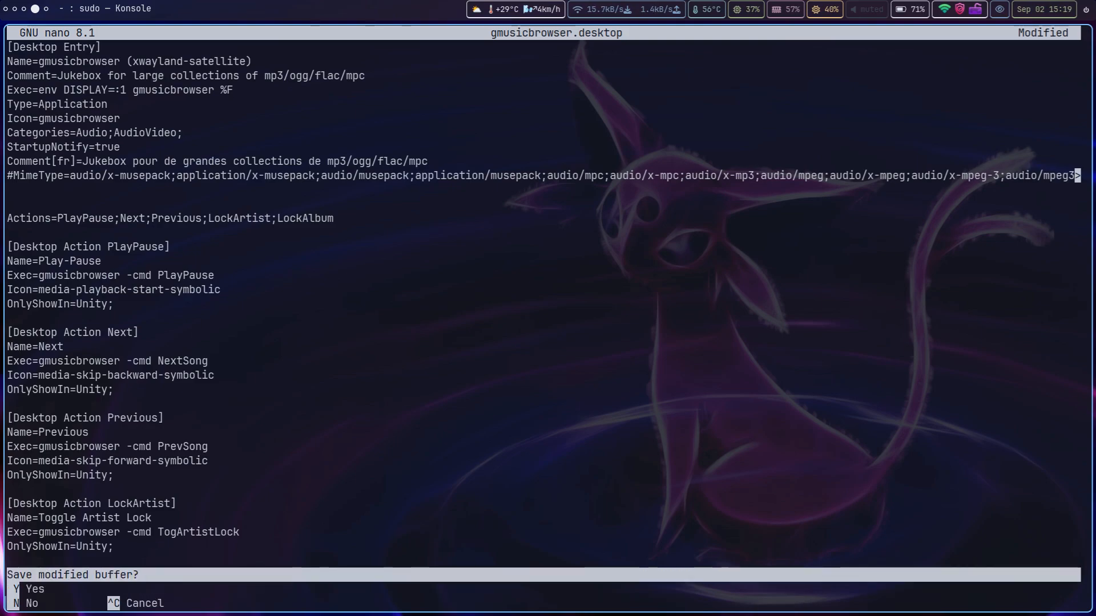
key("y")
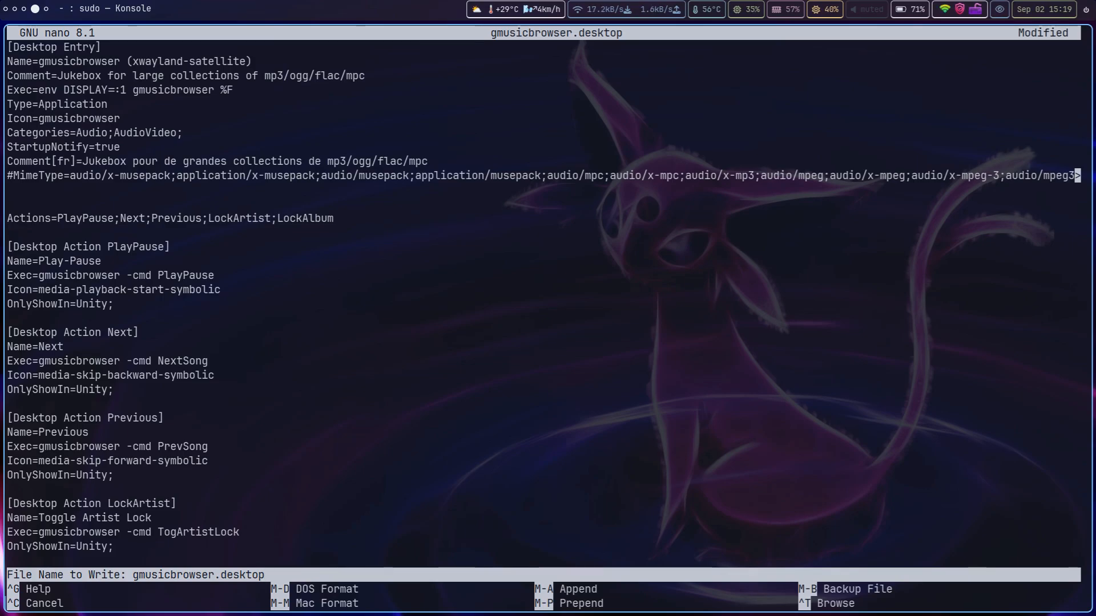
key("Left")
key("Left")
key("Left")
key("Left")
key("Left")
key("Left")
key("Left")
key("Left")
key("Left")
key("Left")
key("Left")
key("Left")
key("Left")
key("Left")
key("Left")
key("Left")
key("Left")
key("Left")
key("Left")
key("Left")
key("Left")
type("xwayland")
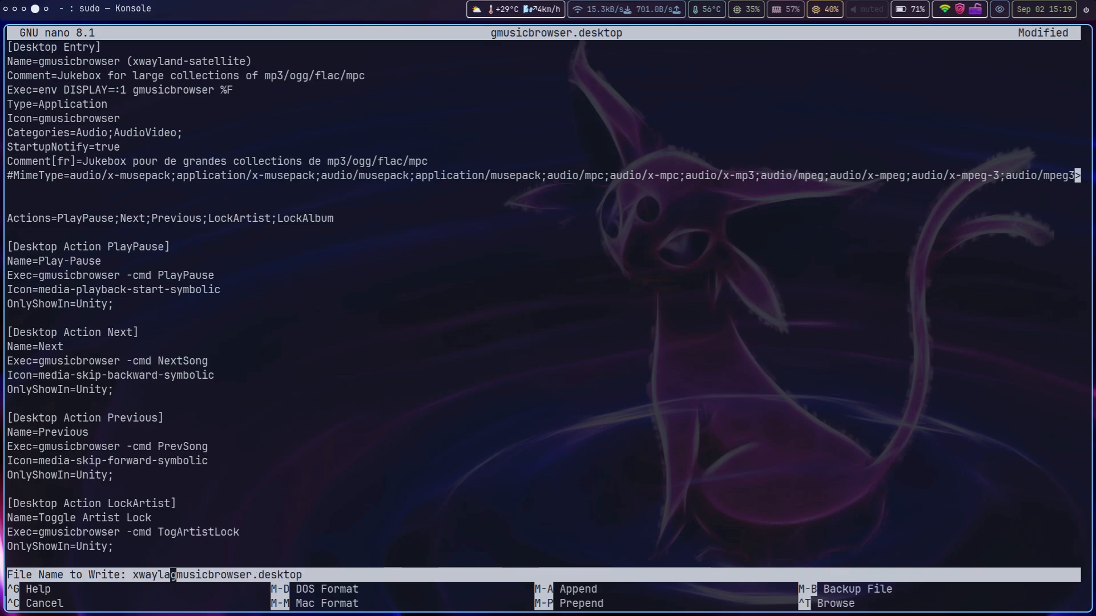
type("-")
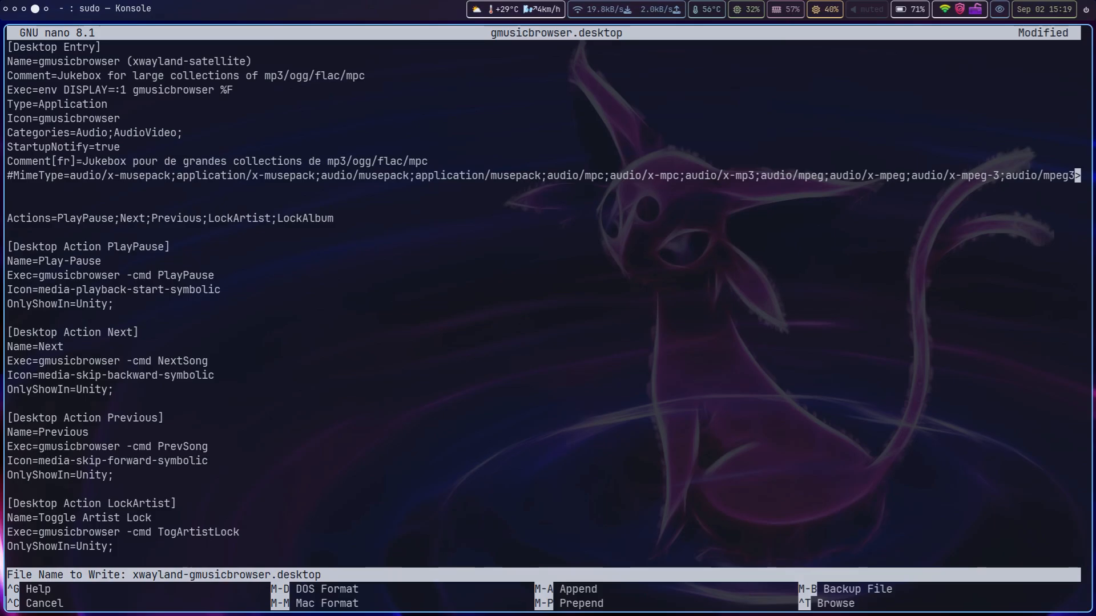
key("Return")
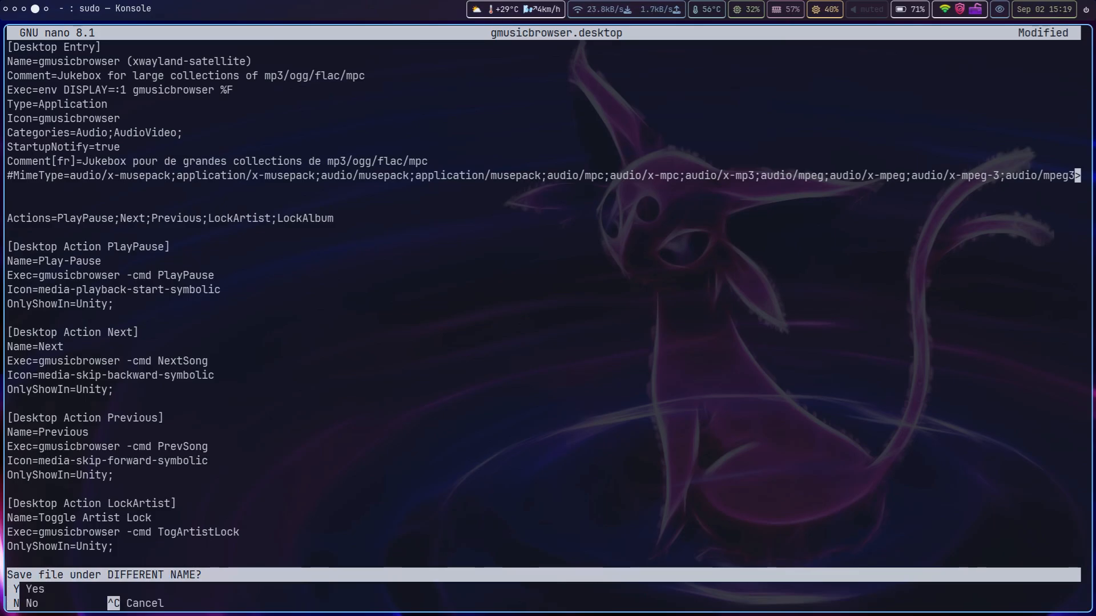
key("y")
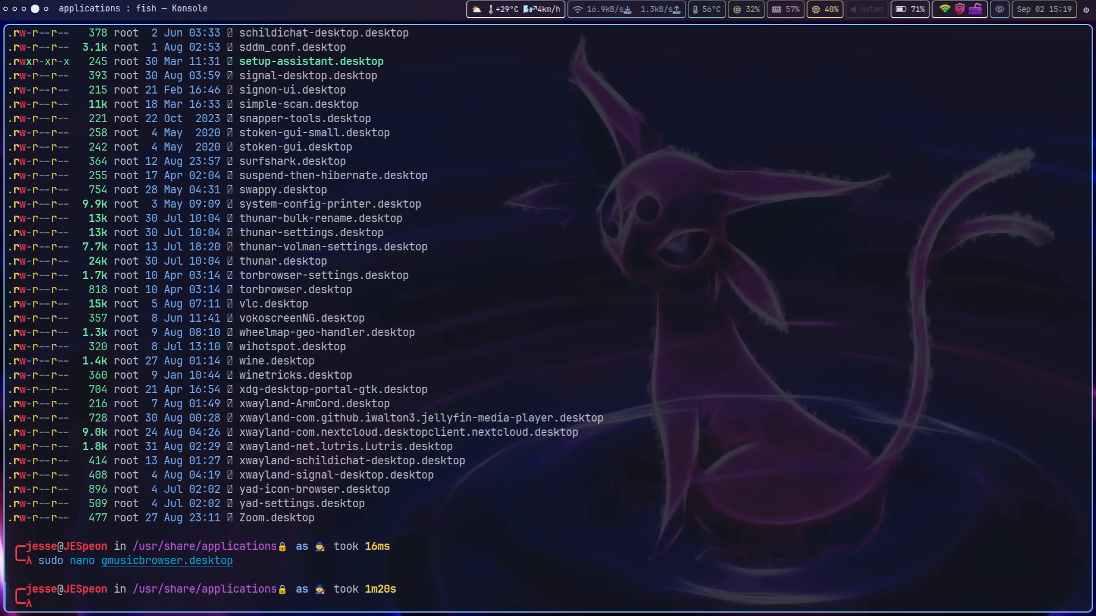
Step: Launch "gmusicbrowser (xwayland-satellite)" from the application launcher and show its window on the first workspace
key("super+d")
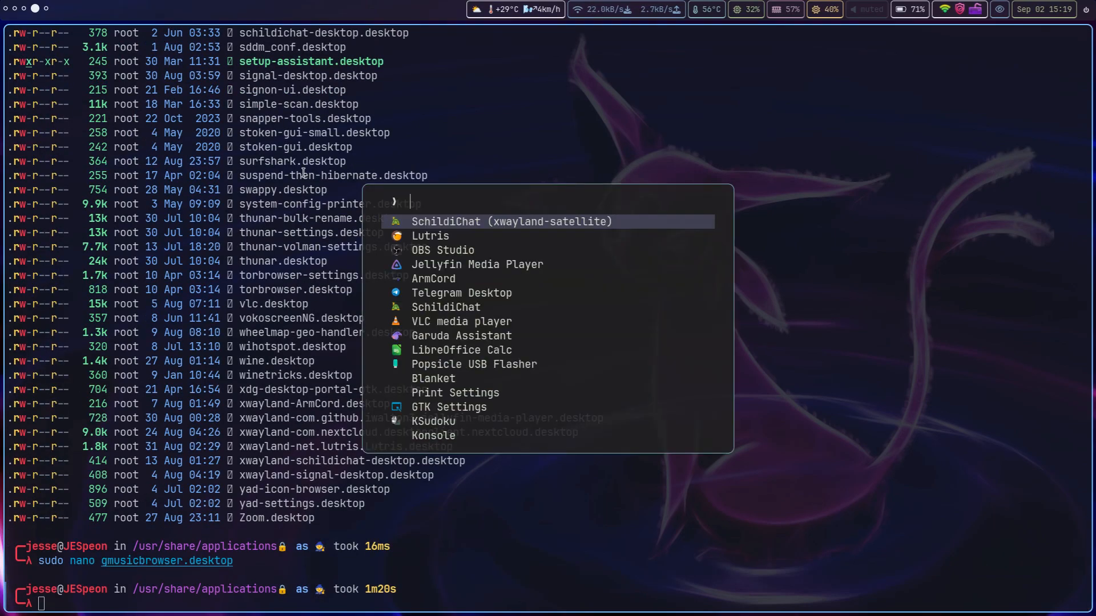
type("gmusic")
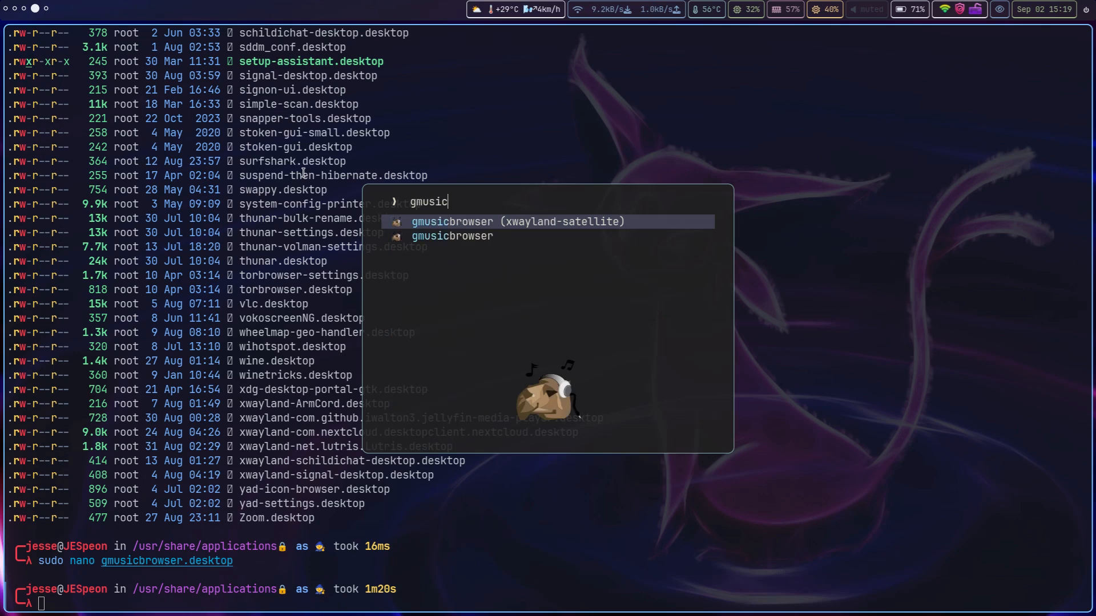
key("Down")
key("Up")
key("Return")
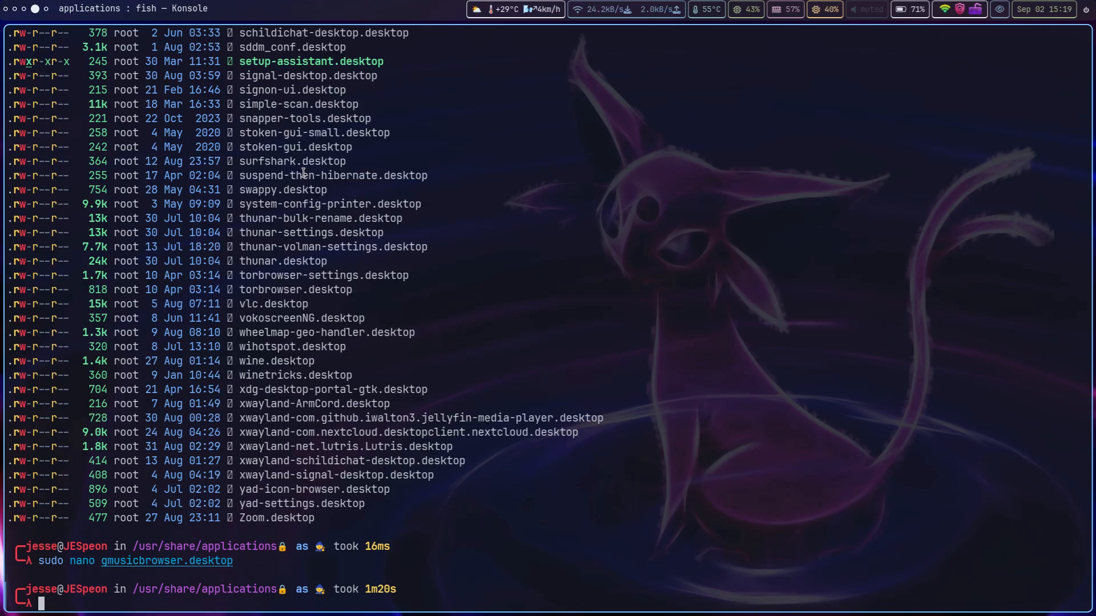
key("super+1")
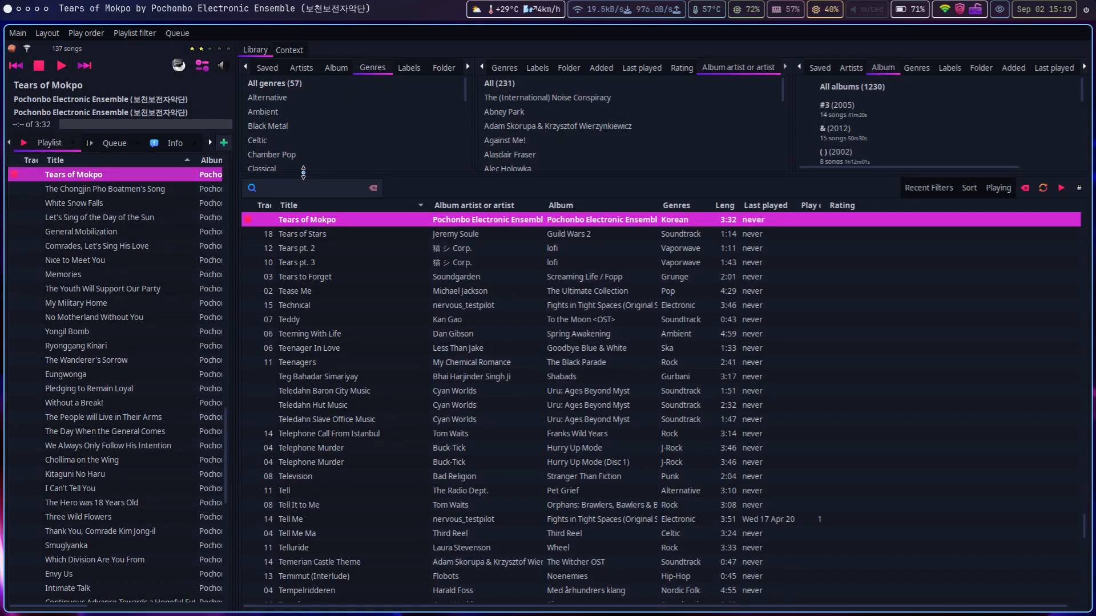
Step: Return to config.kdl in nano on the fourth workspace and examine the program, volume and brightness key binds
key("super+4")
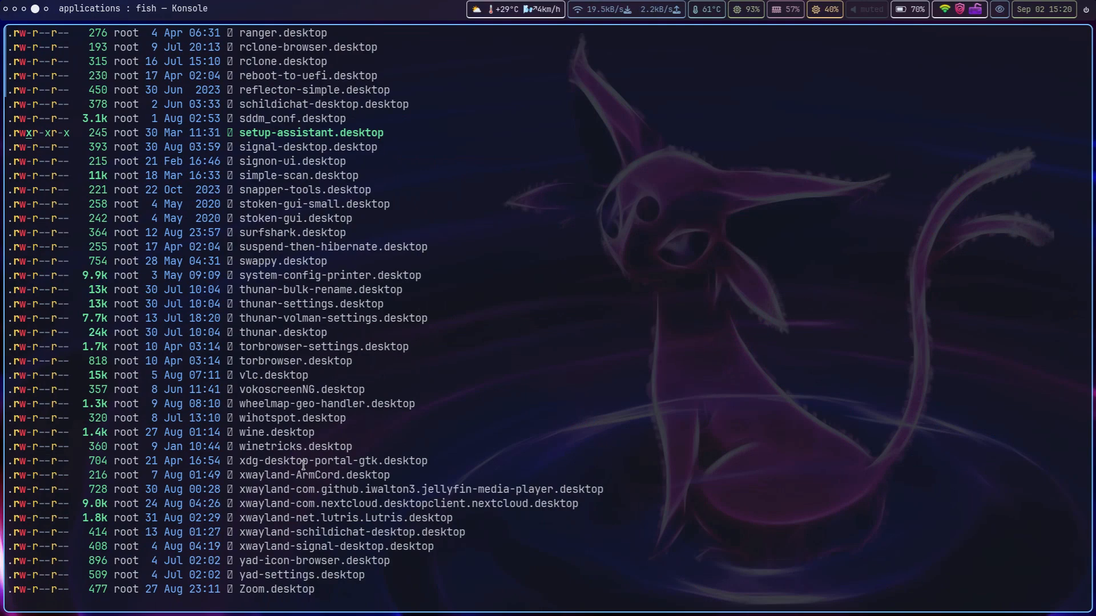
key("super+Left")
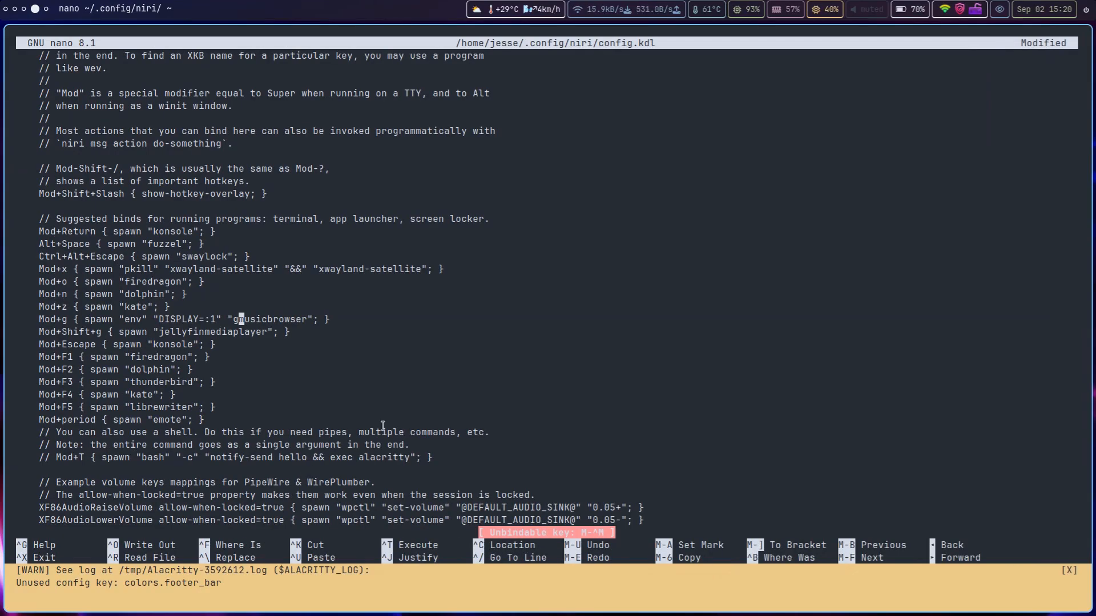
key("Down")
key("Down")
key("Down")
key("Down")
key("Down")
key("Down")
key("Down")
key("Down")
key("Down")
key("Down")
key("Down")
key("Down")
key("Down")
key("Down")
key("Down")
key("Down")
key("Down")
key("Down")
key("Down")
key("Down")
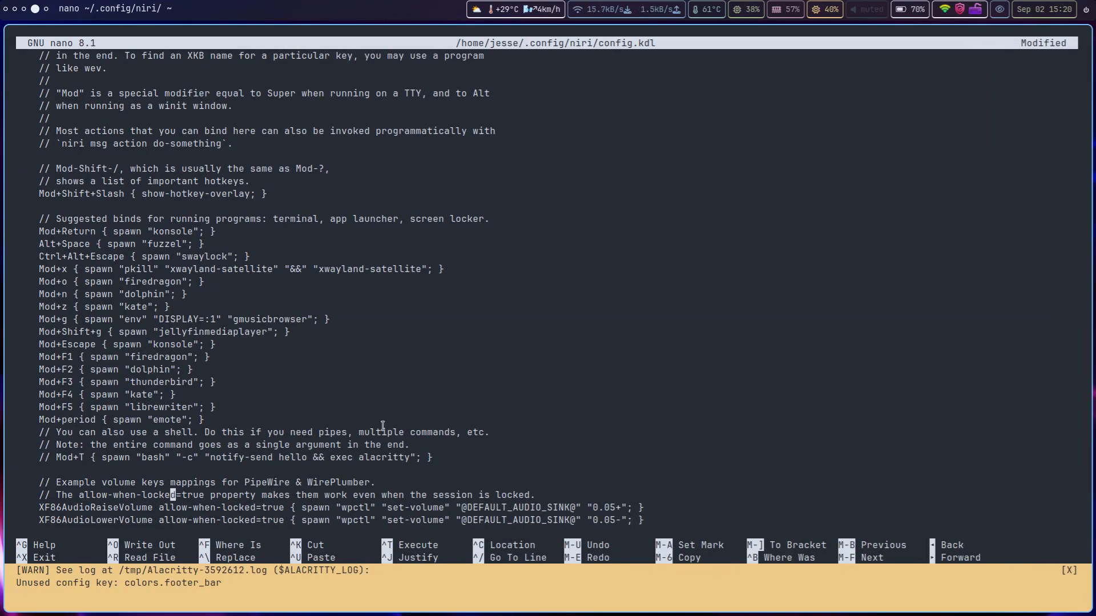
key("Down")
key("Down")
key("Down")
key("Down")
key("Up")
key("Up")
key("Up")
key("Up")
key("Up")
key("Up")
key("Up")
key("Up")
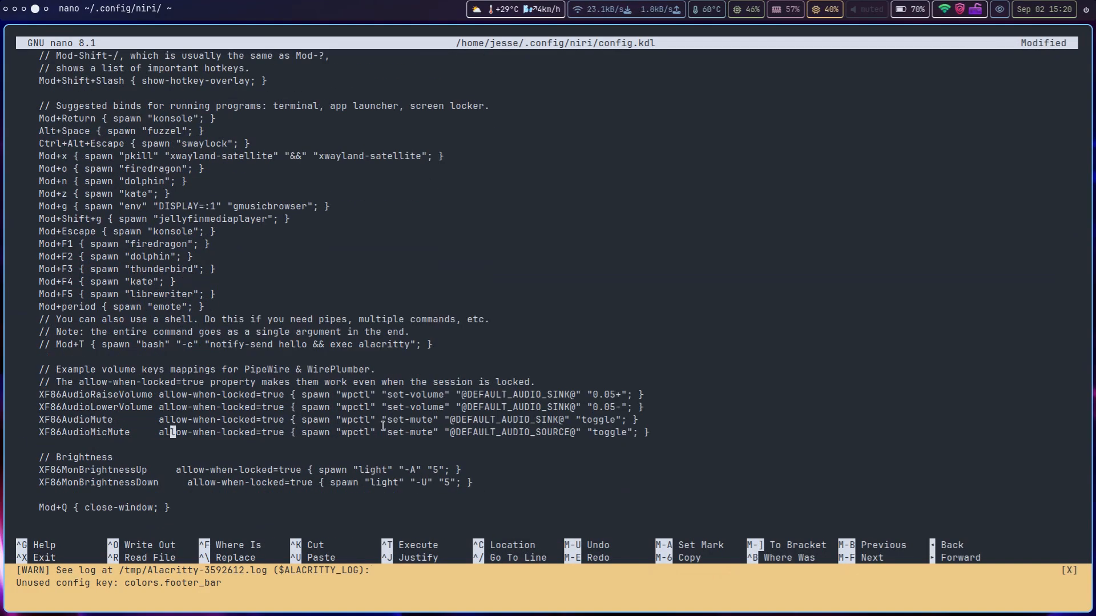
Step: Examine the PipeWire volume and mute key binds, including their allow-when-locked property, in config.kdl
key("Up")
key("Left")
key("Left")
key("Left")
key("Left")
key("Left")
key("Left")
key("Left")
key("Left")
key("Left")
key("Left")
key("Left")
key("Left")
key("Left")
key("Left")
key("Left")
key("Left")
key("Left")
key("Left")
key("Left")
key("Up")
key("Down")
key("Up")
key("Down")
key("Down")
key("Down")
key("Up")
Step: Read through the XF86MonBrightnessUp and XF86MonBrightnessDown binds and the light commands they spawn
key("Down")
key("Down")
key("Down")
key("Down")
key("Down")
key("Up")
key("Right")
key("Right")
key("Right")
key("Right")
key("Right")
key("Right")
key("Right")
key("Right")
key("Right")
key("Right")
key("Right")
key("Right")
key("Right")
key("Right")
key("Right")
key("Right")
key("Right")
key("Right")
key("Right")
key("Right")
key("Right")
key("Right")
key("Right")
key("Right")
key("Right")
key("Right")
key("Right")
key("Left")
key("Left")
key("Left")
key("Left")
key("Left")
key("Left")
key("Left")
key("Left")
key("Left")
key("Left")
key("Left")
key("Left")
key("Left")
key("Left")
key("Left")
key("Left")
key("Left")
key("Left")
key("Left")
key("Left")
key("Left")
key("Left")
key("Left")
key("Left")
key("Left")
key("Left")
key("Left")
key("Left")
key("Left")
key("Left")
key("Left")
key("Left")
key("Left")
key("Left")
key("Left")
key("Left")
key("Left")
key("Left")
key("Left")
key("Left")
Step: Review the close-window bind and the Mod binds that move focus between columns, windows and workspaces
key("Down")
key("Down")
key("Down")
key("Down")
key("Down")
key("Down")
key("Down")
key("Down")
key("Down")
key("Down")
key("Down")
key("Down")
key("Down")
key("Down")
key("Down")
key("Down")
key("Down")
key("Down")
key("Down")
key("Down")
key("Down")
key("Down")
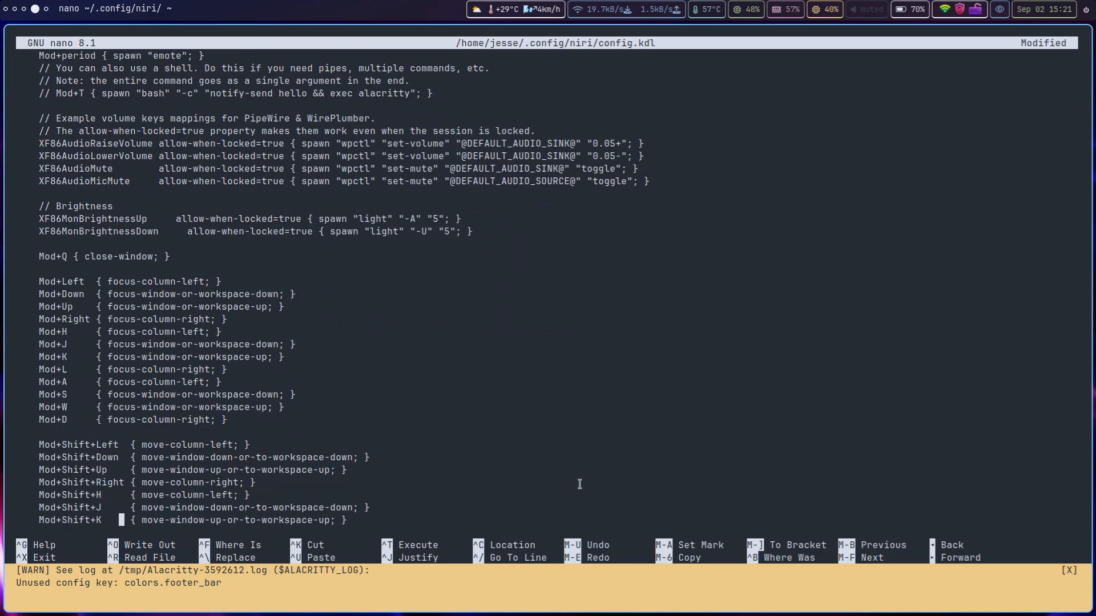
key("Up")
key("Up")
key("Up")
key("Up")
key("Up")
key("Up")
key("Up")
key("Up")
key("Up")
Step: Examine the Mod+Shift binds that move columns sideways and move windows up or down, including across workspaces
key("Down")
key("Down")
key("Down")
key("Down")
key("Down")
key("Down")
key("Down")
key("Down")
key("Down")
key("Down")
key("Down")
key("Down")
key("Down")
key("Down")
key("Down")
key("Down")
key("Down")
key("Up")
key("Up")
key("Down")
key("Down")
key("Down")
key("Down")
key("Down")
key("Down")
key("Down")
key("Down")
key("Down")
key("Down")
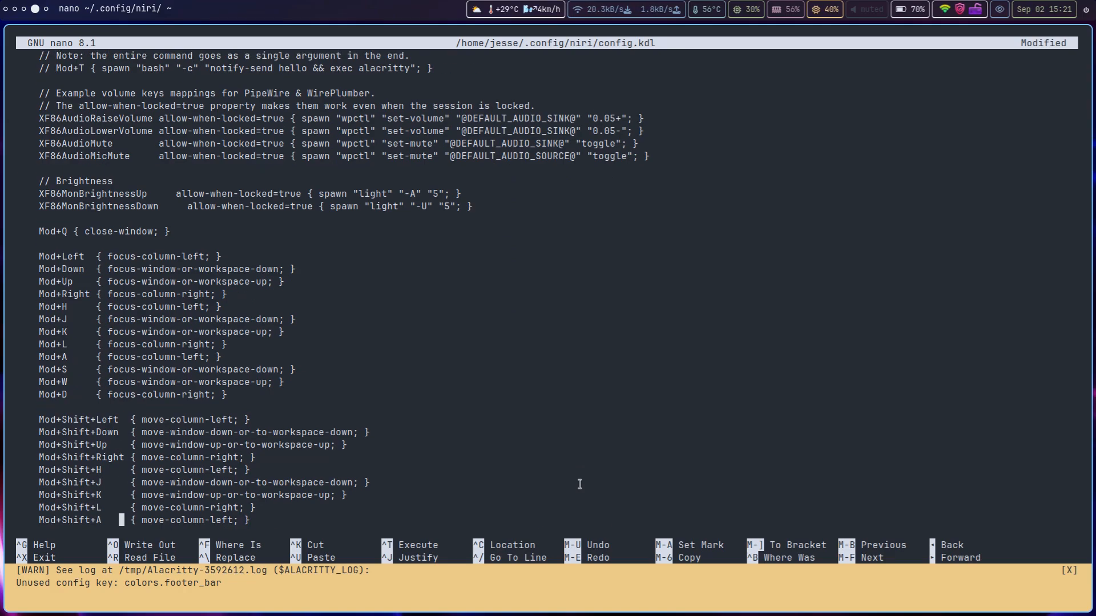
Step: Compare the arrow-key, HJKL and WASD variants of the Mod+Shift move binds with the matching Mod focus binds
key("Down")
key("Up")
key("Up")
key("Up")
key("Up")
key("Up")
key("Up")
key("Up")
key("Up")
key("Up")
key("Down")
key("Down")
key("Up")
key("Up")
key("Up")
key("Up")
key("Down")
key("Down")
key("Down")
key("Down")
key("Down")
key("Down")
key("Down")
key("Down")
key("Down")
key("Down")
key("Down")
key("Down")
key("Down")
key("Down")
key("Up")
key("Up")
key("Up")
key("Down")
key("Up")
key("Down")
key("Down")
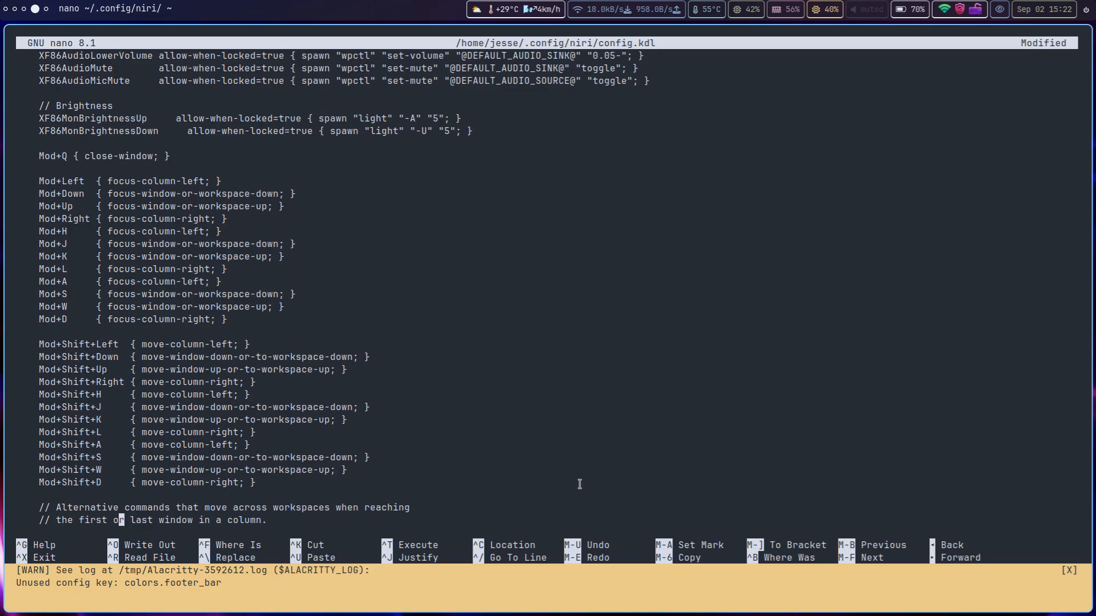
Step: Examine the commented-out alternative workspace-crossing commands and the Home/End column binds below the move binds in config.kdl
key("Down")
key("Down")
key("Down")
key("Down")
key("Down")
key("Down")
key("Down")
key("Down")
key("Down")
key("Down")
key("Down")
key("Down")
key("Down")
key("Down")
key("Down")
key("Down")
key("Down")
key("Up")
key("Up")
key("Up")
key("Up")
key("Up")
key("Up")
key("Up")
key("Up")
key("Up")
key("Up")
key("Up")
key("Up")
key("Up")
key("Up")
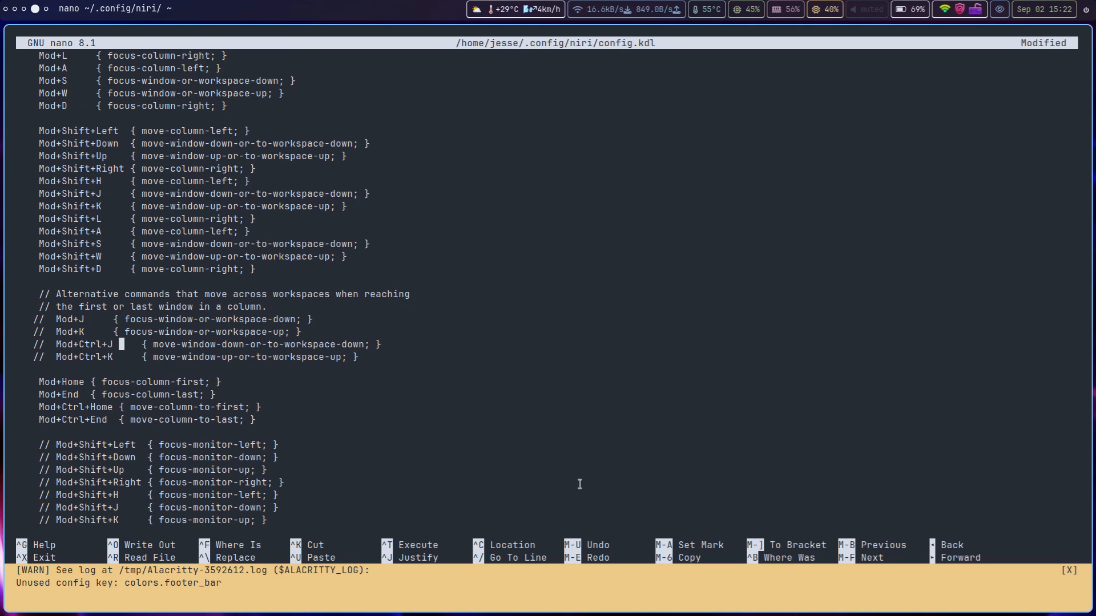
Step: Go back to the Mod+Down bind and examine its focus-window-or-workspace-down action
key("Up")
key("Up")
key("Up")
key("Up")
key("Up")
key("Up")
key("Up")
key("Up")
key("Up")
key("Up")
key("Up")
key("Up")
key("Up")
key("Up")
key("Up")
key("Up")
key("Up")
key("Up")
key("Up")
key("Up")
key("Up")
key("Up")
key("Up")
key("Down")
key("Down")
key("Down")
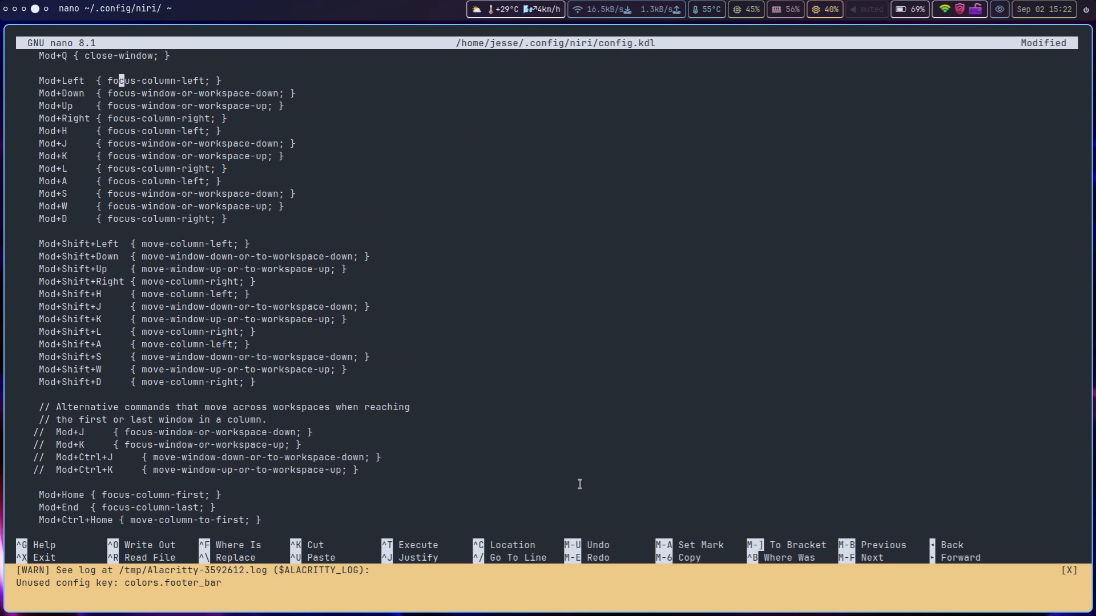
key("Right")
key("Right")
key("Right")
key("Right")
key("Right")
key("Right")
key("Right")
key("Right")
key("Right")
key("Right")
key("Right")
key("Right")
key("Right")
key("Left")
key("Left")
key("Right")
key("Right")
key("Right")
Step: Visit the empty workspace below and return, and stack a new terminal under the config editor in the same column
key("super+Down")
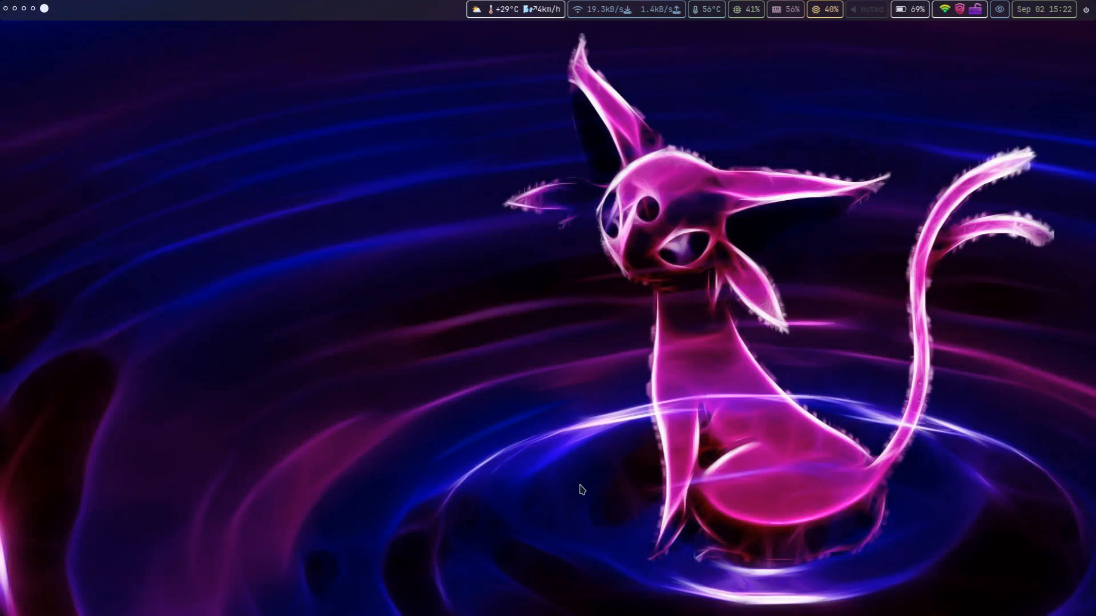
key("super+Up")
key("super+Return")
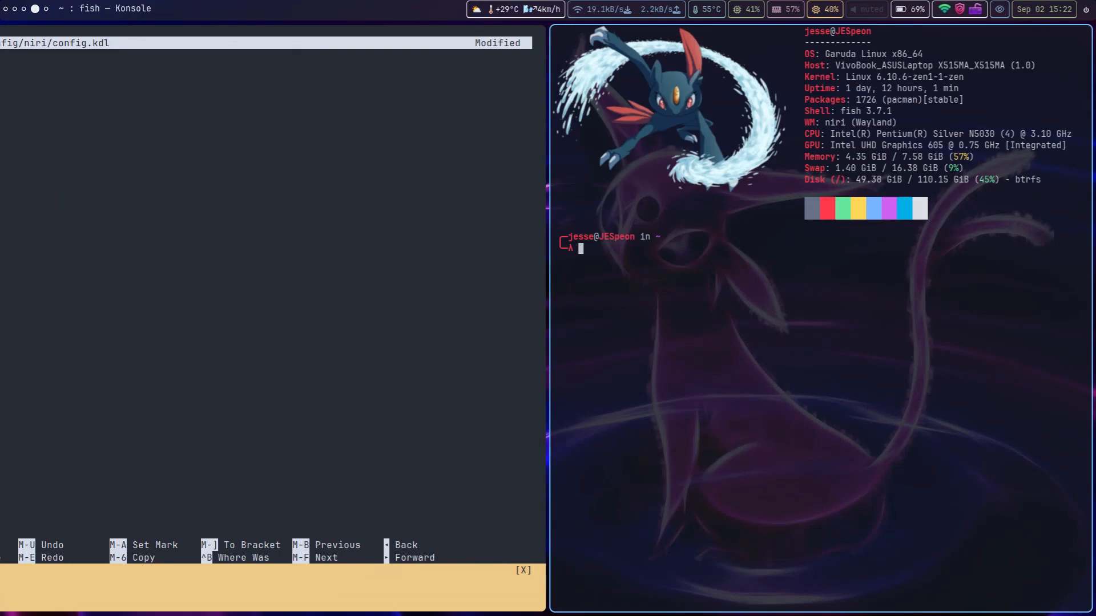
key("super+bracketleft")
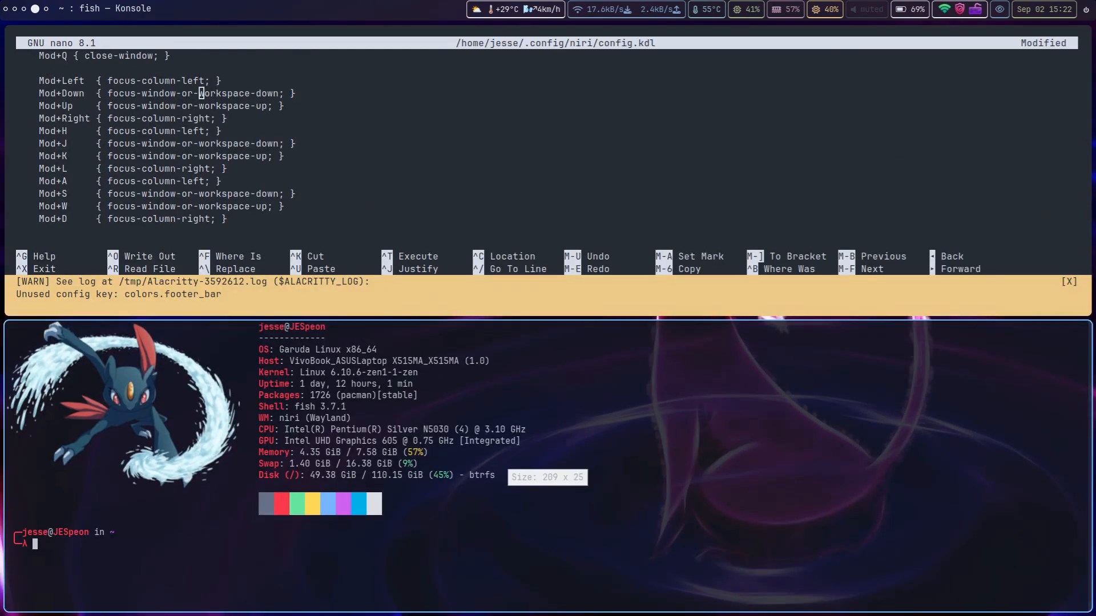
Step: Move focus between the two stacked windows and across to the workspaces below and above, returning to the config editor
key("super+Down")
key("super+Up")
key("super+Up")
key("super+Down")
key("super+Up")
key("super+Up")
key("super+Down")
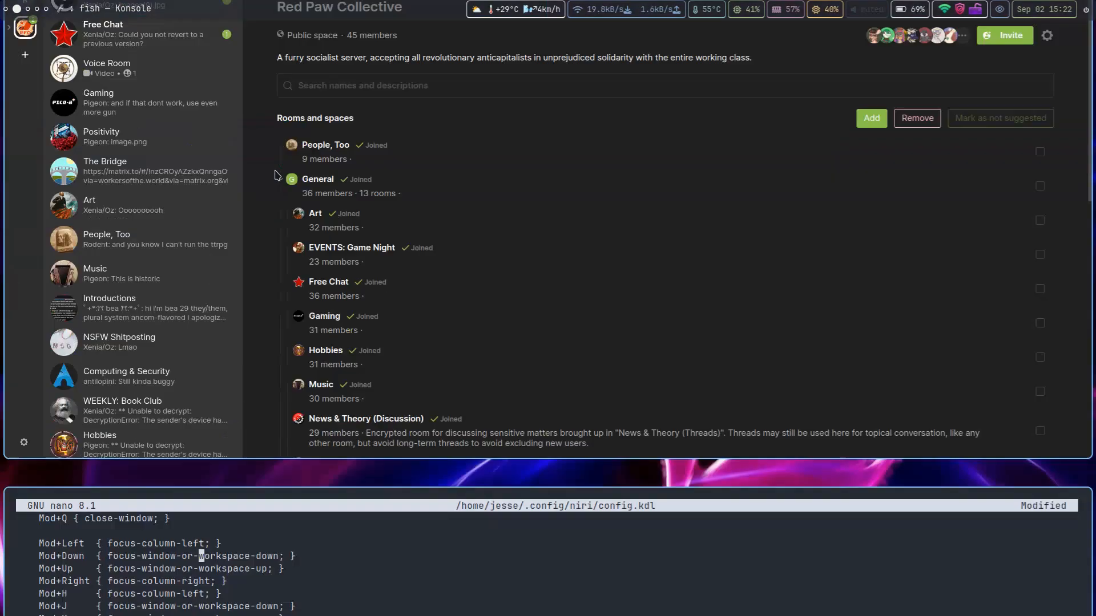
Step: Cycle focus through the stack and the empty workspace below, and close the extra terminal under the config editor
key("super+Down")
key("super+Down")
key("super+Up")
key("super+Up")
key("super+Down")
key("super+Down")
key("super+Up")
key("super+q")
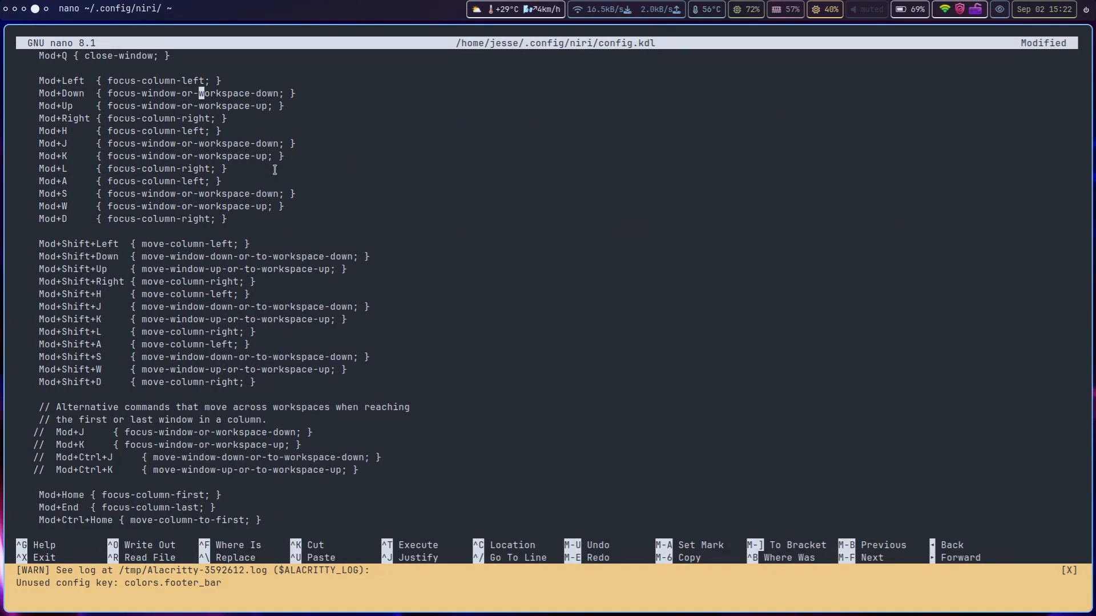
Step: Examine the focus-window-or-workspace-down and focus-window-or-workspace-up actions of the Mod+Down and Mod+Up binds
key("Left")
key("Left")
key("Left")
key("Right")
key("Right")
key("Right")
key("Right")
key("Right")
key("Right")
key("Down")
key("Right")
key("Right")
key("Right")
key("Right")
key("Right")
key("Right")
key("Right")
Step: Review the remaining Mod focus binds and the Mod+Shift binds that move columns and windows
key("Down")
key("Down")
key("Down")
key("Down")
key("Down")
key("Down")
key("Down")
key("Down")
key("Down")
key("Down")
key("Down")
key("Down")
key("Down")
key("Down")
key("Down")
key("Down")
key("Down")
Step: Look over the commented alternative commands and the Mod+Home and Mod+End binds for the first and last column
scroll(275, 169, "down", 14)
scroll(275, 170, "up", 5)
scroll(275, 170, "up", 10)
key("Down")
key("Down")
key("Down")
key("Down")
key("Down")
key("Down")
key("Down")
key("Down")
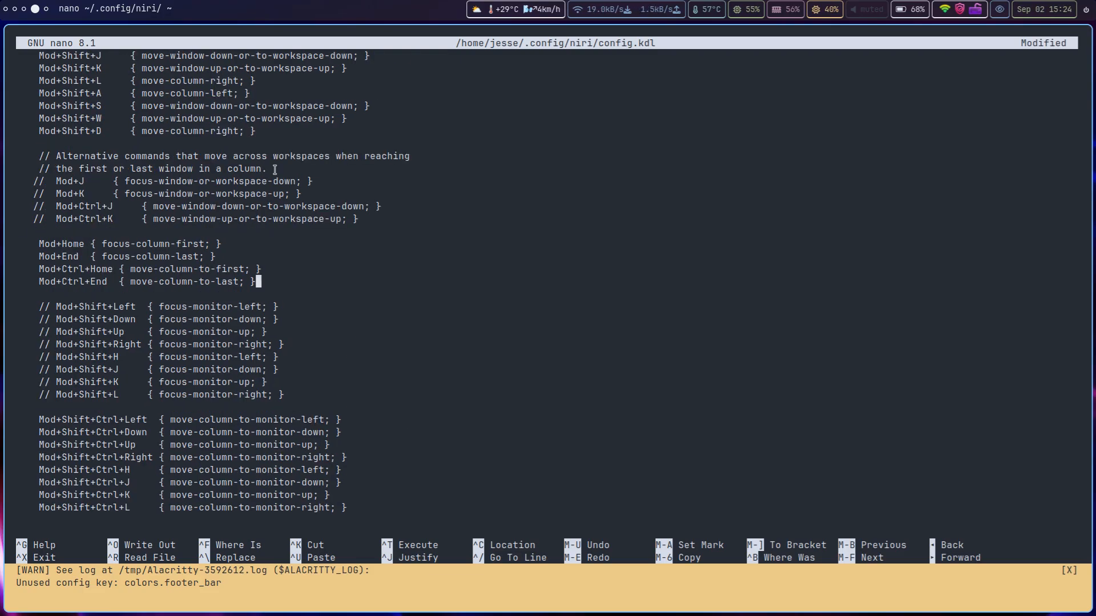
Step: Review the binds for focusing monitors and moving columns to another monitor, down to the Mod+I workspace focus bind
key("Down")
key("Down")
key("Down")
key("Down")
key("Down")
key("Down")
key("Down")
key("Down")
key("Down")
key("Down")
key("Down")
key("Down")
key("Down")
key("Down")
key("Down")
key("Down")
key("Down")
key("Down")
key("Down")
key("Down")
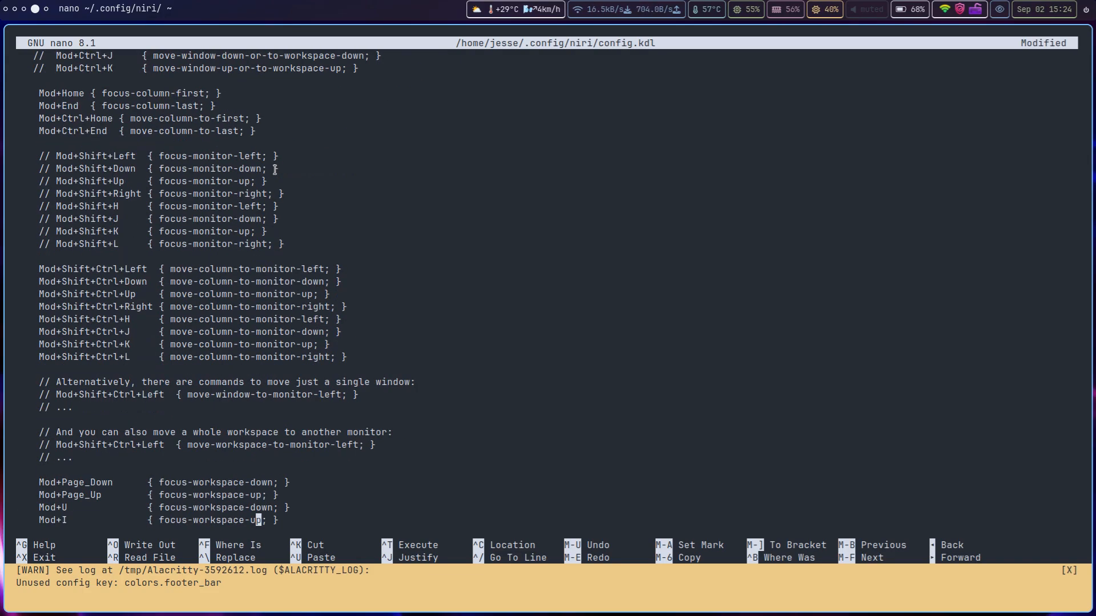
Step: Examine the Page_Down, Page_Up, U and I binds for focusing workspaces and moving columns between them
key("Down")
key("Down")
key("Down")
key("Down")
key("Down")
key("Down")
key("Down")
key("Down")
key("Down")
key("Down")
key("Down")
key("Down")
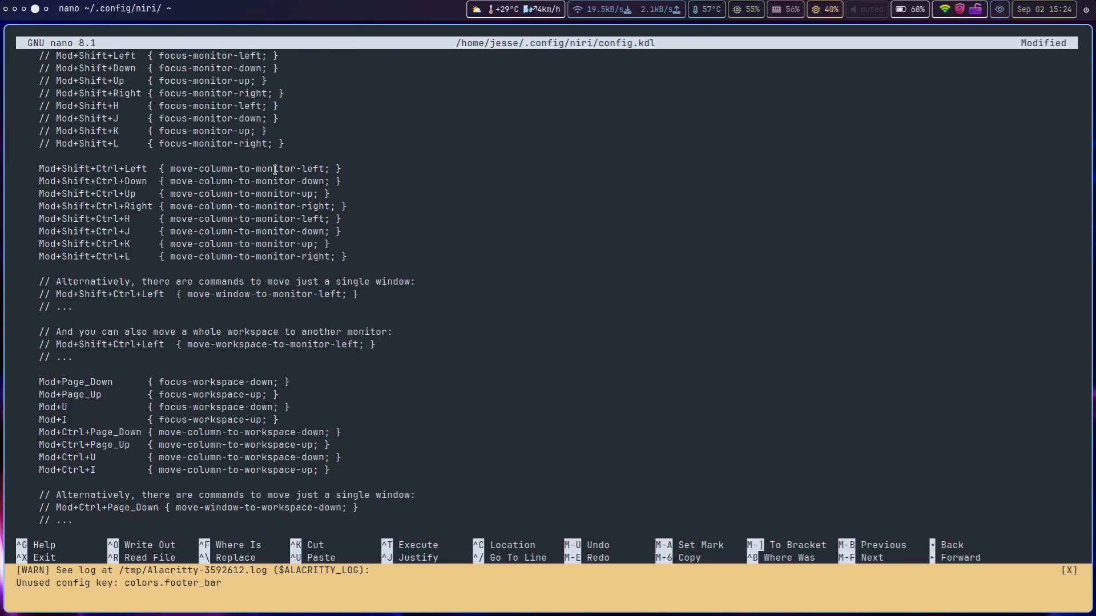
key("Up")
key("Up")
key("Up")
key("Up")
key("Up")
key("Up")
key("Up")
key("Up")
key("Up")
key("Up")
Step: Read on through the Mod+Shift move-workspace binds to the start of the mouse wheel scroll comments
key("Down")
key("Down")
key("Down")
key("Down")
key("Down")
key("Down")
key("Down")
key("Down")
key("Down")
key("Down")
key("Down")
key("Down")
key("Down")
key("Down")
key("Down")
key("Down")
key("Down")
key("Down")
key("Down")
key("Down")
key("Down")
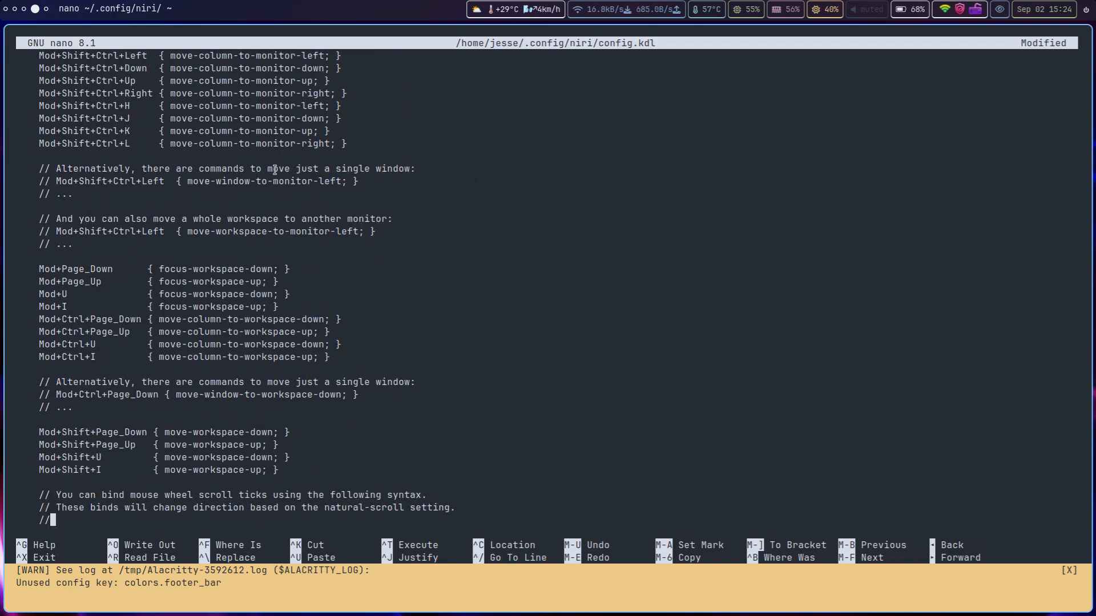
Step: Review the mouse wheel scroll binds, including those with the cooldown-ms=150 property
key("Down")
key("Down")
key("Down")
key("Down")
key("Down")
key("Down")
key("Down")
key("Down")
key("Down")
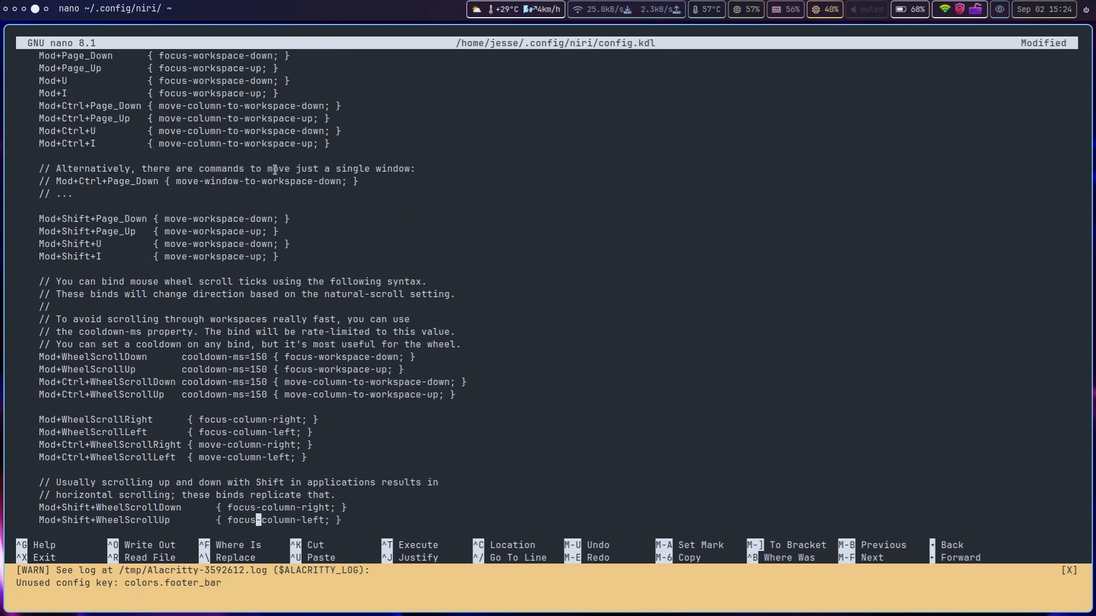
Step: Examine the touchpad scroll binds and continue to the comment about referring to workspaces by index
key("Down")
key("Down")
key("Down")
key("Down")
key("Down")
key("Down")
key("Down")
key("Down")
key("Down")
key("Down")
key("Down")
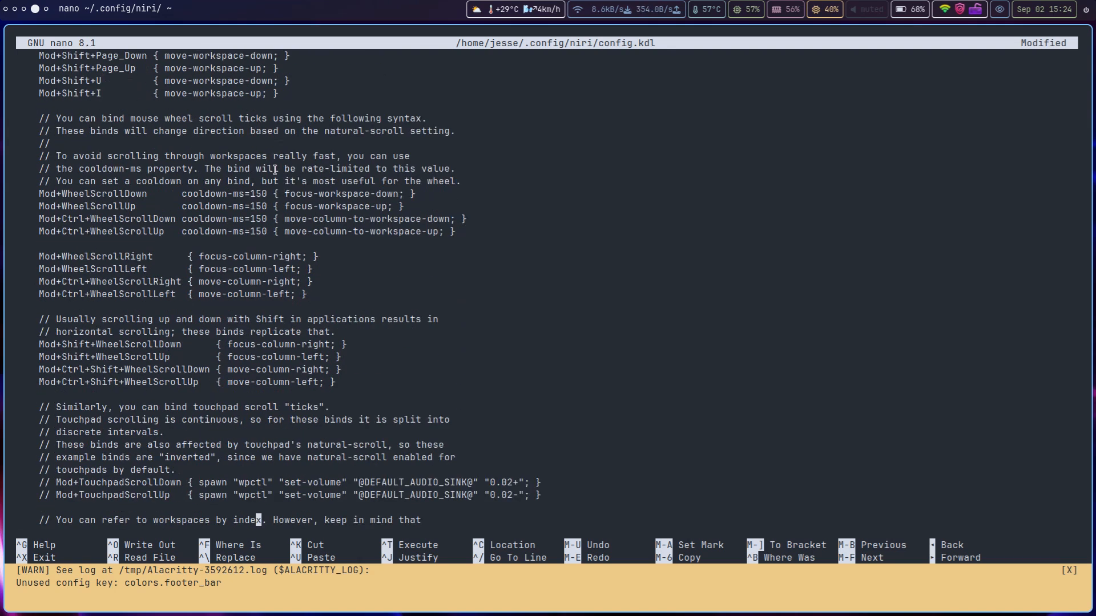
Step: Return to the Mod+Shift move-workspace binds and look over the Page_Down, Page_Up, U and I entries again
key("Up")
key("Up")
key("Up")
key("Up")
key("Up")
key("Up")
key("Up")
key("Up")
key("Up")
key("Up")
key("Up")
key("Up")
key("Up")
key("Up")
key("Up")
key("Up")
key("Up")
key("Up")
key("Up")
key("Up")
key("Down")
key("Down")
key("Down")
key("Down")
key("Down")
key("Down")
key("Down")
key("Down")
key("Down")
key("Down")
key("Down")
key("Down")
key("Down")
key("Down")
key("Down")
key("Down")
key("Down")
key("Down")
key("Down")
key("Down")
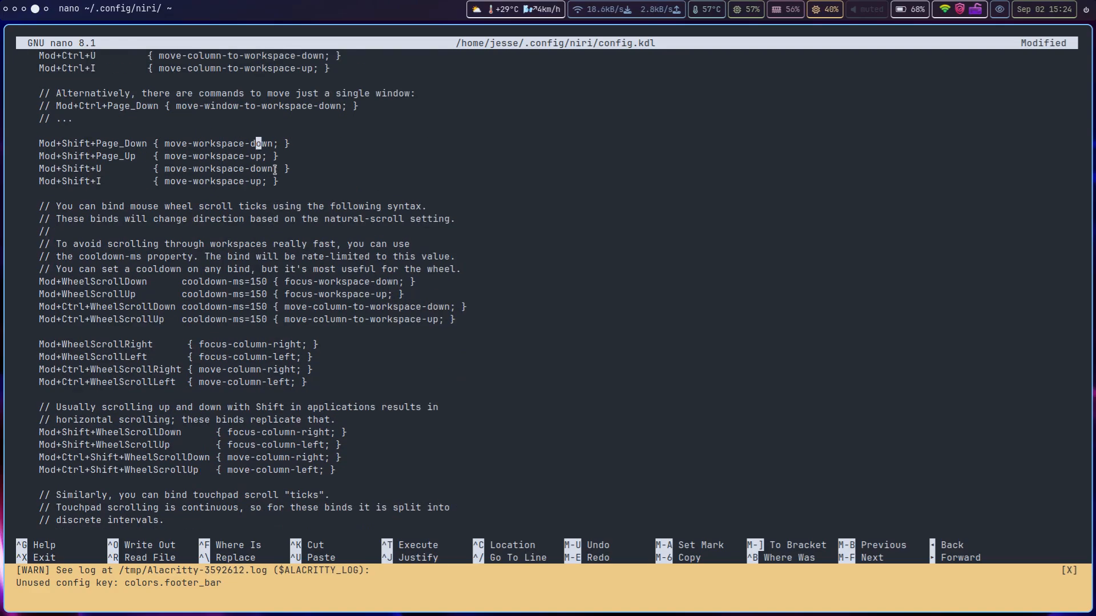
Step: Read past the wheel and touchpad scroll binds to the comment on referring to workspaces by index
key("Down")
key("Down")
key("Down")
key("Down")
key("Down")
key("Down")
key("Down")
key("Down")
key("Down")
key("Down")
key("Down")
key("Down")
key("Down")
key("Down")
key("Down")
key("Down")
key("Down")
key("Down")
key("Down")
key("Down")
key("Down")
key("Down")
key("Down")
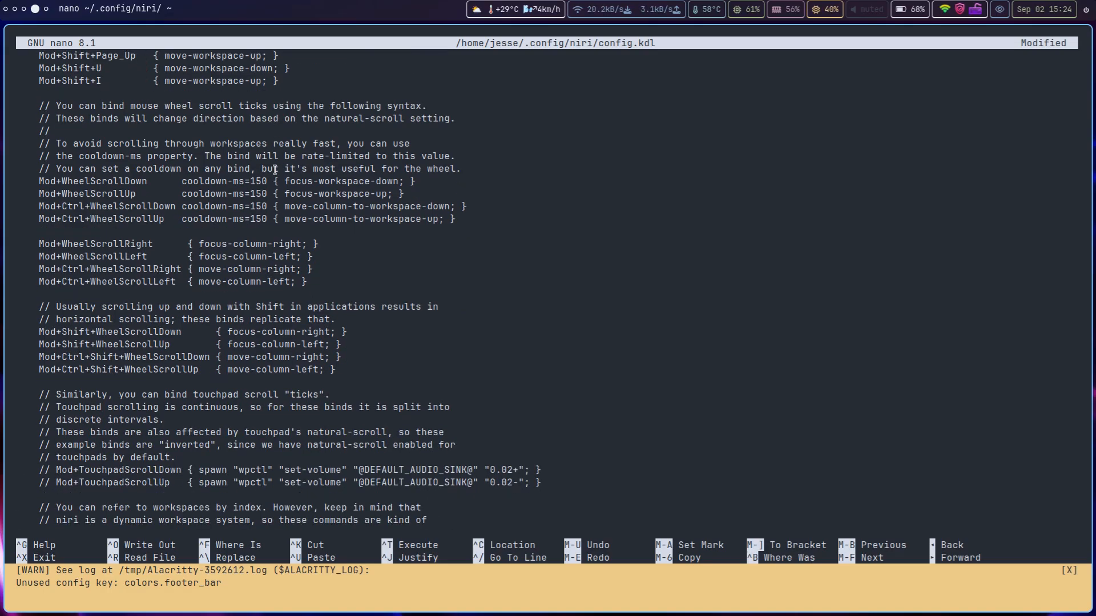
key("Down")
key("Down")
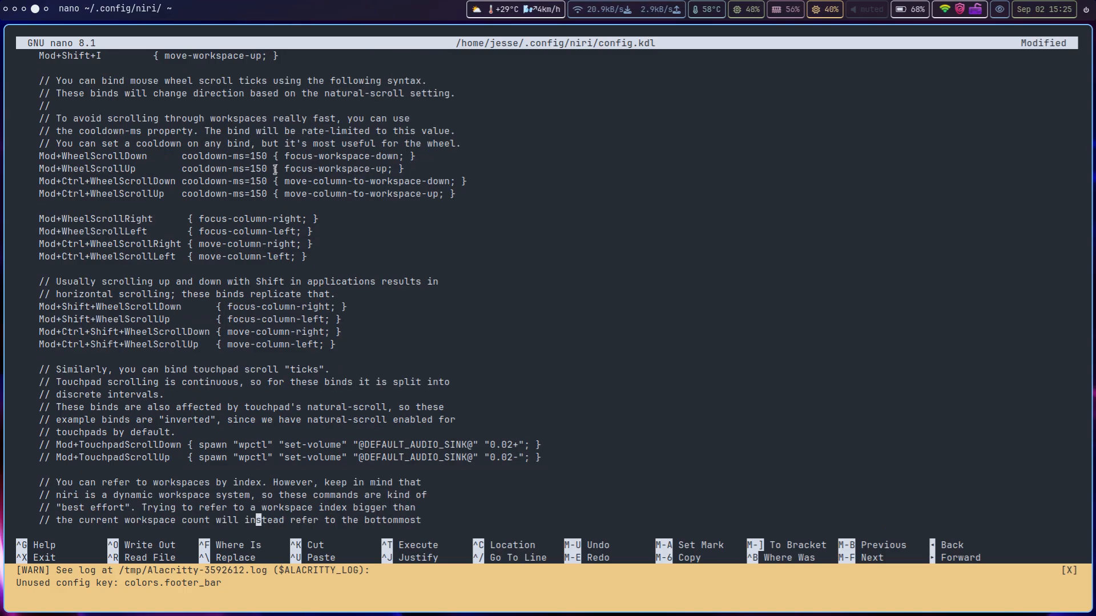
Step: Examine the rest of the workspace index comment and the first numbered focus-workspace binds
key("Down")
key("Down")
key("Down")
key("Down")
key("Down")
key("Down")
key("Down")
key("Down")
key("Down")
key("Down")
key("Down")
key("Down")
key("Down")
key("Down")
key("Down")
key("Down")
key("Down")
key("Down")
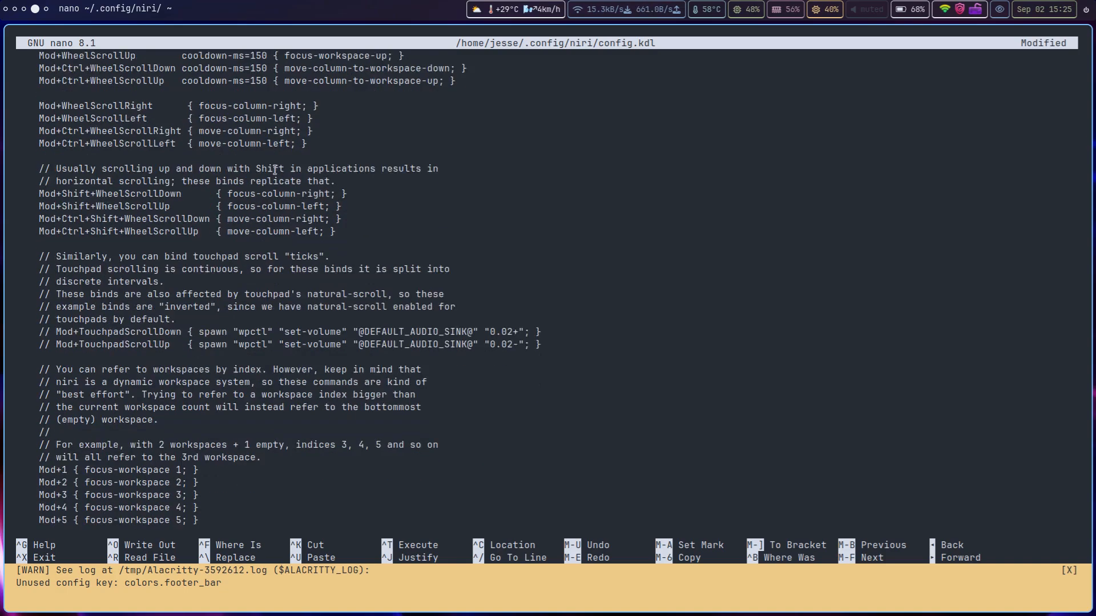
Step: Review the Mod+1 to Mod+9 focus-workspace binds and the Mod+Shift+1 to Mod+Shift+9 move-column-to-workspace binds
key("Down")
key("Down")
key("Down")
key("Down")
key("Down")
key("Down")
key("Down")
key("Down")
key("Down")
key("Down")
key("Up")
key("Up")
key("Up")
key("Up")
key("Up")
key("Up")
key("Up")
key("Up")
key("Up")
key("Up")
key("Up")
key("Up")
key("Up")
key("Up")
key("Up")
key("Up")
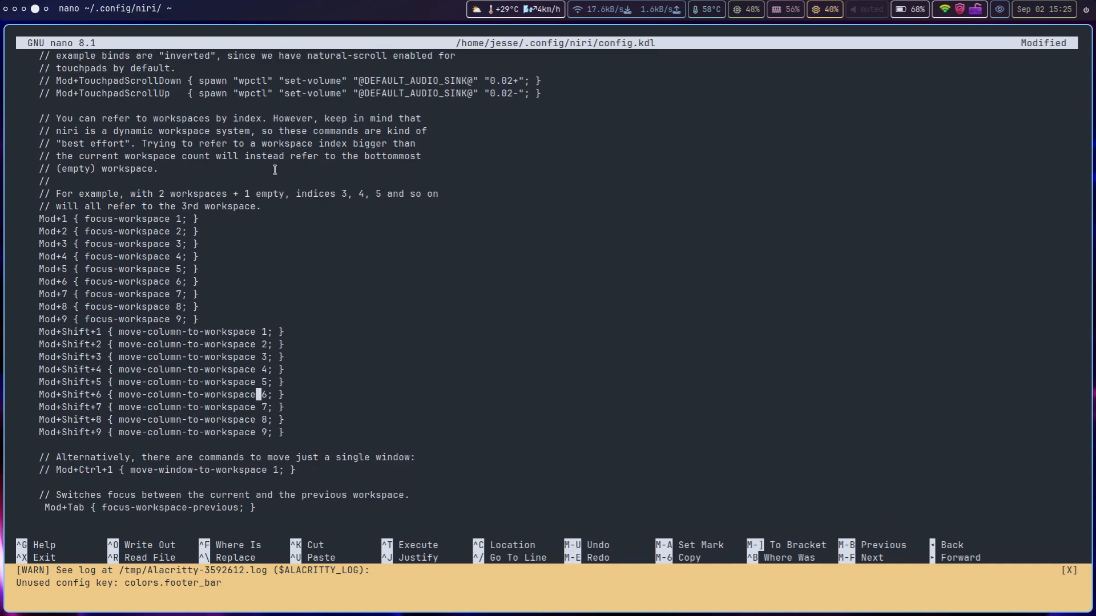
key("Up")
key("Up")
key("Up")
key("Up")
key("Up")
key("Up")
key("Up")
Step: Examine the Mod+Tab previous-workspace bind and the binds for consuming or expelling windows from columns
key("Down")
key("Down")
key("Down")
key("Down")
key("Down")
key("Down")
key("Down")
key("Down")
key("Down")
key("Down")
key("Down")
key("Down")
key("Down")
key("Down")
key("Down")
key("Down")
key("Down")
scroll(275, 169, "down", 12)
scroll(274, 170, "up", 5)
Step: Review the column width, window height, maximize, fullscreen and center binds through the finer width and height adjustments
key("Up")
key("Up")
key("Up")
key("Up")
key("Up")
key("Down")
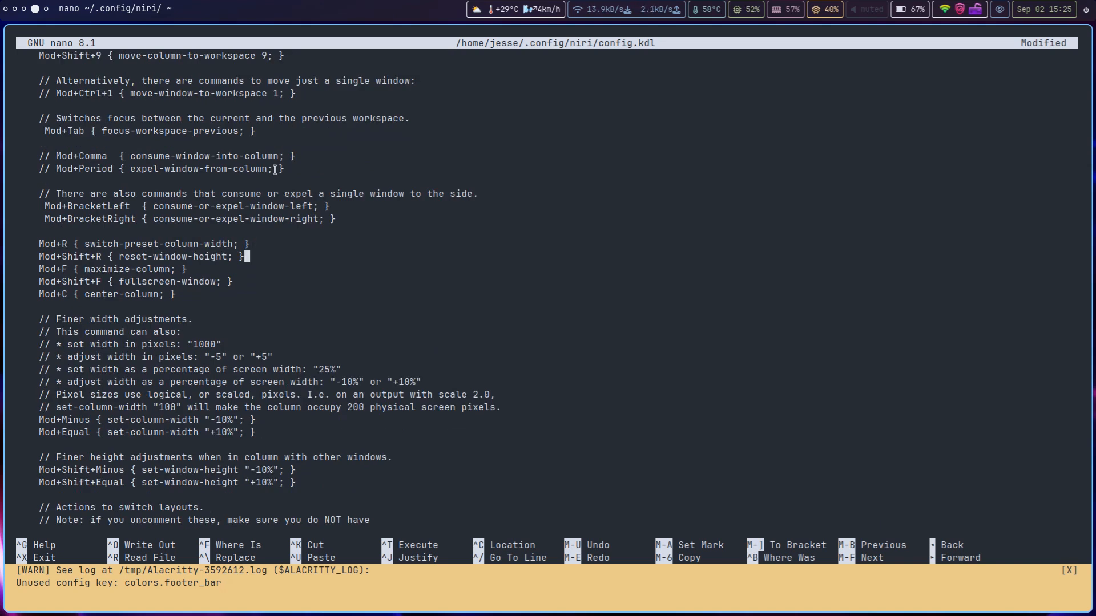
key("Up")
key("Down")
key("Down")
scroll(274, 170, "down", 3)
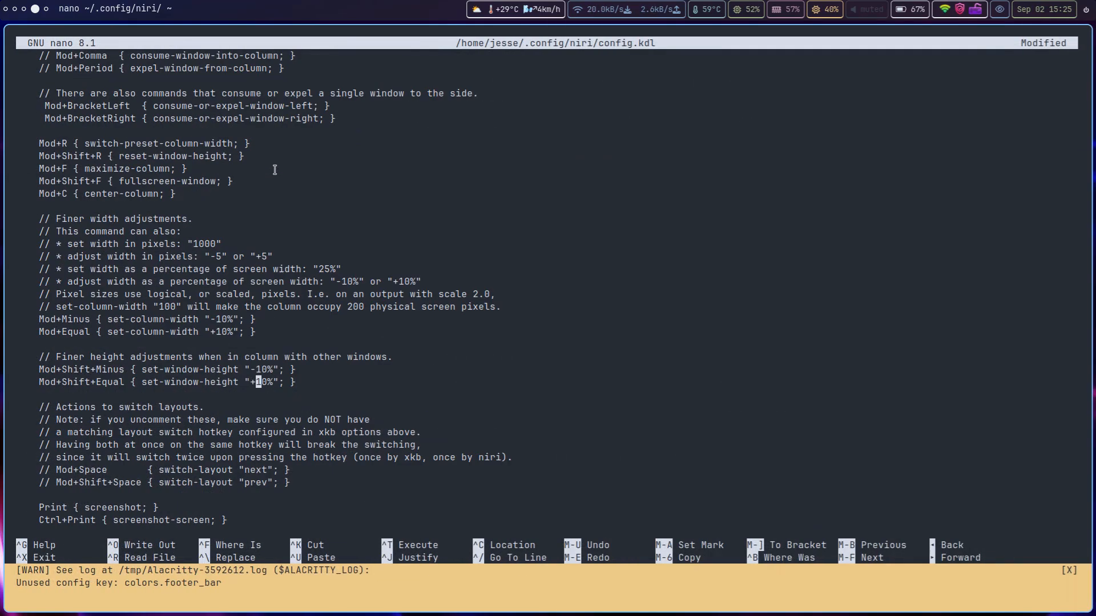
Step: Examine the finer column-width and window-height adjustment binds and their explanatory comments
key("Down")
key("Down")
key("Up")
key("Up")
key("Up")
key("Up")
key("Up")
key("Up")
key("Up")
key("Down")
key("Down")
Step: Look through the rest of the config file from the layout-switch comments and screenshot binds down to the hotkey-overlay block
key("ctrl+End")
type("hotkey-overlay {")
key("Up")
key("Up")
key("Up")
key("Up")
key("Up")
key("Up")
key("Up")
key("Up")
key("Up")
key("Up")
key("Up")
key("Up")
key("Up")
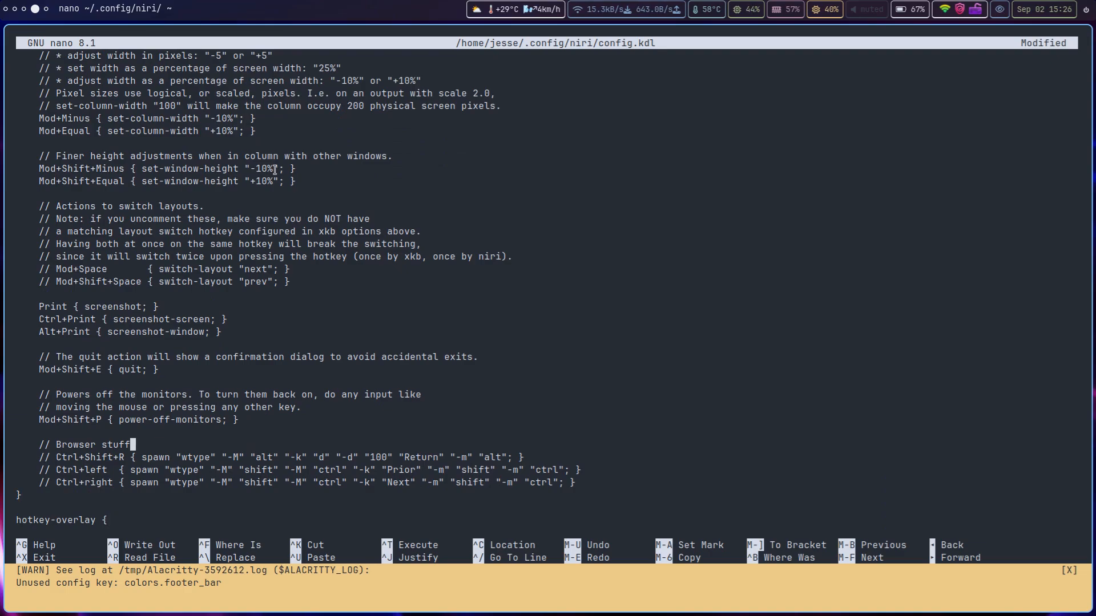
Step: Examine the Mod+Shift+P power-off-monitors bind and its explanatory comment
key("Up")
key("Up")
key("Up")
key("Up")
key("Down")
key("Down")
key("Down")
key("Down")
key("Up")
key("Up")
Step: Review the commented browser wtype binds and the hotkey-overlay block at the end of the config file
key("Down")
key("Down")
key("Down")
key("Down")
key("Down")
key("Down")
key("Down")
key("Down")
key("Down")
key("Down")
key("Up")
key("Up")
key("Up")
key("Down")
key("Down")
key("Up")
key("Up")
key("Down")
key("Down")
key("Down")
key("Down")
key("Down")
key("Down")
key("Down")
key("Down")
key("Down")
key("Down")
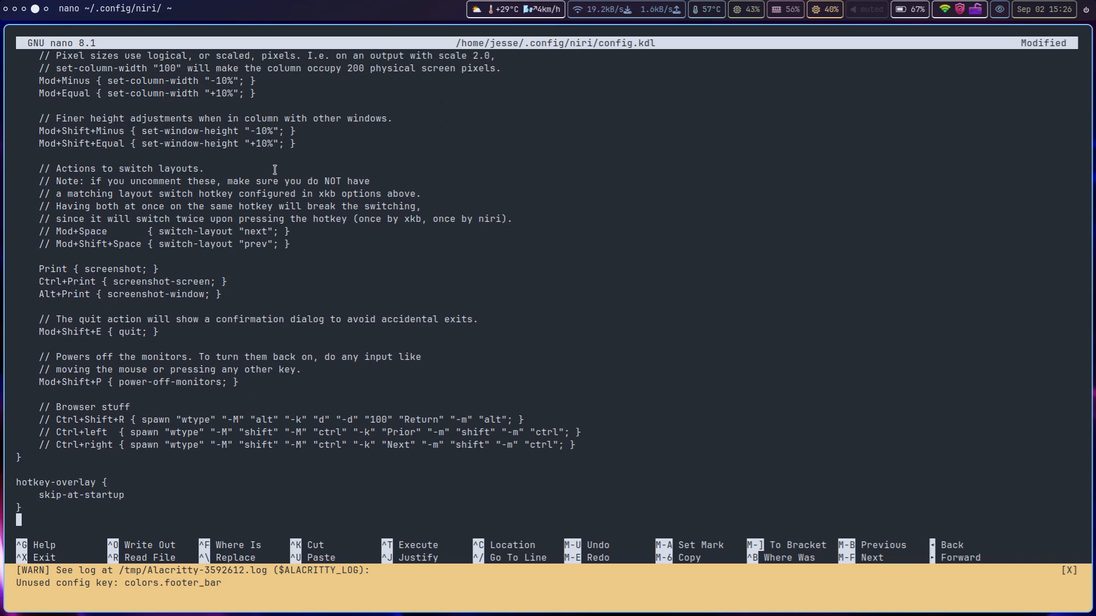
Step: Show niri's Important Hotkeys overlay and dismiss it
key("Up")
key("super+shift+slash")
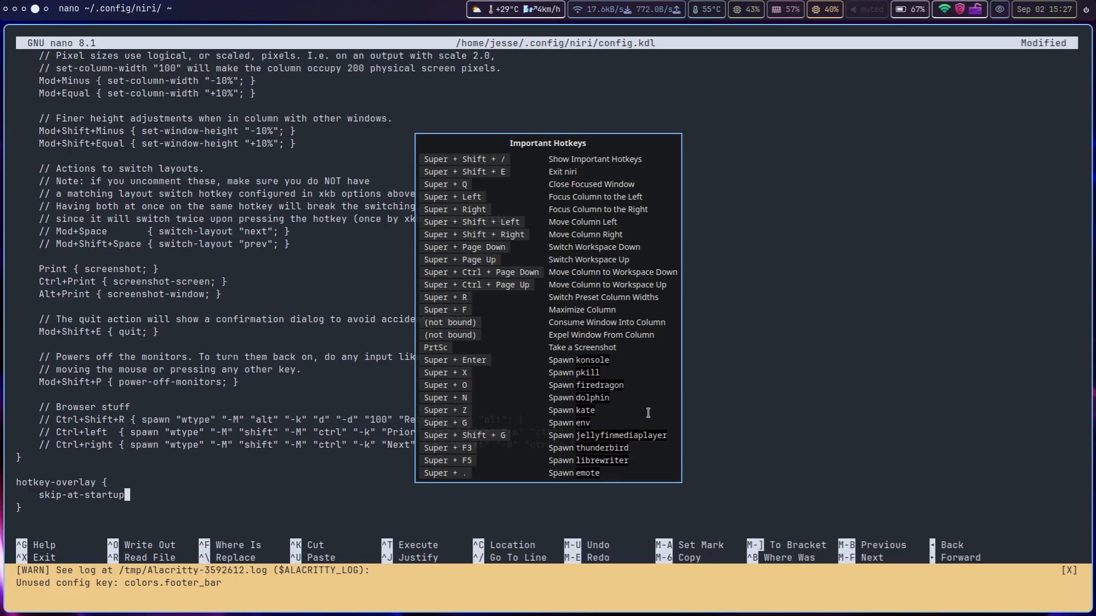
key("Escape")
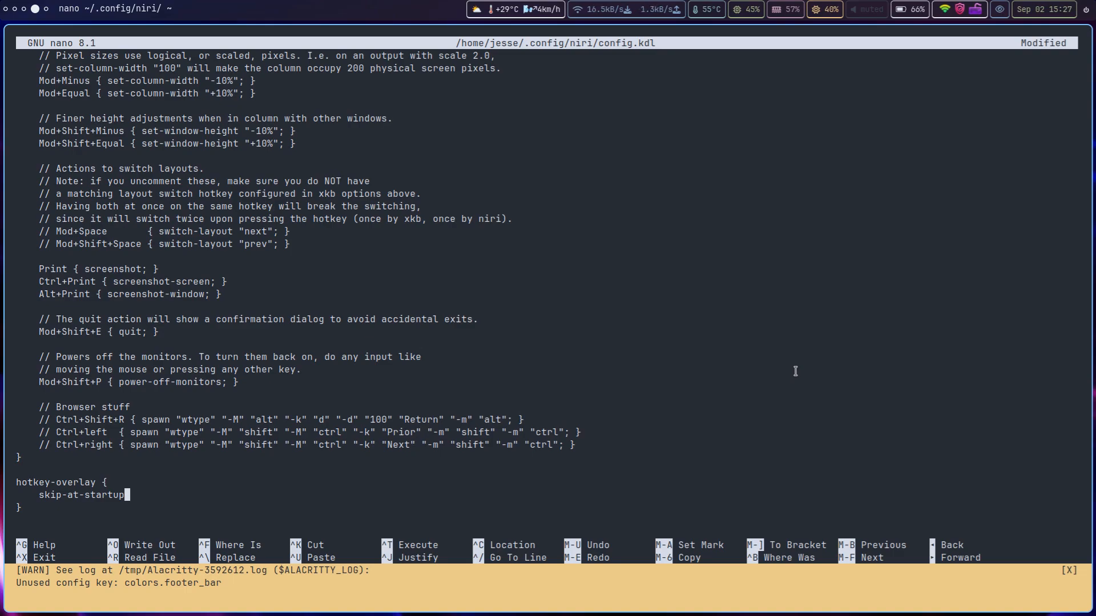
Step: Examine the skip-at-startup setting inside the hotkey-overlay block
key("Down")
key("Up")
key("Up")
key("Down")
key("Down")
key("Up")
key("Up")
key("Down")
key("Down")
key("Up")
key("Down")
key("Down")
key("Up")
key("Up")
key("Up")
key("Down")
key("Down")
key("Down")
key("Up")
key("Up")
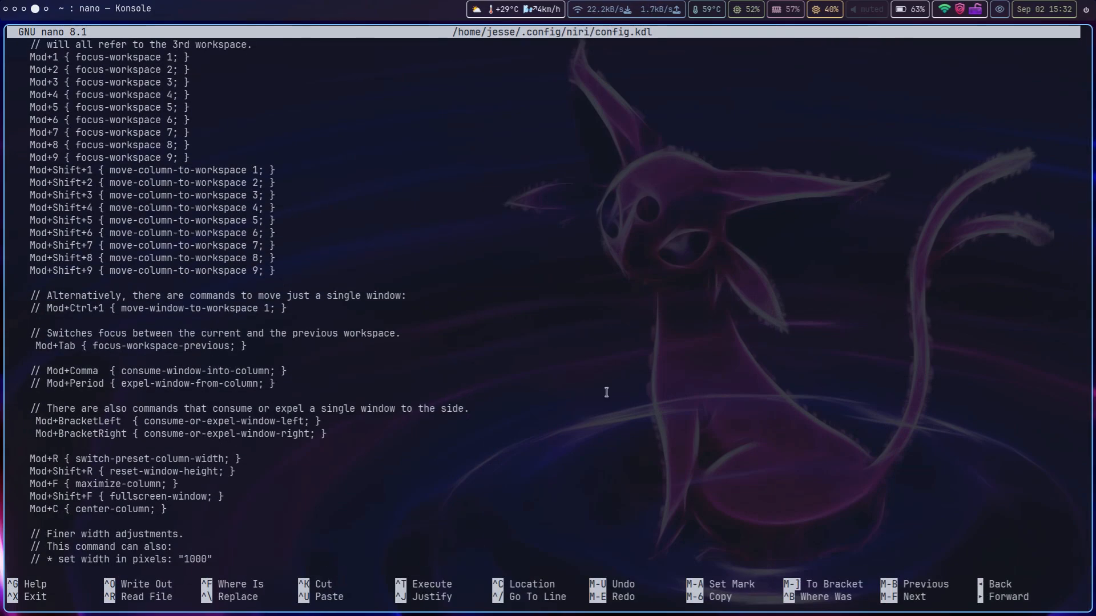
Step: Examine the Mod+BracketLeft consume-or-expel-window-left bind
key("Up")
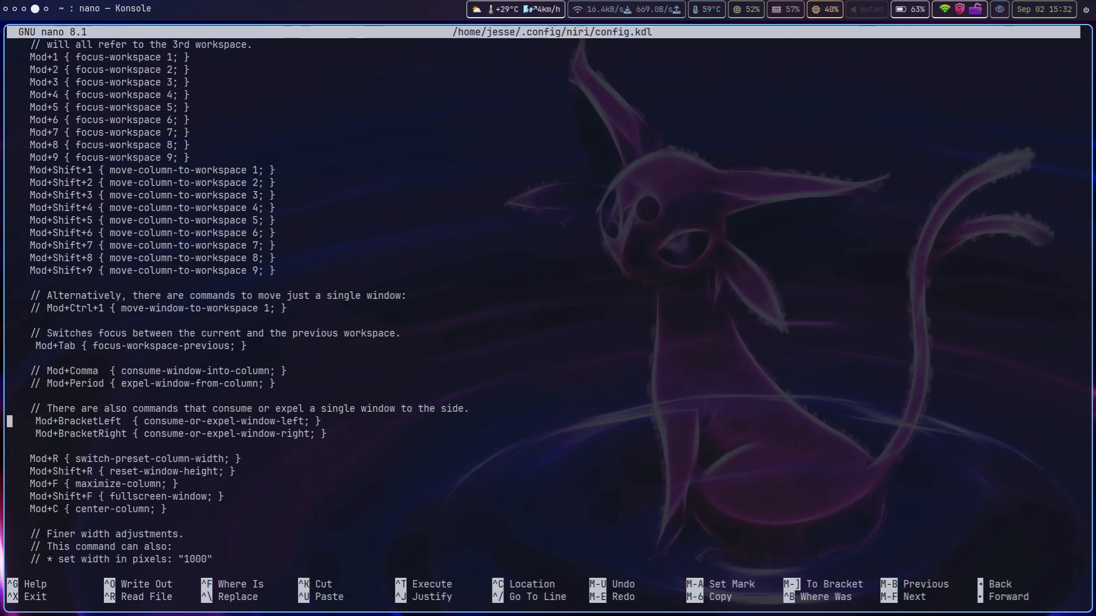
key("Right")
key("Right")
key("Right")
key("Right")
key("Right")
key("Right")
key("Right")
key("Right")
key("Right")
key("Right")
key("Right")
key("Right")
key("Right")
key("Right")
key("Right")
key("Right")
key("Right")
key("Right")
Step: Examine the Mod+BracketRight consume-or-expel-window-right bind
key("Down")
key("Right")
key("Right")
key("Right")
key("Right")
key("Right")
key("Right")
key("Right")
key("Right")
key("Right")
key("Right")
key("Right")
key("Right")
key("Right")
key("Right")
key("Right")
key("Right")
key("Right")
key("Right")
key("Right")
key("Right")
key("Right")
key("Right")
Step: Open a new terminal and demonstrate consuming it into the config window's column and expelling it to the right
key("super+t")
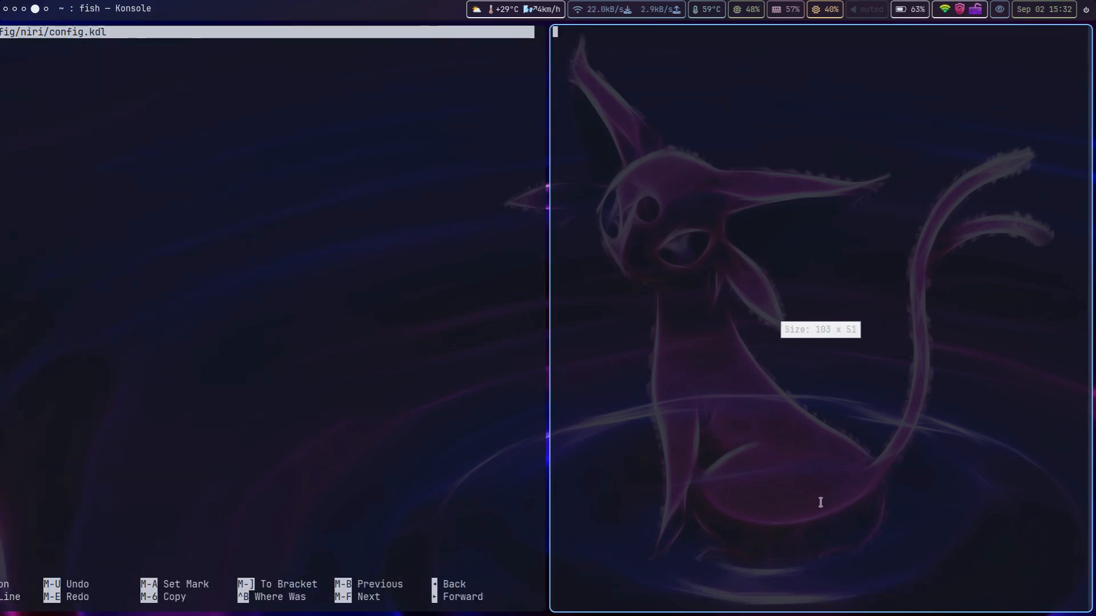
key("super+bracketleft")
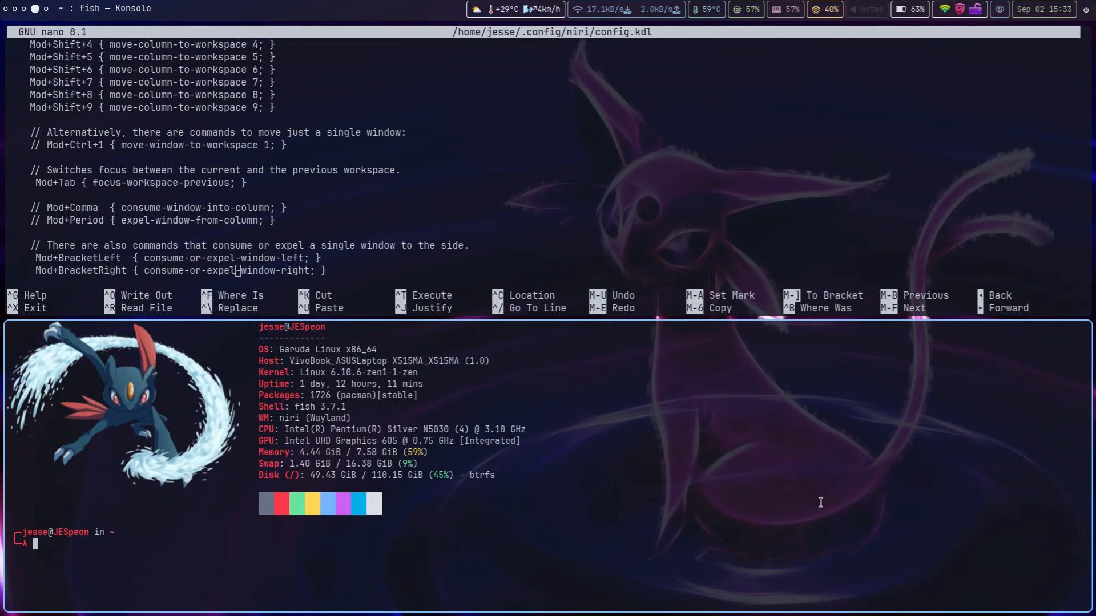
key("super+bracketright")
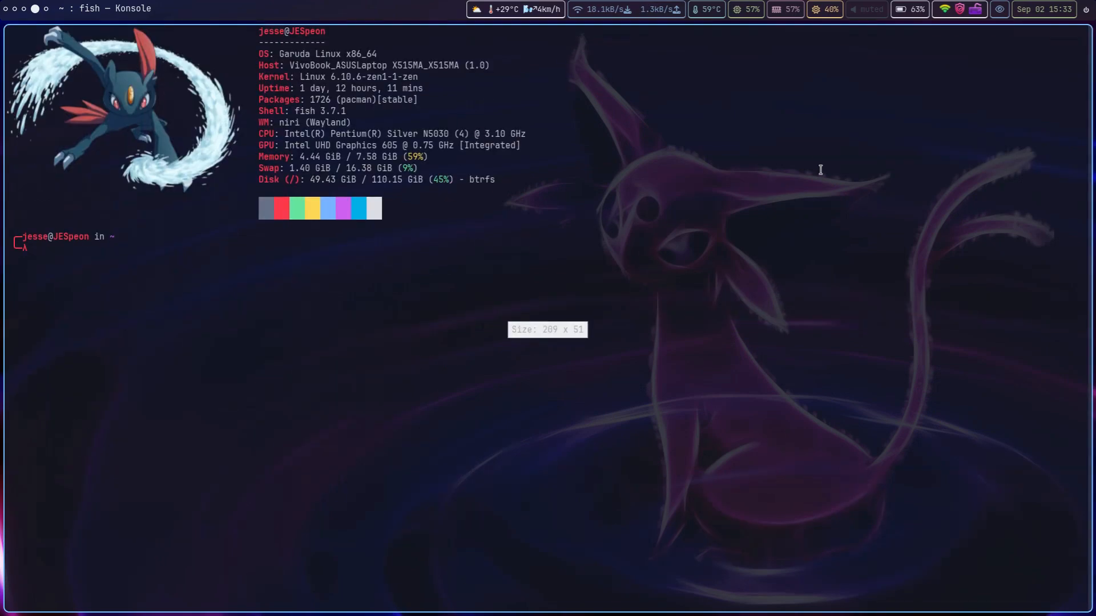
Step: Focus the config window's column and demonstrate consuming and expelling that window to the right and left of the terminal
key("super+Left")
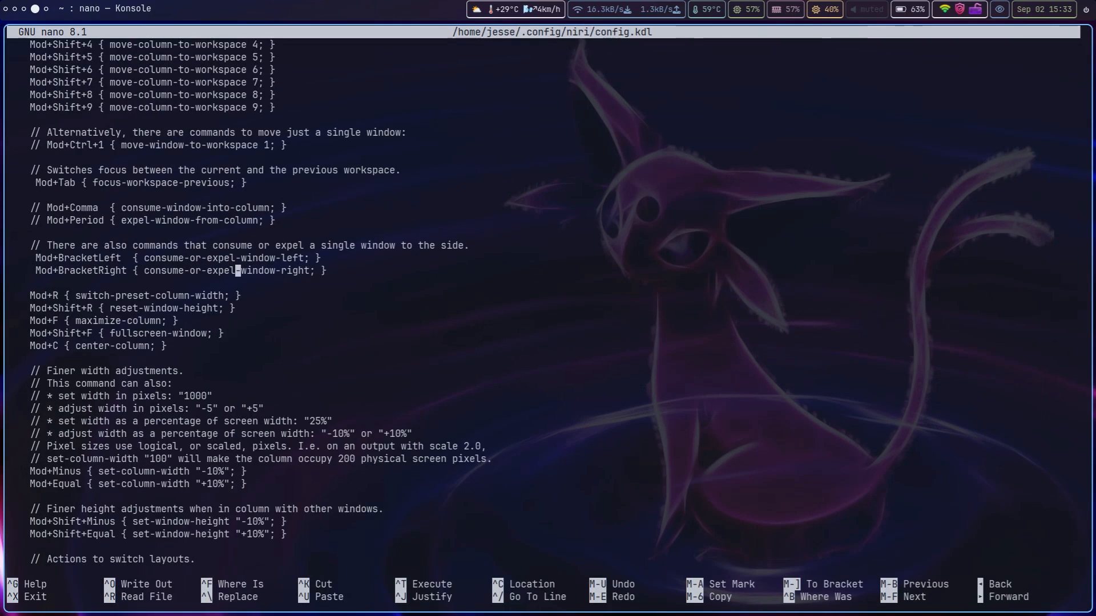
key("super+bracketright")
key("super+bracketleft")
key("super+bracketleft")
key("super+bracketright")
key("super+bracketleft")
key("super+bracketright")
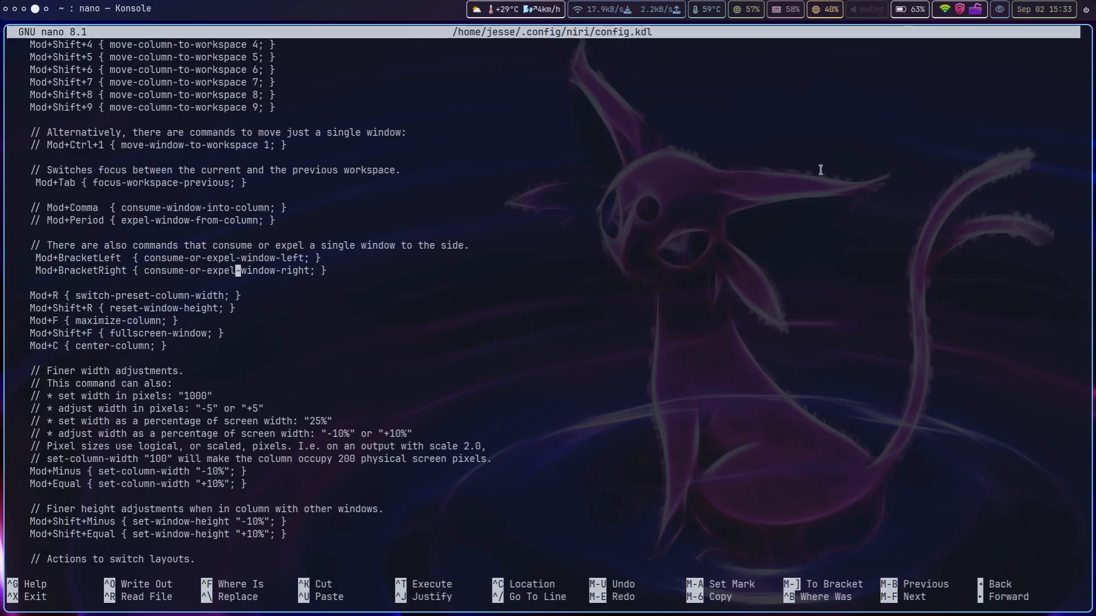
Step: Go over the consume-or-expel-window-left bind again in the config file
key("Up")
key("Right")
key("Right")
key("Right")
key("Right")
key("Right")
key("Right")
key("Right")
key("Right")
key("Right")
key("Right")
key("Right")
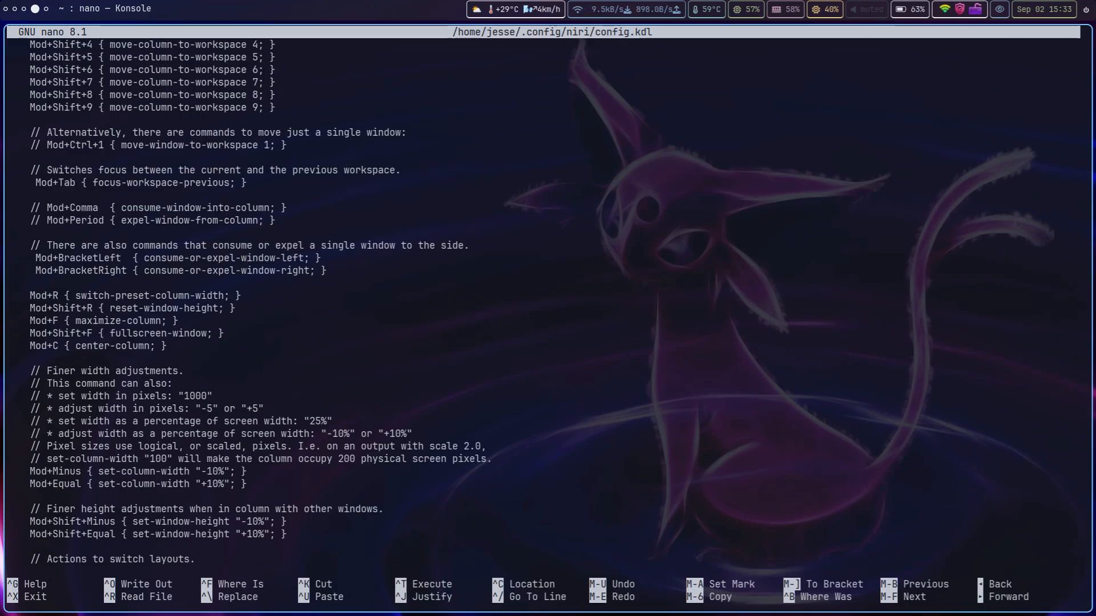
Step: Examine and compare the consume-or-expel-window-left and consume-or-expel-window-right binds in the config file
key("Left")
key("Left")
key("Left")
key("Left")
key("Left")
key("Left")
key("Left")
key("Left")
key("Left")
key("Left")
key("Left")
key("Left")
key("Left")
key("Left")
key("Left")
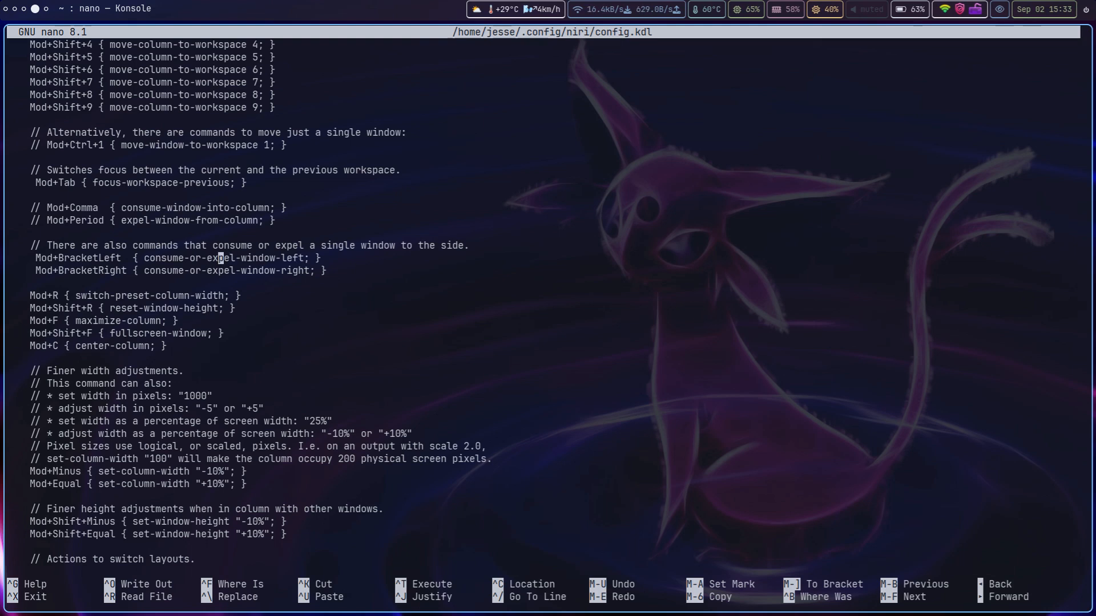
key("Left")
key("Left")
key("Right")
key("Right")
key("Down")
key("Right")
key("Left")
key("Up")
key("Right")
key("Right")
key("Right")
key("Down")
Step: Restore the config window's normal column width, demonstrate repeatedly consuming and expelling it to the right and left, and maximize it again
key("super+f")
key("super+bracketright")
key("super+bracketright")
key("super+bracketright")
key("super+bracketright")
key("super+bracketright")
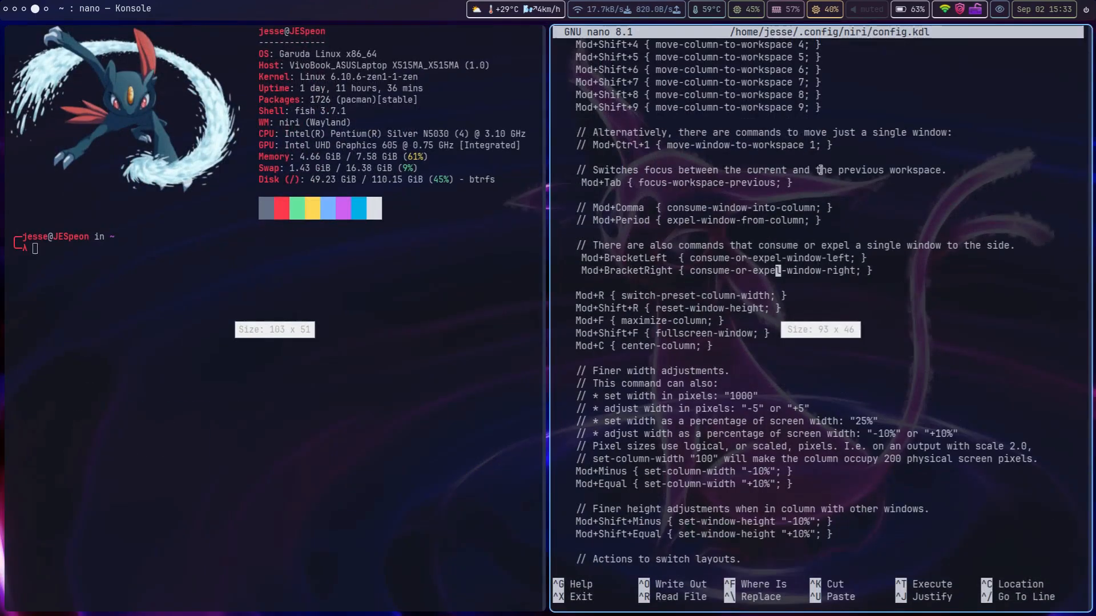
key("super+bracketleft")
key("super+bracketleft")
key("super+bracketleft")
key("super+bracketleft")
key("super+bracketleft")
key("super+f")
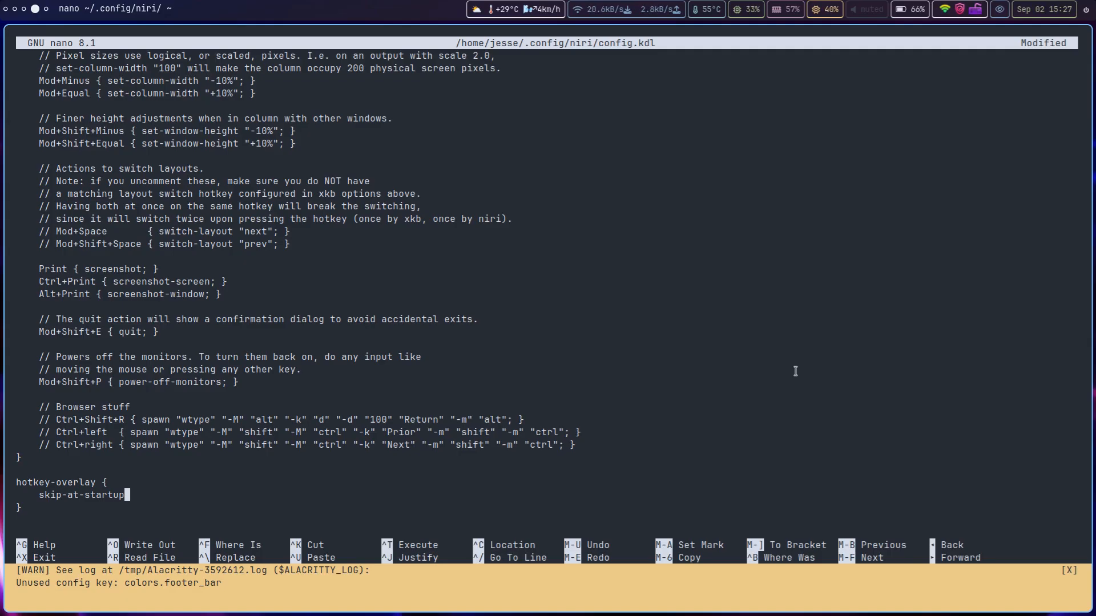
Step: Close config.kdl in nano, saving the modified buffer under the same file name
key("ctrl+x")
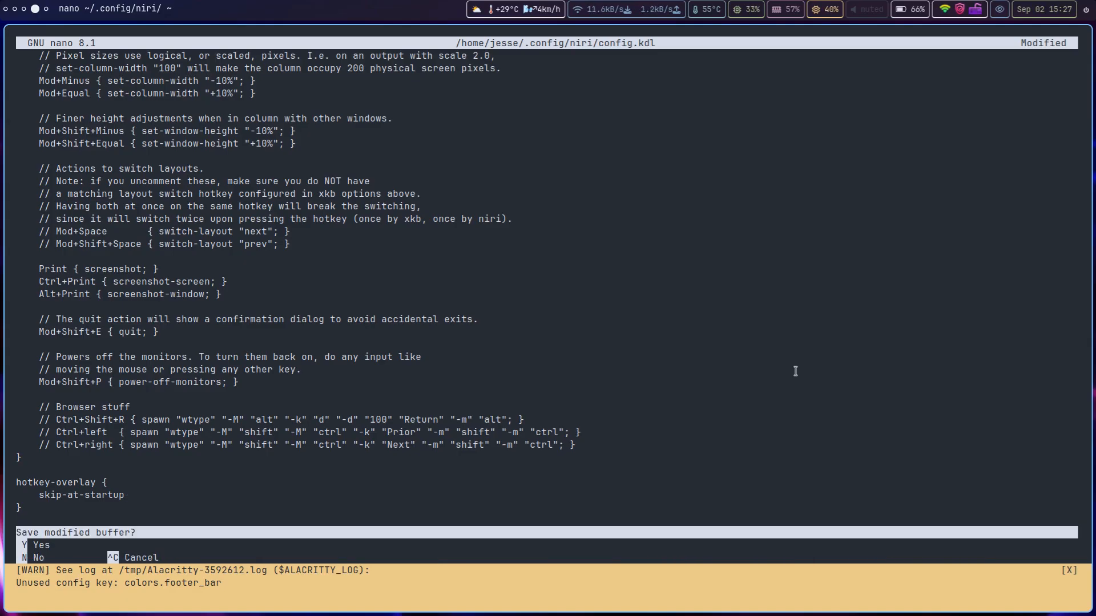
key("y")
key("Return")
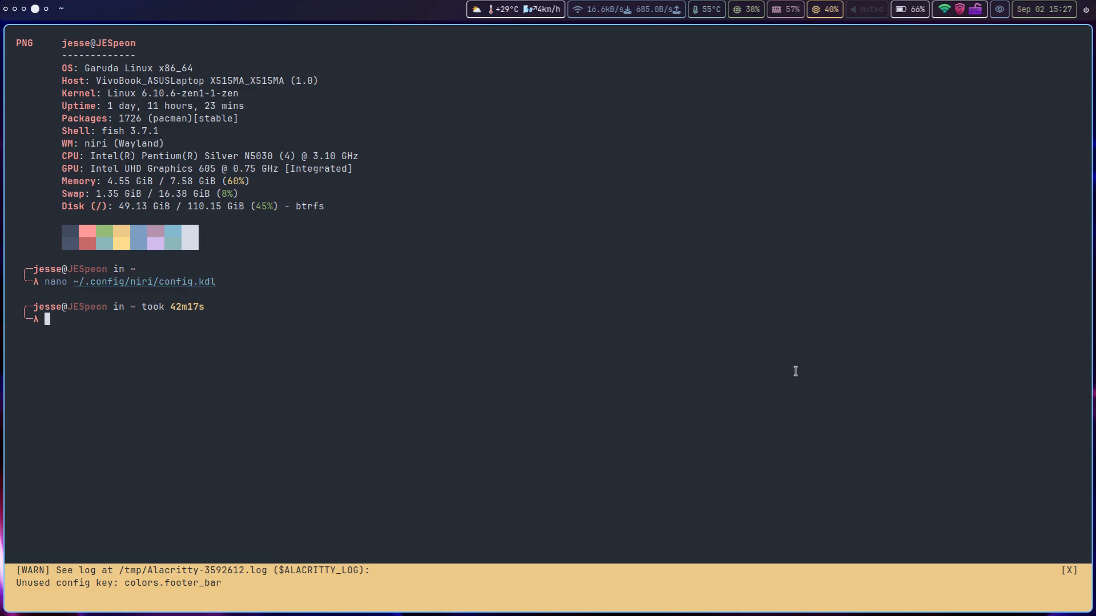
Step: Switch to the terminal in /usr/share/applications and enter the command nano ~/.config/niri/waybar at its prompt
key("super+Left")
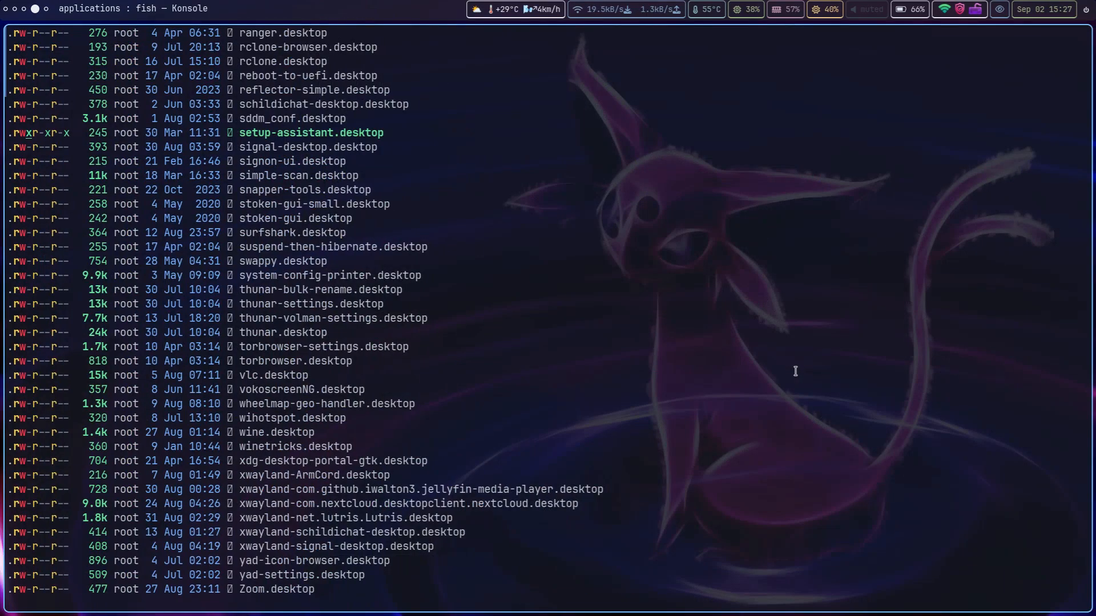
scroll(796, 371, "down", 2)
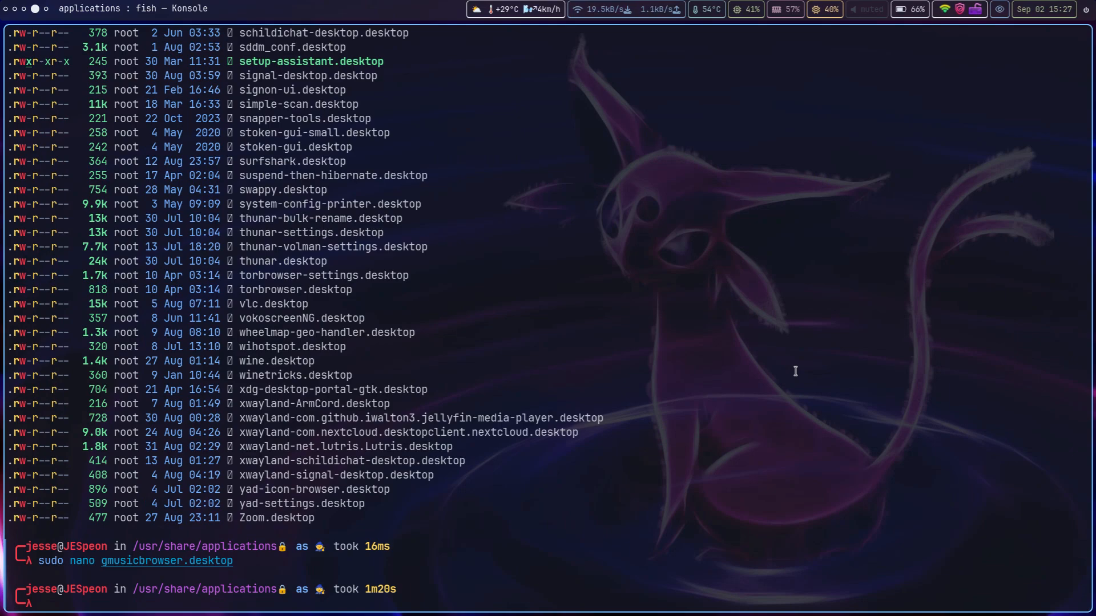
type("n")
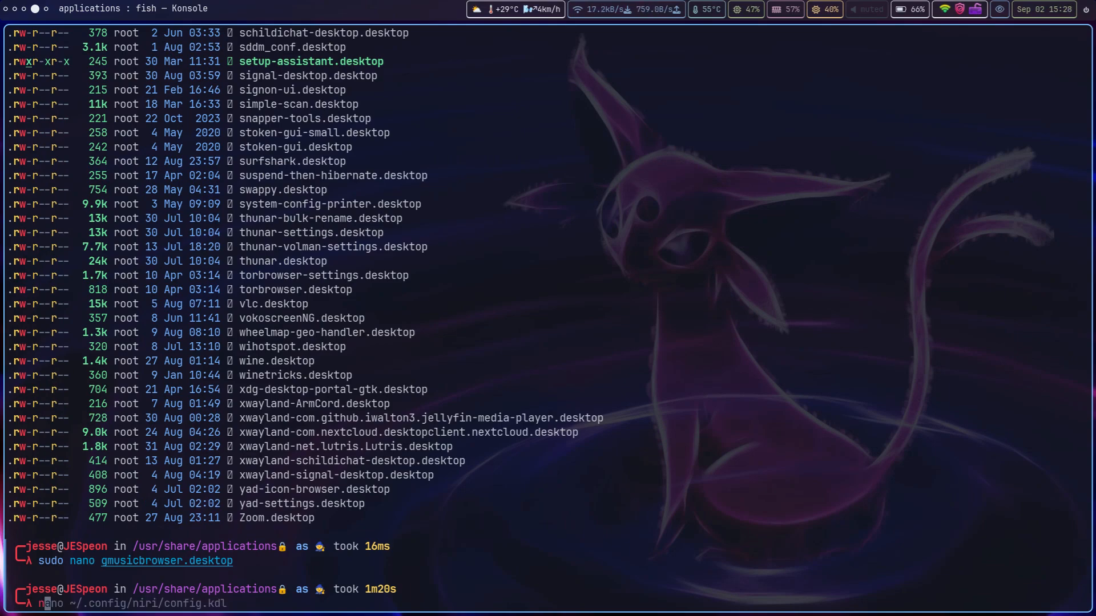
type("ano ~/.config/niri/waybar")
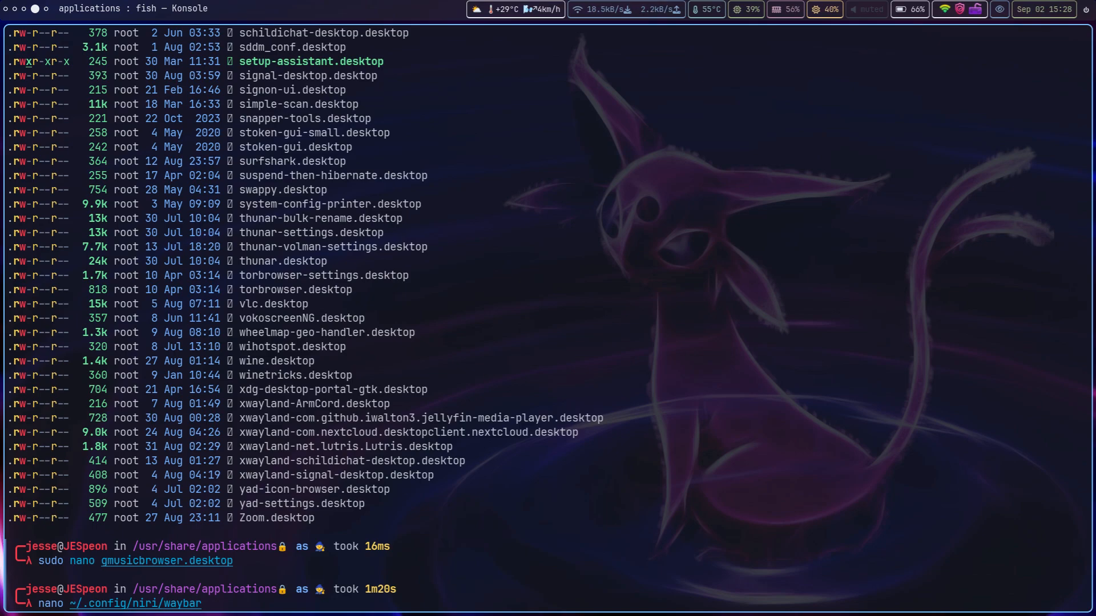
key("BackSpace")
key("BackSpace")
key("BackSpace")
key("BackSpace")
key("BackSpace")
key("BackSpace")
key("BackSpace")
key("BackSpace")
key("BackSpace")
key("BackSpace")
key("BackSpace")
type("wayb")
key("Right")
key("BackSpace")
key("BackSpace")
key("BackSpace")
key("BackSpace")
key("BackSpace")
key("BackSpace")
key("BackSpace")
key("BackSpace")
key("BackSpace")
key("BackSpace")
key("BackSpace")
key("BackSpace")
key("BackSpace")
Step: Complete the nano command with the path ~/.config/niri/waybar and open that file
type("niri")
key("Right")
key("BackSpace")
key("BackSpace")
key("BackSpace")
key("BackSpace")
key("BackSpace")
key("BackSpace")
key("BackSpace")
key("BackSpace")
key("BackSpace")
type("wa")
key("BackSpace")
key("BackSpace")
key("BackSpace")
type("waybar")
key("Return")
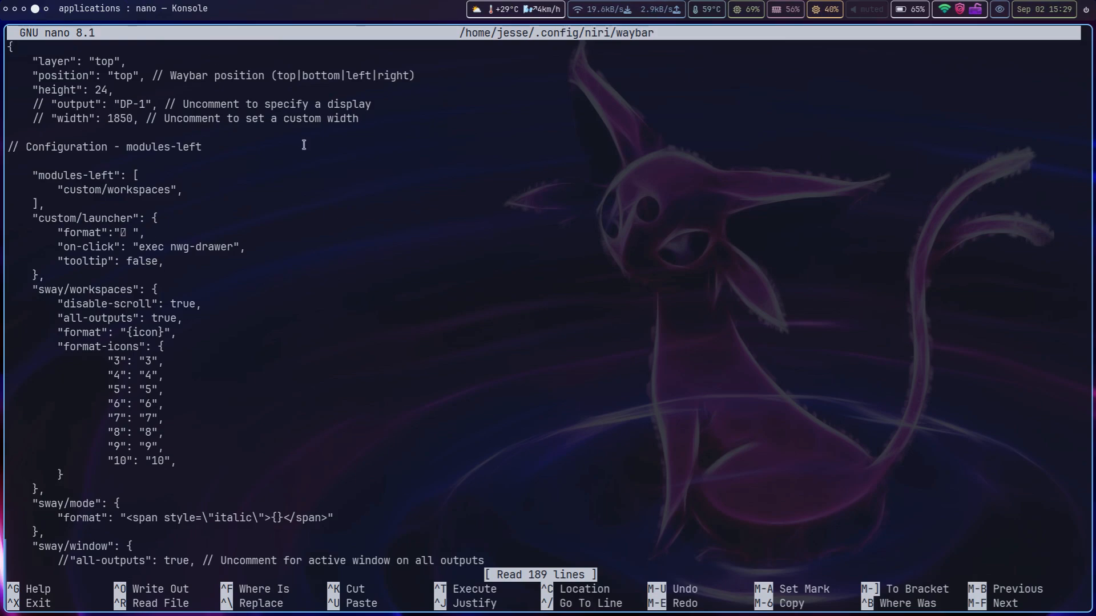
Step: Look through the bar's general settings and the modules-left section at the start of the waybar file
key("Down")
key("Down")
key("Down")
key("Down")
key("Down")
key("Down")
key("Down")
key("Down")
key("Down")
key("Down")
key("Down")
key("Down")
key("Down")
key("Down")
key("Down")
key("Down")
key("Down")
key("Down")
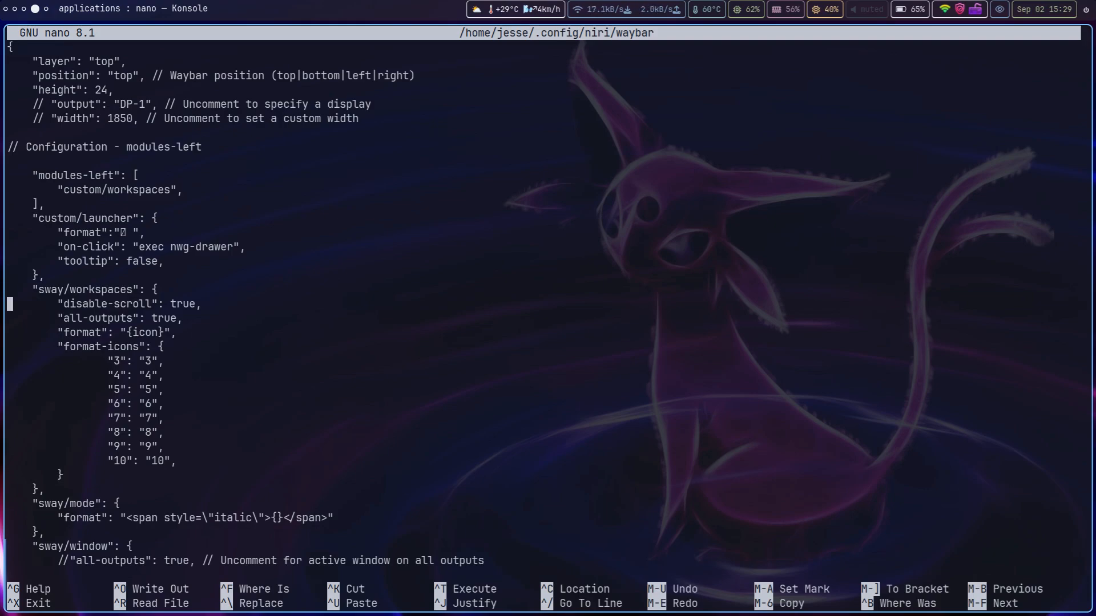
Step: Examine the custom/workspaces entry in the modules-left list
key("Up")
key("Up")
key("Up")
key("Up")
key("Up")
key("Up")
key("Up")
key("Up")
key("Right")
key("Right")
key("Right")
key("Right")
key("Right")
key("Right")
key("Right")
key("Right")
key("Right")
key("Right")
key("Right")
key("Right")
key("Right")
key("Right")
key("Right")
key("Right")
key("Right")
key("Right")
key("Right")
key("Right")
Step: Review the remaining left-module definitions down to the custom/workspaces and custom/focused-window scripts
key("Down")
key("Down")
key("Down")
key("Down")
key("Down")
key("Down")
key("Down")
key("Down")
key("Down")
key("Down")
key("Down")
key("Down")
key("Down")
key("Down")
key("Down")
key("Down")
key("Down")
key("Down")
key("Down")
key("Down")
key("Down")
key("Down")
key("Down")
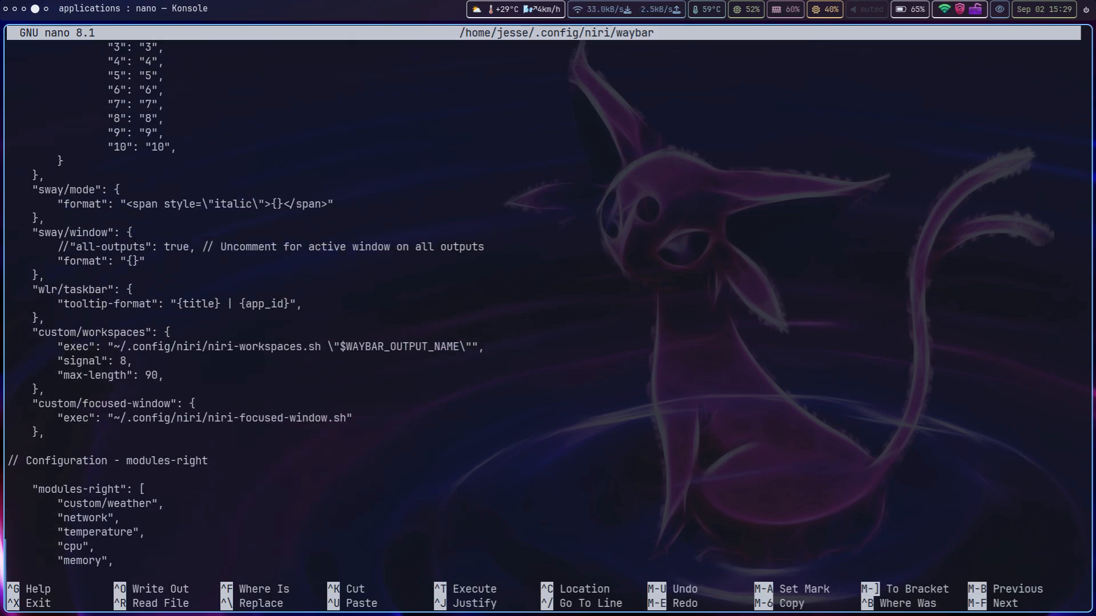
Step: Return from the modules-right section of the waybar file to the exec line of the custom/workspaces definition
key("Down")
key("Down")
key("Up")
key("Up")
key("Up")
key("Up")
key("Up")
key("Up")
key("Up")
key("Up")
key("Up")
key("Up")
key("Up")
key("Up")
key("Up")
key("Up")
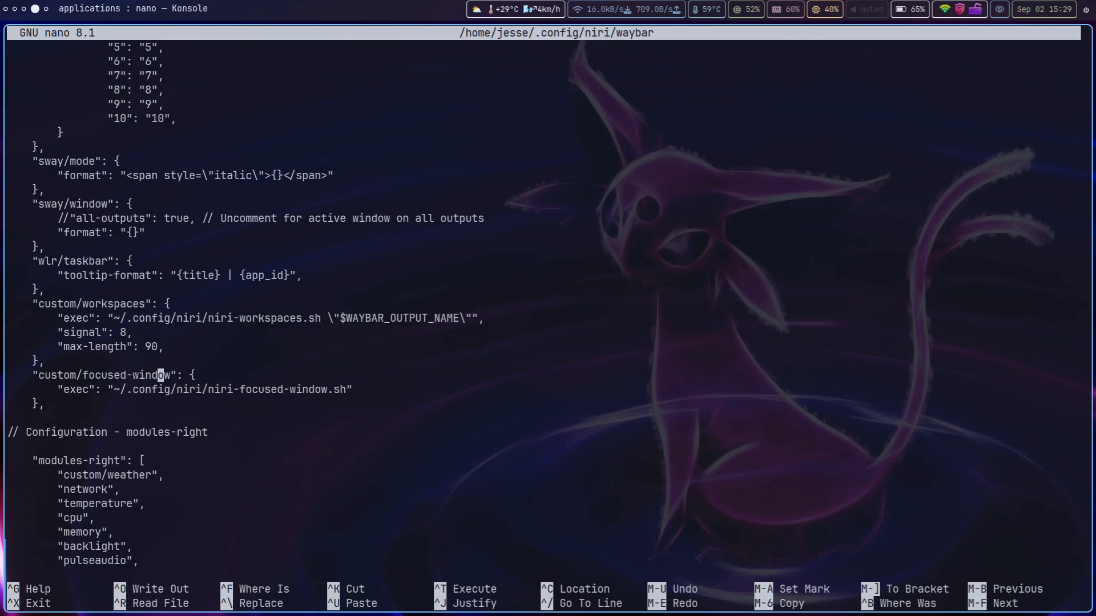
key("Up")
key("Up")
key("Up")
Step: Examine the ~/.config/niri/niri-workspaces.sh script path in the custom/workspaces exec line
key("Right")
key("Right")
key("Right")
key("Right")
key("Right")
key("Right")
key("Right")
key("Right")
key("Right")
key("Right")
key("Right")
key("Right")
key("Right")
key("Right")
key("Right")
key("Right")
key("Right")
key("Right")
key("Right")
key("Right")
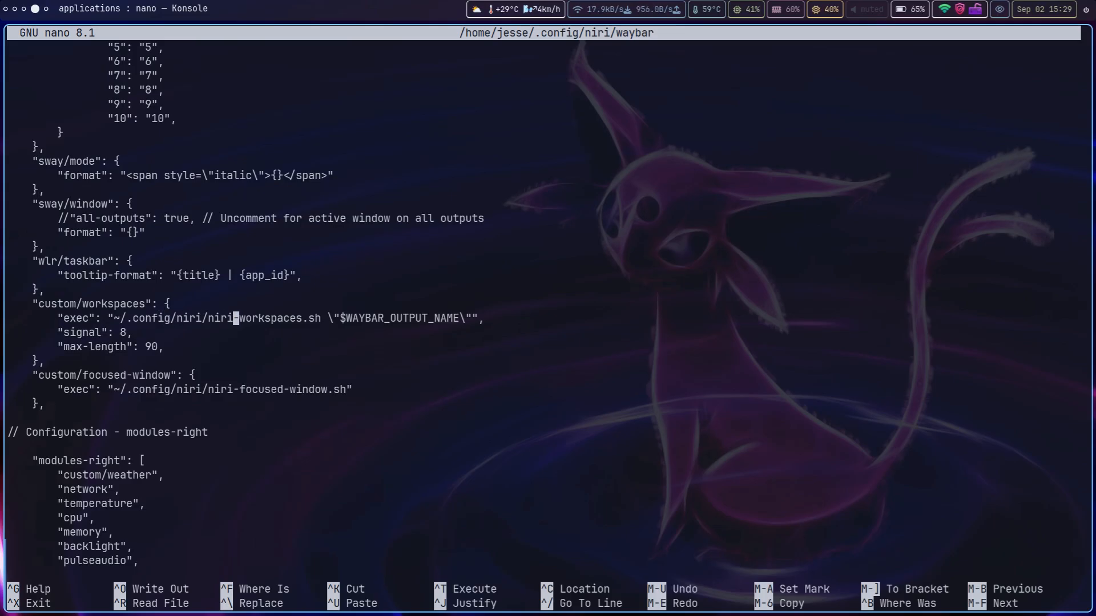
key("Right")
key("Right")
key("Right")
key("Right")
key("Right")
key("Right")
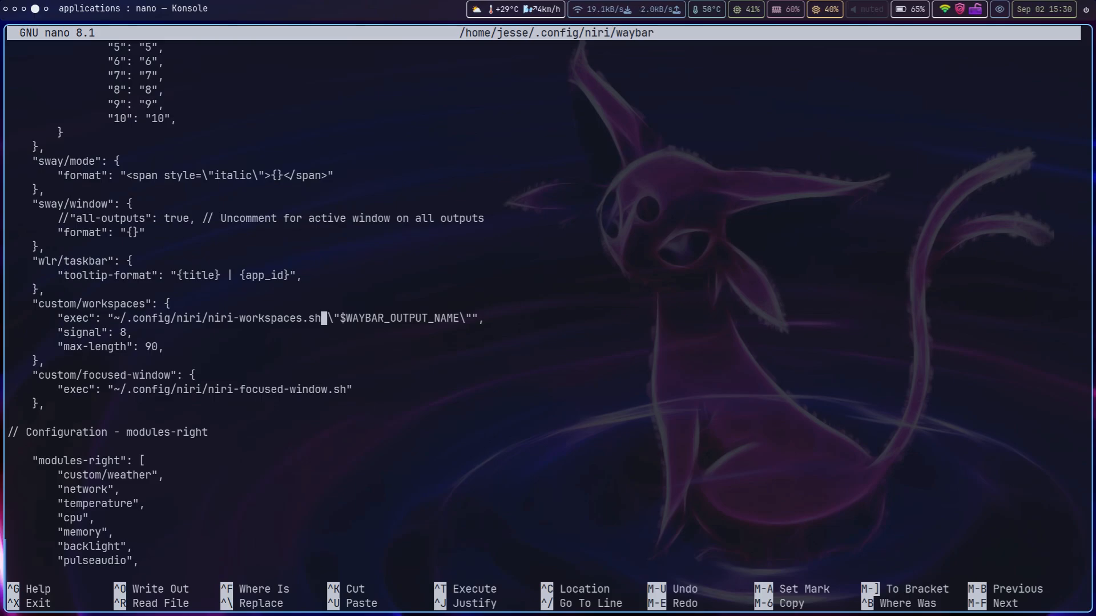
Step: Review the $WAYBAR_OUTPUT_NAME argument of the exec line and the settings beneath it in custom/workspaces
key("Right")
key("Right")
key("Right")
key("Right")
key("Right")
key("Right")
key("Right")
key("Right")
key("Right")
key("Right")
key("Right")
key("Right")
key("Right")
key("Right")
key("Right")
key("Right")
key("Right")
key("Right")
key("Right")
key("Right")
key("Right")
key("Right")
key("Right")
key("Right")
key("Right")
key("Right")
key("Down")
key("Right")
key("Right")
key("Right")
key("Right")
key("Right")
key("Right")
key("Right")
key("Right")
key("Right")
key("Right")
key("Right")
key("Right")
key("Right")
key("Right")
key("Right")
key("Right")
key("Right")
key("Right")
key("Right")
key("Right")
key("Right")
key("Right")
key("Right")
key("Down")
key("Up")
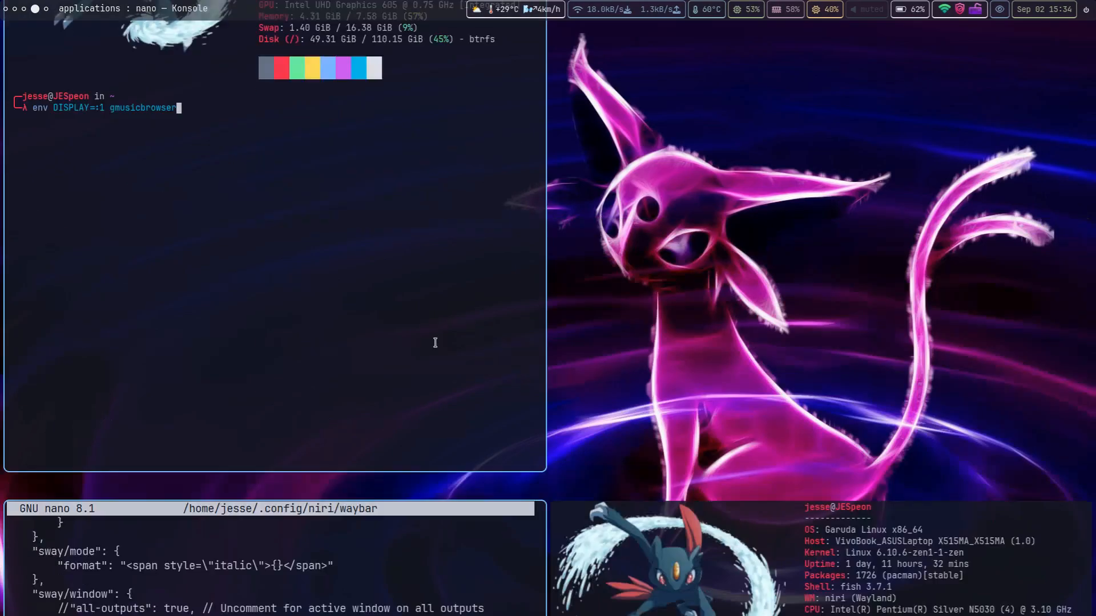
Step: Switch to the Kate window showing niri-workspaces.sh, expel it into its own column and enlarge its text to 155%
key("super+Page_Up")
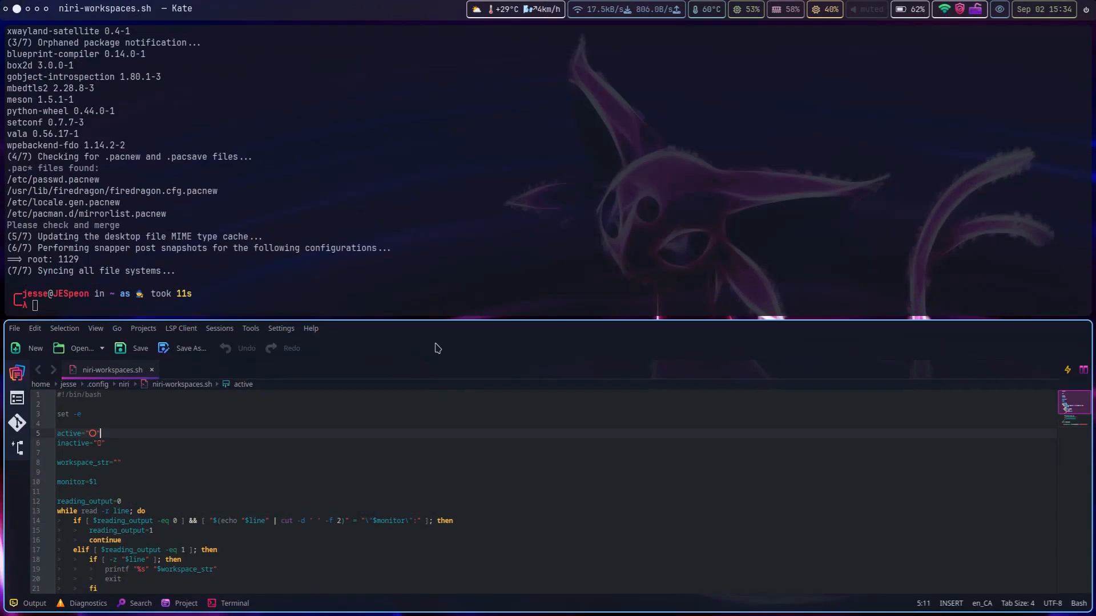
key("super+period")
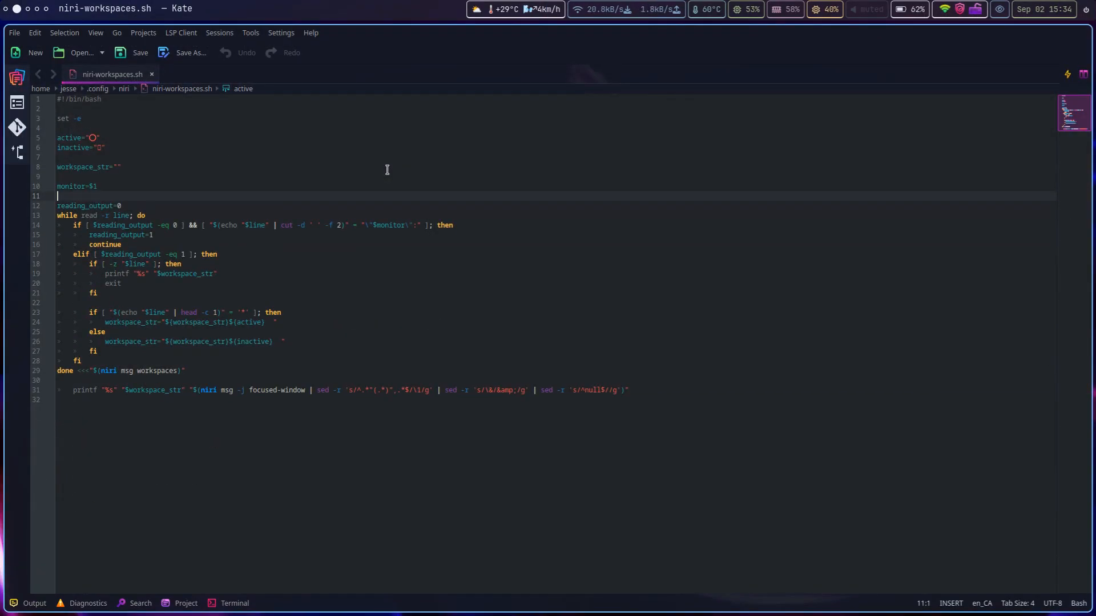
key("ctrl+plus")
key("ctrl+plus")
key("ctrl+plus")
key("ctrl+plus")
key("ctrl+plus")
key("ctrl+plus")
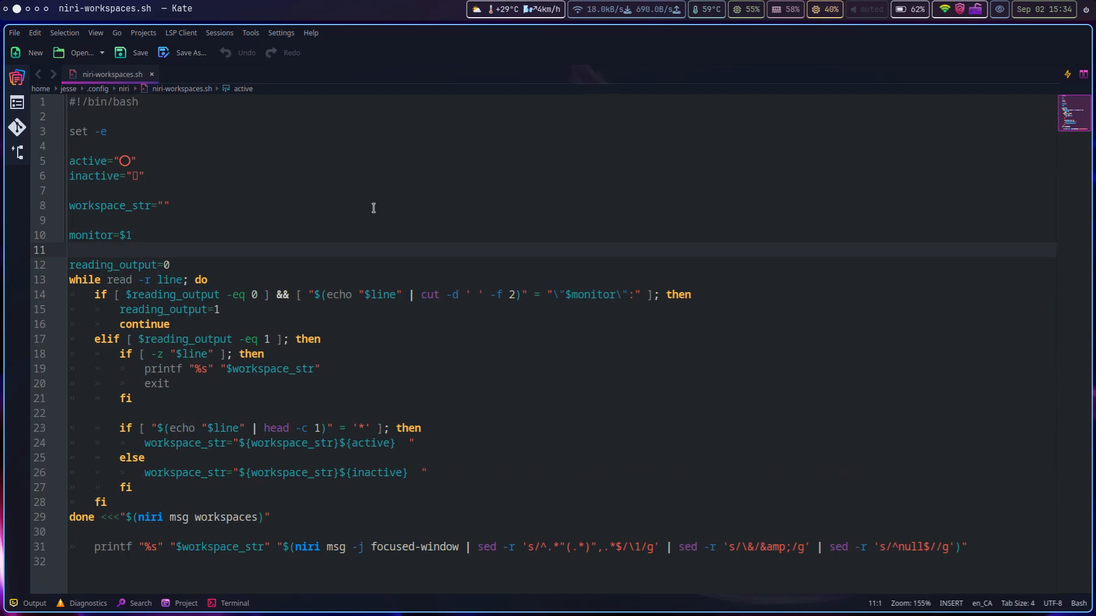
Step: Read through niri-workspaces.sh from the monitor variable down to the end of the script
key("Down")
key("Down")
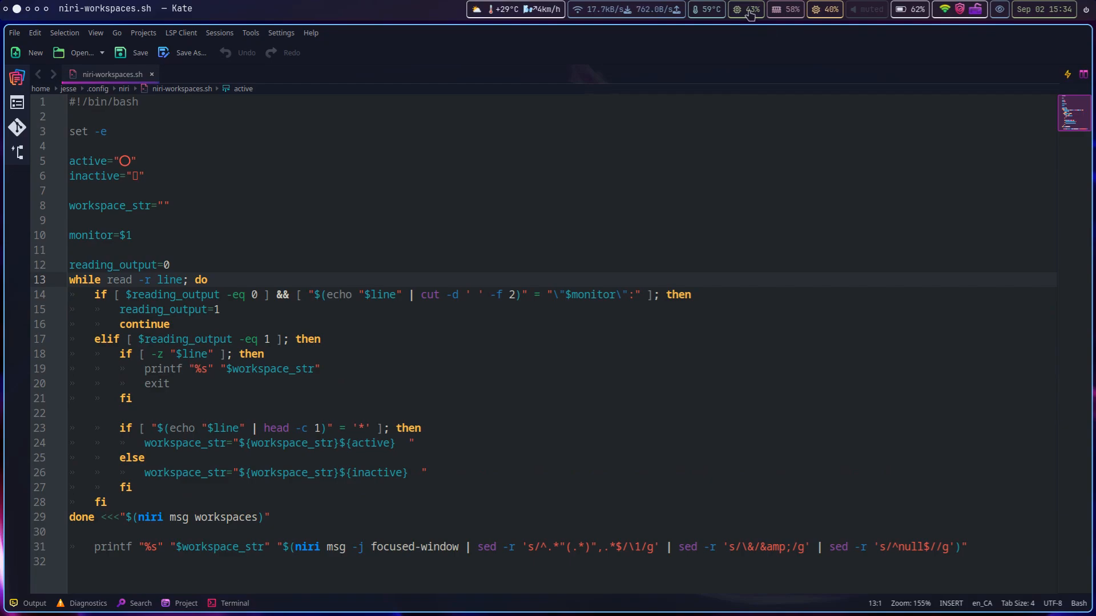
mouse_move(750, 14)
key("Down")
key("Down")
key("Down")
key("Down")
key("Down")
key("Down")
key("Down")
key("Down")
key("Down")
key("Down")
key("Down")
key("Down")
key("Down")
key("Down")
key("Down")
key("Down")
key("Down")
key("Down")
key("Down")
key("Down")
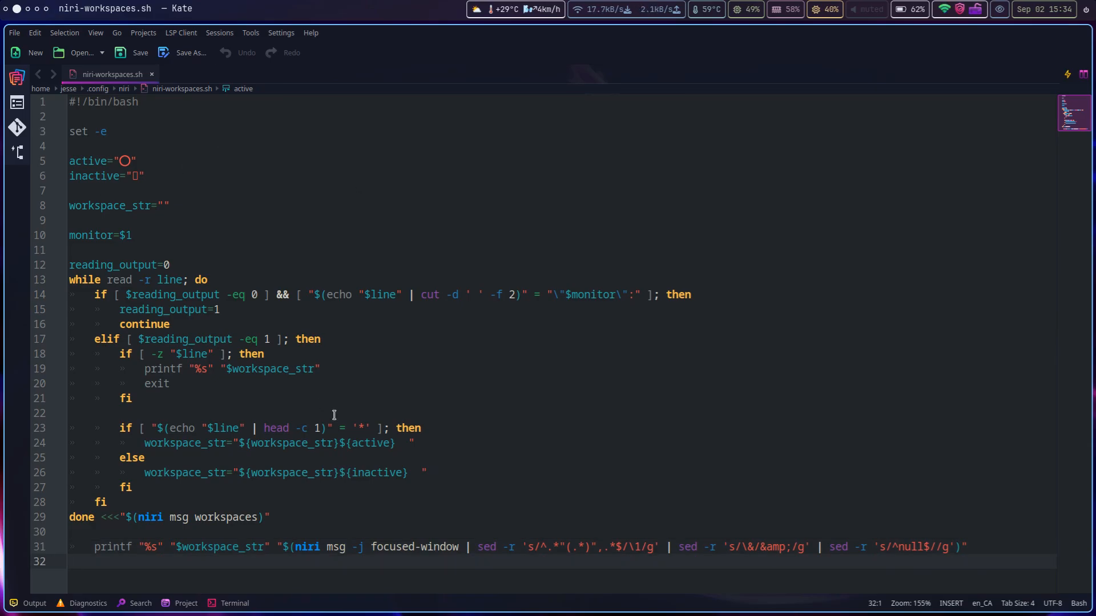
Step: Highlight the script's active/inactive workspace branches and the sed expressions in the final printf line
left_click_drag(265, 514, 261, 426)
left_click(281, 500)
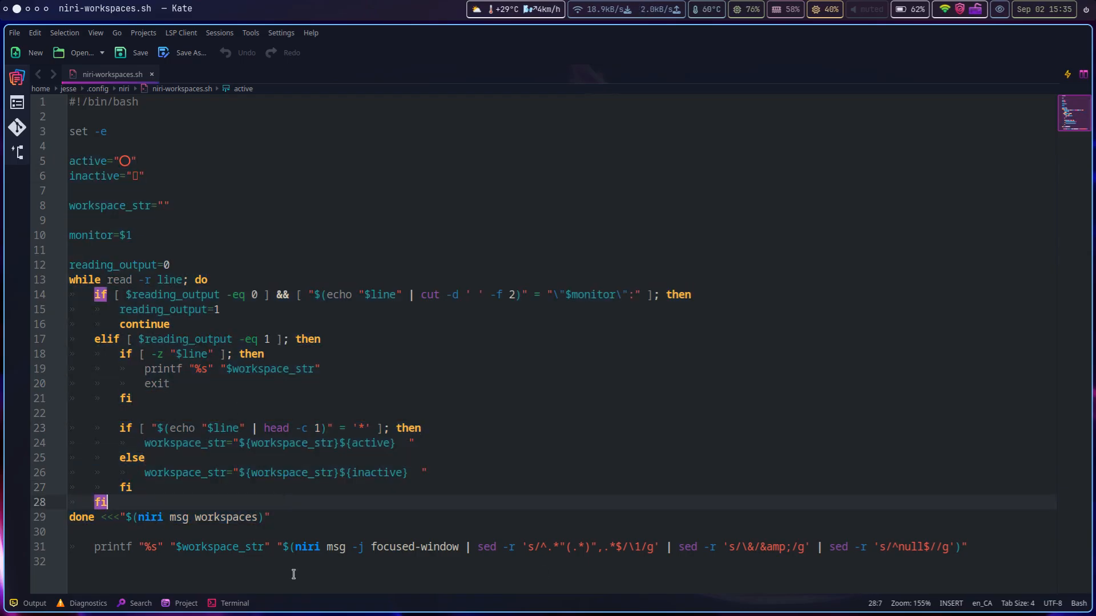
left_click_drag(980, 549, 521, 545)
left_click(524, 543)
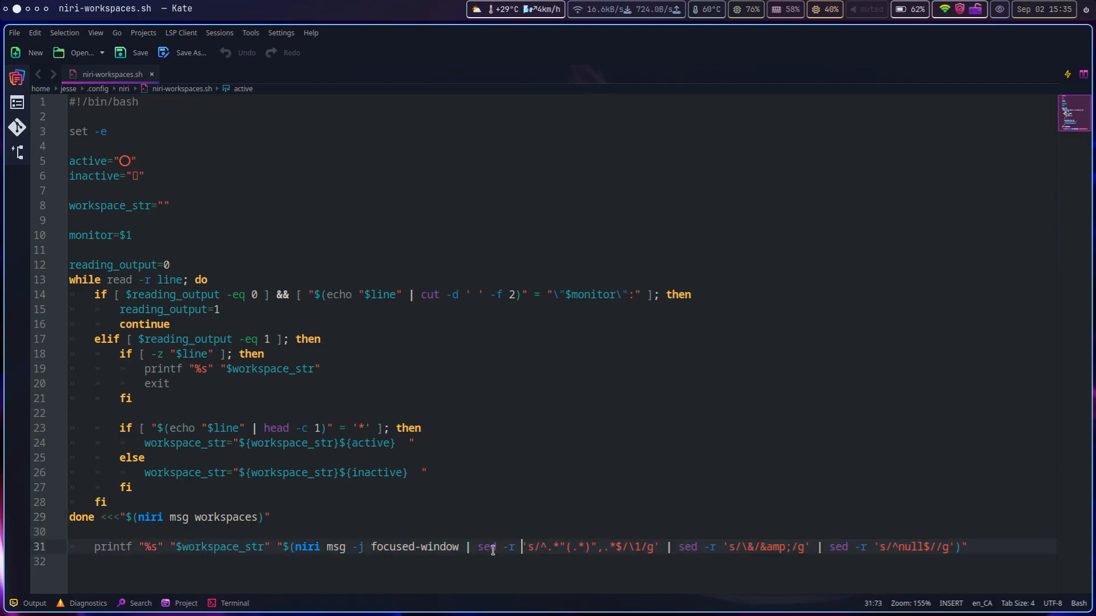
left_click(420, 504)
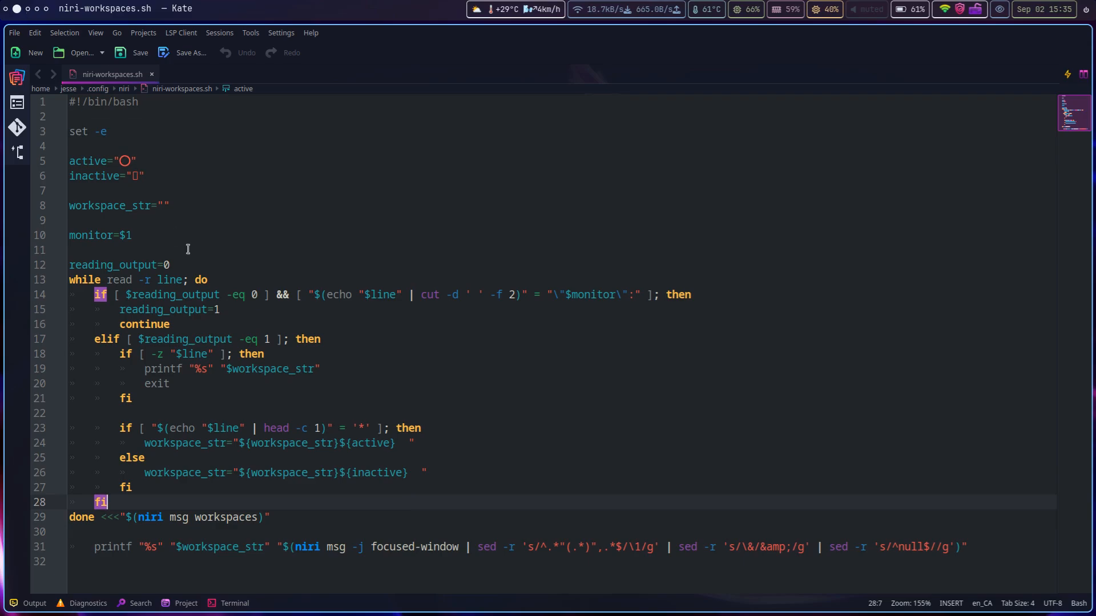
Step: Place the cursor at the active icon on line 5 and run "paru nerd-font symbol" in a new terminal
left_click(132, 161)
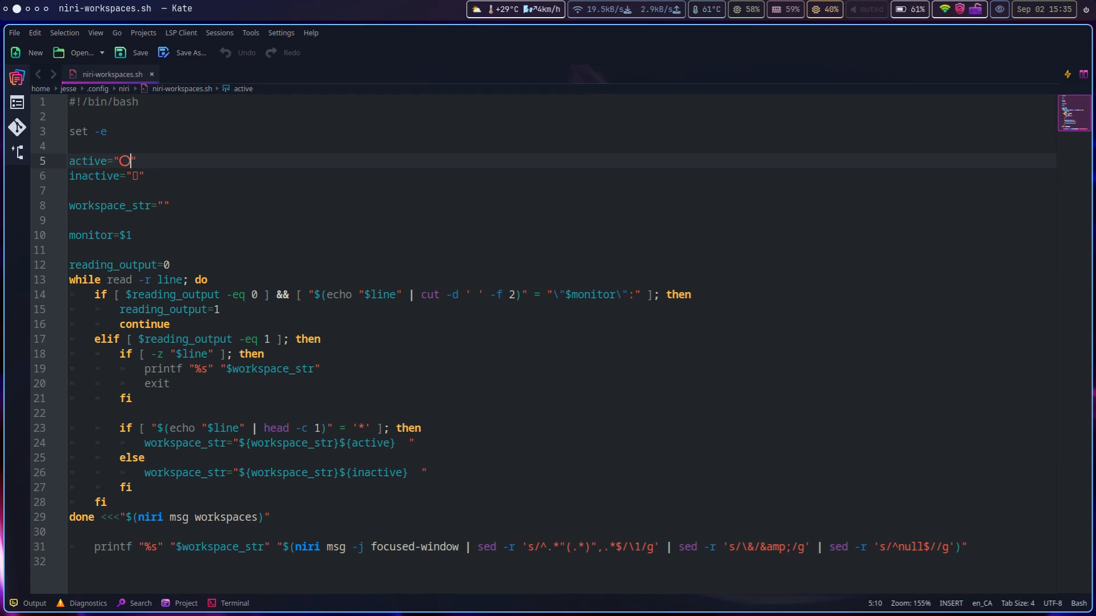
key("super+t")
type("paru ner")
key("Right")
key("Return")
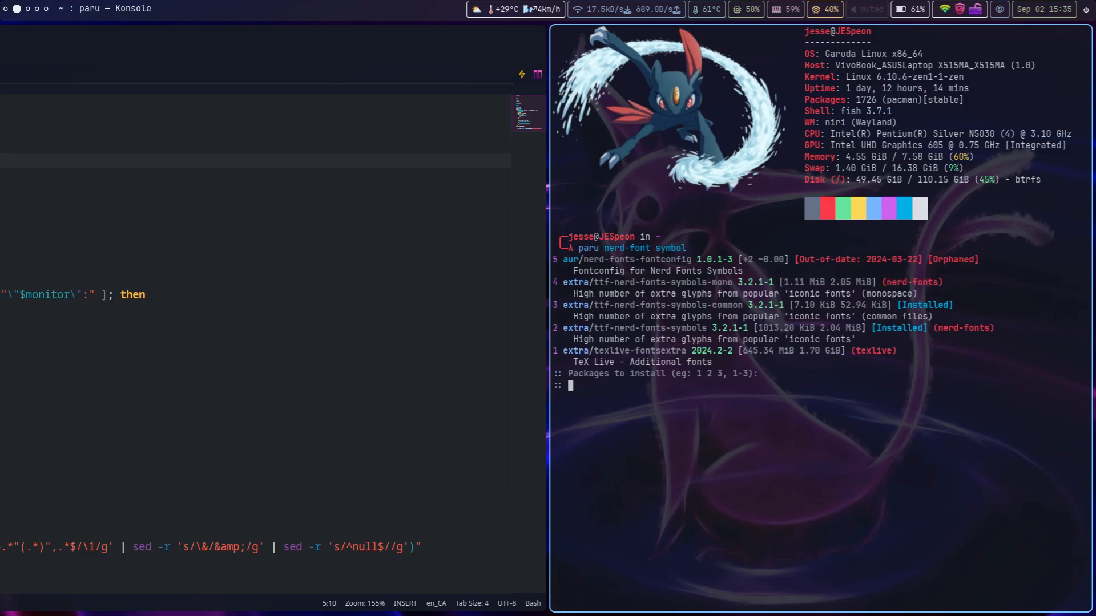
Step: Return to the script in Kate and demonstrate the workspace indicator by visiting the workspace above and coming back
key("super+Left")
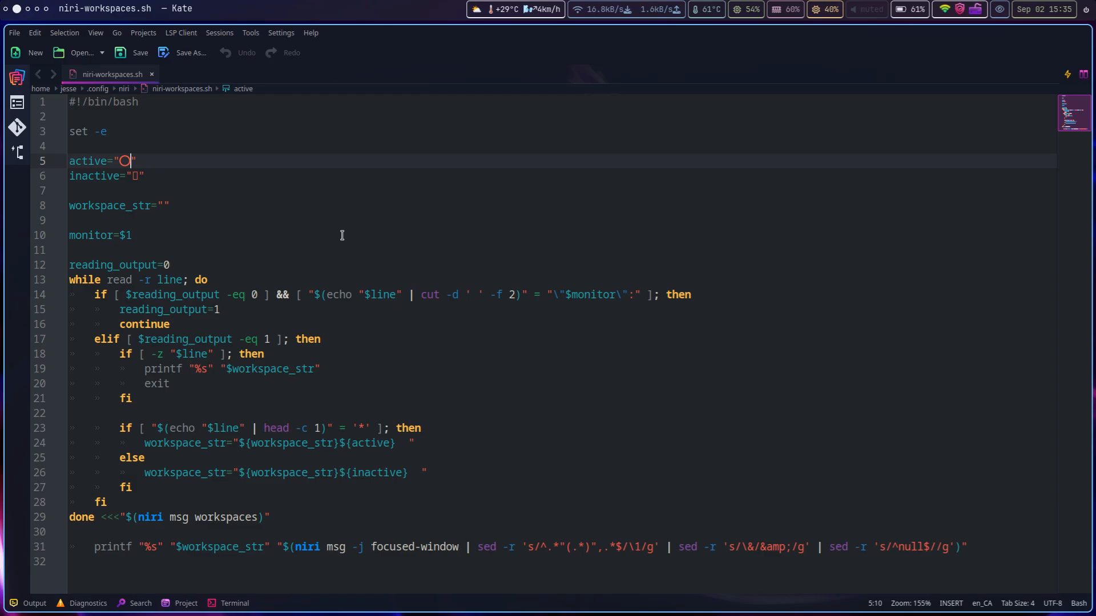
key("super+Page_Up")
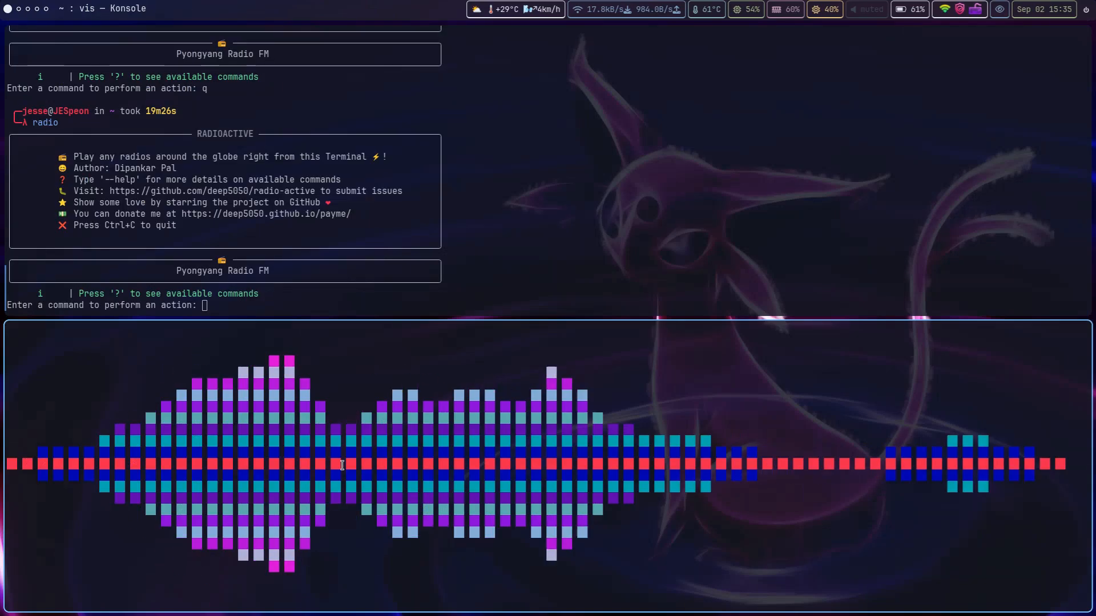
key("super+Page_Down")
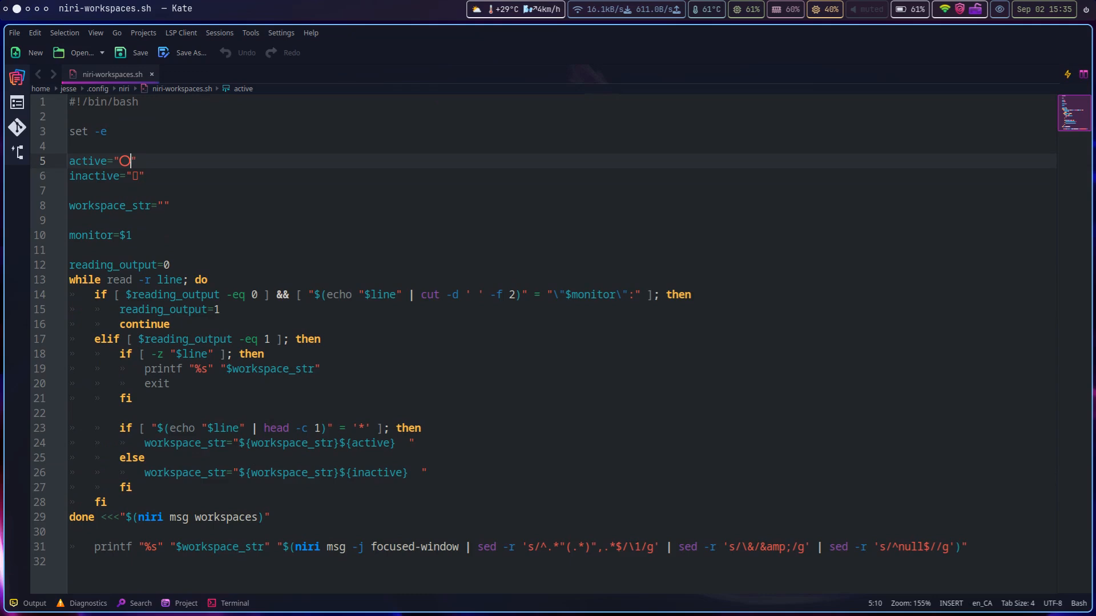
Step: Open FireDragon at full width, load the Nerd Fonts cheat sheet and search its icons for "penguin"
key("super+b")
key("super+f")
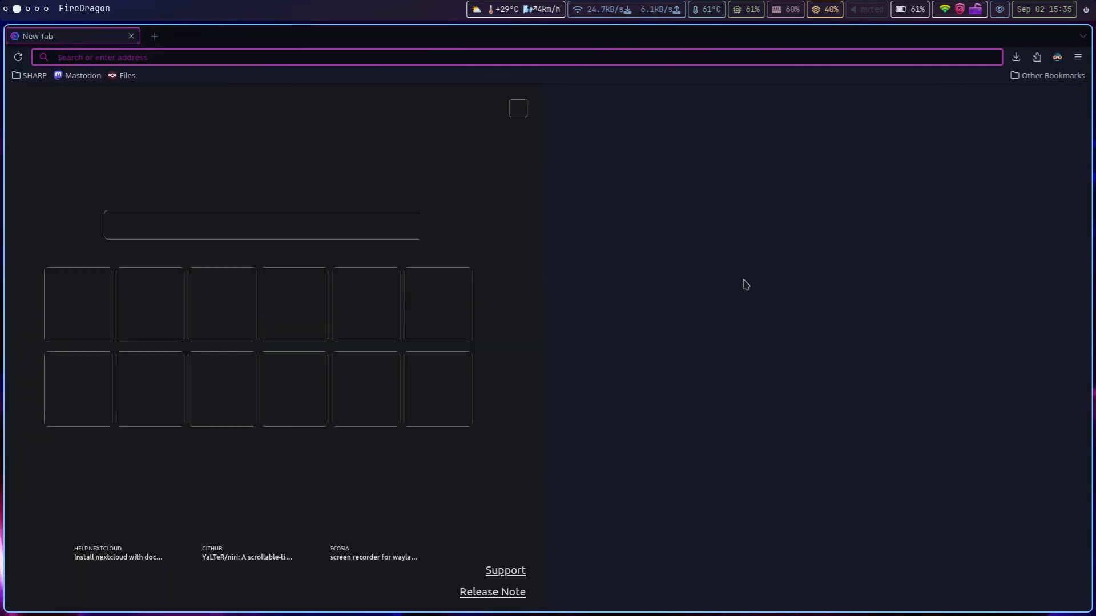
type("cheat")
key("Down")
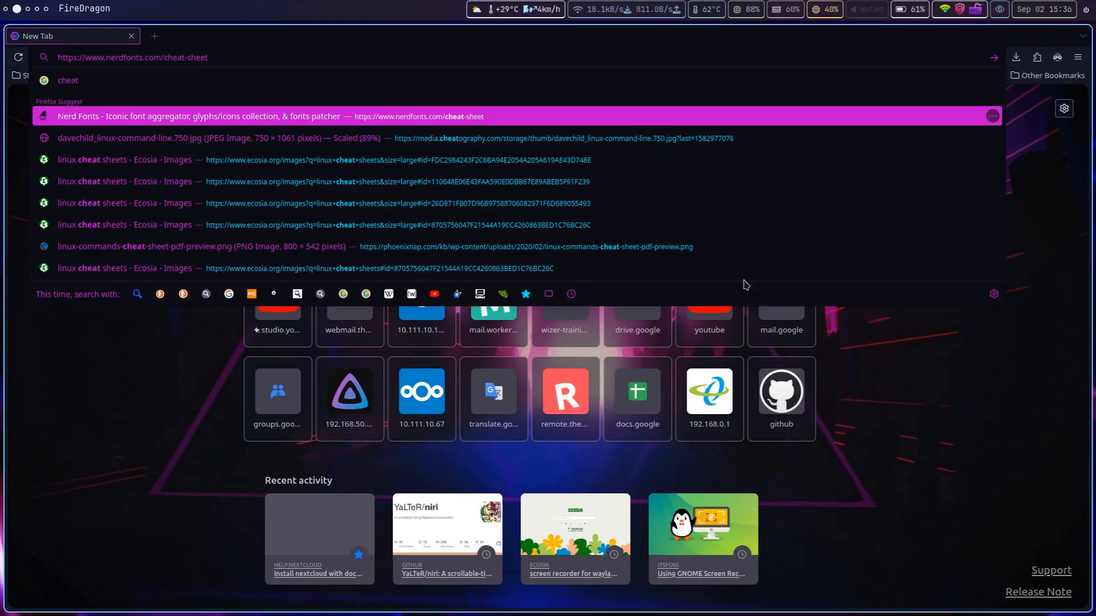
key("Return")
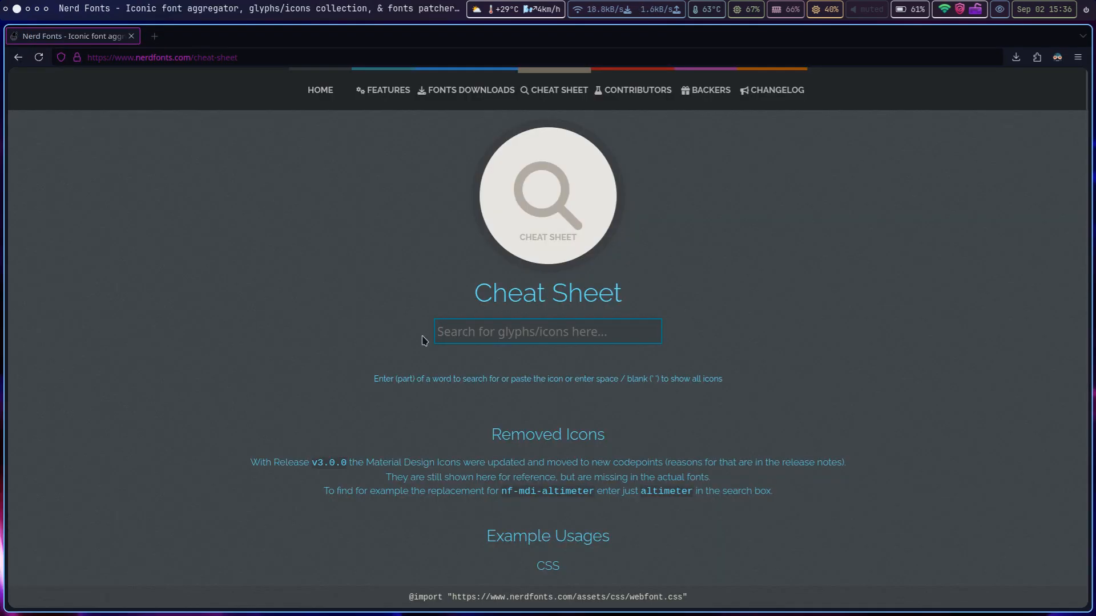
type("penguin")
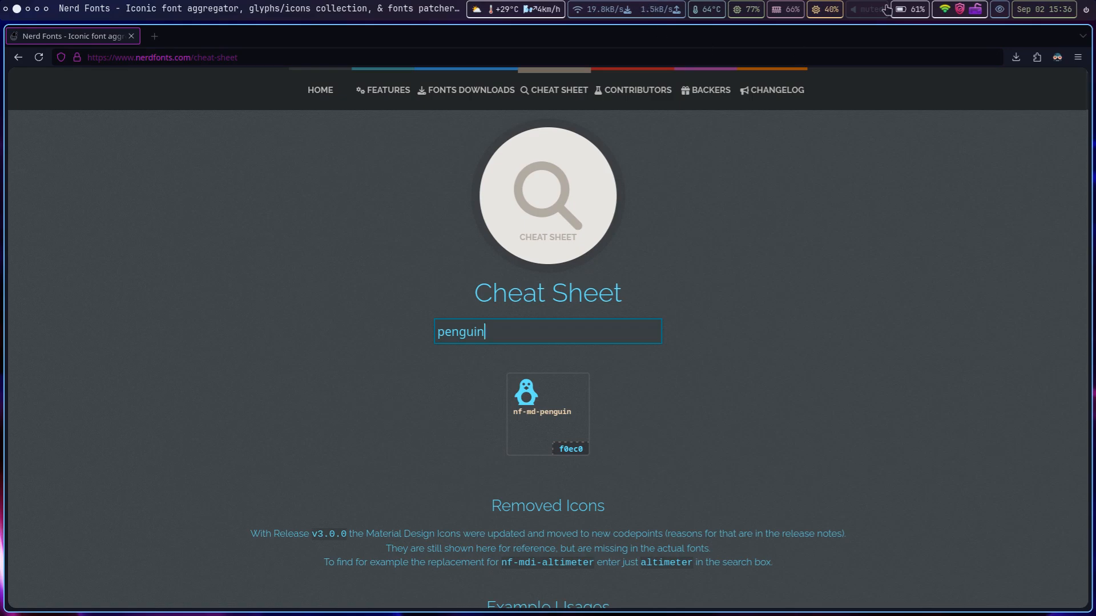
Step: Revisit the else branch of niri-workspaces.sh in Kate and switch back to the workspace with the waybar file in nano
key("super+Right")
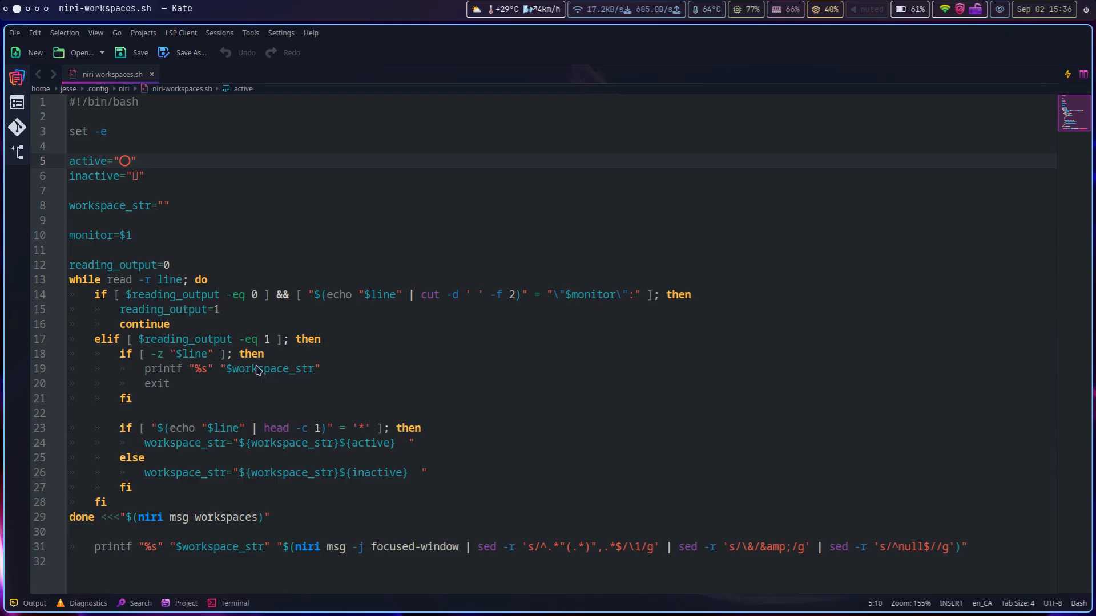
left_click(266, 462)
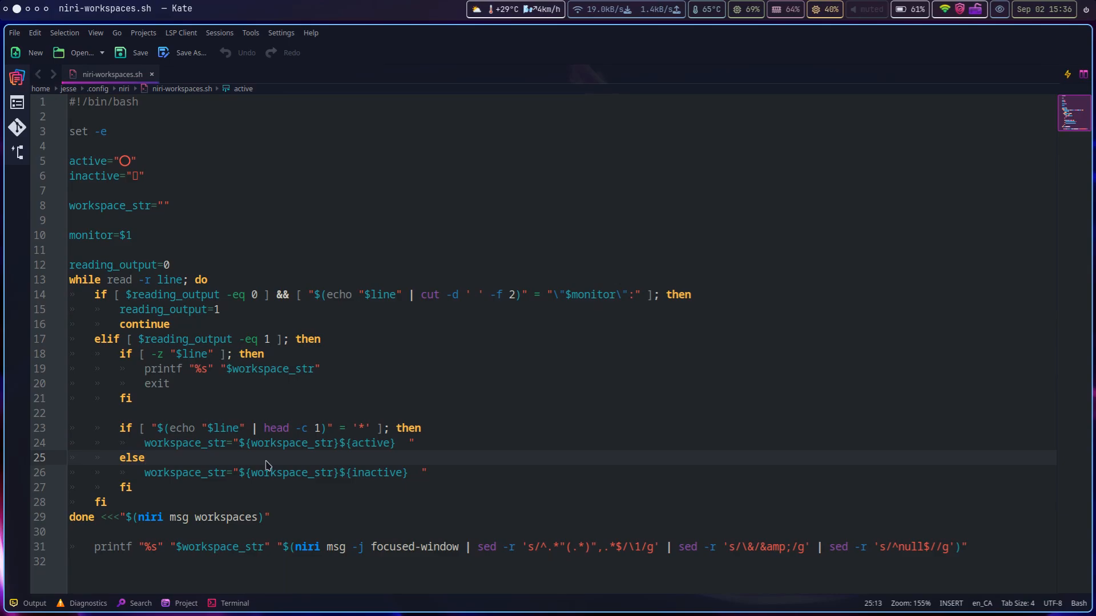
key("super+Left")
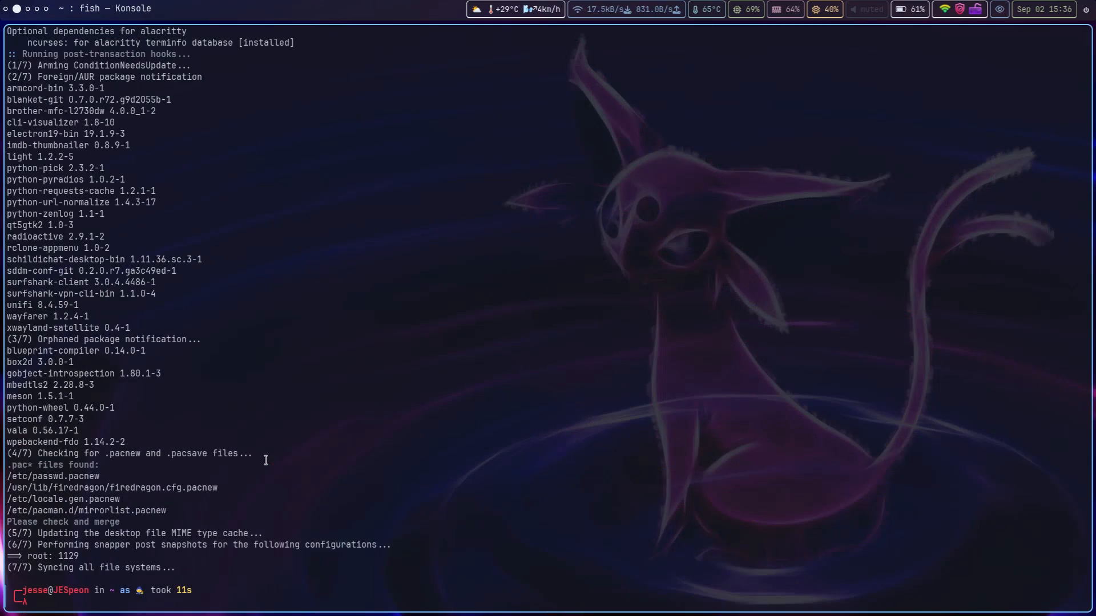
key("super+Down")
key("super+Page_Down")
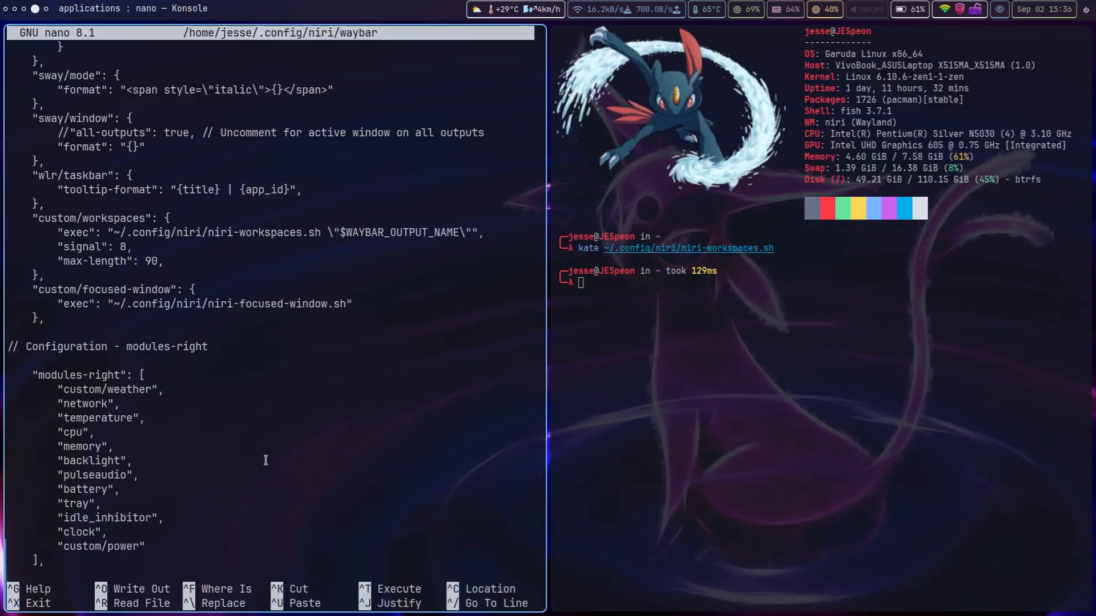
Step: Look through the modules-right list in the waybar file, moving past its lower entries and back up to backlight
key("Down")
key("Down")
key("Down")
key("Down")
key("Down")
key("Down")
key("Down")
key("Down")
key("Down")
key("Down")
key("Down")
key("Down")
key("Down")
key("Down")
key("Down")
key("Up")
key("Up")
key("Up")
key("Up")
key("Up")
key("Up")
key("Up")
key("Up")
key("Up")
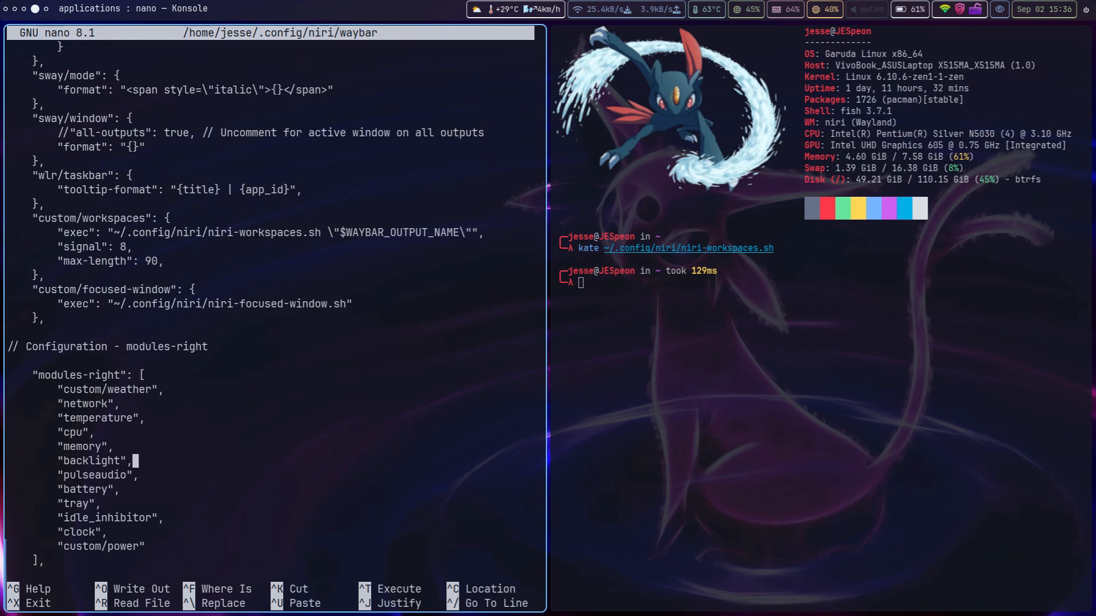
Step: Review the custom/focused-window block above modules-right, following its exec line that runs ~/.config/niri/niri-focused-window.sh
key("Down")
key("Up")
key("Up")
key("Up")
key("Up")
key("Up")
key("Up")
key("Up")
key("Right")
key("Right")
key("Right")
key("Right")
key("Right")
key("Right")
key("Right")
key("Right")
key("Right")
key("Right")
key("Right")
key("Right")
key("Right")
key("Right")
key("Right")
key("Right")
key("Right")
key("Right")
key("Right")
key("Right")
key("Right")
key("Right")
key("Down")
key("Down")
key("Up")
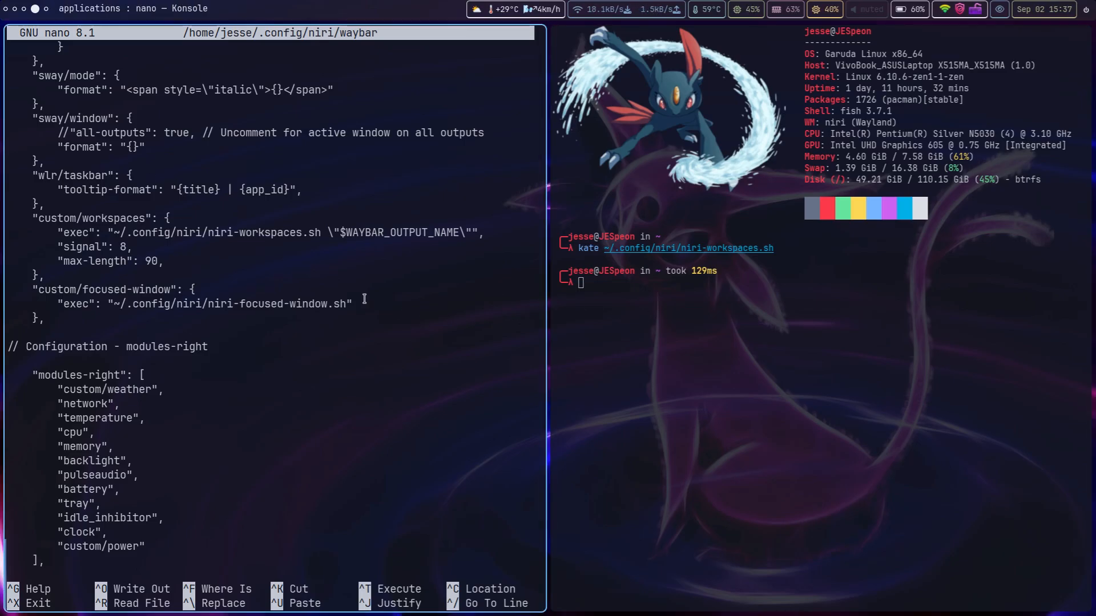
Step: Delete the three-line custom/focused-window block that follows custom/workspaces in the waybar file
scroll(364, 299, "down", 6)
scroll(364, 299, "up", 2)
key("Up")
key("Up")
key("Up")
key("Up")
key("Up")
key("Up")
key("Up")
key("Up")
key("Up")
key("ctrl+k")
key("ctrl+k")
key("ctrl+k")
Step: Examine the network module's settings below the modules-right list, including its Wi-Fi and ethernet formats
key("Down")
key("Down")
key("Down")
key("Down")
key("Down")
key("Down")
key("Down")
key("Down")
key("Down")
key("Down")
key("Down")
key("Down")
key("Down")
key("Down")
key("Down")
key("Down")
key("Down")
key("Down")
key("Down")
key("Down")
key("Up")
key("Up")
key("Up")
key("Up")
key("Up")
key("Up")
key("Up")
key("Up")
key("Up")
key("Up")
key("Up")
key("Up")
key("Up")
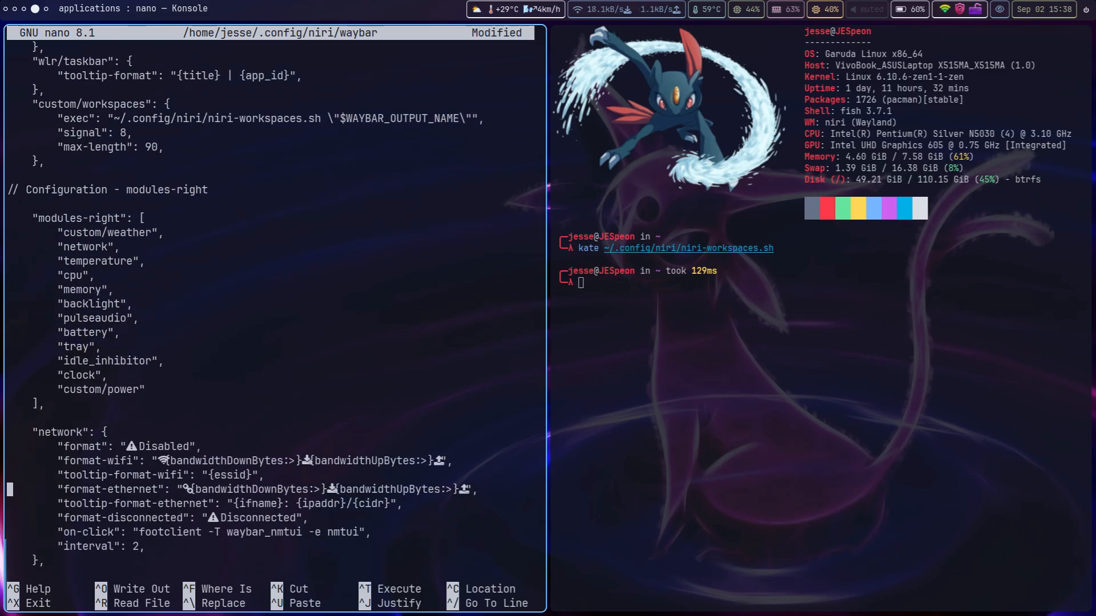
Step: Return to the custom/weather entry at the start of the modules-right list to compare the entries with the bar
key("Up")
key("Up")
key("Up")
key("Up")
key("Up")
key("Up")
key("Up")
key("Up")
key("Up")
key("Up")
key("Down")
key("Down")
key("Down")
key("Down")
key("Up")
key("Up")
key("Up")
key("Up")
key("Up")
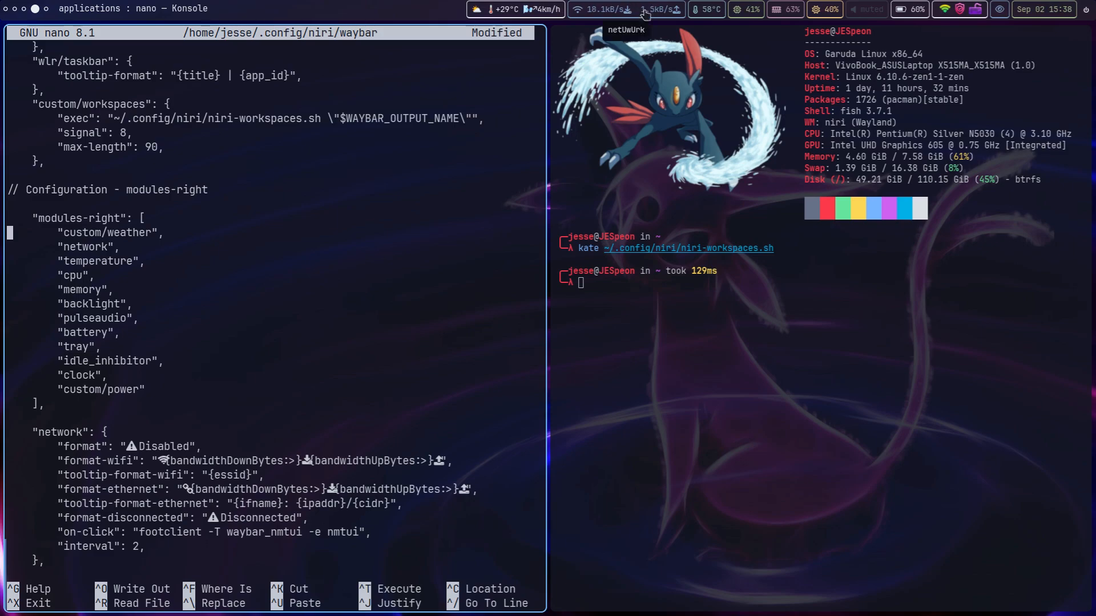
Step: Review the modules-right entries and the network block, continuing down to the start of custom/updates
key("Down")
key("Down")
key("Down")
key("Down")
key("Down")
key("Down")
key("Down")
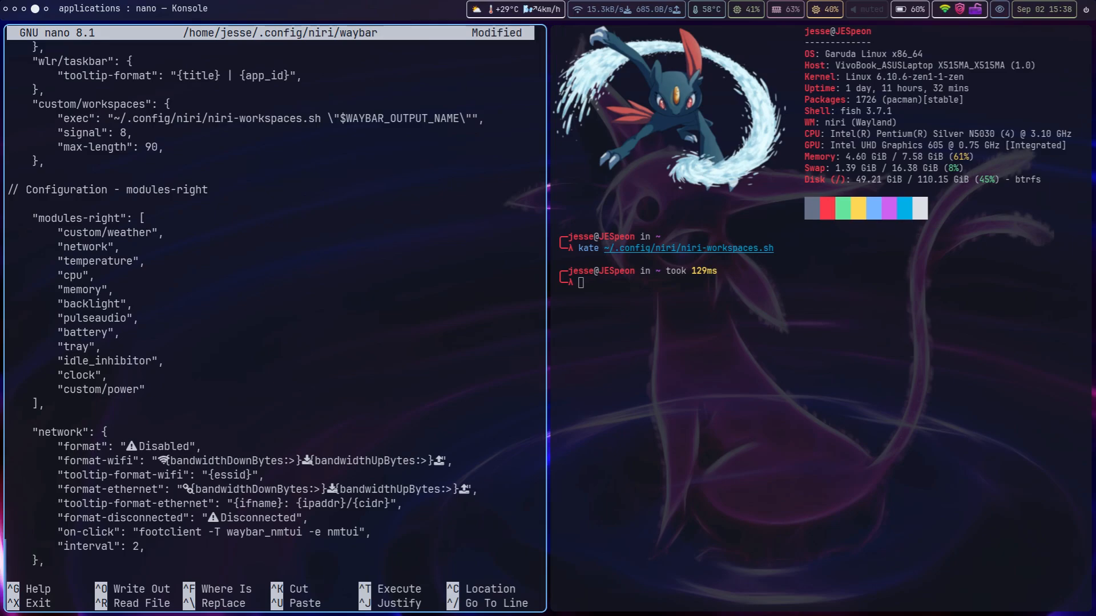
key("Down")
key("Down")
key("Down")
key("Down")
key("Down")
key("Up")
key("Up")
key("Down")
key("Down")
key("Down")
key("Down")
key("Down")
key("Down")
key("Down")
key("Down")
key("Down")
key("Down")
key("Down")
key("Down")
key("Down")
key("Down")
key("Down")
key("Down")
key("Down")
key("Down")
key("Down")
key("Down")
key("Down")
key("Down")
key("Down")
key("Down")
key("Down")
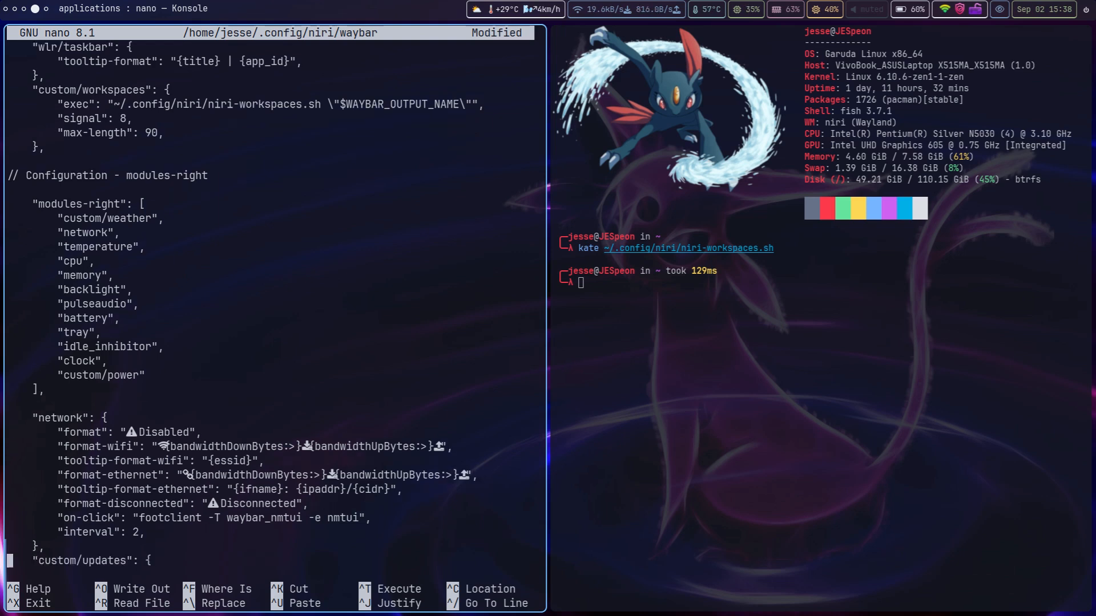
Step: Look over the custom/updates, custom/keyboard-layout and cpu blocks, and return to the modules-right heading
key("Down")
key("Down")
key("Down")
key("Down")
key("Down")
key("Down")
key("Down")
key("Down")
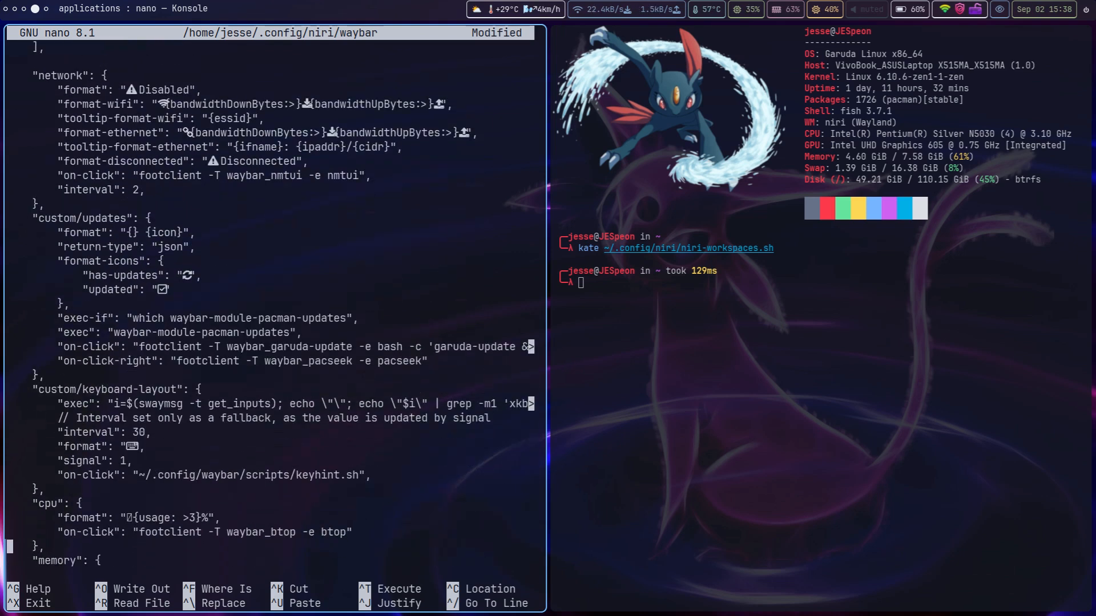
key("Down")
key("ctrl+Up")
key("ctrl+Up")
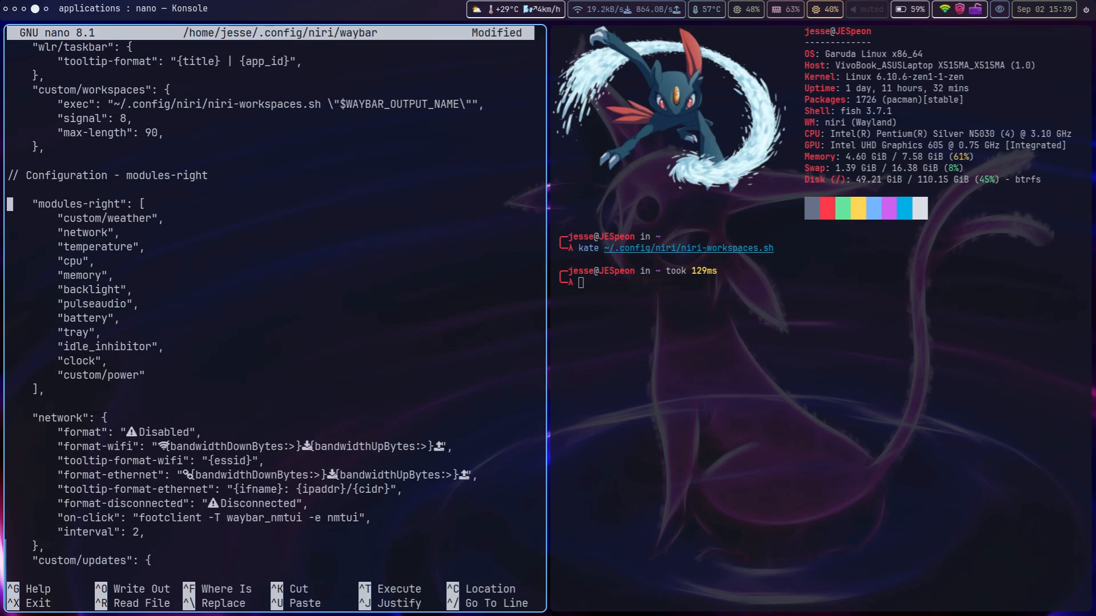
key("ctrl+f")
type("ea")
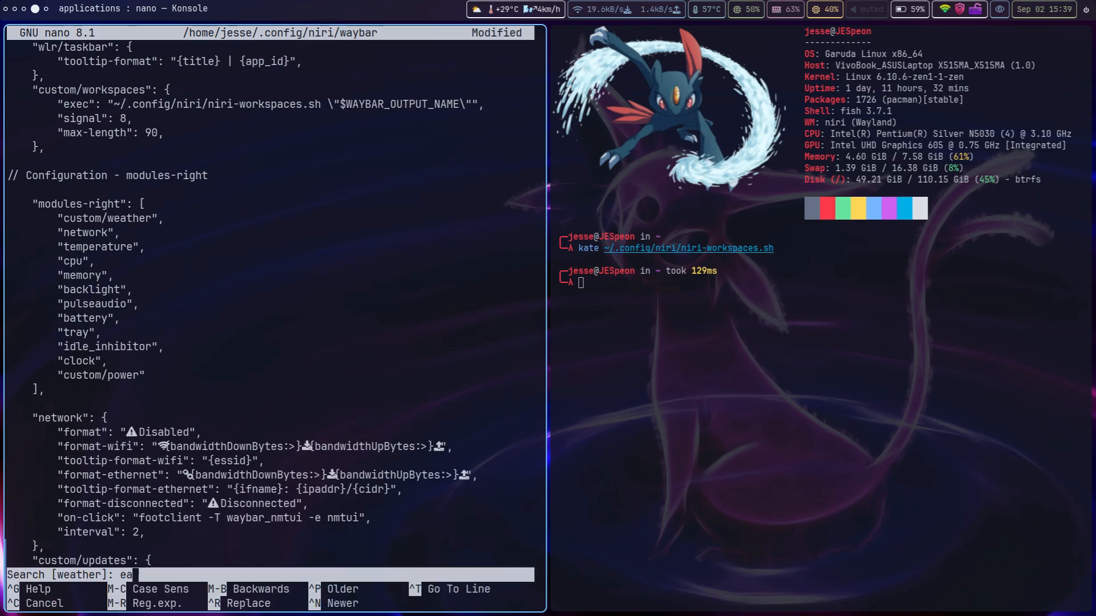
key("BackSpace")
type("wather")
key("Return")
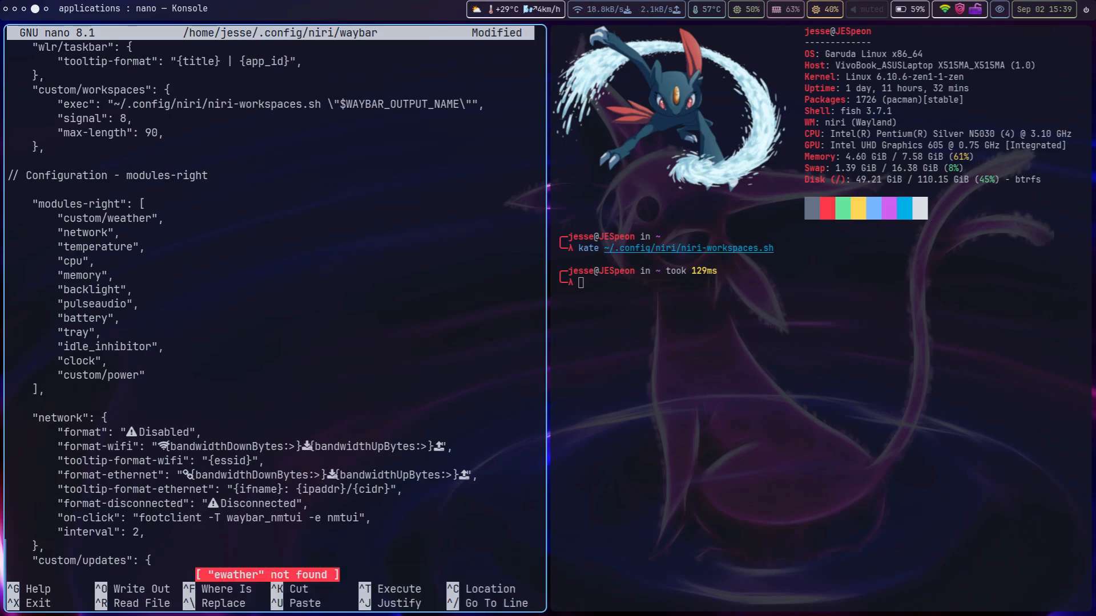
Step: Search the waybar file for "weather" up to the custom/weather block and move to its exec line
key("ctrl+f")
type("weather")
key("Return")
key("ctrl+f")
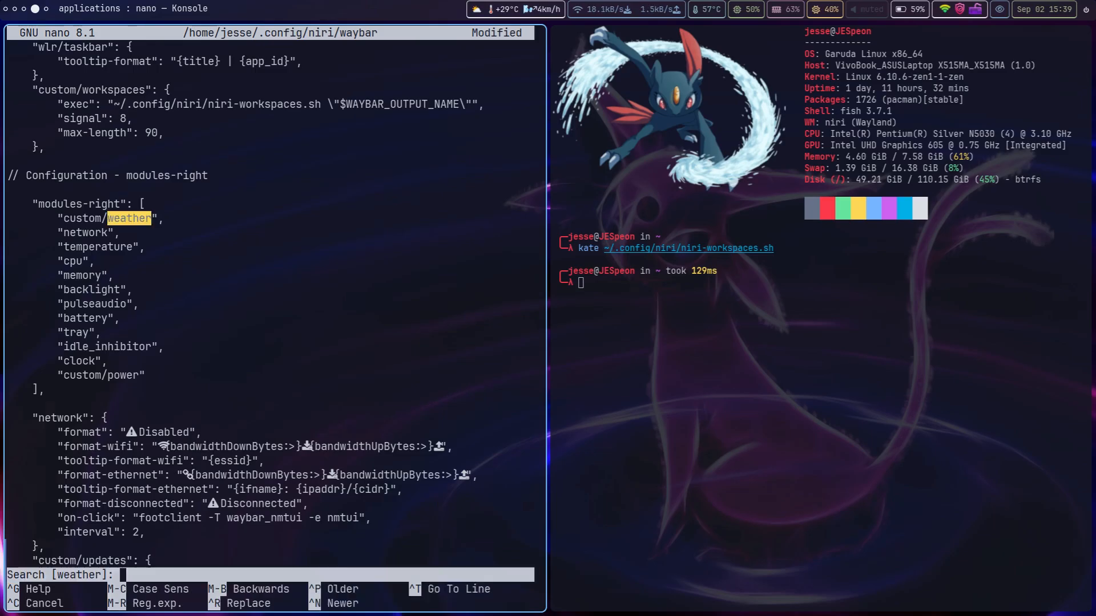
key("Return")
key("Down")
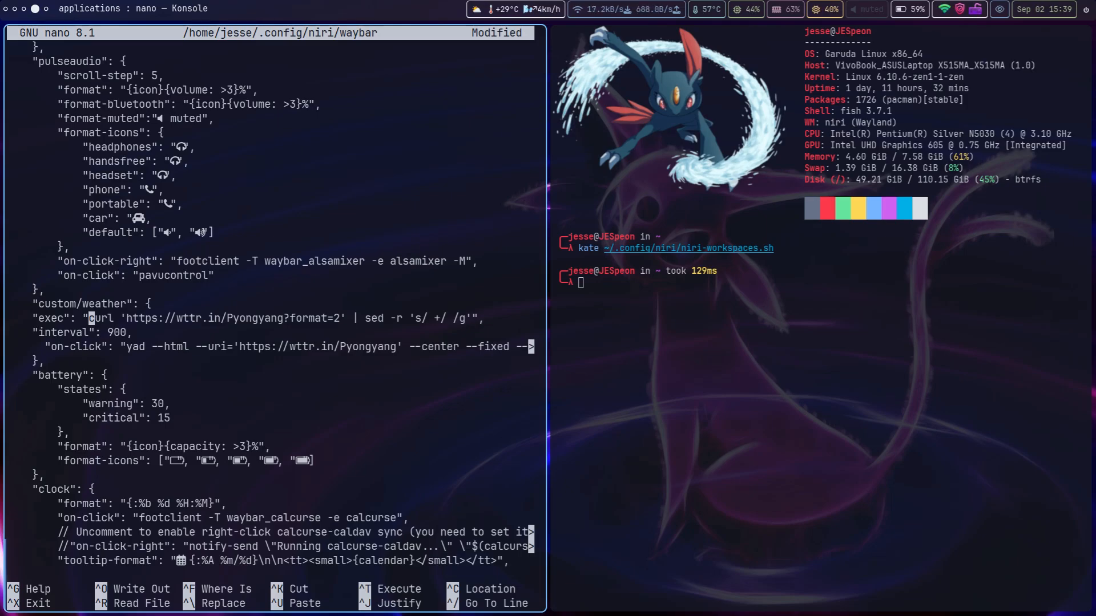
Step: Examine the custom/weather exec line, following its curl command through the wttr.in/Pyongyang?format=2 address
key("Right")
key("Right")
key("Right")
key("Right")
key("Right")
key("Right")
key("Right")
key("Right")
key("Right")
key("Right")
key("Right")
key("Right")
key("Right")
key("Right")
key("Right")
key("Right")
key("Right")
key("Right")
key("Right")
key("Right")
key("Right")
key("Right")
key("Right")
key("Right")
key("Right")
key("Right")
key("Right")
key("Right")
key("Right")
key("Right")
key("Right")
key("Right")
key("Left")
key("Left")
key("Left")
key("Left")
key("Left")
key("Left")
key("Left")
key("Left")
key("Left")
key("Left")
key("Left")
key("Left")
key("Left")
key("Left")
key("Left")
key("Left")
key("Left")
key("Left")
key("Left")
key("Right")
key("Right")
key("Right")
key("Right")
key("Right")
key("Right")
key("Right")
key("Right")
key("Right")
Step: Follow the custom/weather on-click line to its yad options and maximize the editor window to read the whole command
key("Down")
key("Down")
key("Right")
key("Right")
key("Right")
key("Right")
key("Right")
key("Right")
key("Right")
key("Right")
key("Right")
key("Right")
key("Right")
key("Right")
key("Right")
key("Right")
key("Right")
key("Right")
key("Right")
key("Right")
key("Right")
key("Right")
key("super+f")
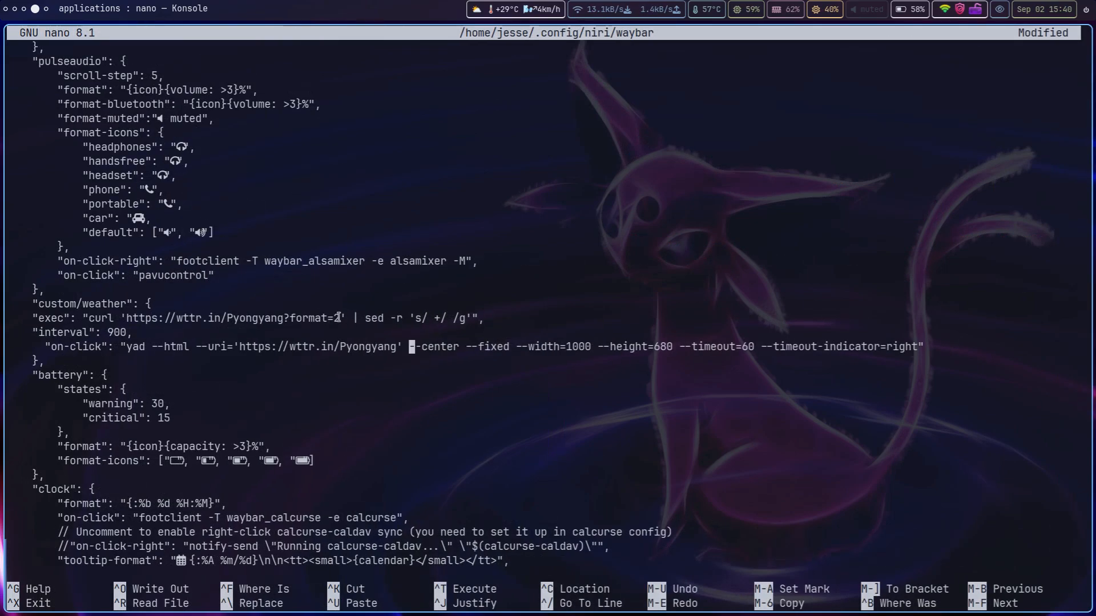
left_click(340, 318, "ctrl")
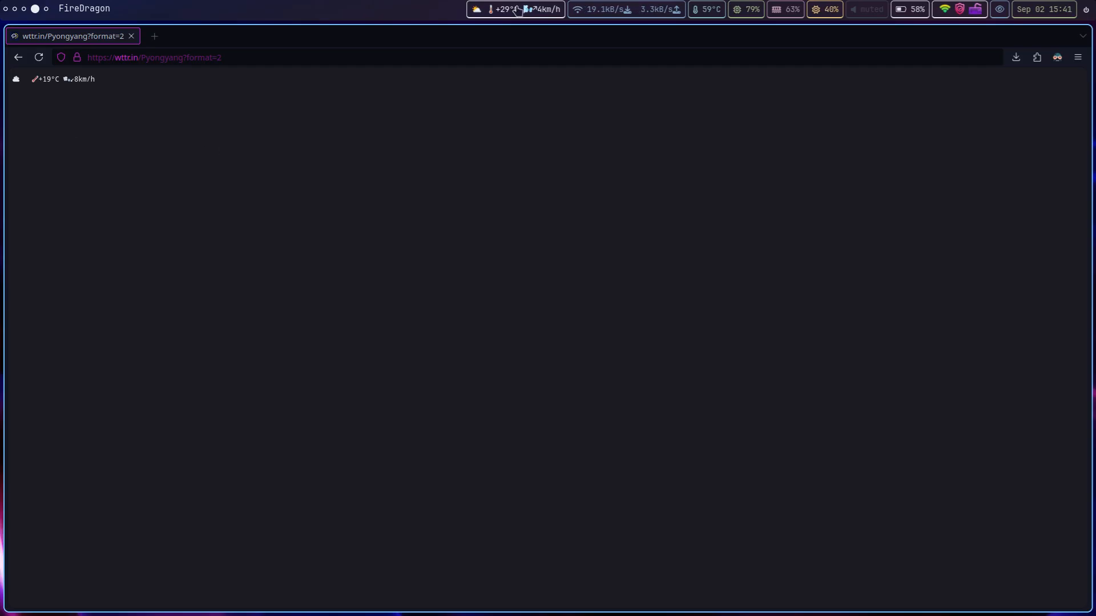
key("super+Left")
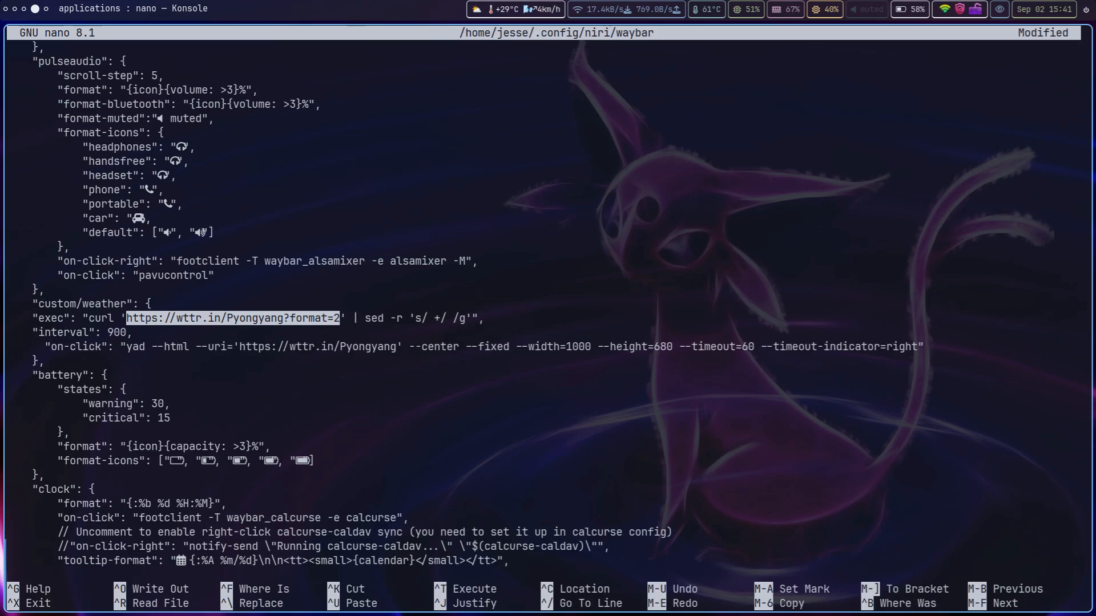
key("super+Right")
key("super+Page_Down")
key("super+Page_Up")
key("super+Left")
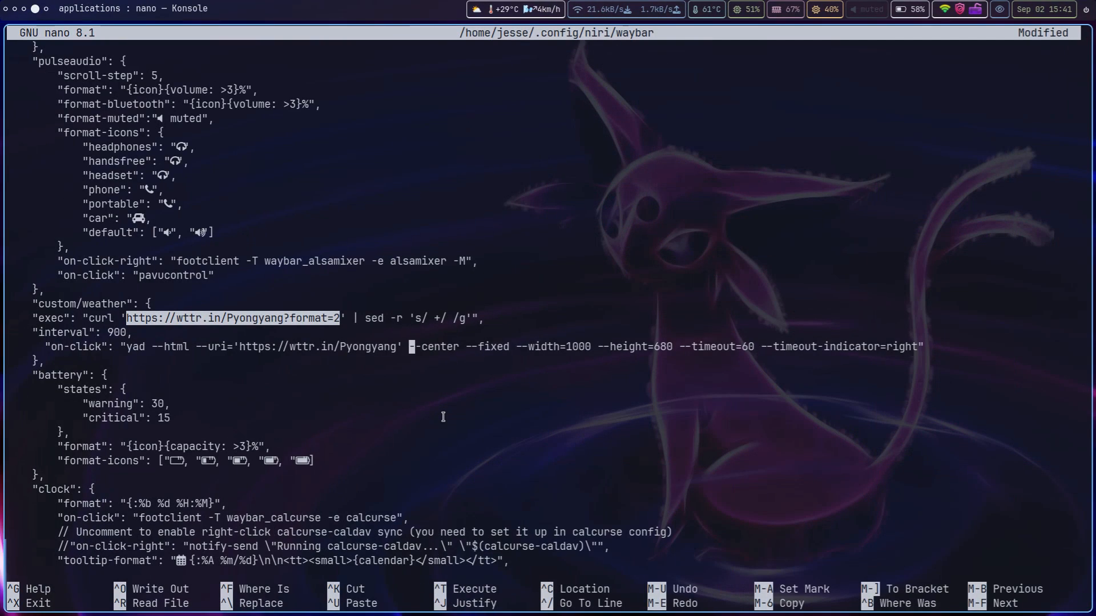